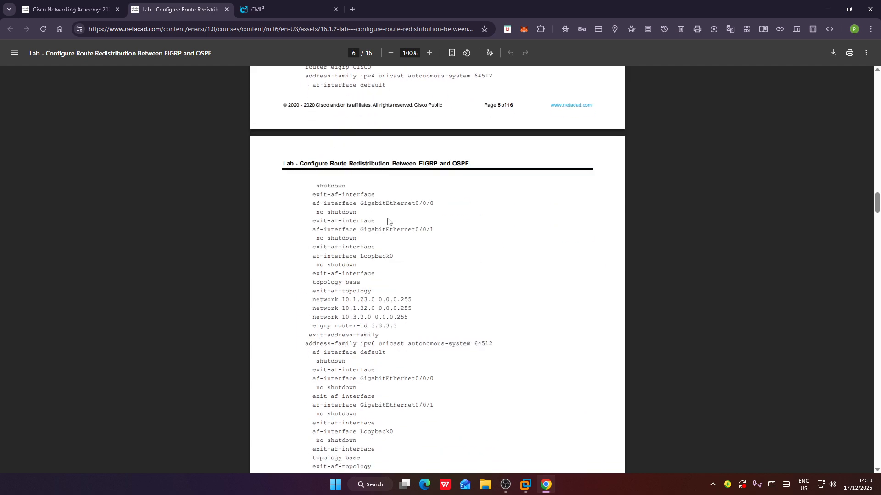
# Read the lab guide's remaining device configurations and the Part 2 and Part 3 steps verifying OSPFv3 and EIGRP neighborships and routing.
pyautogui.scroll(-18, 388, 221)
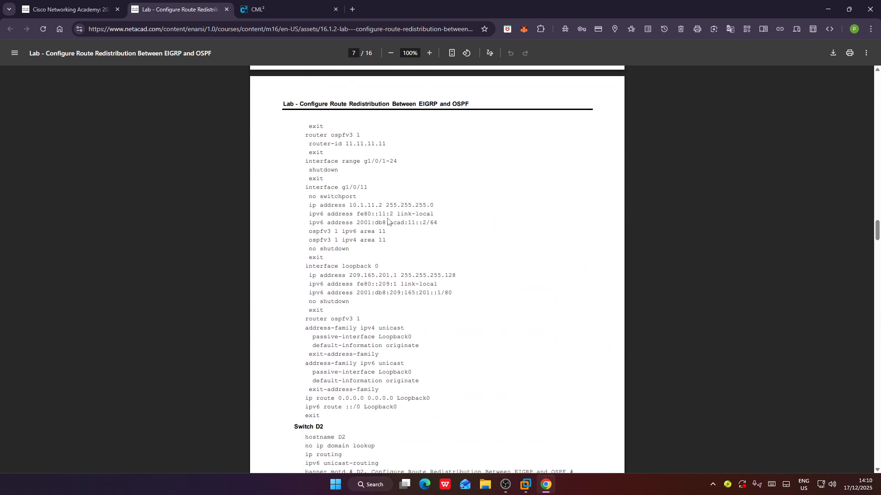
pyautogui.scroll(-9, 388, 221)
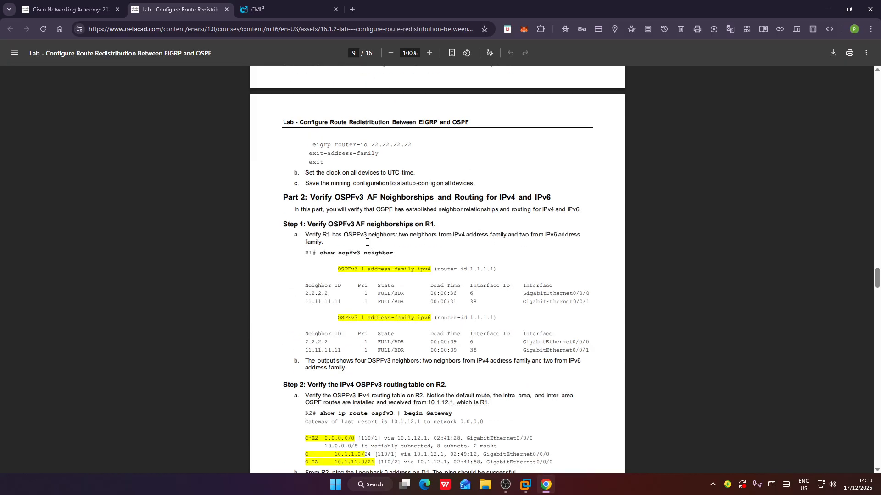
pyautogui.scroll(-11, 367, 242)
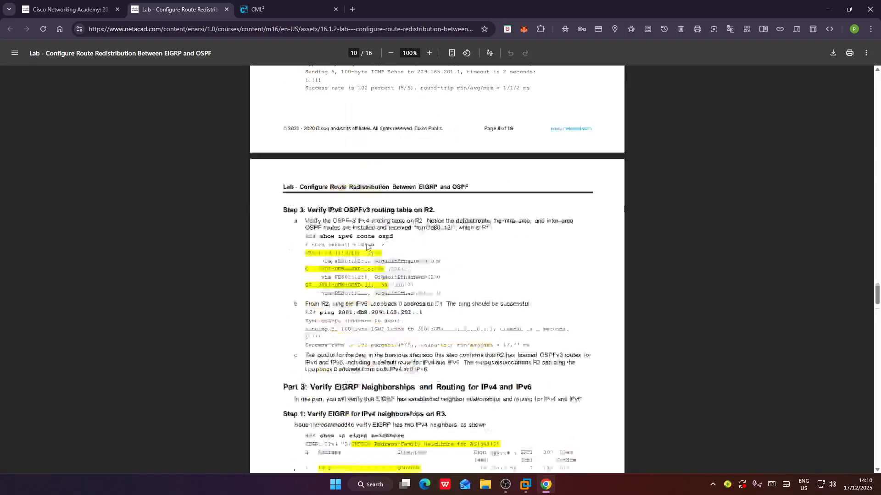
pyautogui.scroll(8, 367, 246)
pyautogui.scroll(4, 367, 247)
pyautogui.scroll(-5, 366, 246)
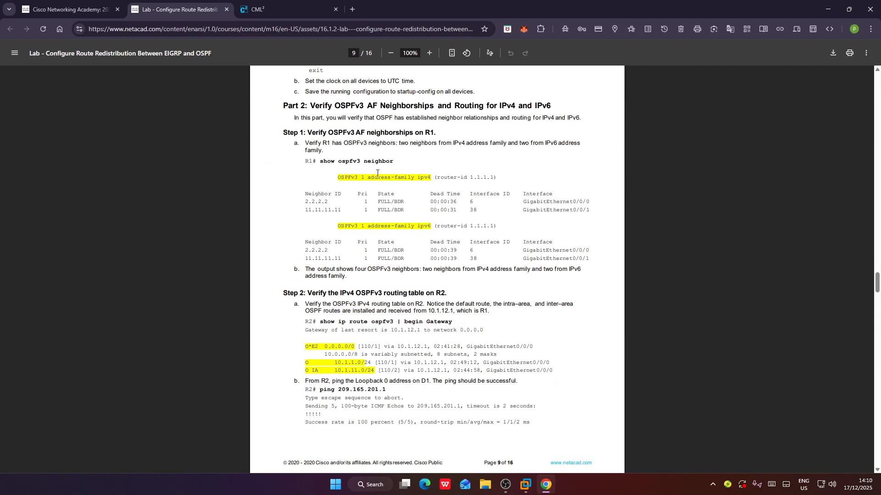
pyautogui.scroll(-2, 427, 317)
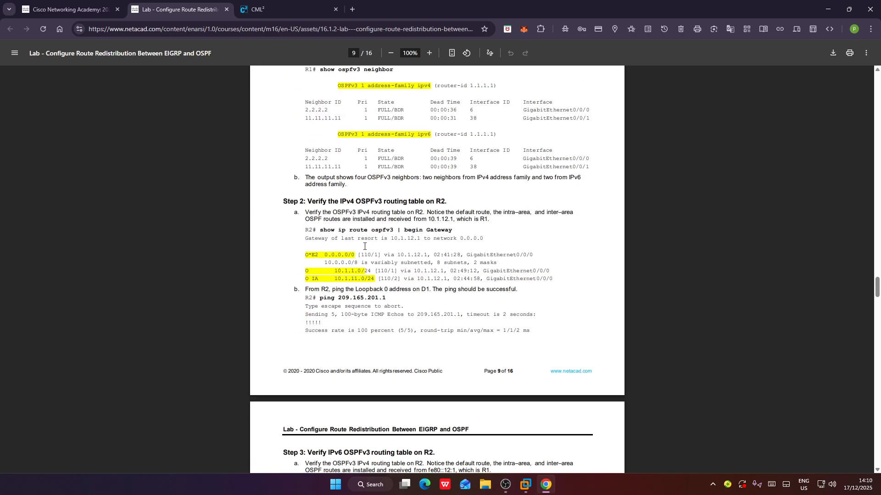
pyautogui.scroll(-12, 401, 240)
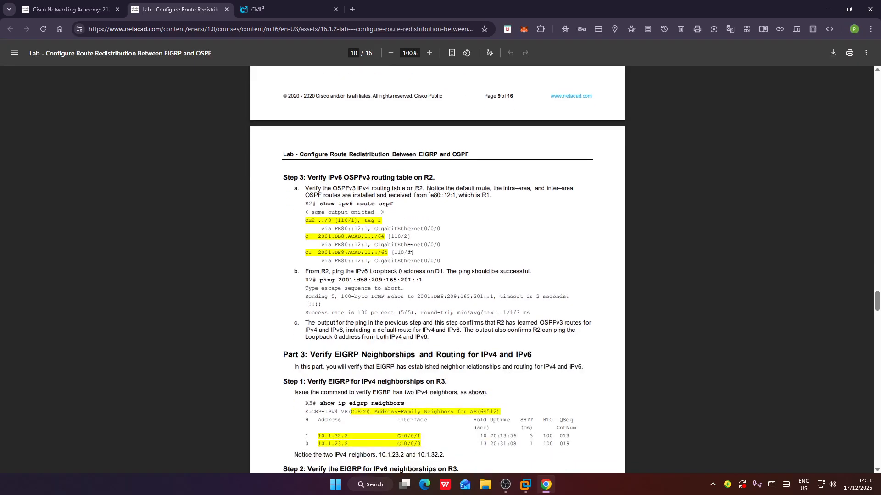
pyautogui.scroll(-4, 410, 248)
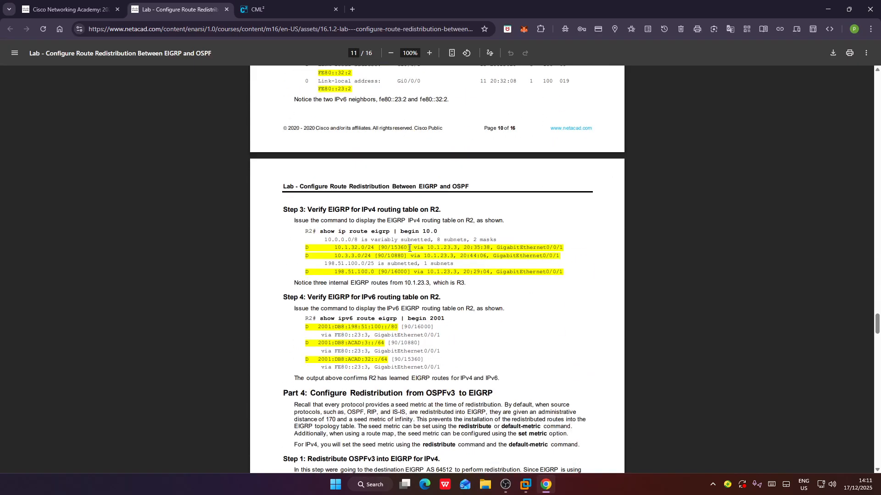
pyautogui.scroll(-3, 410, 248)
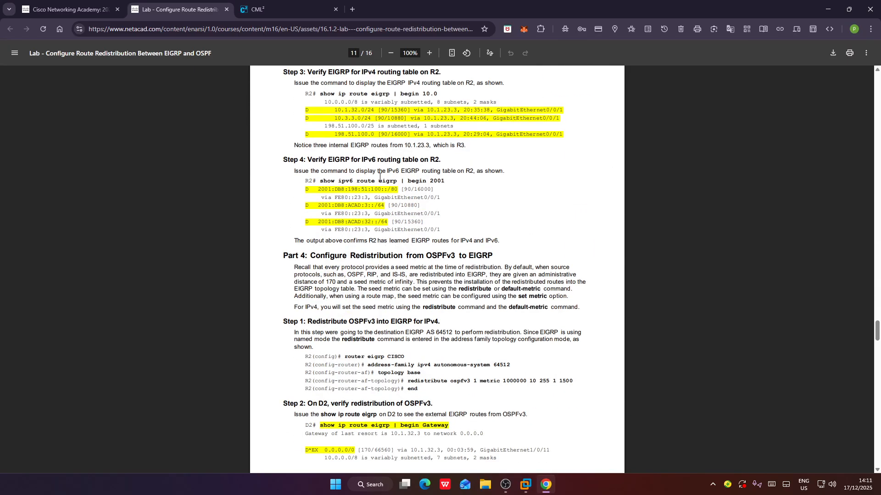
pyautogui.scroll(2, 393, 155)
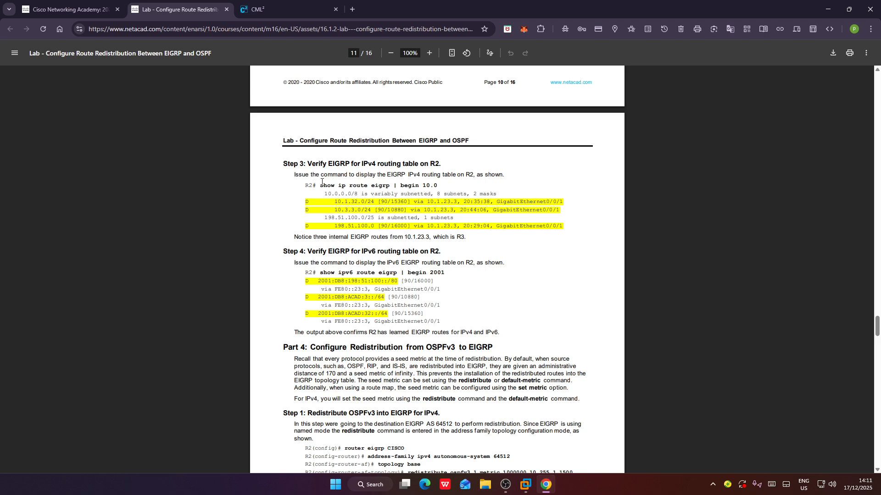
pyautogui.moveTo(322, 185); pyautogui.dragTo(467, 185)
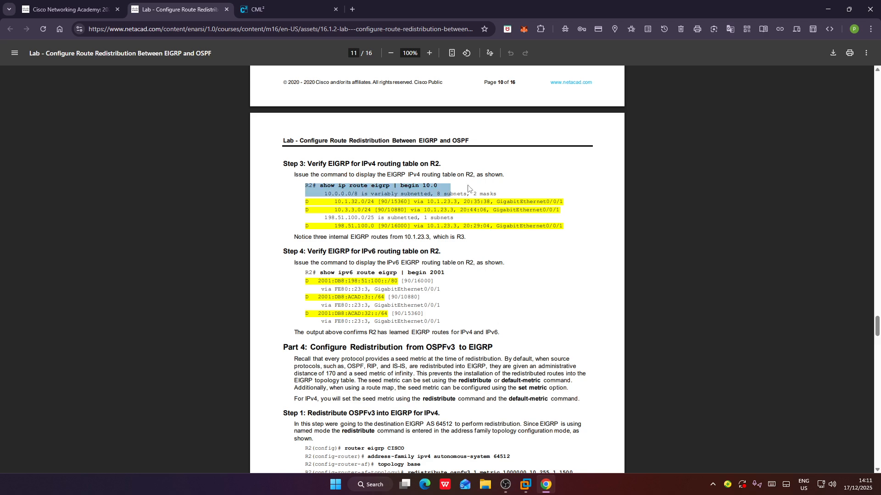
pyautogui.click(465, 228)
# Review the Part 4 and Part 5 redistribution instructions through the guide's last page, and return to the Router R3 initial configuration.
pyautogui.scroll(-5, 465, 228)
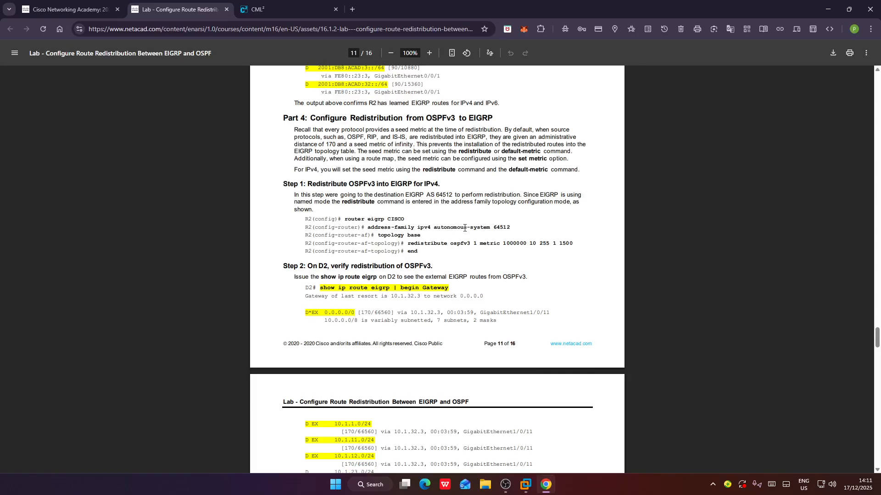
pyautogui.scroll(-7, 464, 228)
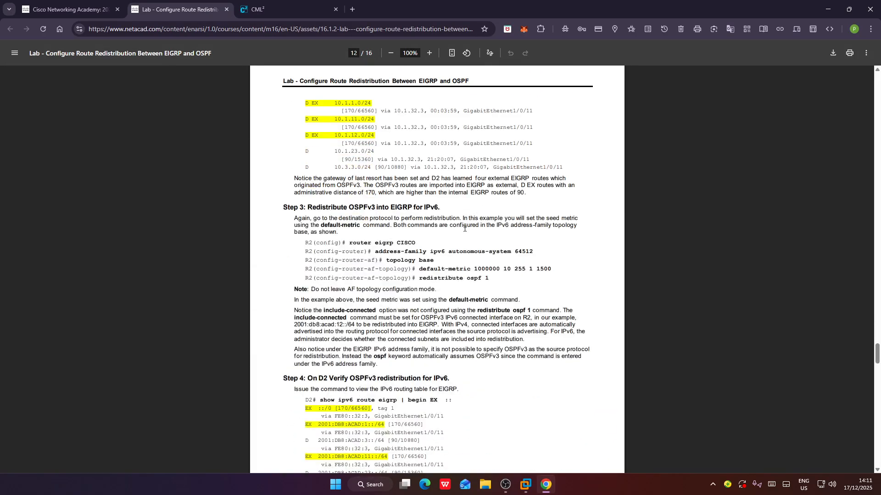
pyautogui.scroll(-1, 465, 228)
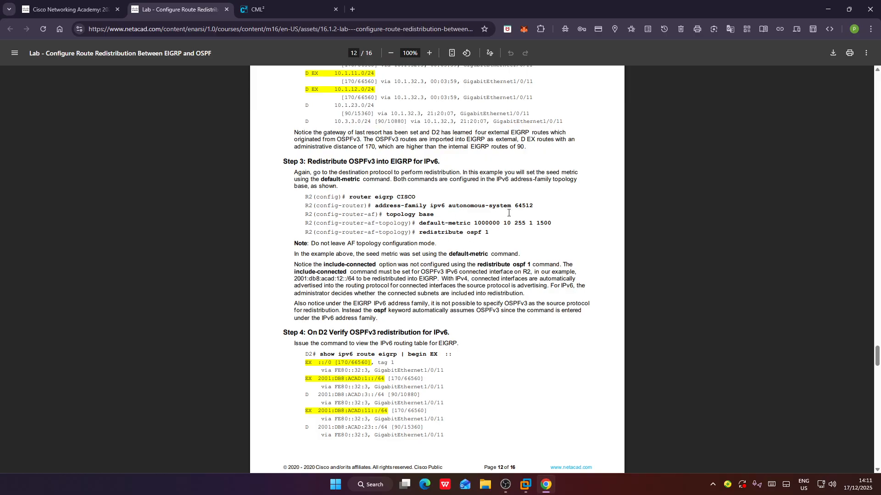
pyautogui.scroll(-3, 436, 202)
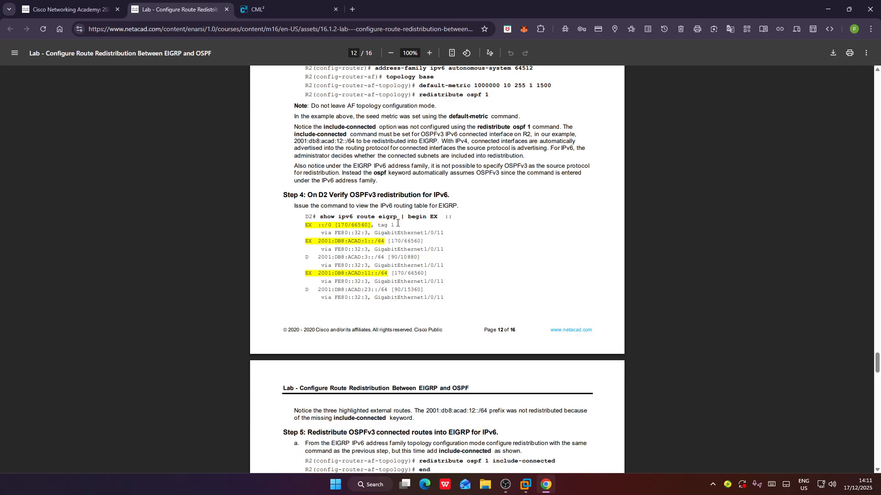
pyautogui.scroll(-8, 398, 223)
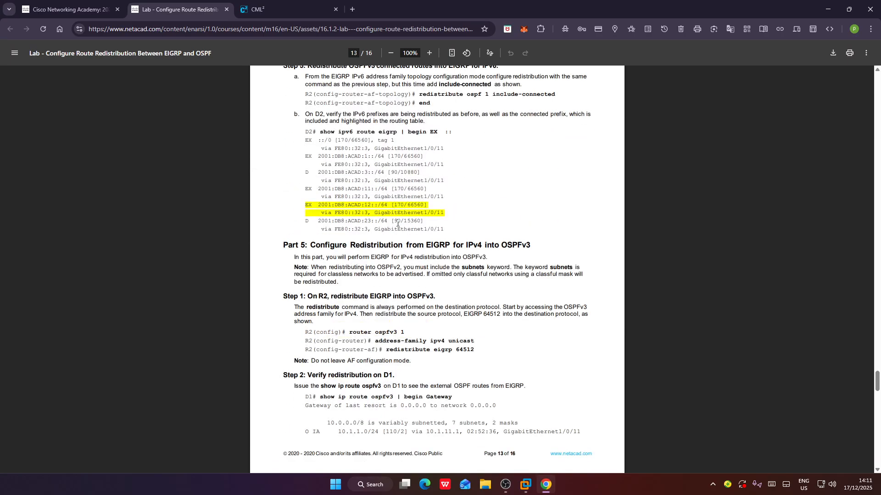
pyautogui.scroll(-7, 398, 223)
pyautogui.scroll(-3, 398, 223)
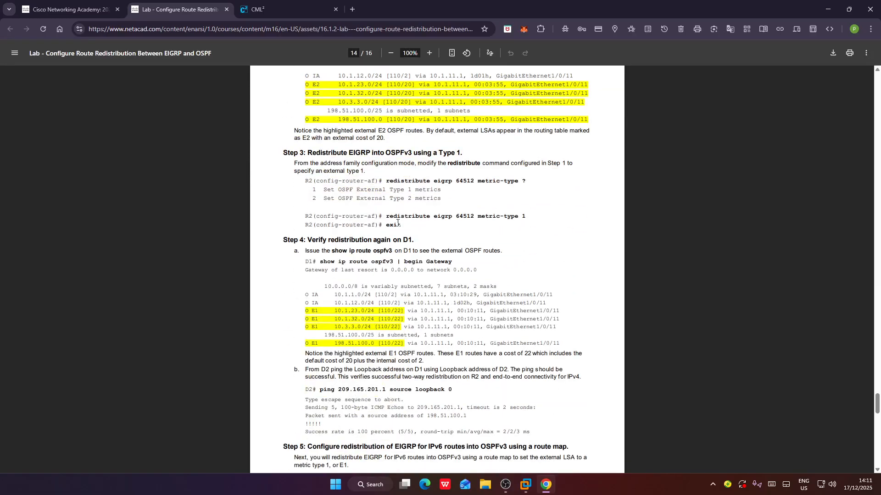
pyautogui.scroll(-4, 397, 223)
pyautogui.scroll(2, 398, 224)
pyautogui.scroll(-3, 397, 223)
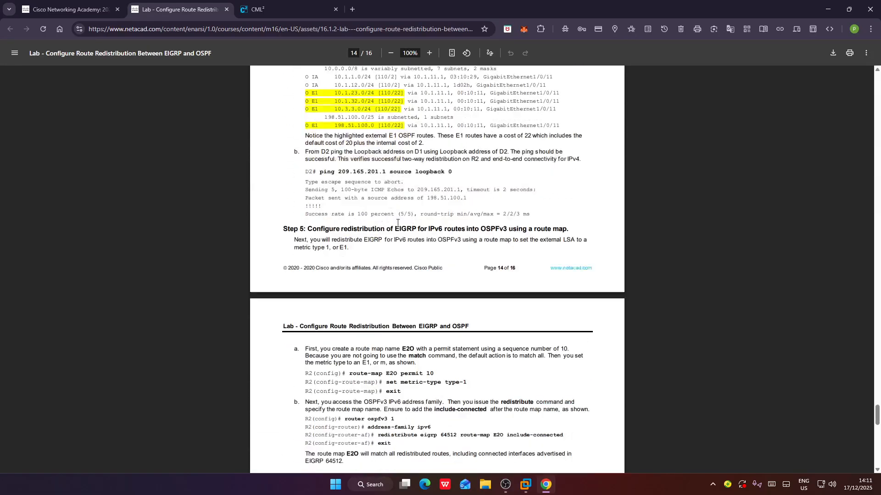
pyautogui.scroll(-18, 398, 223)
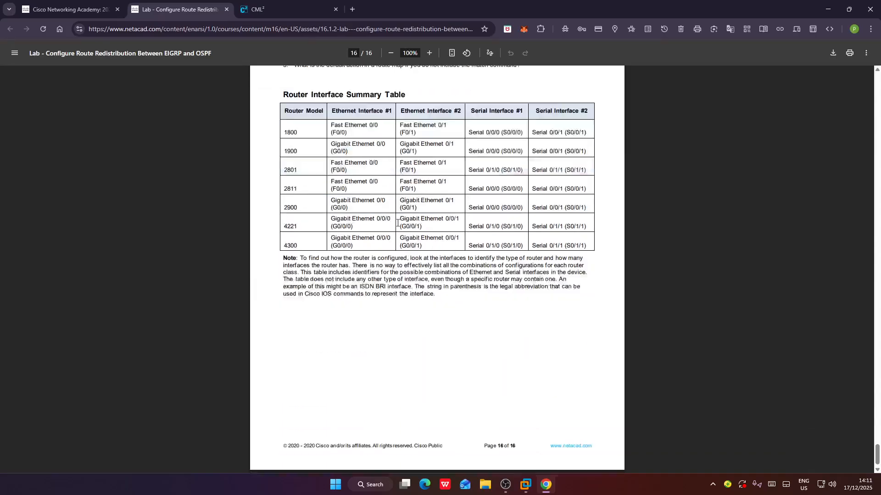
pyautogui.scroll(20, 397, 224)
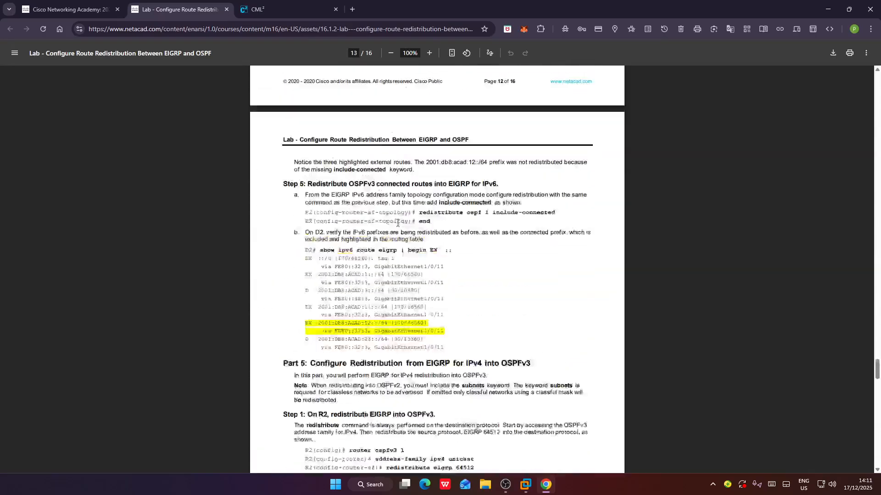
pyautogui.scroll(20, 398, 223)
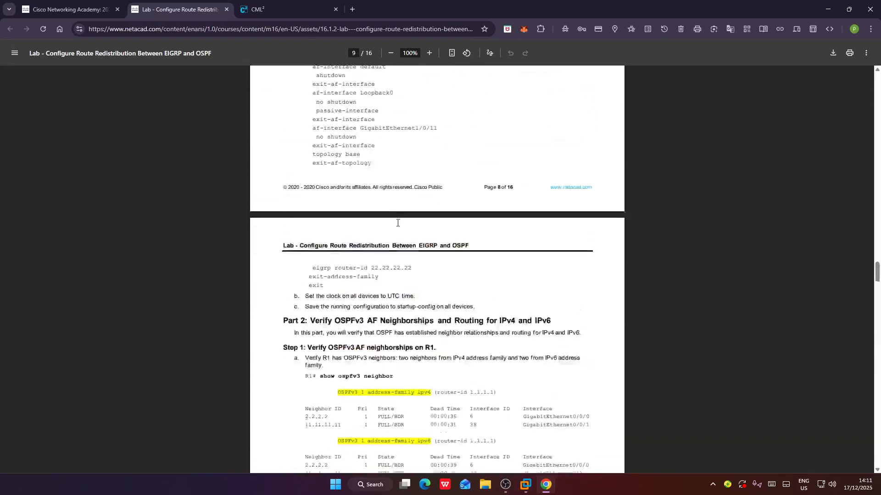
pyautogui.scroll(20, 398, 223)
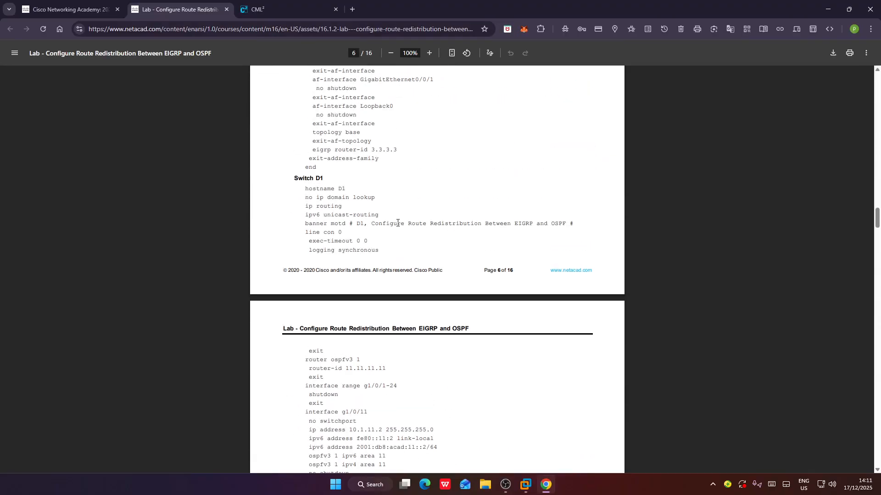
pyautogui.scroll(4, 397, 223)
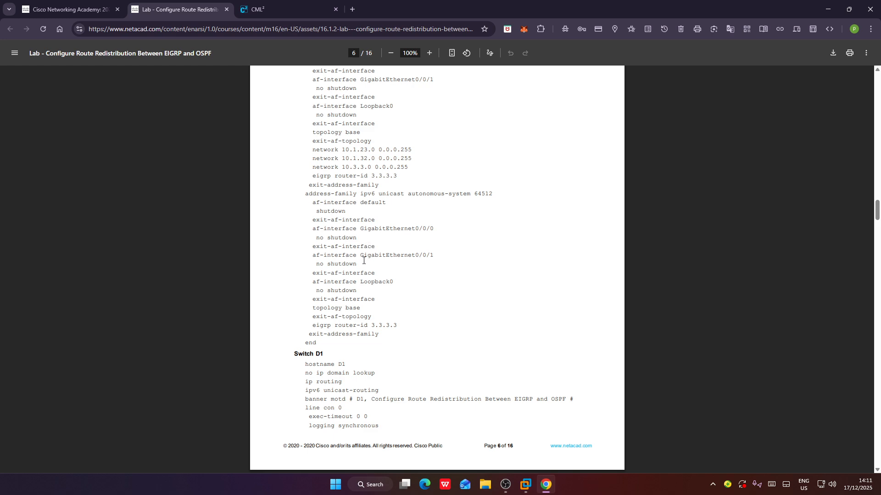
pyautogui.scroll(14, 407, 256)
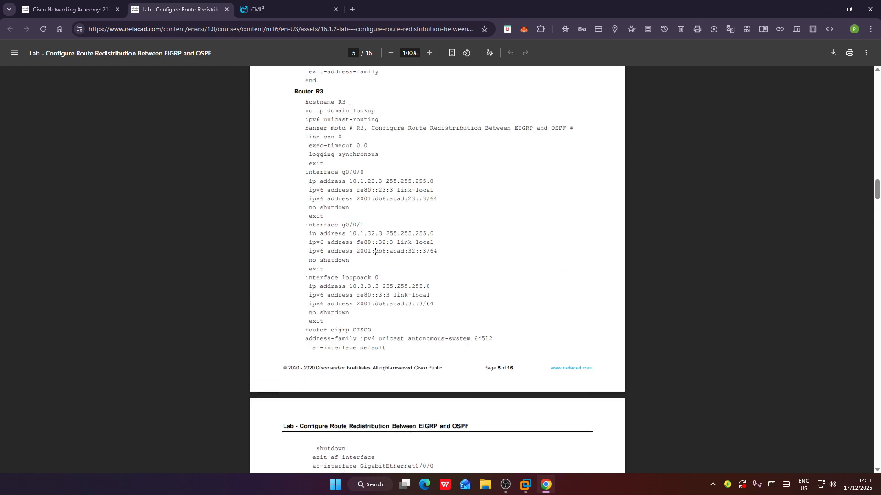
pyautogui.click(294, 9)
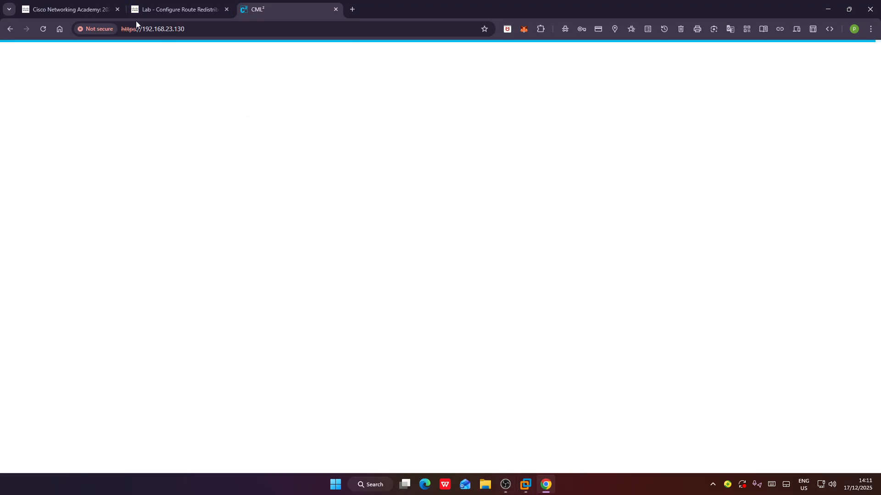
pyautogui.click(189, 28)
pyautogui.press('Return')
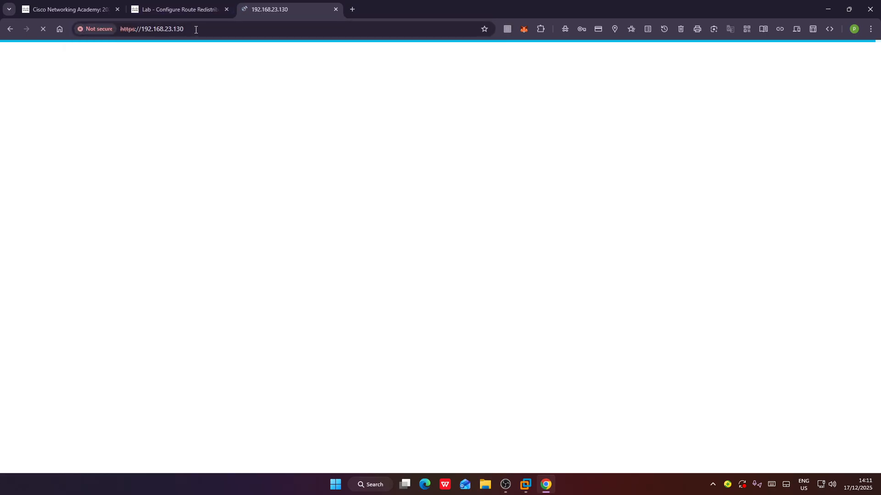
# Log in to Cisco Modeling Labs with the saved username and the account password.
pyautogui.click(90, 254)
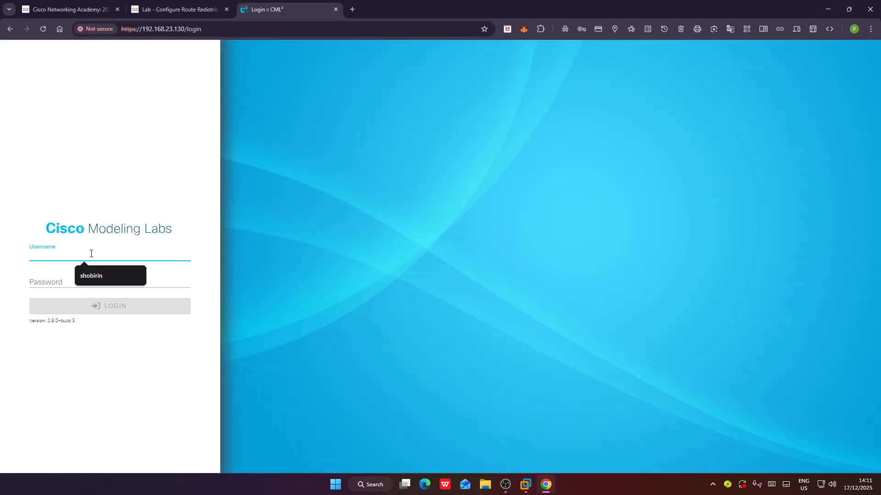
pyautogui.click(90, 278)
pyautogui.click(115, 285)
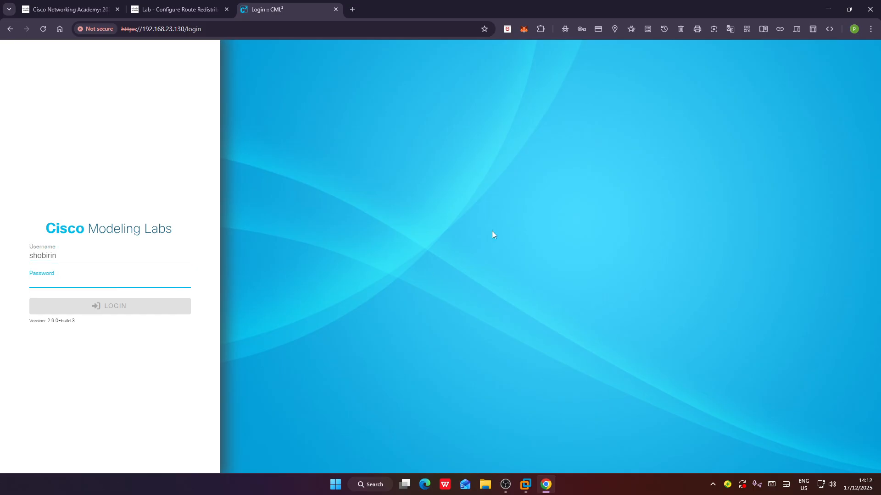
pyautogui.write('*')
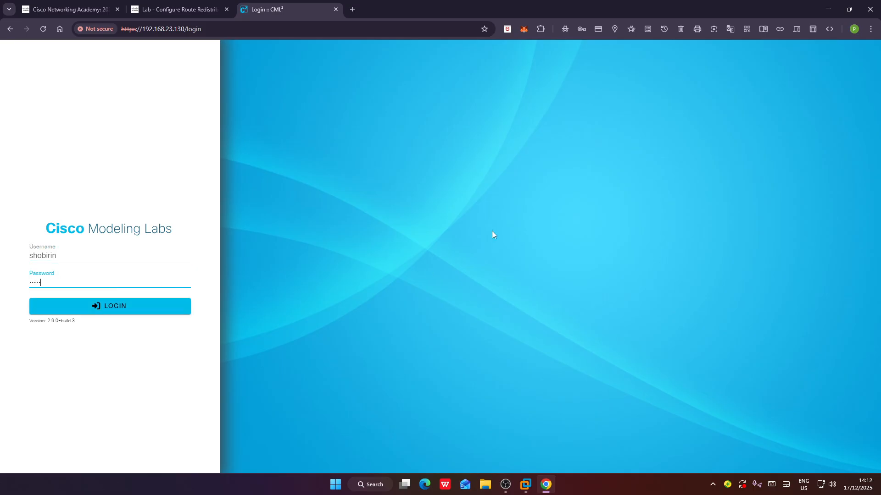
pyautogui.write('*******')
pyautogui.press('Return')
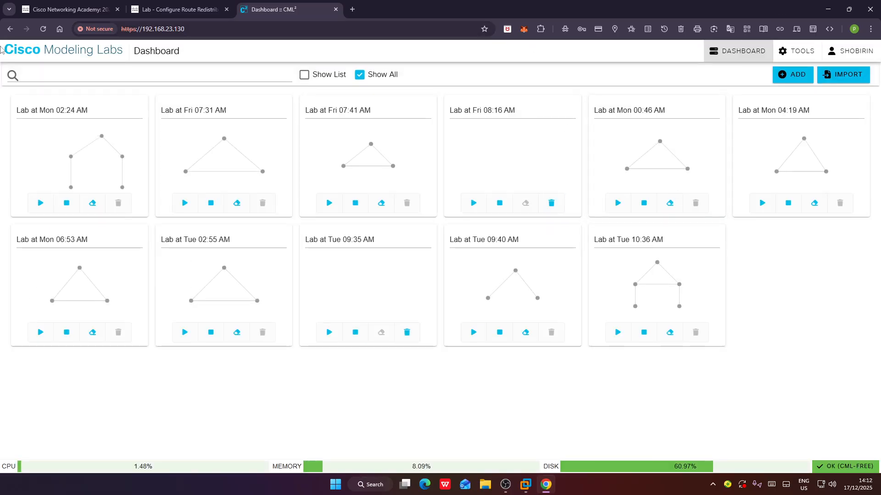
# Create a new lab and consult the topology diagram on the first page of the lab guide.
pyautogui.click(802, 81)
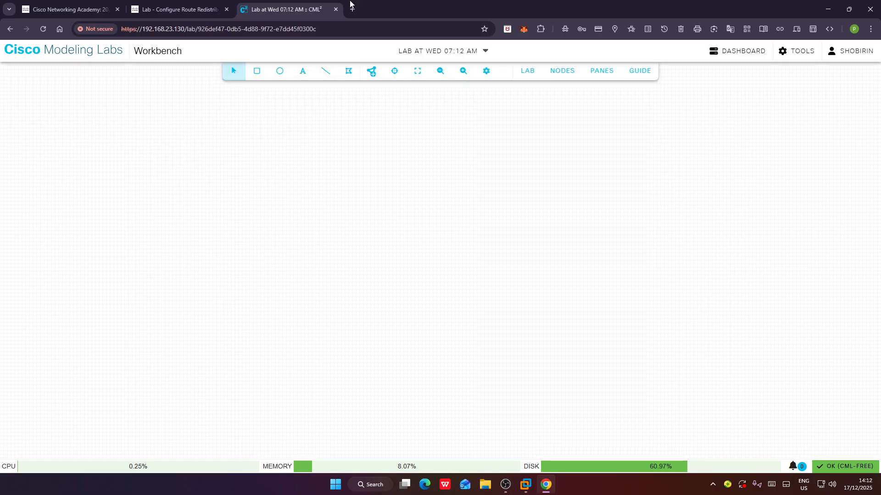
pyautogui.click(166, 9)
pyautogui.scroll(20, 457, 254)
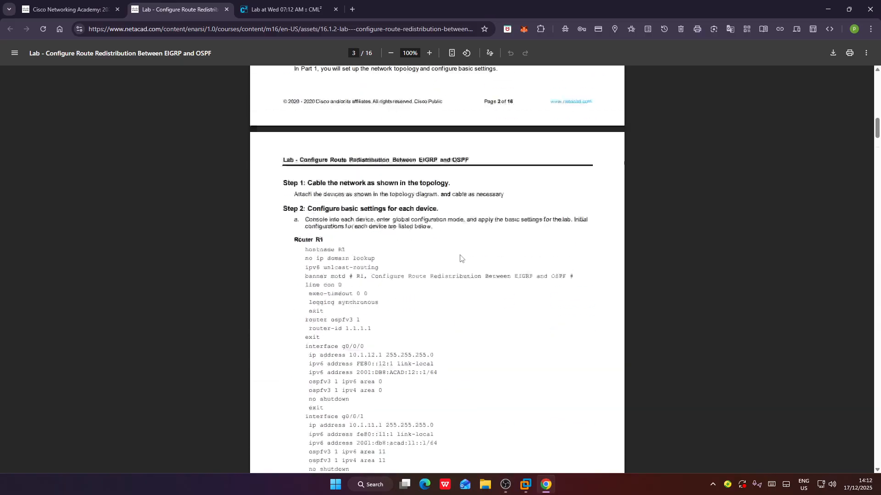
pyautogui.scroll(15, 460, 259)
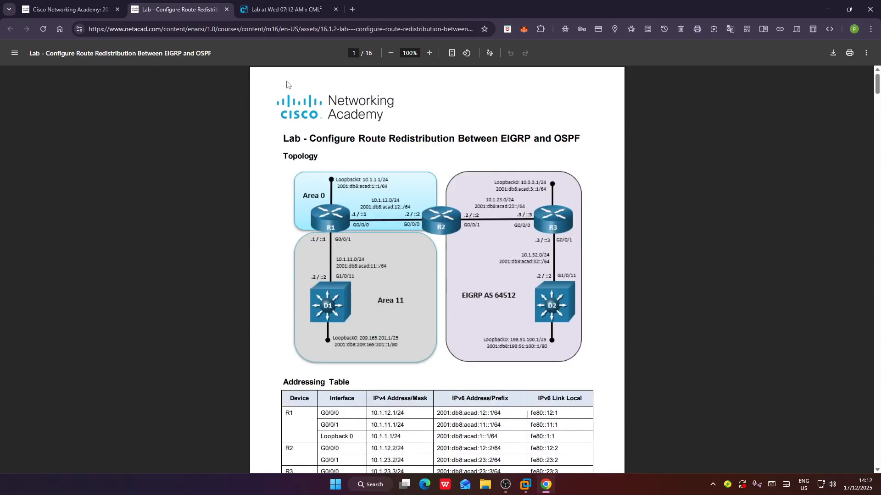
# Switch back to the Cisco Modeling Labs topology and add three IOL router nodes to the empty canvas.
pyautogui.click(286, 9)
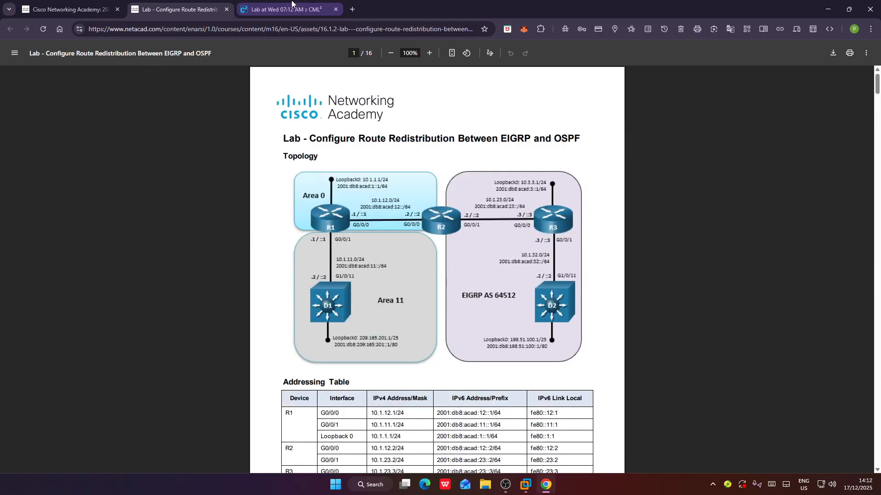
pyautogui.click(374, 74)
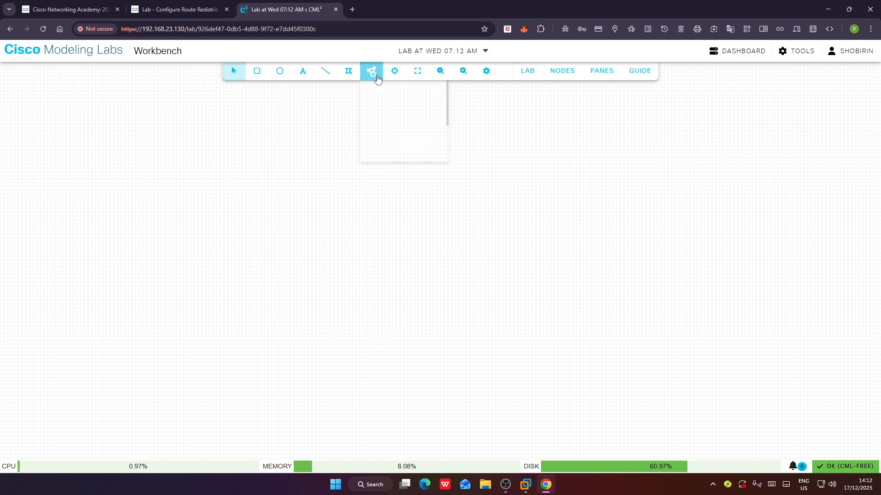
pyautogui.moveTo(514, 187); pyautogui.dragTo(384, 197)
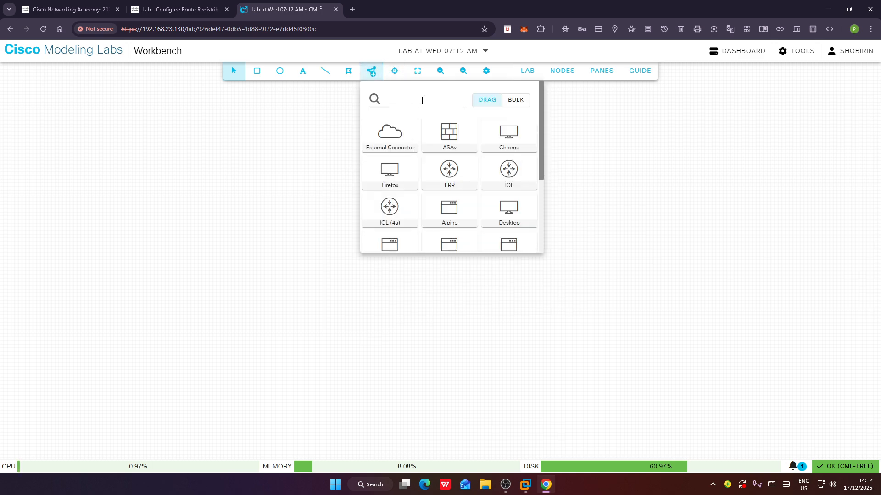
pyautogui.moveTo(502, 173); pyautogui.dragTo(452, 237)
pyautogui.moveTo(520, 172); pyautogui.dragTo(556, 211)
pyautogui.click(556, 209)
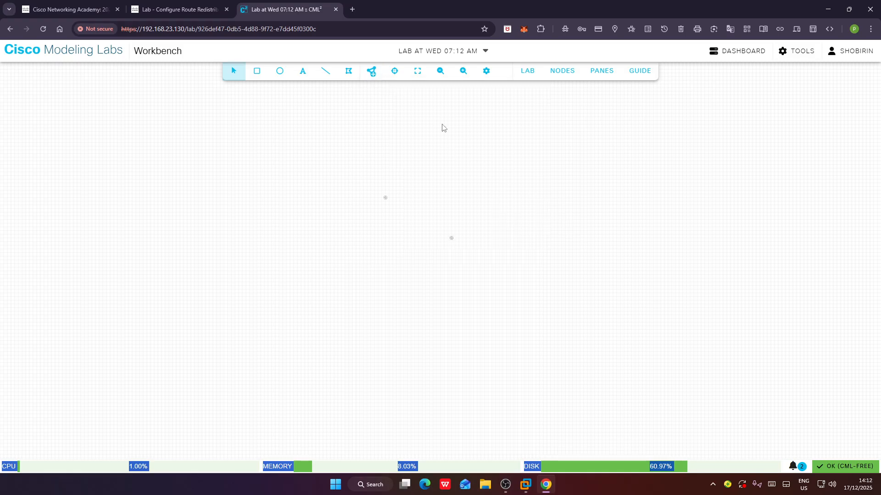
pyautogui.click(371, 72)
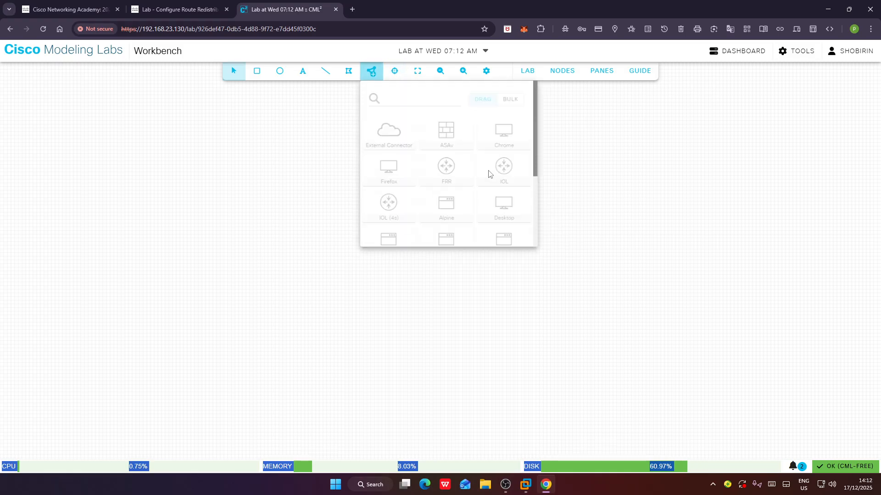
pyautogui.moveTo(499, 172); pyautogui.dragTo(593, 239)
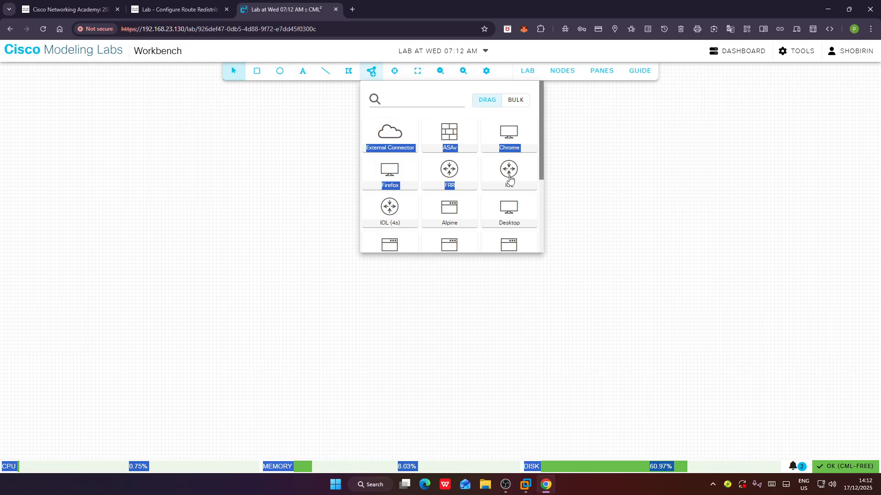
pyautogui.moveTo(508, 177); pyautogui.dragTo(586, 202)
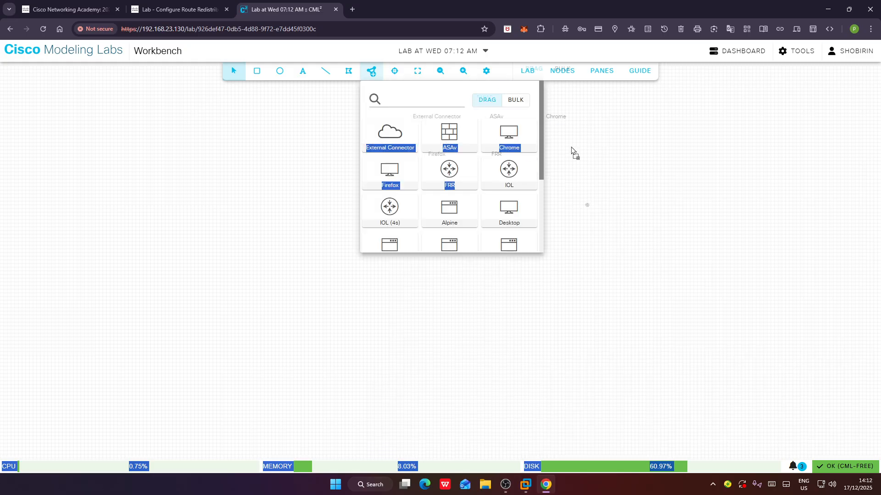
pyautogui.click(501, 178)
pyautogui.click(588, 269)
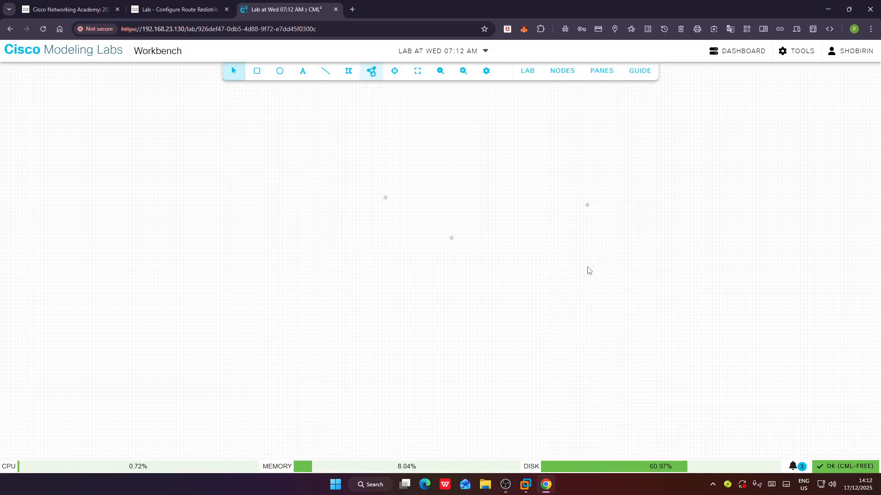
# Arrange the three IOL routers in one horizontal row across the upper part of the canvas.
pyautogui.scroll(5, 430, 241)
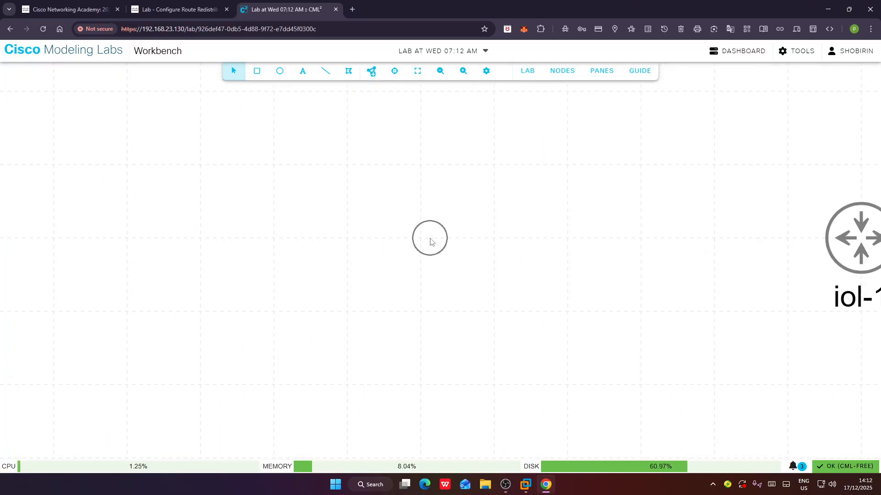
pyautogui.scroll(-5, 430, 242)
pyautogui.moveTo(444, 266); pyautogui.dragTo(335, 323)
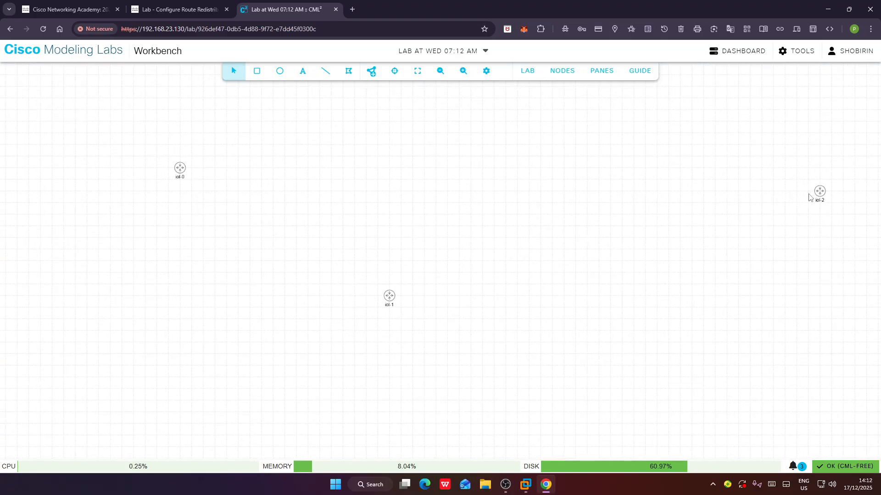
pyautogui.moveTo(820, 191); pyautogui.dragTo(412, 167)
pyautogui.moveTo(389, 296); pyautogui.dragTo(294, 184)
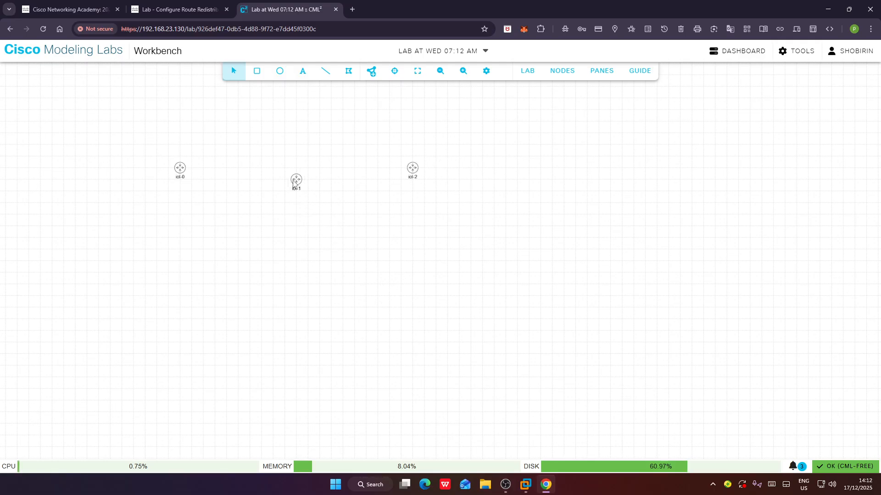
pyautogui.click(463, 71)
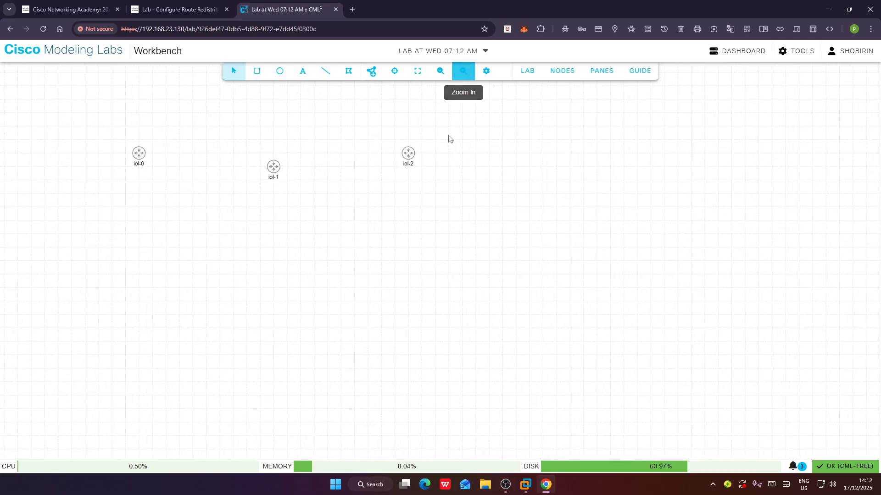
pyautogui.click(462, 71)
pyautogui.moveTo(285, 282); pyautogui.dragTo(479, 312)
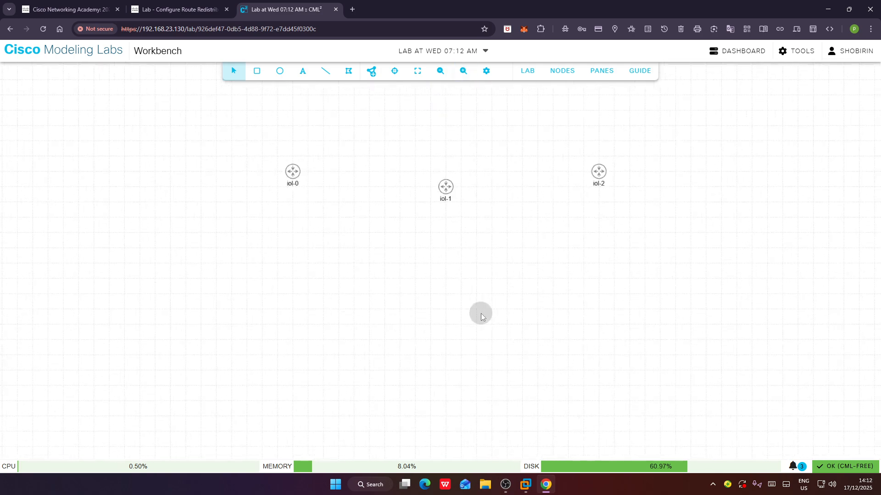
pyautogui.moveTo(294, 171); pyautogui.dragTo(324, 185)
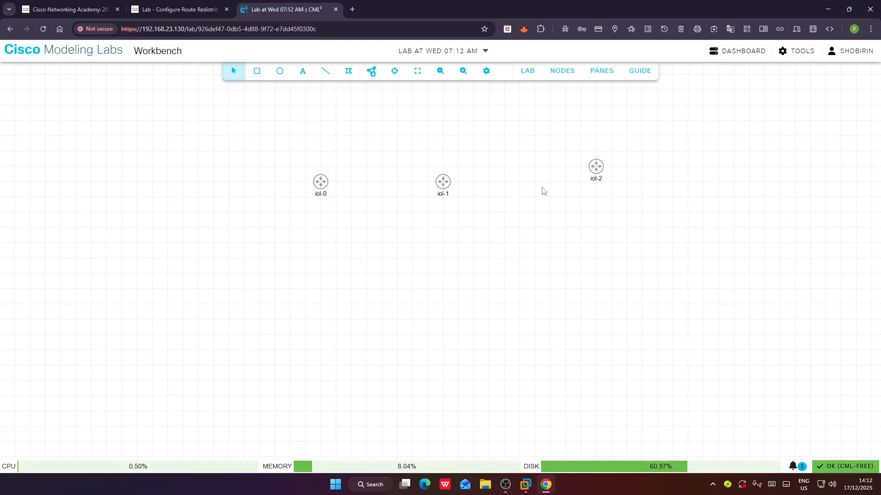
pyautogui.moveTo(591, 177); pyautogui.dragTo(558, 187)
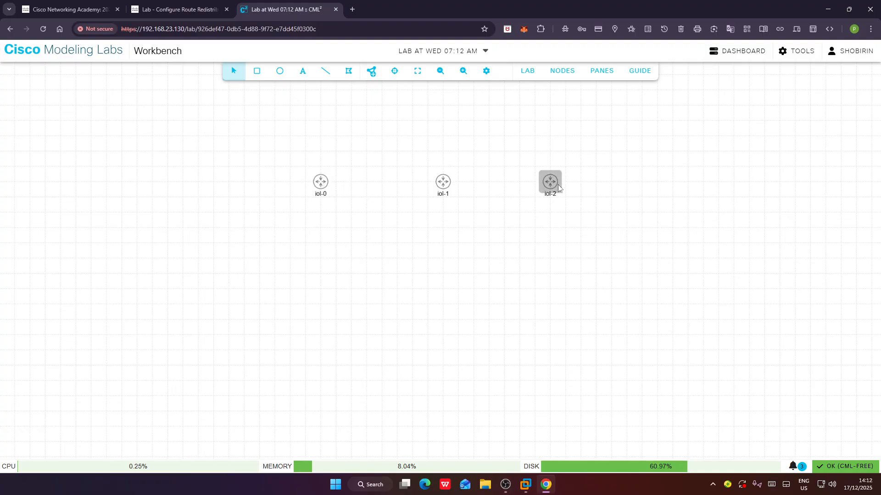
# Rename the first router in the row, iol-0, as R1.
pyautogui.click(319, 185)
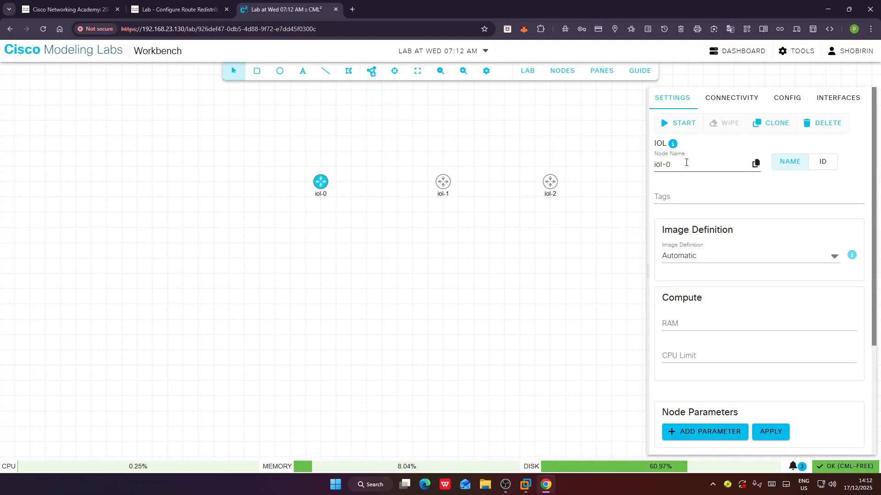
pyautogui.click(686, 163)
pyautogui.press('BackSpace')
pyautogui.write('R1')
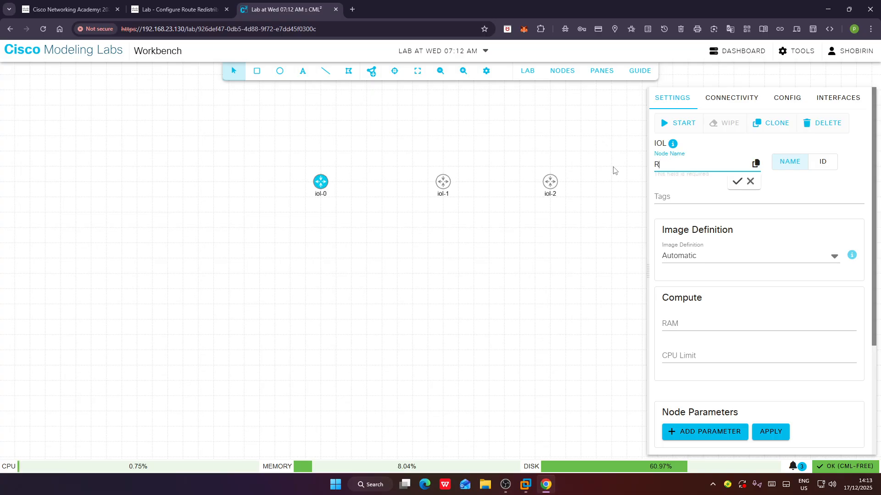
pyautogui.click(735, 183)
# Rename the middle router, iol-1, as R2.
pyautogui.click(443, 183)
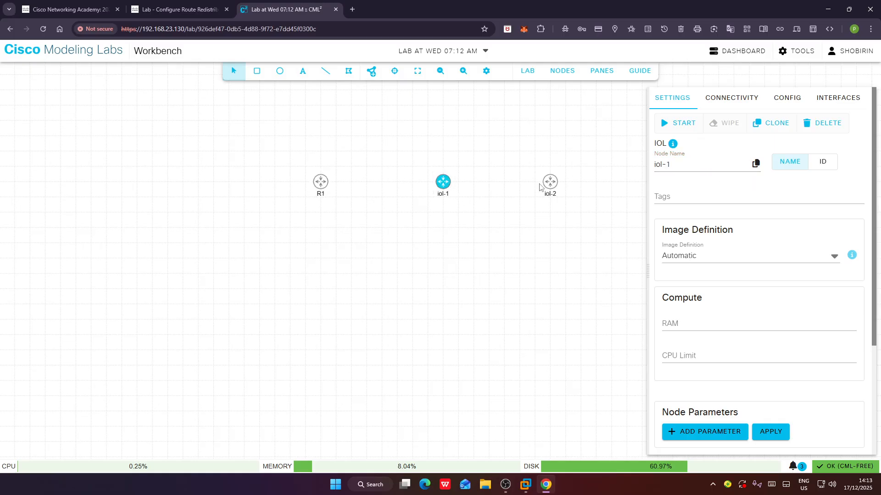
pyautogui.click(686, 161)
pyautogui.press('BackSpace')
pyautogui.write('R2')
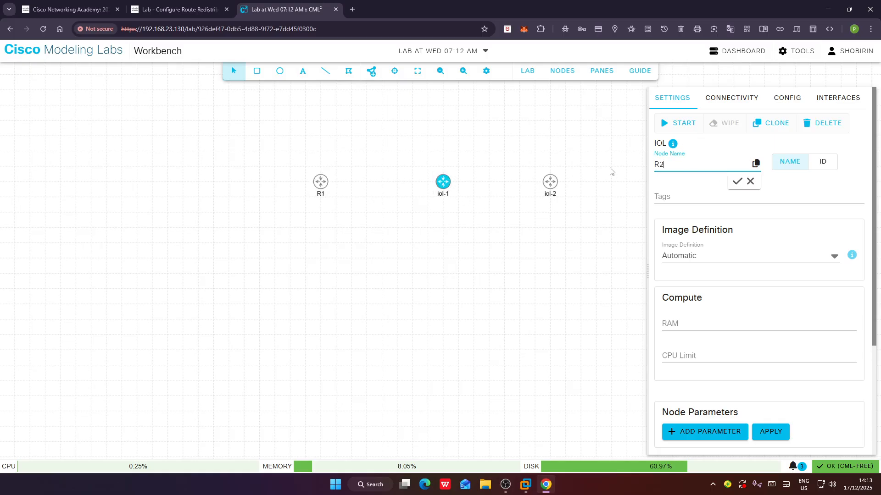
pyautogui.click(734, 183)
pyautogui.click(735, 183)
# Rename the last router in the row, iol-2, as R3.
pyautogui.click(549, 184)
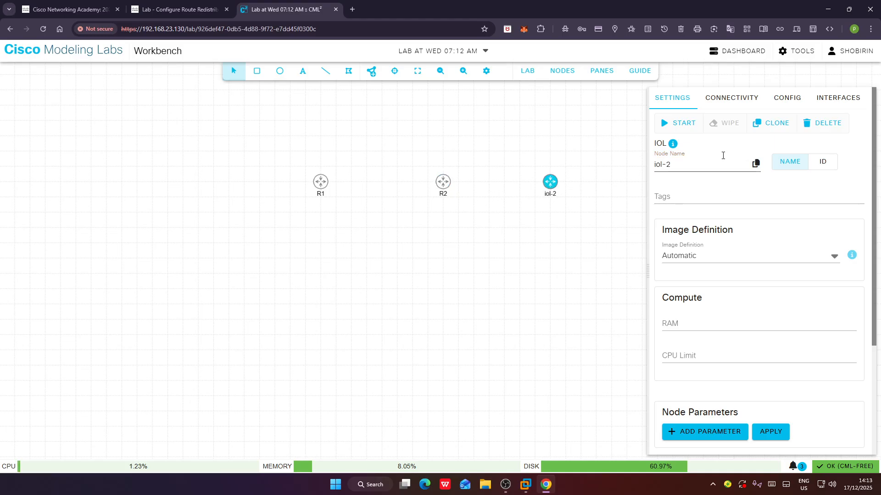
pyautogui.moveTo(721, 158); pyautogui.dragTo(598, 170)
pyautogui.press('BackSpace')
pyautogui.write('R3')
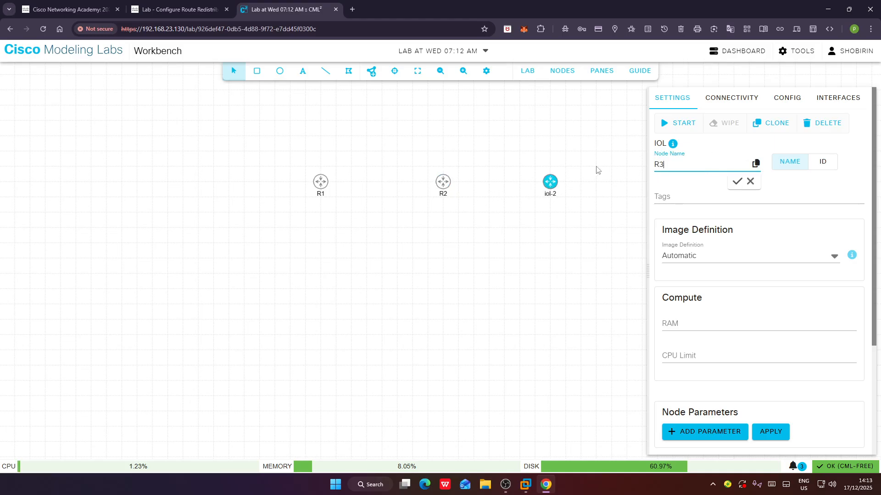
pyautogui.click(736, 182)
# Shift R2 and R3 toward R1 so the three routers are evenly spaced in their row.
pyautogui.click(545, 223)
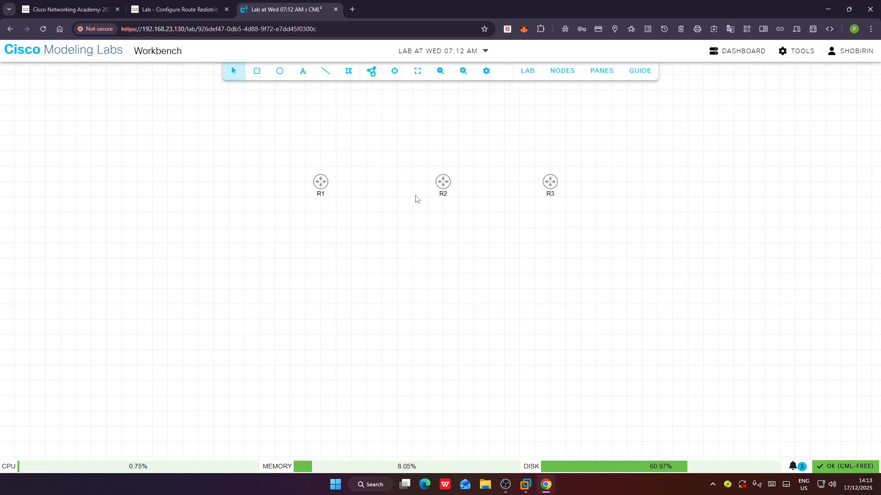
pyautogui.moveTo(438, 185); pyautogui.dragTo(423, 184)
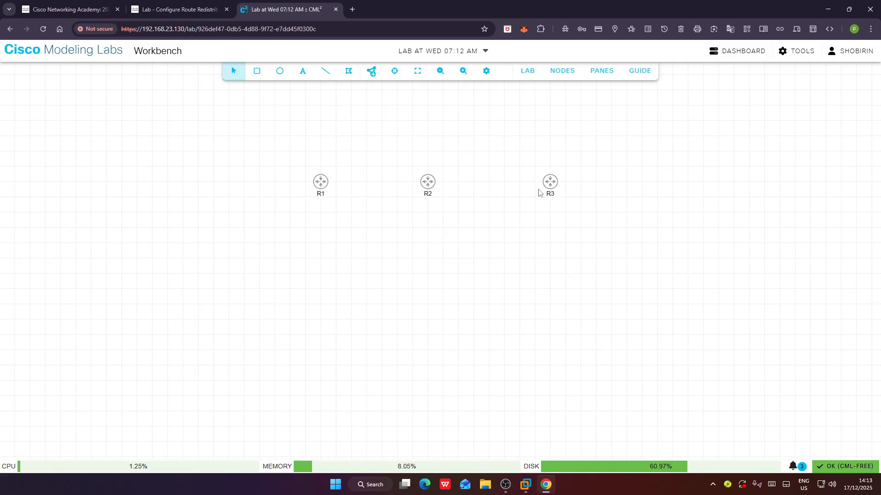
pyautogui.moveTo(545, 180)
pyautogui.mouseDown()
pyautogui.moveTo(530, 195)
pyautogui.moveTo(530, 180)
pyautogui.mouseUp()
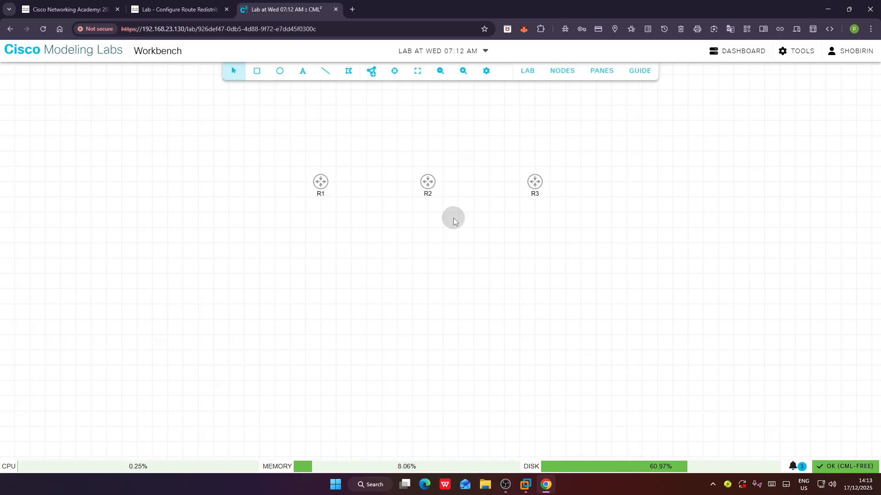
# Consult the guide's topology diagram and add two IOL-L2 switches side by side below the row of routers.
pyautogui.click(139, 5)
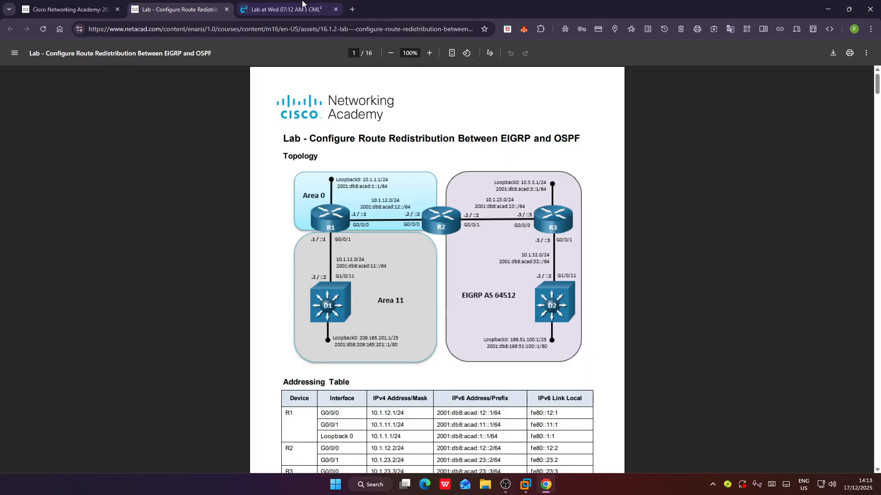
pyautogui.click(321, 10)
pyautogui.click(372, 71)
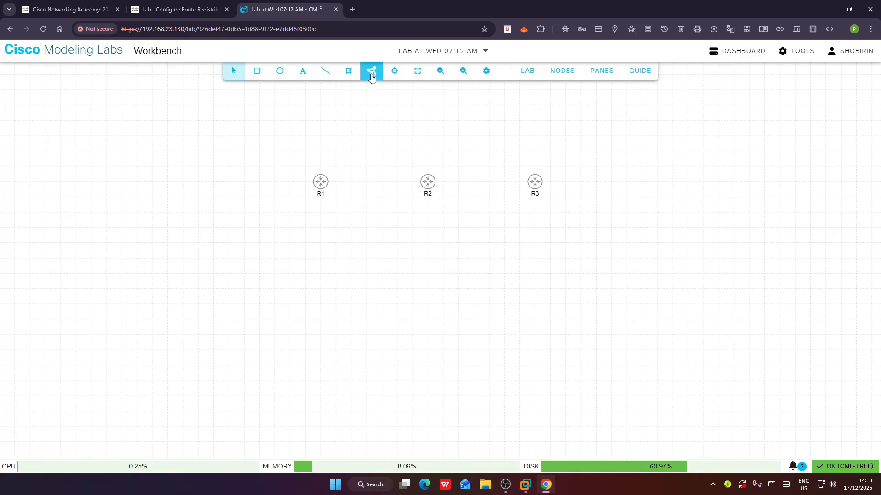
pyautogui.scroll(-5, 436, 188)
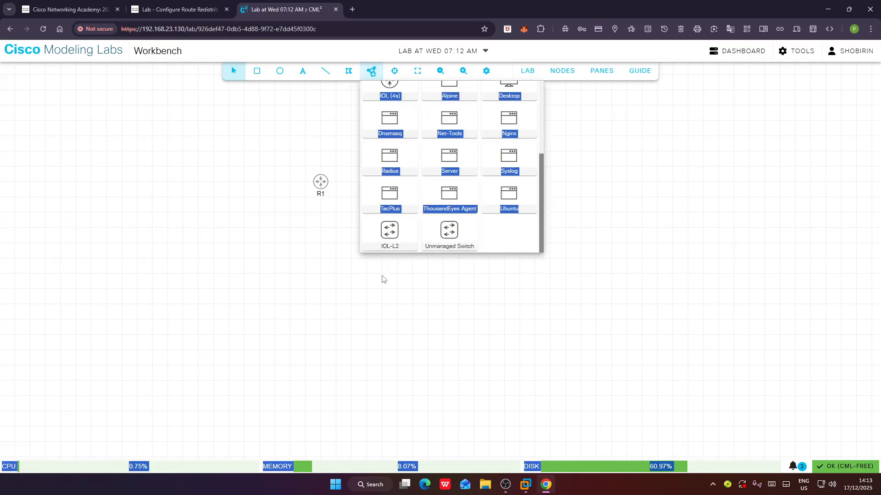
pyautogui.moveTo(390, 231); pyautogui.dragTo(446, 275)
pyautogui.click(508, 281)
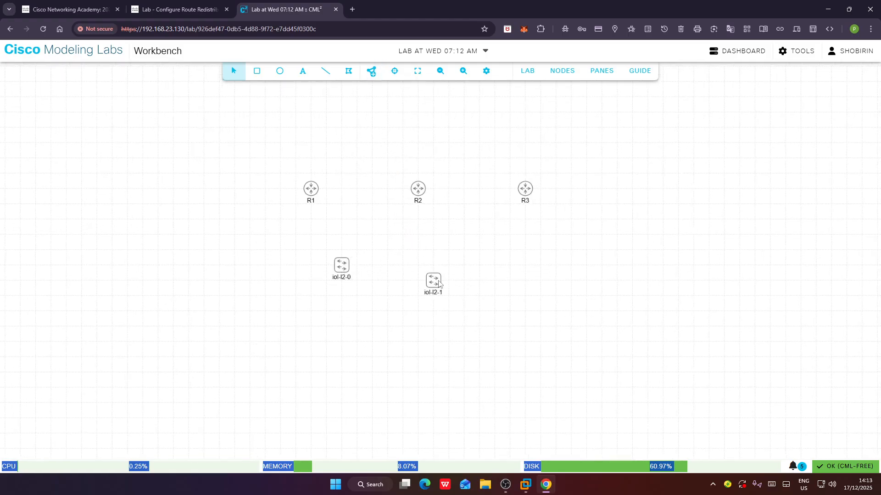
pyautogui.moveTo(438, 284); pyautogui.dragTo(501, 265)
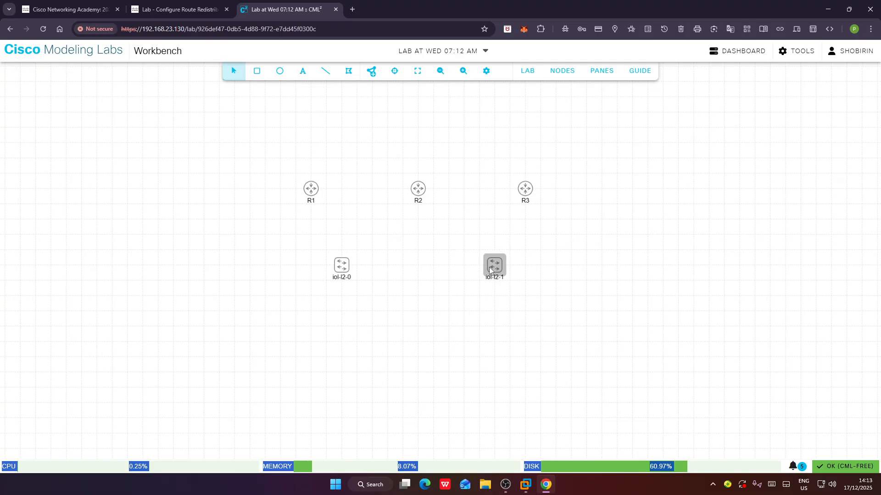
# Check the switch names in the guide's topology diagram and rename the switch below R1 as D1.
pyautogui.click(166, 4)
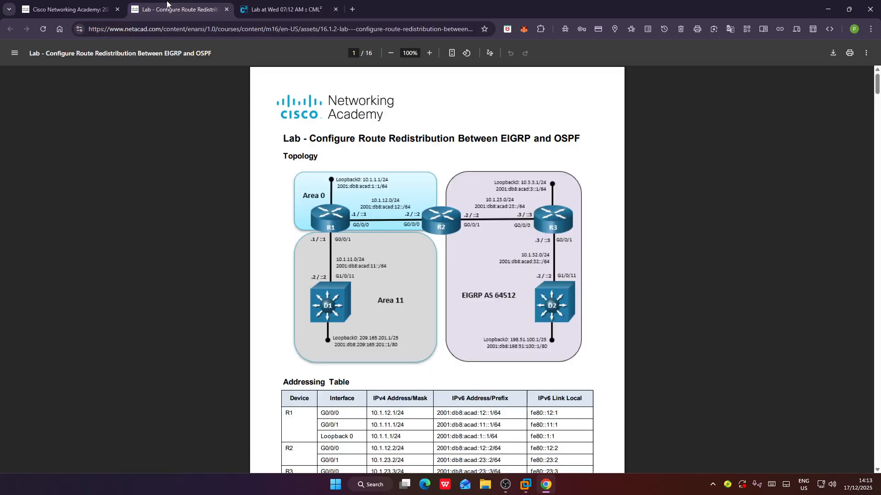
pyautogui.click(256, 2)
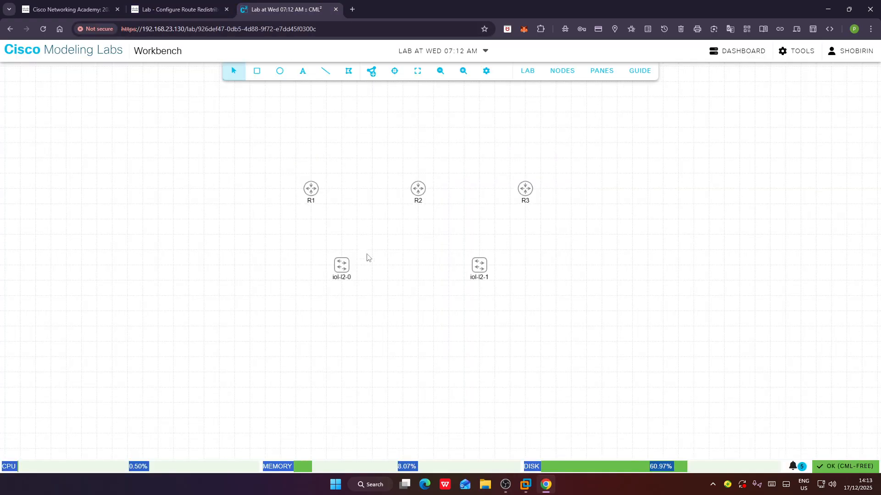
pyautogui.click(339, 269)
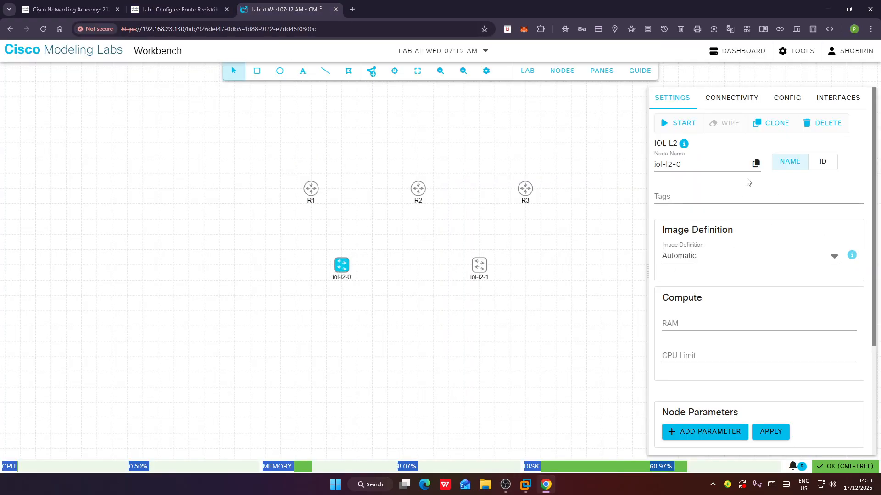
pyautogui.moveTo(708, 166); pyautogui.dragTo(623, 181)
pyautogui.press('BackSpace')
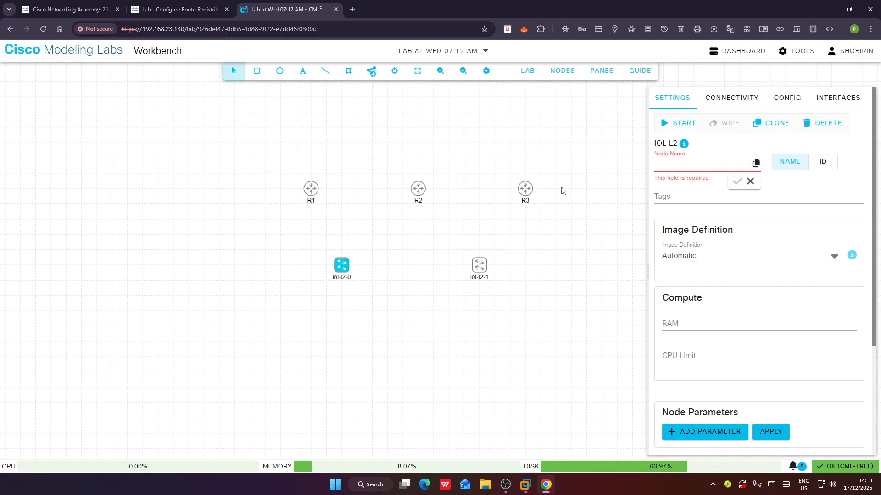
pyautogui.write('D1')
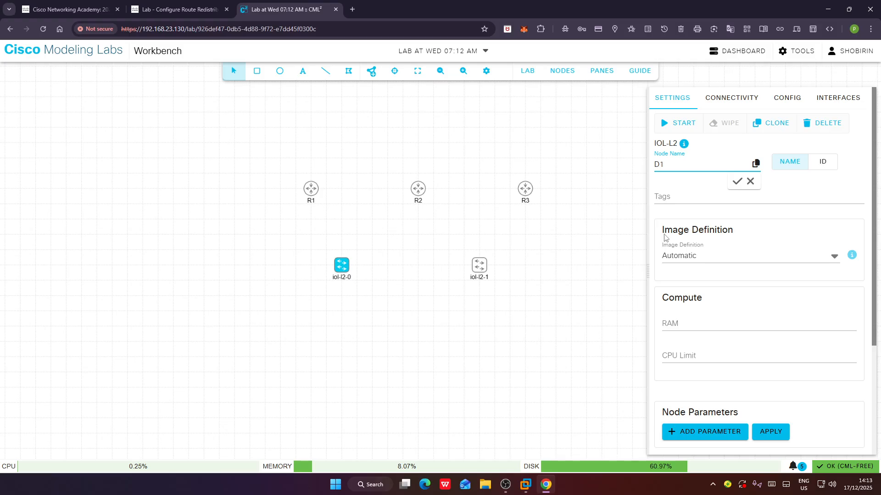
pyautogui.click(737, 182)
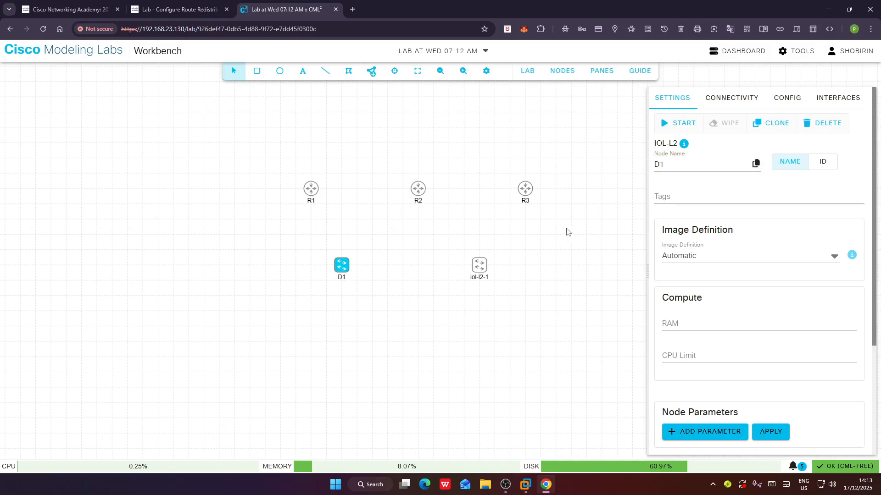
# Rename the second IOL-L2 switch, iol-l2-1, as D2.
pyautogui.click(475, 266)
pyautogui.write('D2')
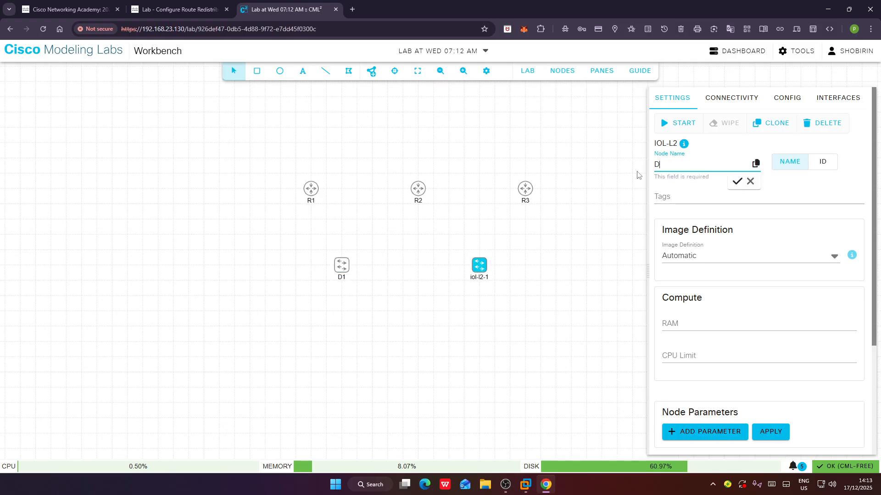
pyautogui.click(736, 181)
pyautogui.click(555, 259)
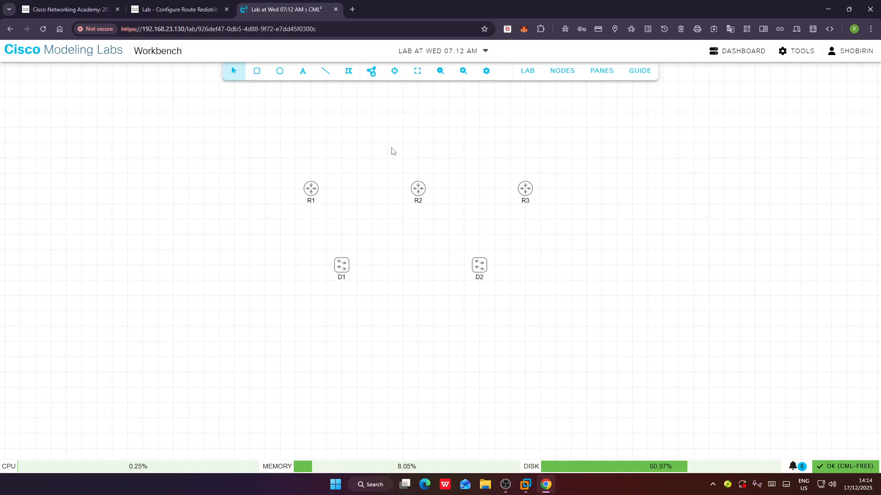
# Create a link from R1's Eth0/0 interface to R2's Eth0/0 interface.
pyautogui.rightClick(310, 187)
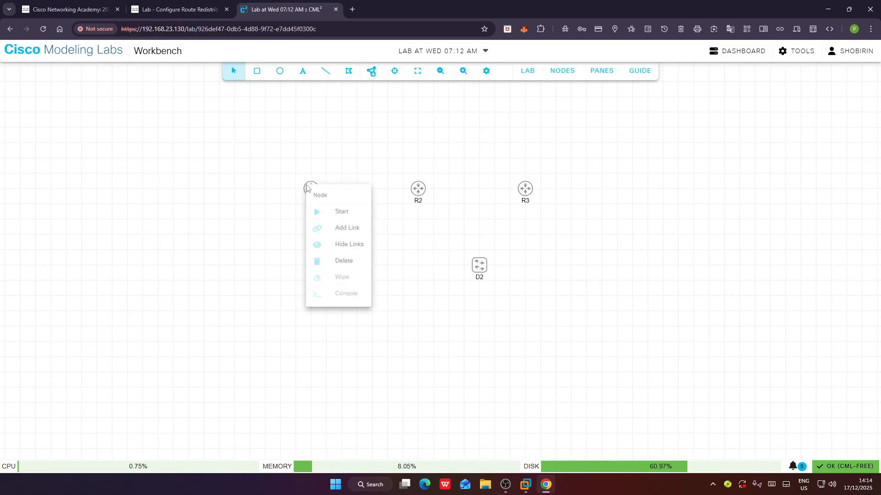
pyautogui.click(338, 228)
pyautogui.click(419, 201)
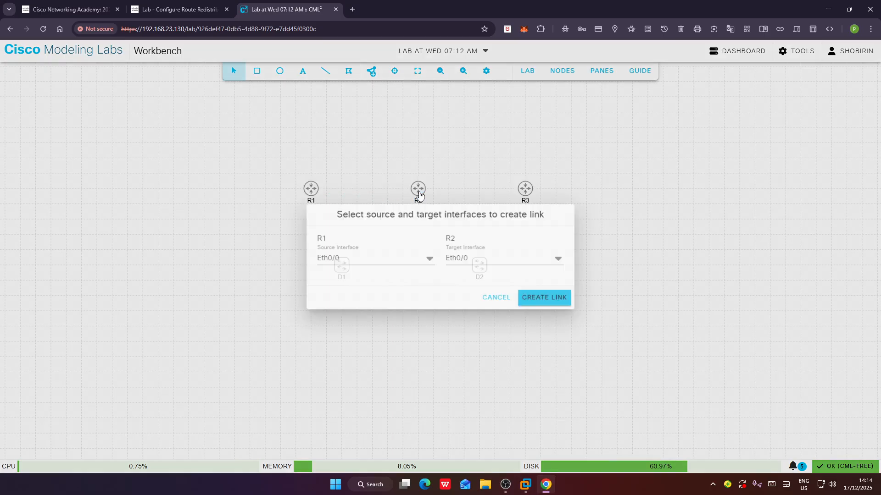
pyautogui.click(546, 298)
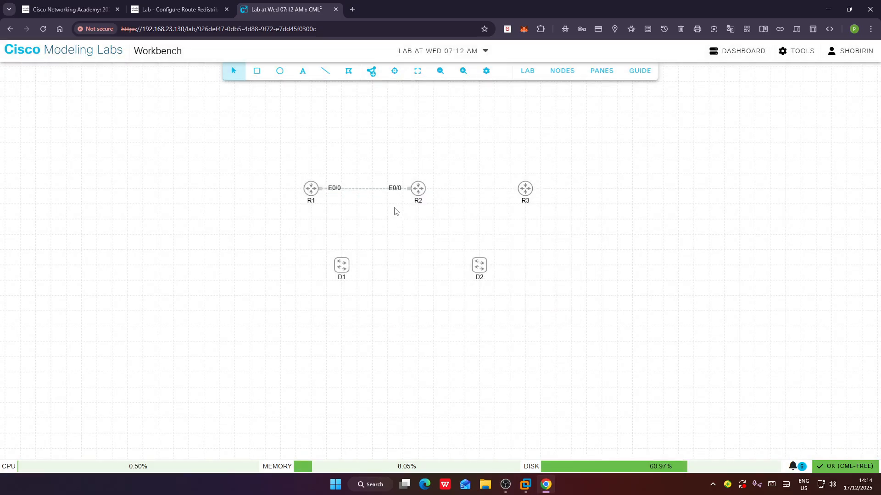
# Create a link from R2's Eth0/1 interface to R3's Eth0/0 interface.
pyautogui.rightClick(414, 185)
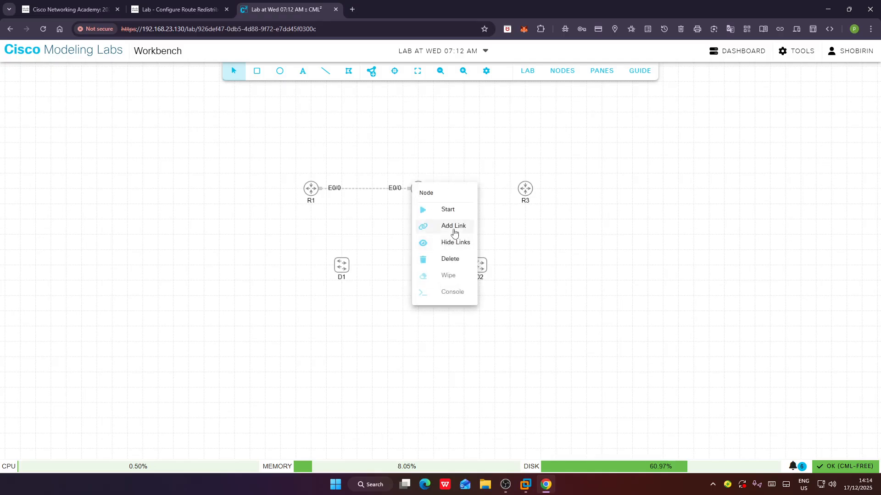
pyautogui.click(452, 226)
pyautogui.click(526, 188)
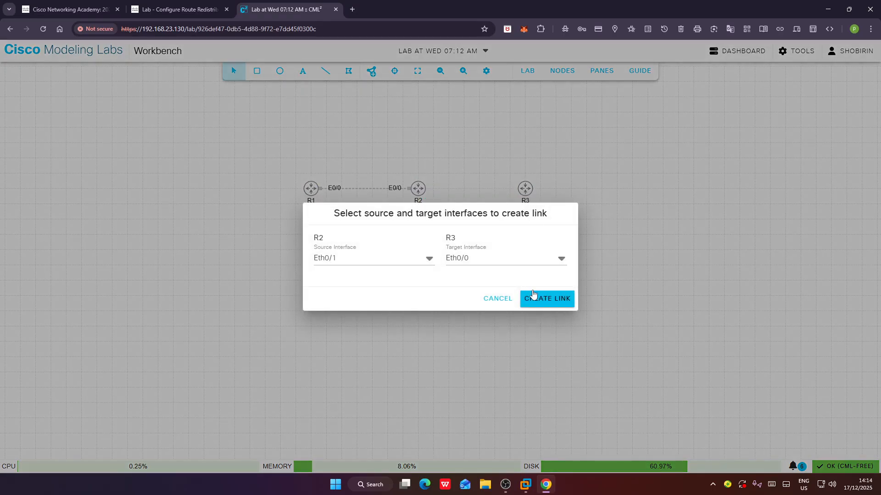
pyautogui.click(538, 301)
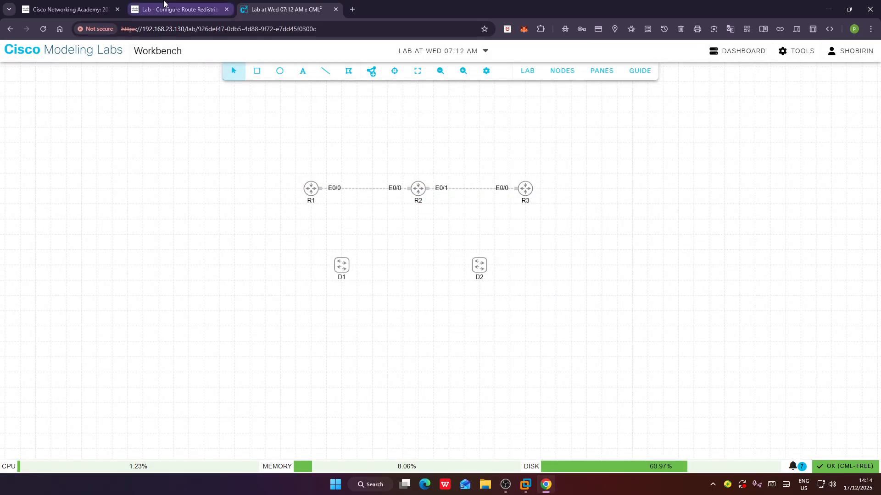
# Check the cabling in the guide's topology diagram and create a link from R1's Eth0/1 to D1's Eth0/0.
pyautogui.click(175, 10)
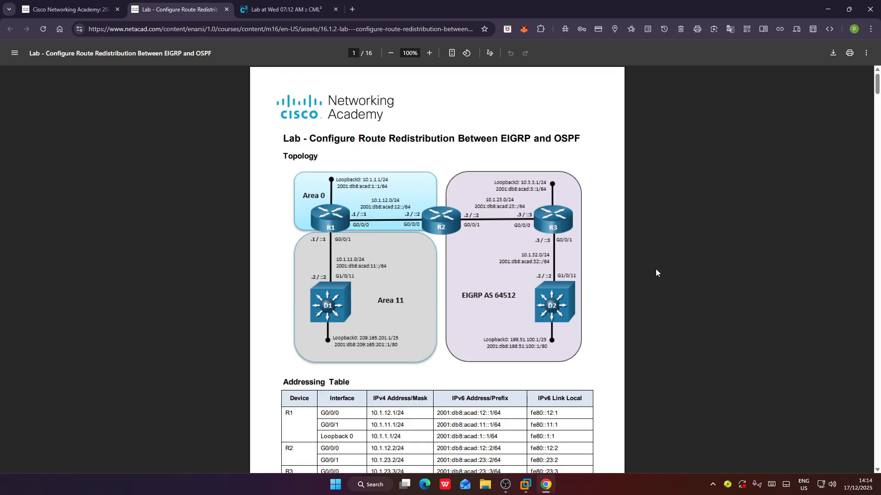
pyautogui.click(285, 9)
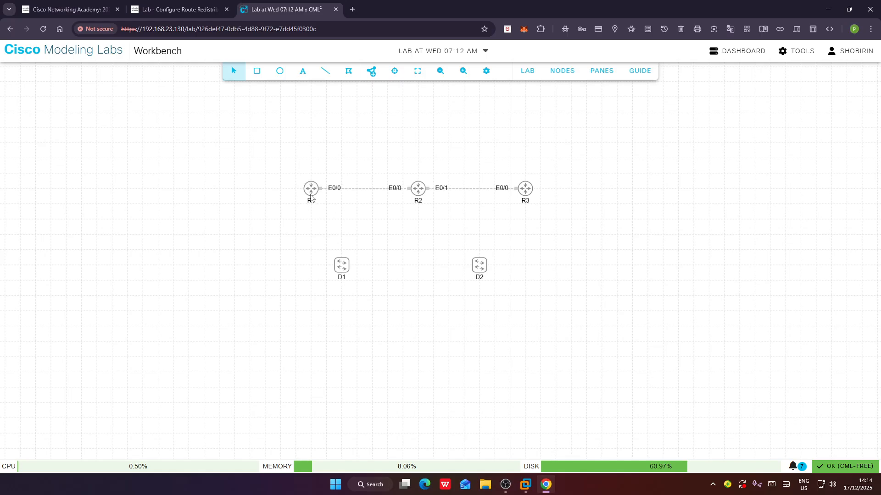
pyautogui.rightClick(312, 193)
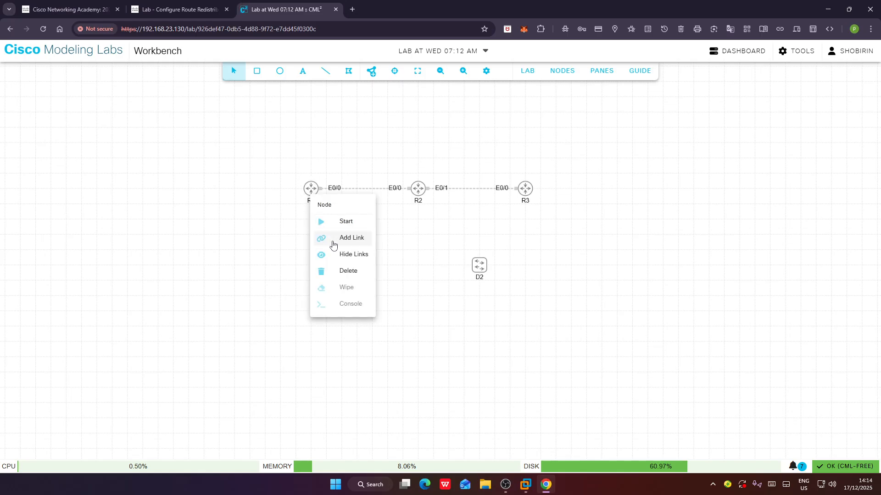
pyautogui.click(333, 245)
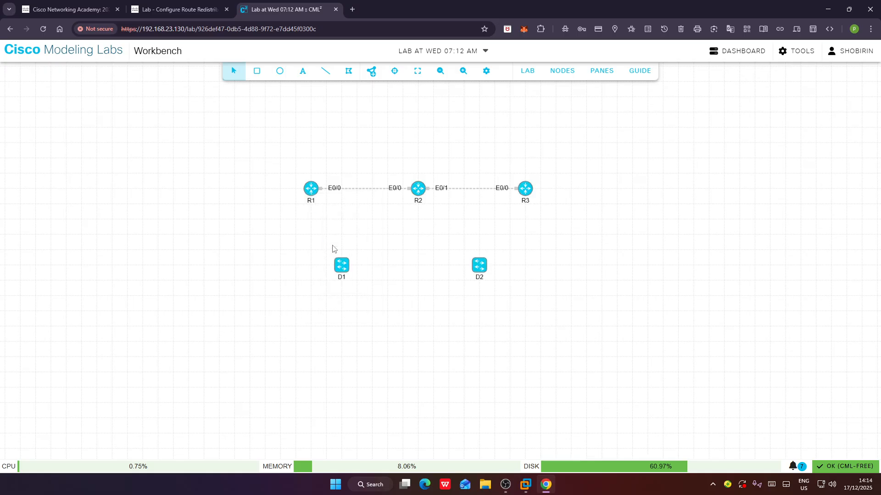
pyautogui.click(341, 273)
pyautogui.click(520, 301)
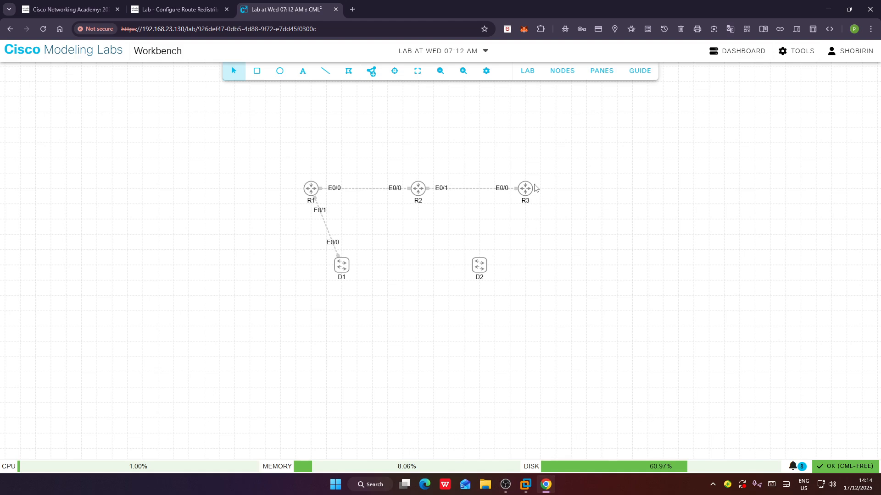
# Create a link from R3's Eth0/1 interface to D2's Eth0/0 interface.
pyautogui.rightClick(525, 193)
pyautogui.click(562, 239)
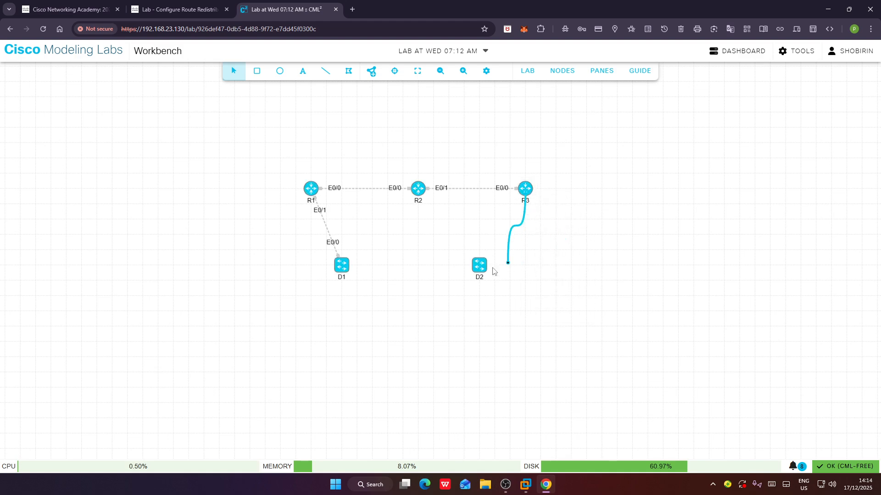
pyautogui.click(479, 266)
pyautogui.click(534, 298)
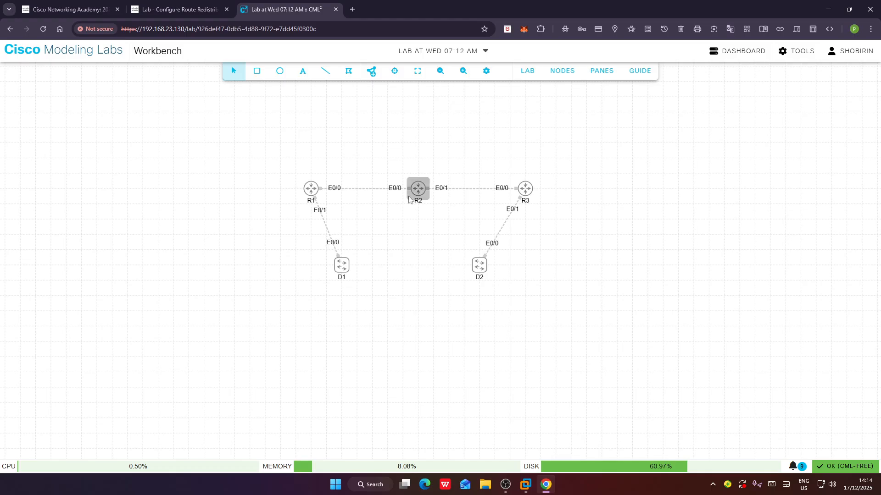
# Rearrange the topology so D1 sits directly below R1, D2 directly below R3, and R2 slightly lower between R1 and R3.
pyautogui.moveTo(422, 193); pyautogui.dragTo(396, 231)
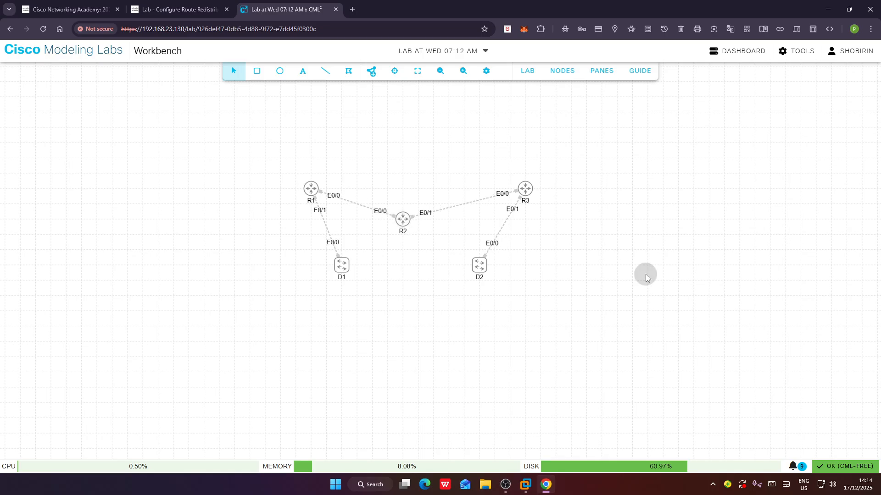
pyautogui.moveTo(345, 268); pyautogui.dragTo(330, 268)
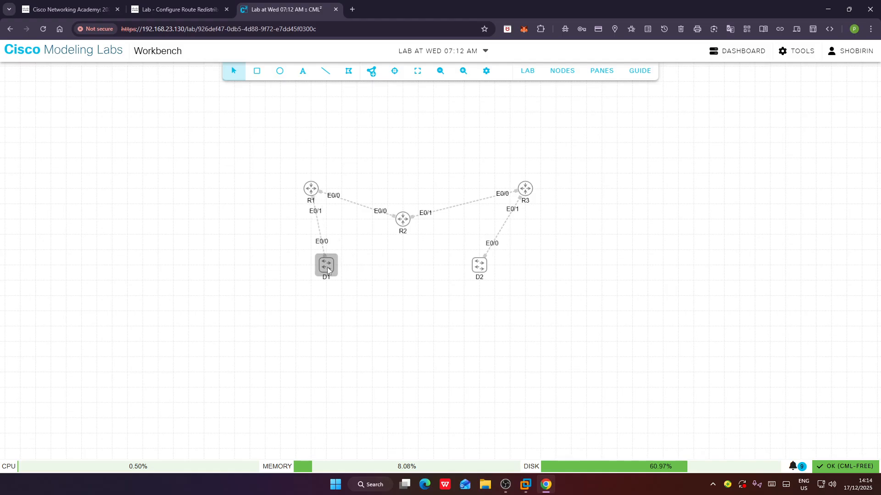
pyautogui.moveTo(477, 263); pyautogui.dragTo(523, 280)
pyautogui.moveTo(405, 216); pyautogui.dragTo(420, 200)
pyautogui.moveTo(332, 265); pyautogui.dragTo(318, 265)
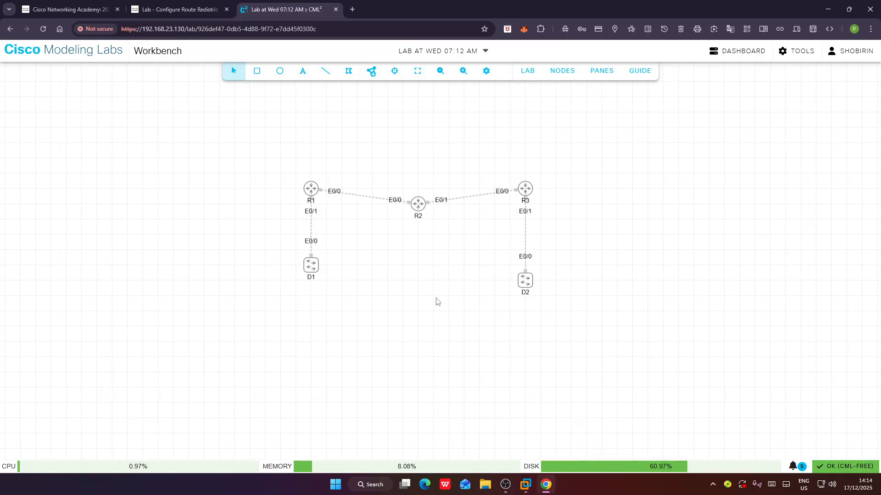
pyautogui.moveTo(535, 298); pyautogui.dragTo(533, 284)
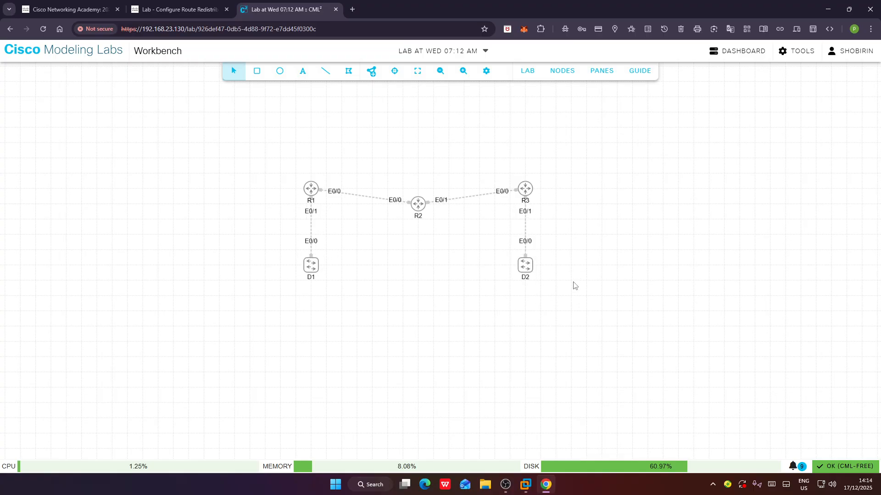
pyautogui.click(505, 485)
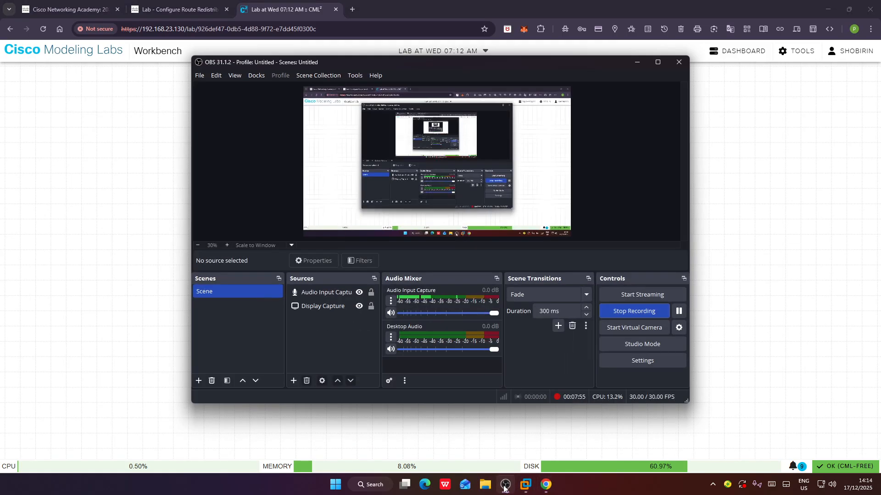
pyautogui.click(505, 485)
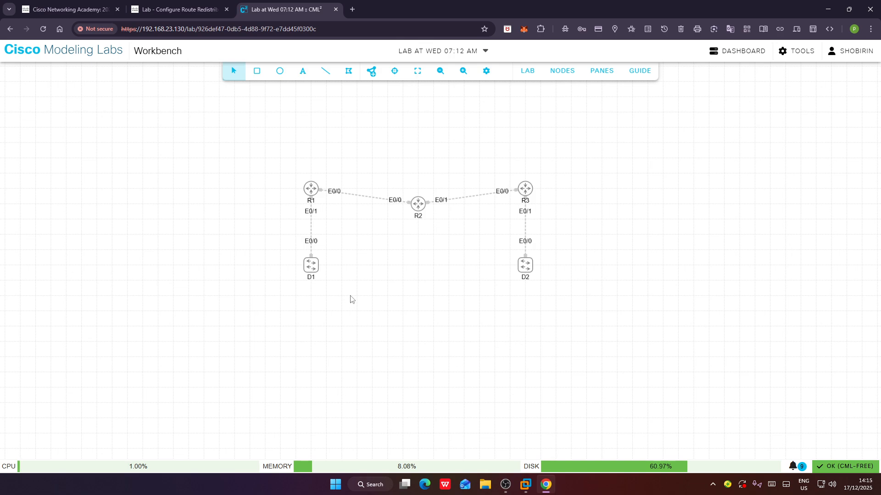
# Start the three routers R1, R2 and R3.
pyautogui.rightClick(311, 189)
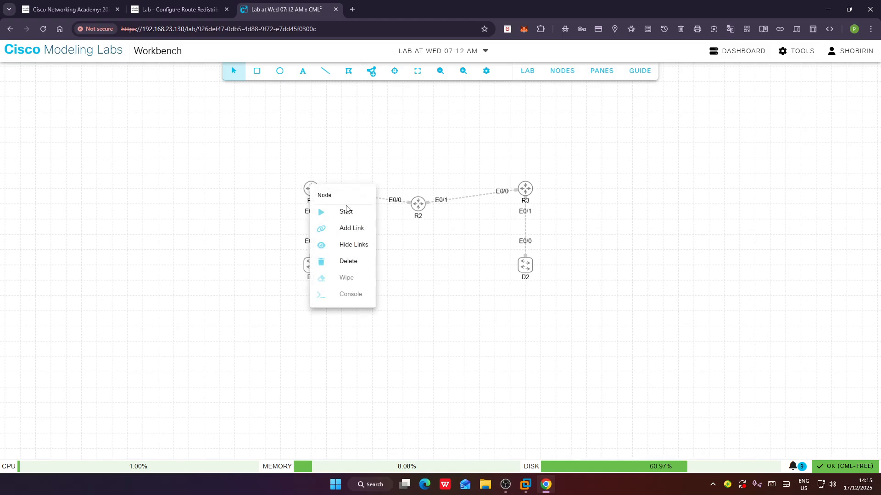
pyautogui.click(351, 211)
pyautogui.rightClick(409, 202)
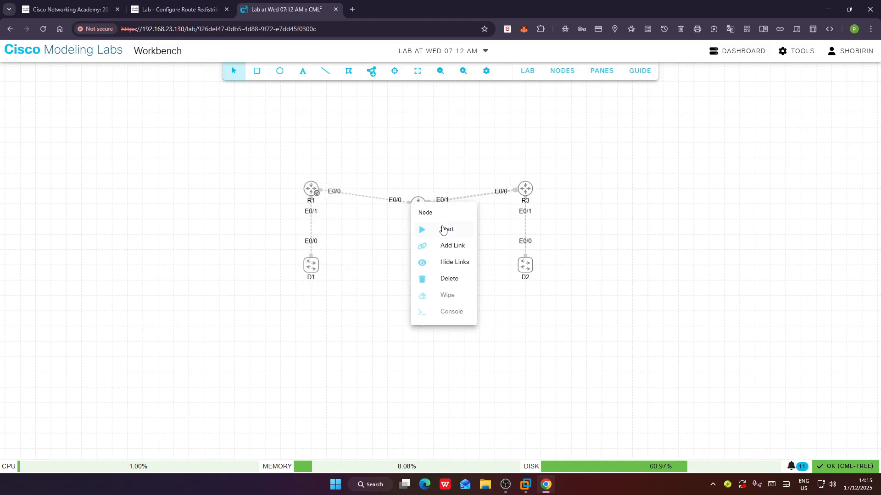
pyautogui.click(423, 230)
pyautogui.rightClick(529, 194)
pyautogui.click(546, 219)
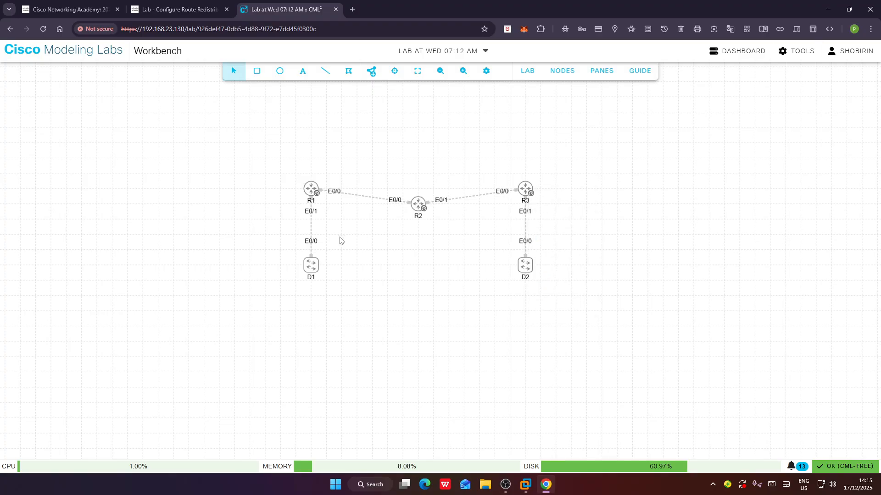
# Start the two switches D1 and D2.
pyautogui.rightClick(316, 272)
pyautogui.click(363, 294)
pyautogui.rightClick(322, 271)
pyautogui.click(348, 293)
pyautogui.rightClick(526, 272)
pyautogui.click(563, 297)
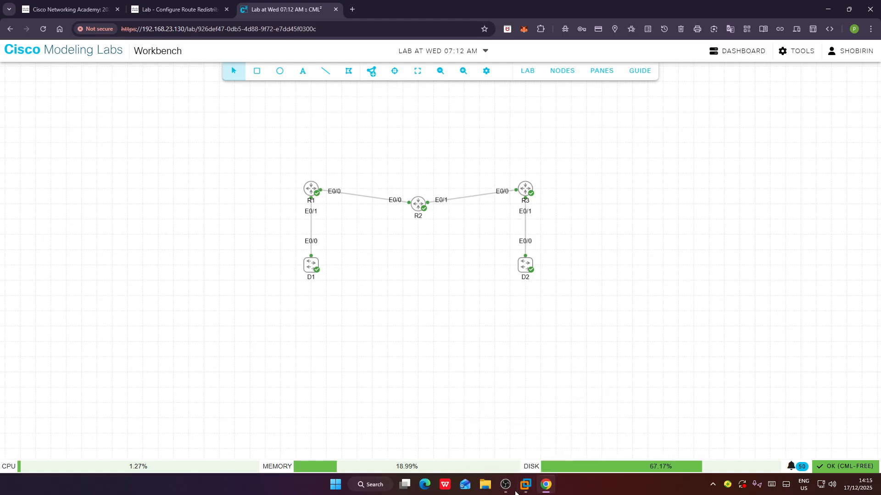
pyautogui.moveTo(509, 490)
pyautogui.click(312, 189)
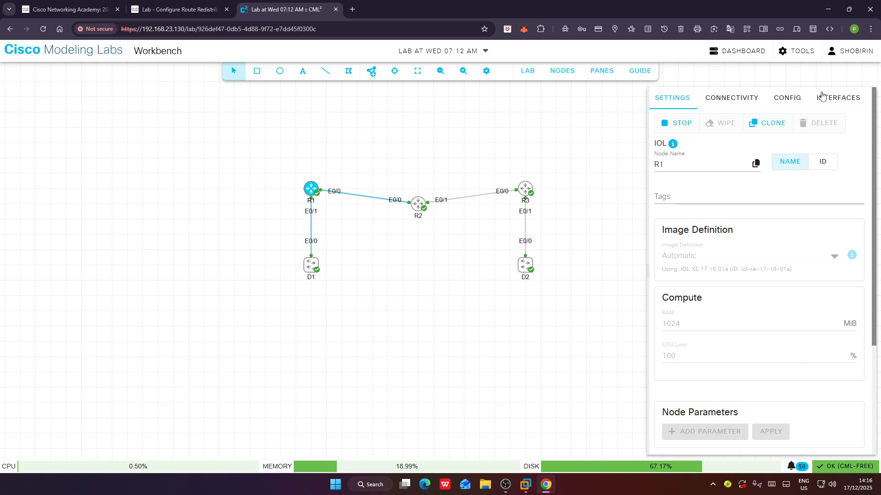
pyautogui.click(418, 165)
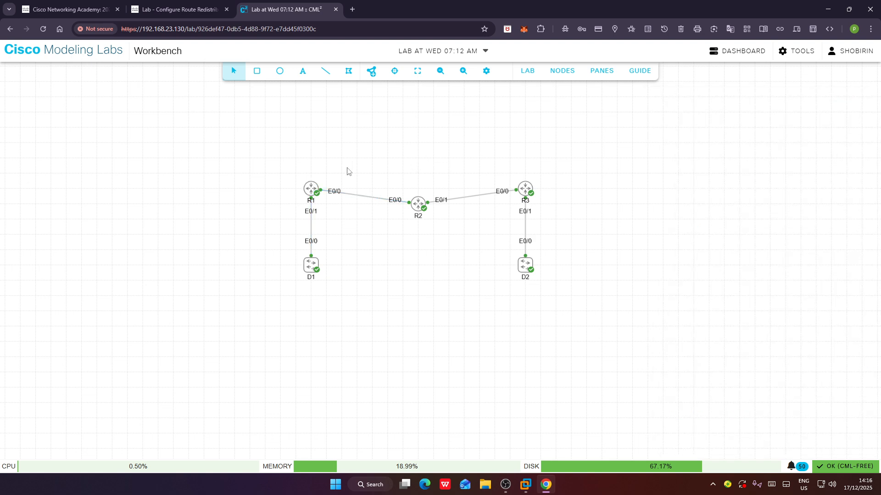
# Open R1's console and enter global configuration mode with ENABLE and CONF T.
pyautogui.rightClick(308, 195)
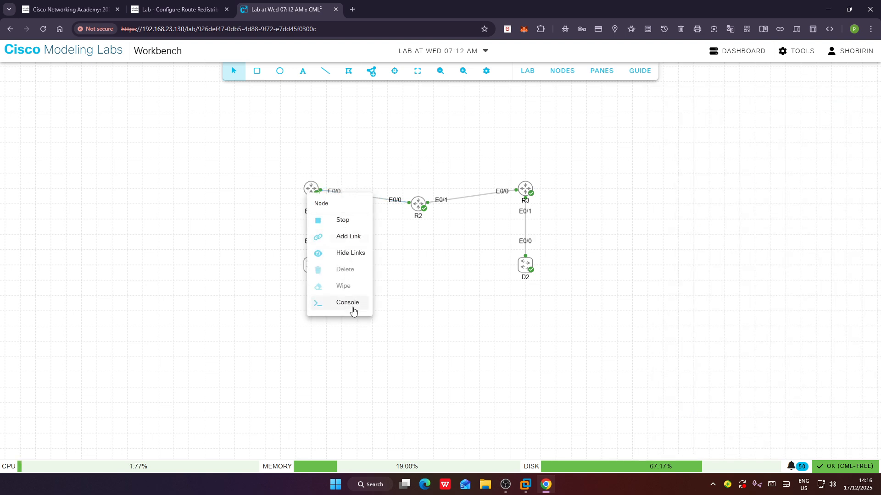
pyautogui.click(353, 311)
pyautogui.click(442, 274)
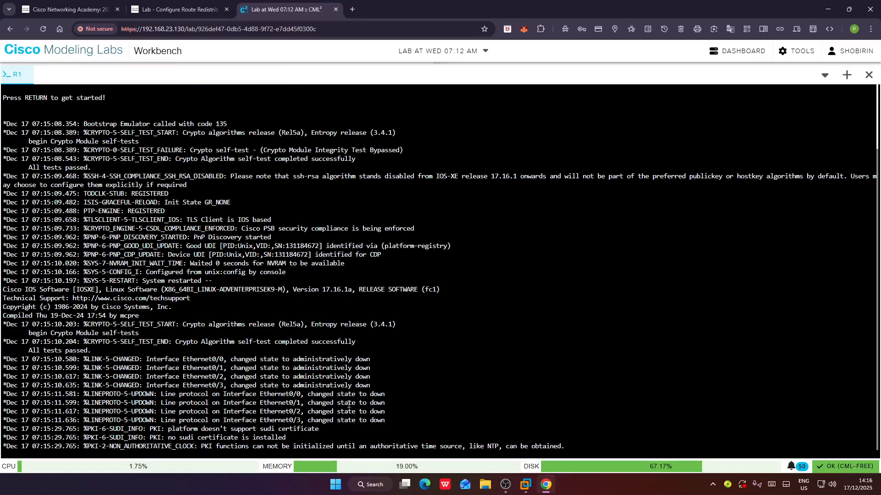
pyautogui.press('Return')
pyautogui.press('Return')
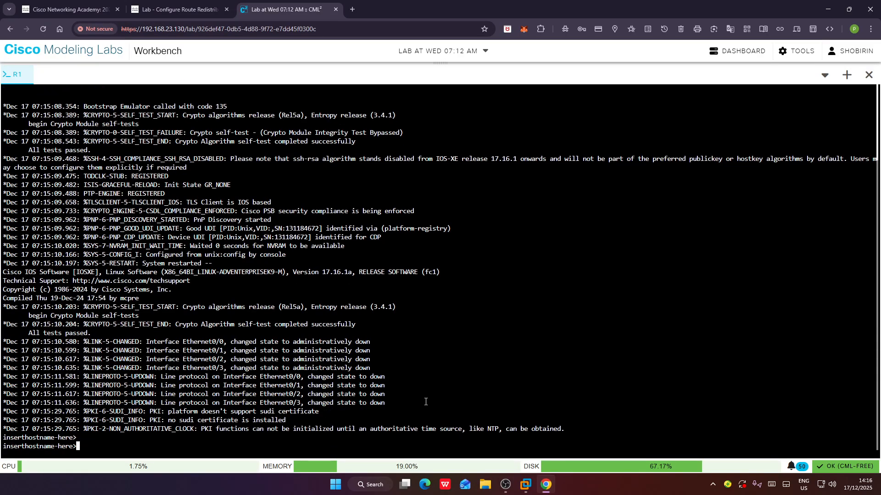
pyautogui.write('ENABLE')
pyautogui.press('Return')
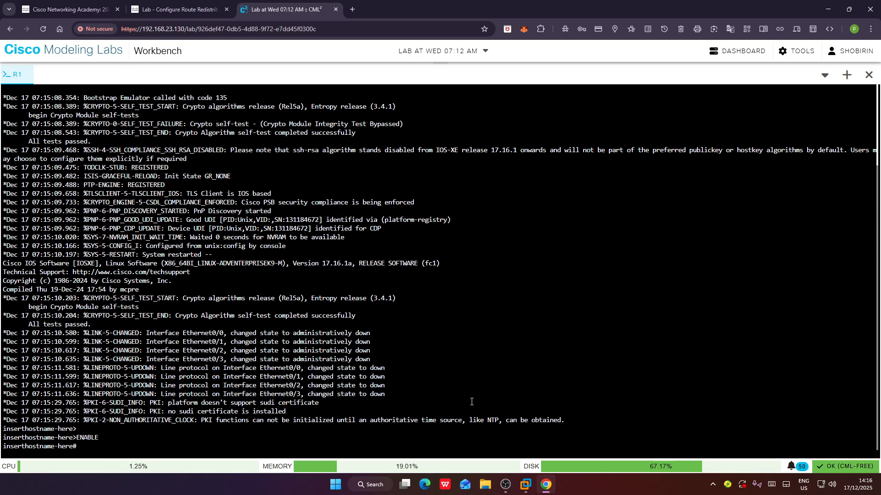
pyautogui.write('CONF T')
pyautogui.press('Return')
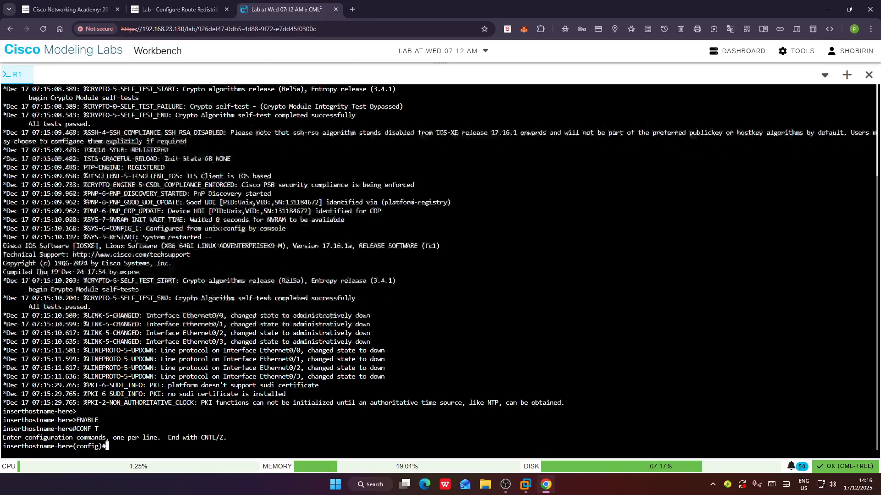
# Set the router's hostname to R1 with the command hostname R1.
pyautogui.write('hos')
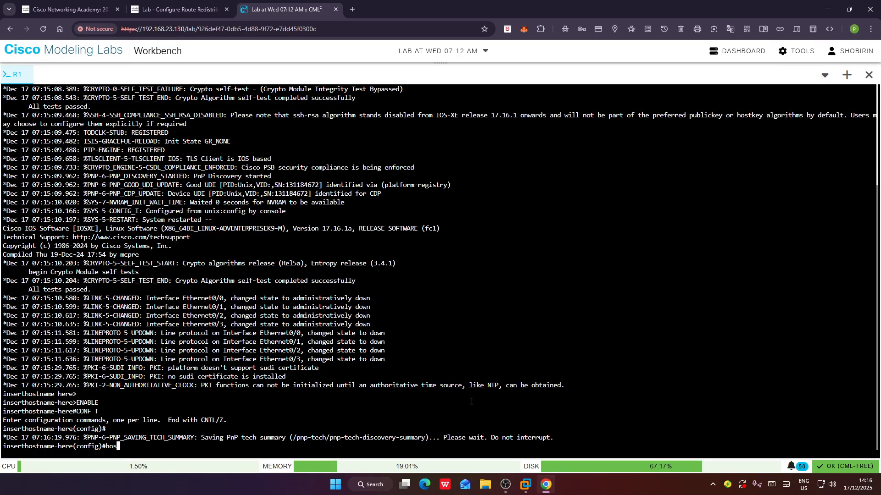
pyautogui.write('tnm')
pyautogui.press('BackSpace')
pyautogui.press('BackSpace')
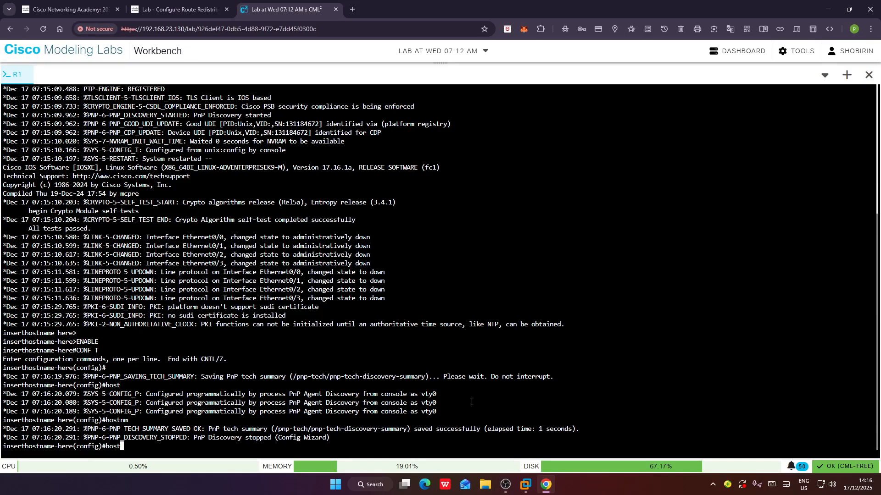
pyautogui.write('name R1')
pyautogui.press('Return')
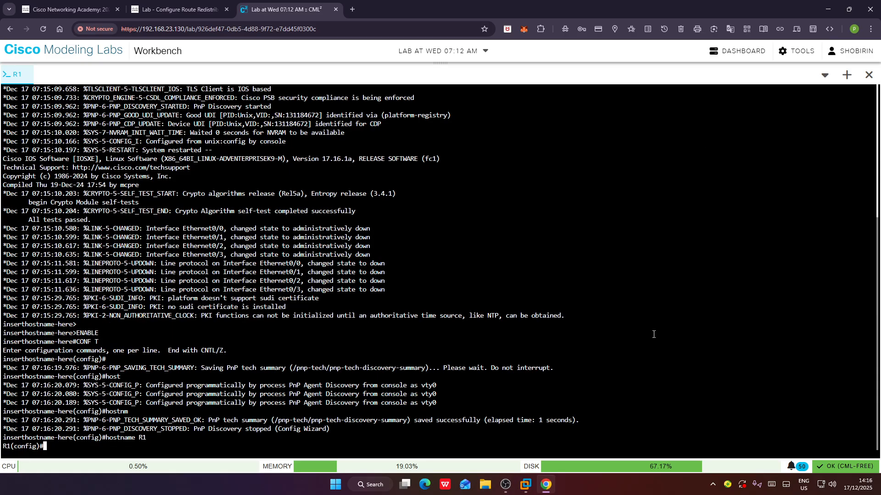
# Place the lab guide in its own window beside the R1 console and find the Router R1 basic settings.
pyautogui.moveTo(169, 2); pyautogui.dragTo(96, 39)
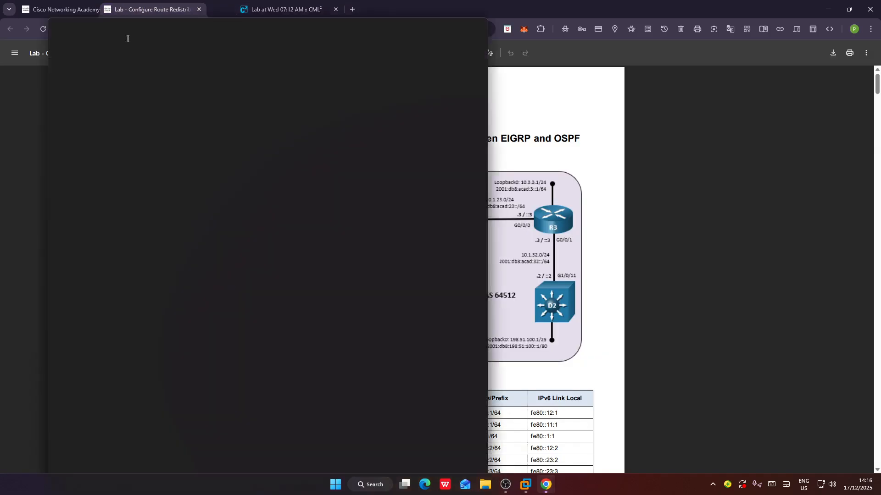
pyautogui.moveTo(444, 42)
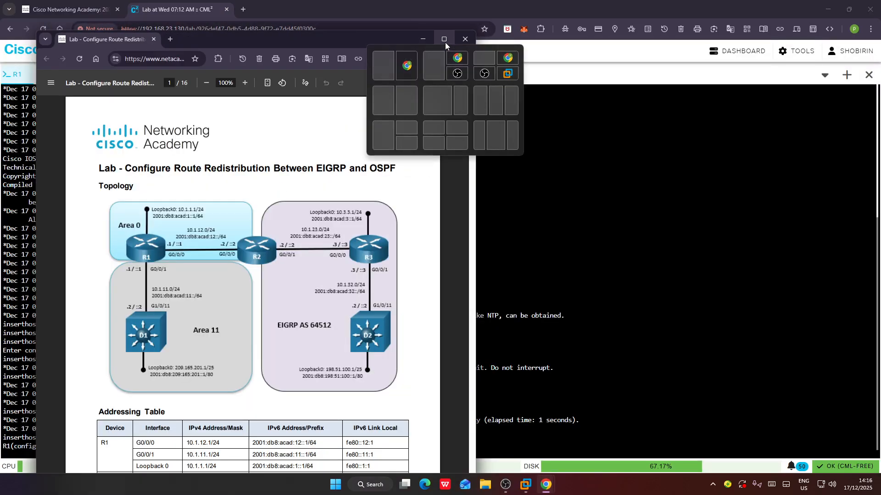
pyautogui.click(392, 63)
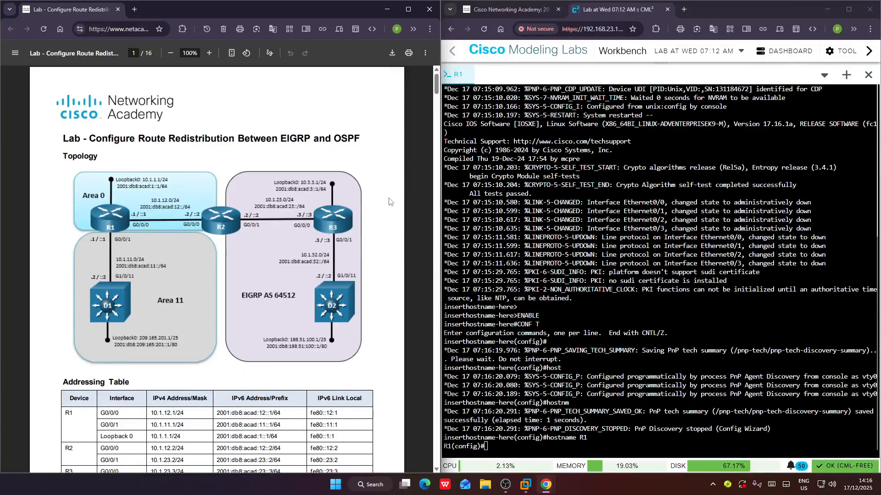
pyautogui.scroll(-15, 349, 185)
pyautogui.scroll(-5, 349, 185)
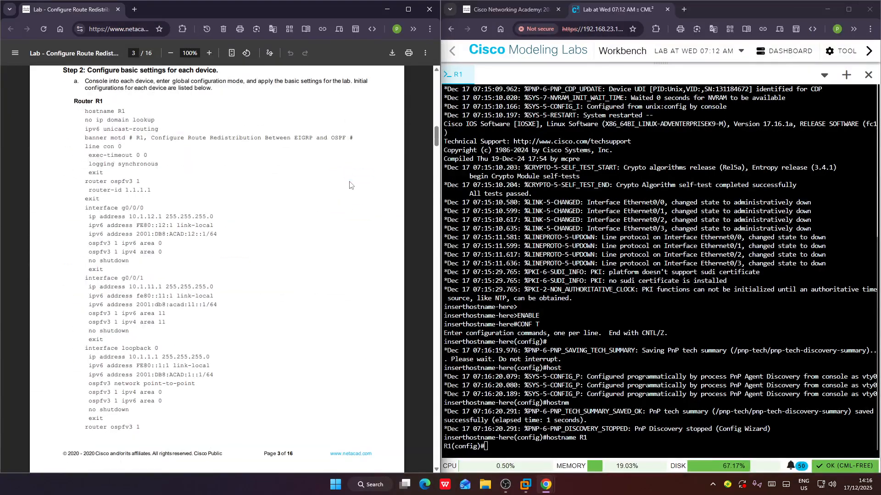
# Try the command no ip domain on R1, and enter ip domain lookup.
pyautogui.click(556, 444)
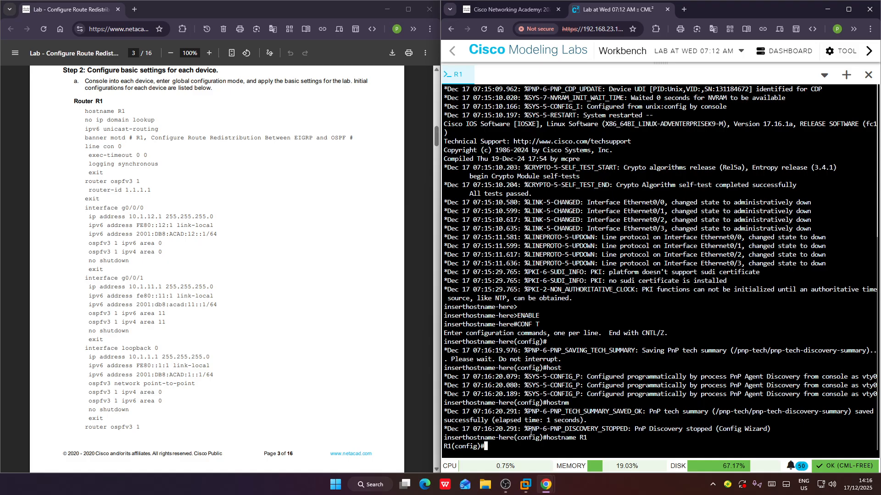
pyautogui.write('no ip domain')
pyautogui.press('Return')
pyautogui.write('ip')
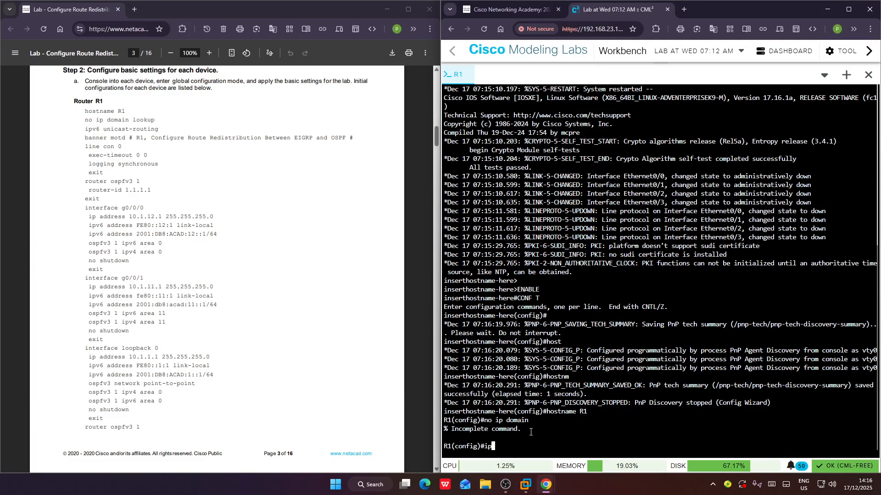
pyautogui.write(' domain lookup')
pyautogui.press('Return')
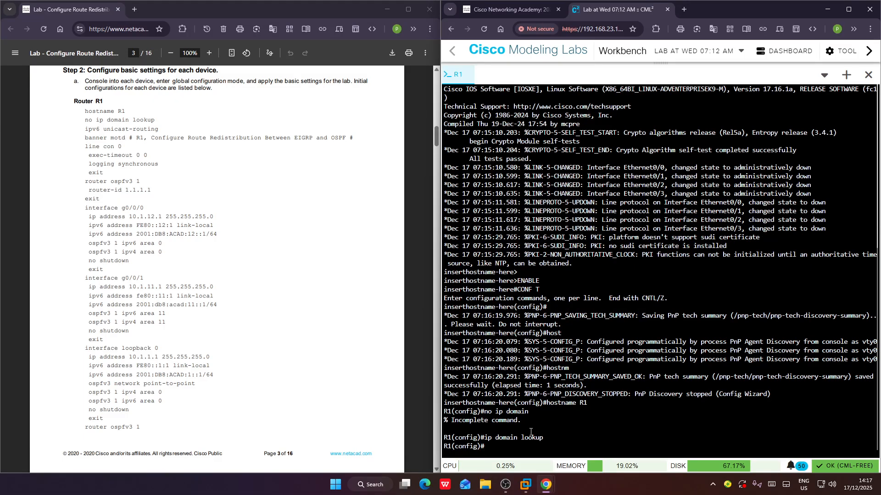
# Configure console line 0 on R1 with exec-time 00 and logging sync, and exit line configuration.
pyautogui.write('line con 0')
pyautogui.press('Return')
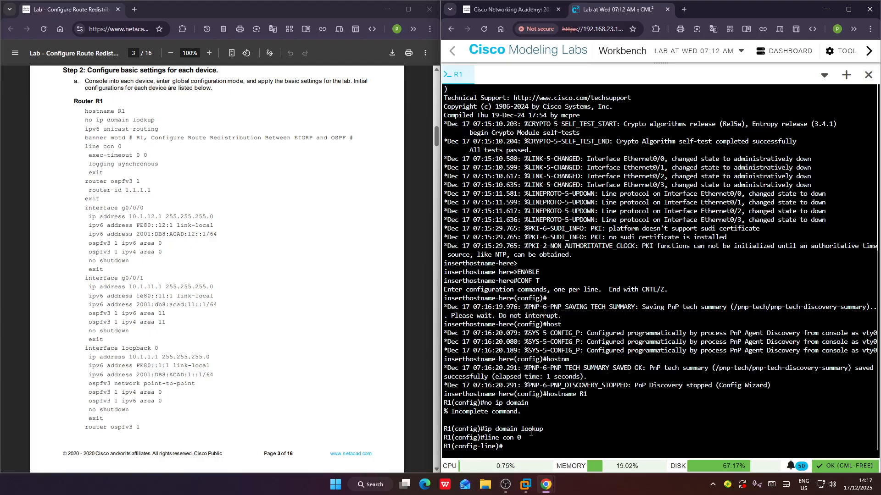
pyautogui.write('exec-time 00')
pyautogui.press('Return')
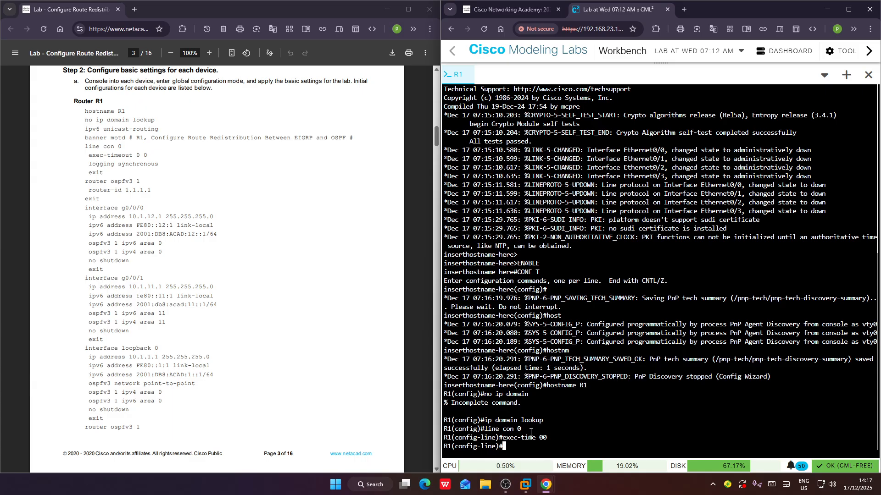
pyautogui.write('logging sync')
pyautogui.press('Return')
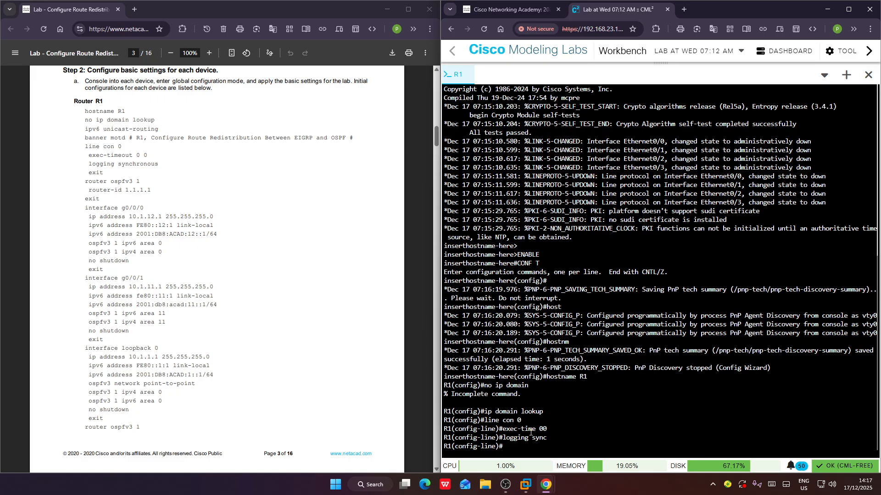
pyautogui.write('exit')
pyautogui.press('Return')
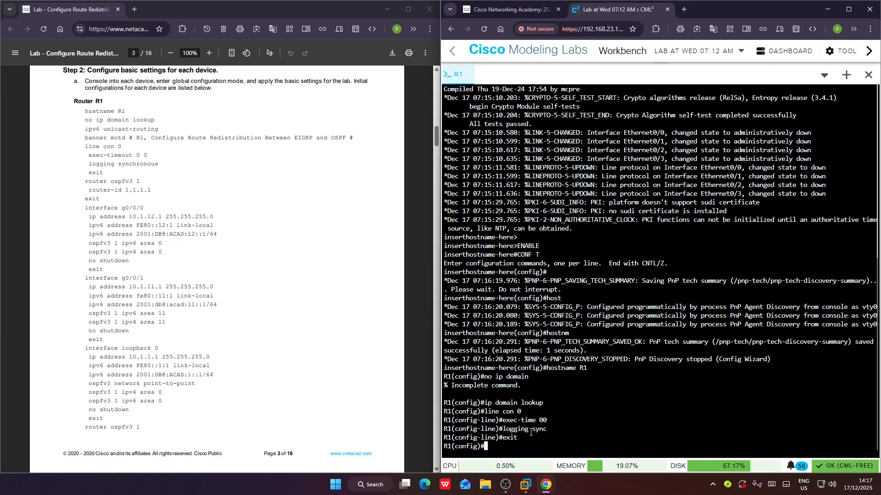
# Try to start OSPFv3 process 1 on R1 with router ospfv3 1 and set the router ID to 1.1.1.1.
pyautogui.scroll(-4, 203, 333)
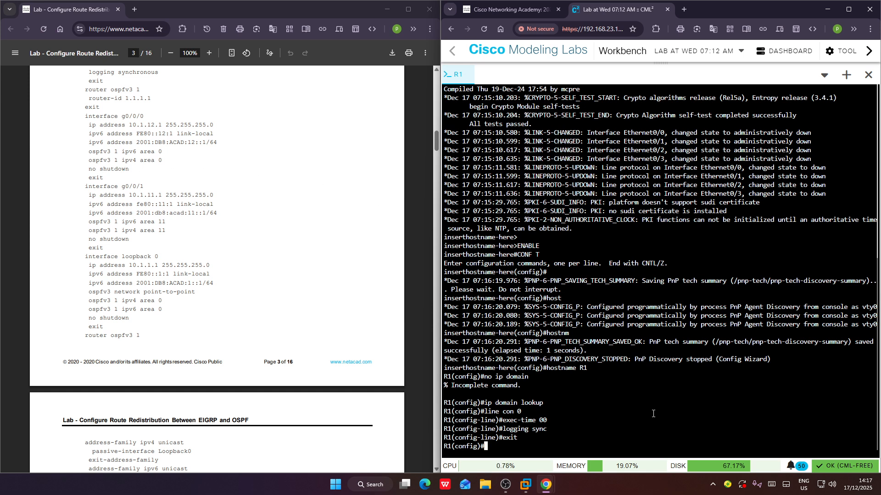
pyautogui.write('r')
pyautogui.press('BackSpace')
pyautogui.write('router ospf3 1')
pyautogui.press('Return')
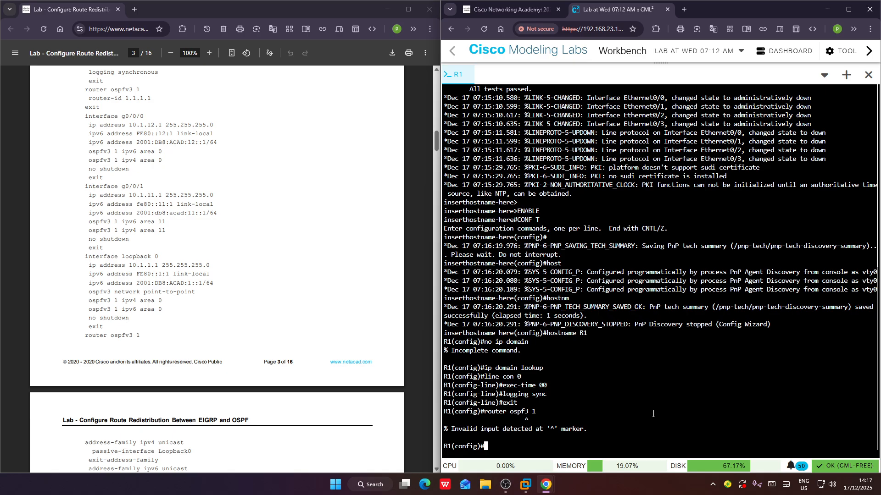
pyautogui.press('Up')
pyautogui.press('Left')
pyautogui.press('Left')
pyautogui.press('Left')
pyautogui.write('v')
pyautogui.press('Return')
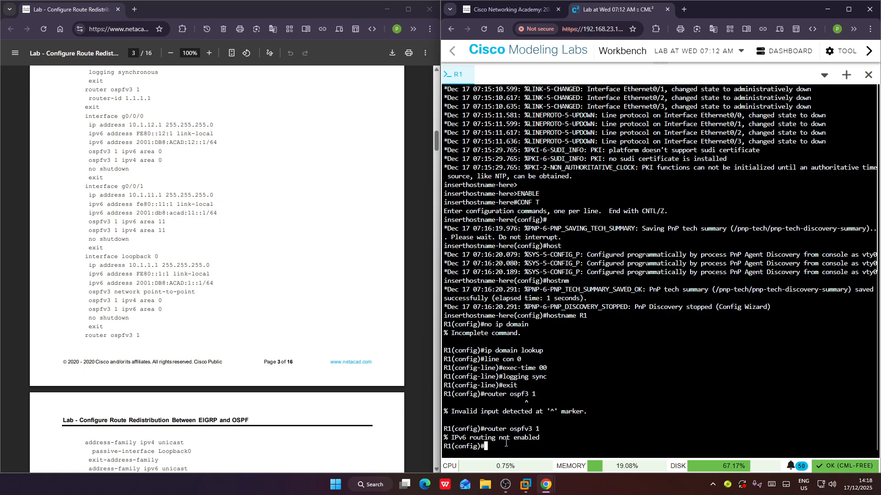
pyautogui.write('router id 1.1.1.1.1')
pyautogui.press('Return')
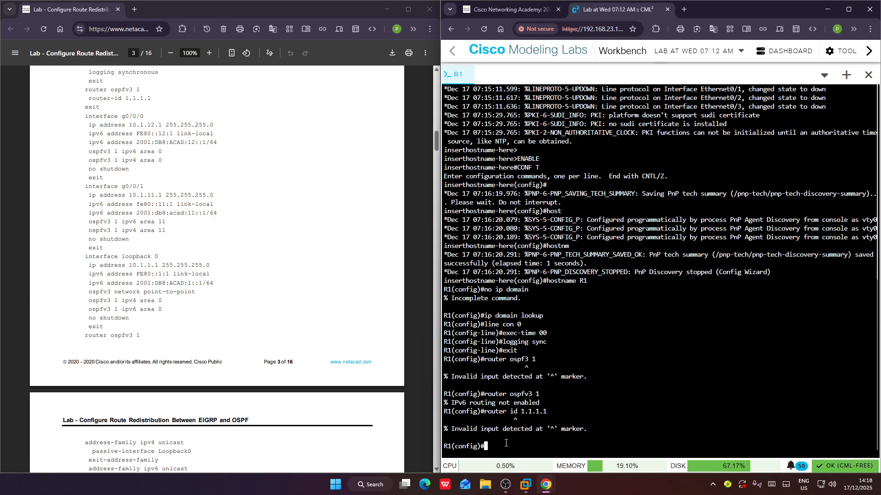
# Copy the guide's router ospfv3 1 and router-id 1.1.1.1 block into R1's console and run it.
pyautogui.click(86, 91)
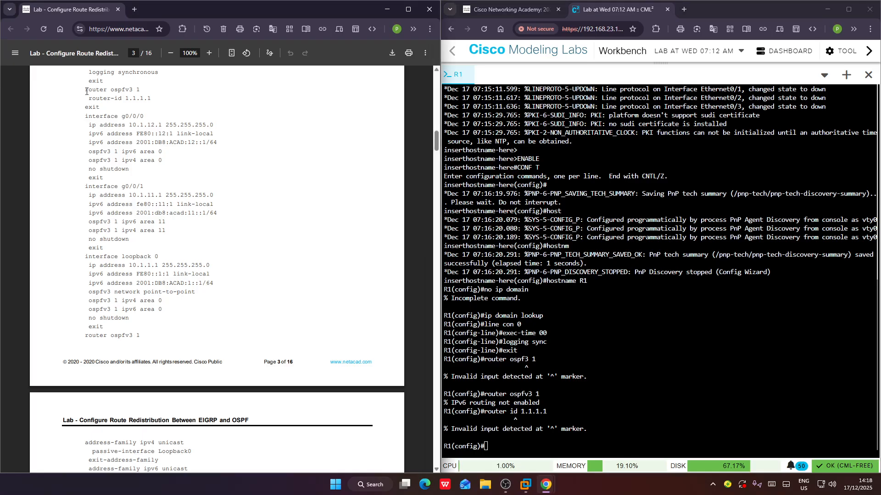
pyautogui.moveTo(86, 91); pyautogui.dragTo(96, 111)
pyautogui.hotkey('ctrl', 'c')
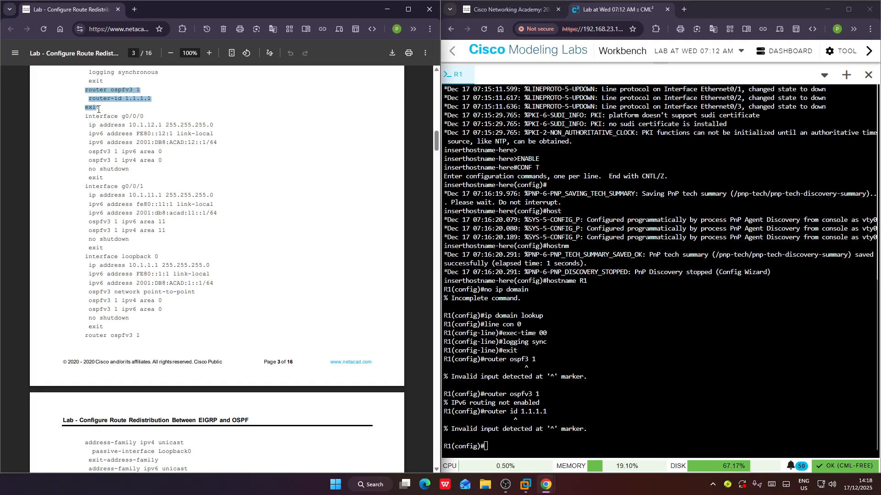
pyautogui.rightClick(513, 390)
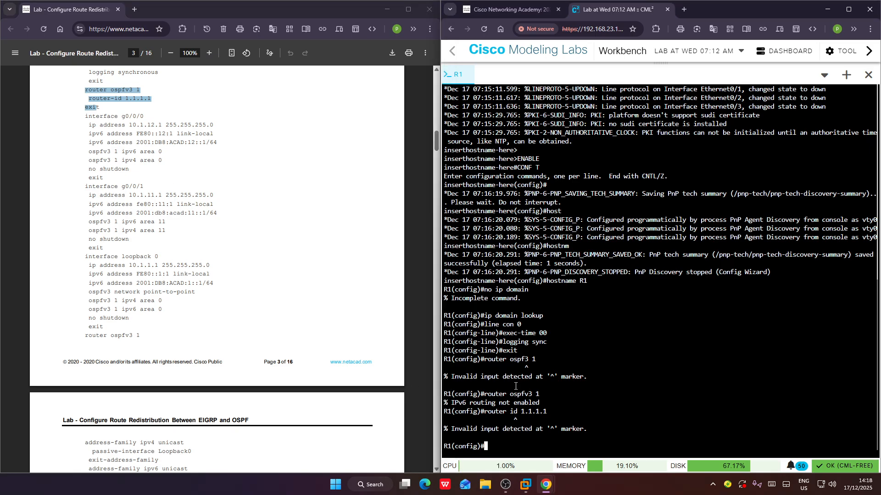
pyautogui.click(535, 282)
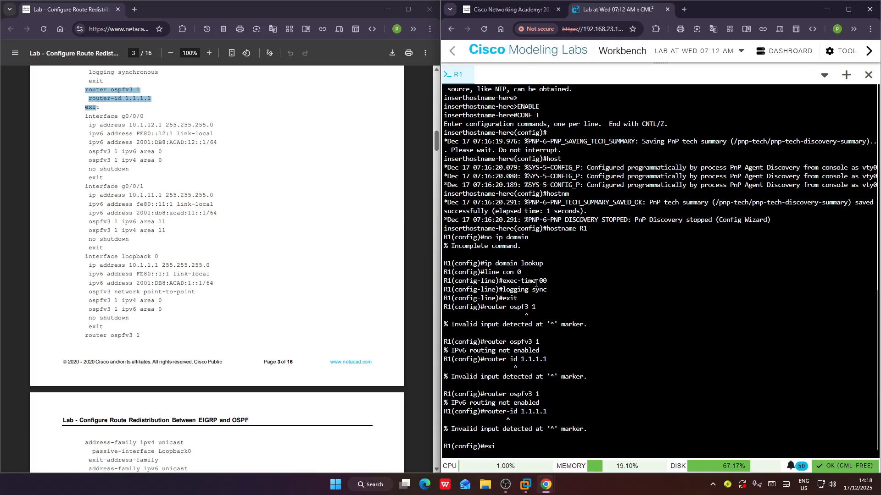
pyautogui.press('Return')
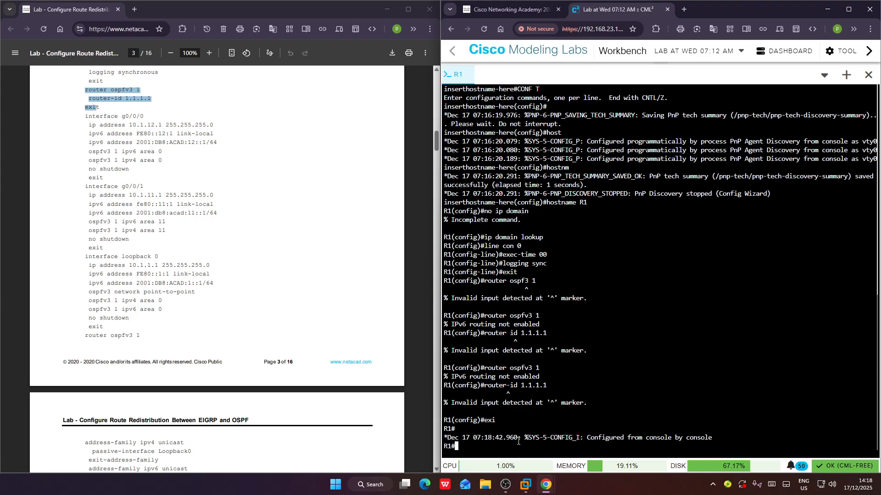
# Re-enter global configuration mode on R1 and retry router ospfv3 1 and router-id 1.1.1.1.
pyautogui.write('conf t')
pyautogui.press('Return')
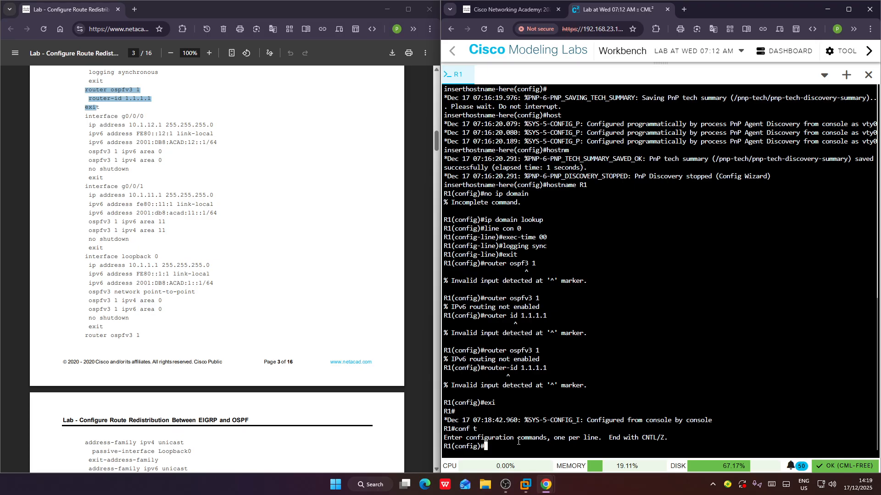
pyautogui.write('router-id 1.1.1.1')
pyautogui.press('Up')
pyautogui.press('Up')
pyautogui.press('Up')
pyautogui.press('Return')
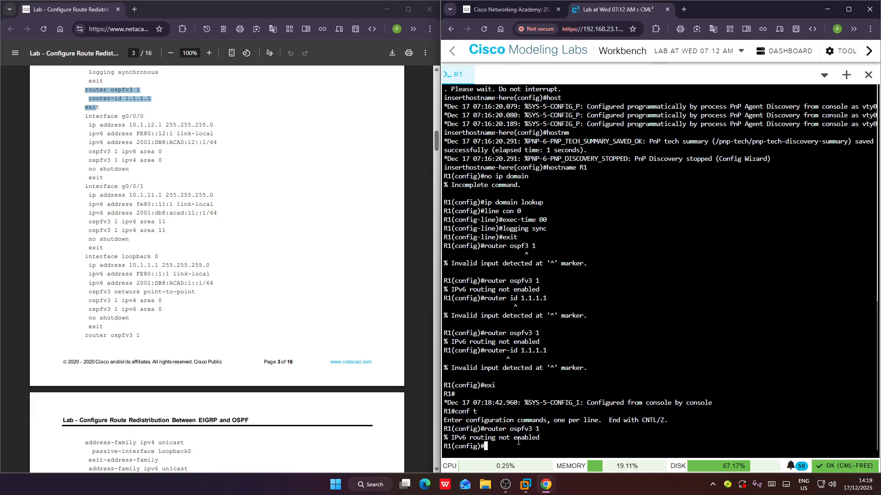
pyautogui.press('Up')
pyautogui.press('Up')
pyautogui.press('Up')
pyautogui.press('Return')
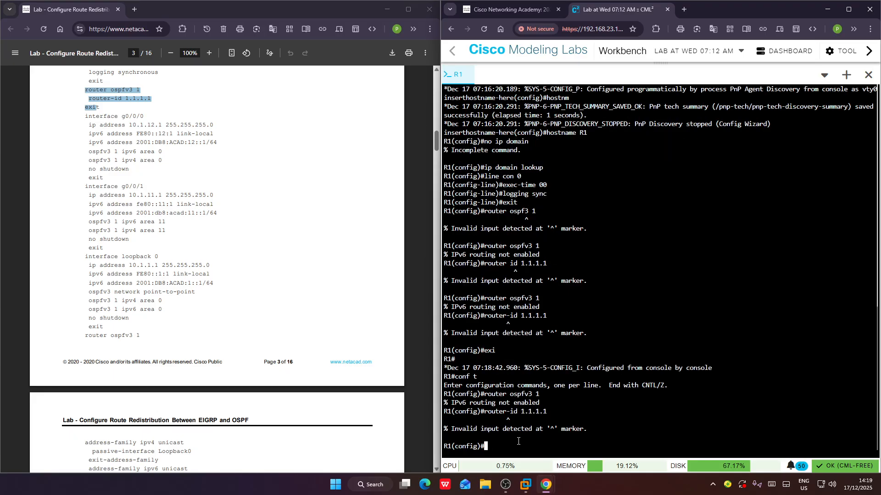
# Leave R1's global configuration mode with the exit command.
pyautogui.press('Up')
pyautogui.press('Up')
pyautogui.press('Up')
pyautogui.press('Up')
pyautogui.press('Up')
pyautogui.write('t')
pyautogui.press('Return')
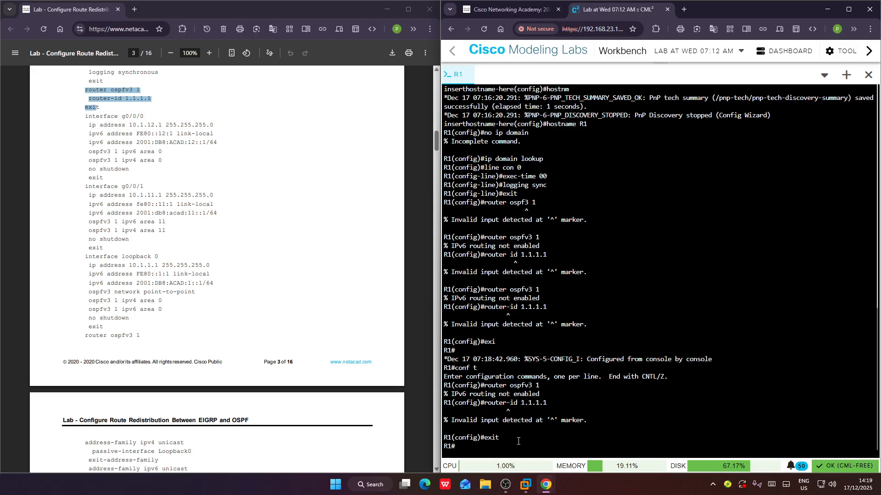
# Enter global configuration mode on R1 and enable IPv6 routing with ipv6 unicast-routing copied from the guide.
pyautogui.scroll(5, 238, 407)
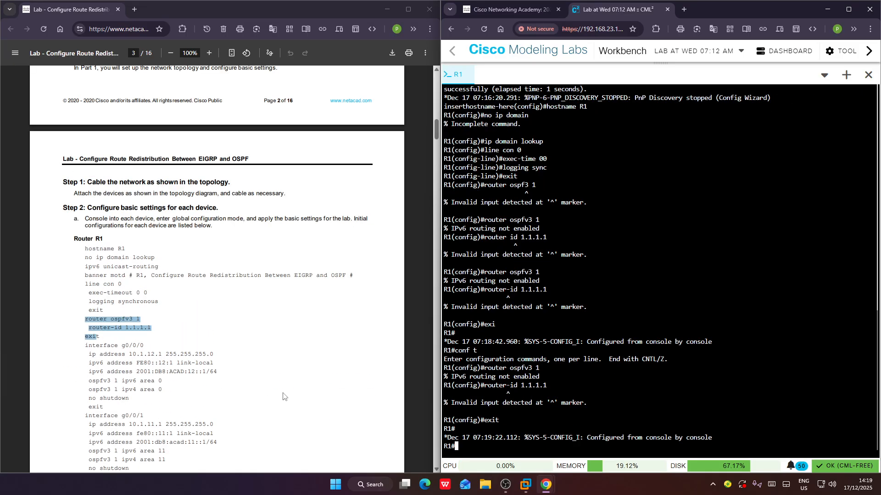
pyautogui.click(324, 381)
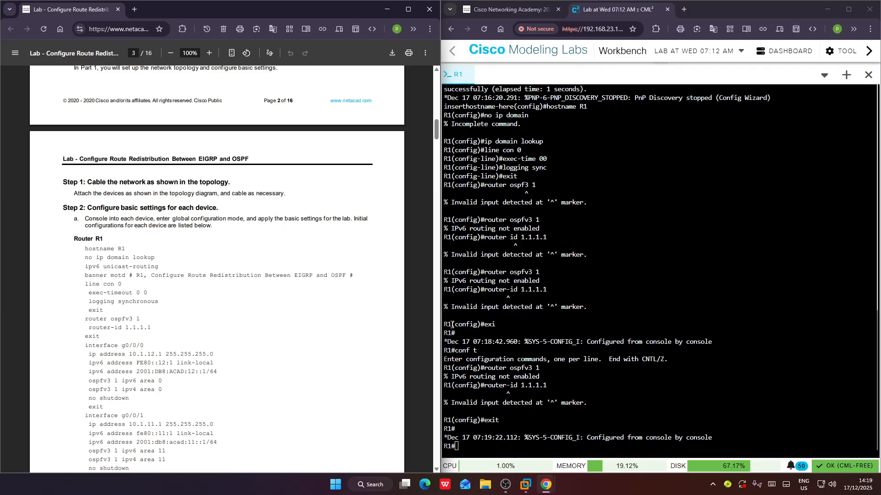
pyautogui.click(499, 446)
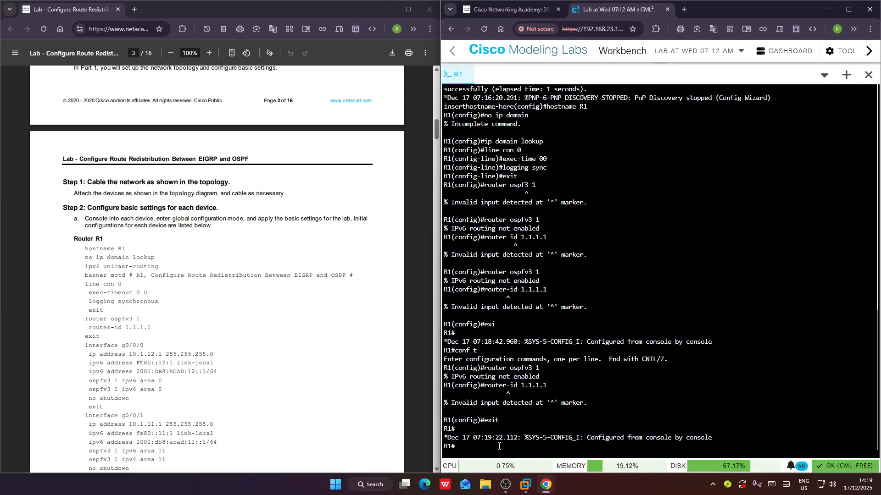
pyautogui.write('conf t')
pyautogui.press('Return')
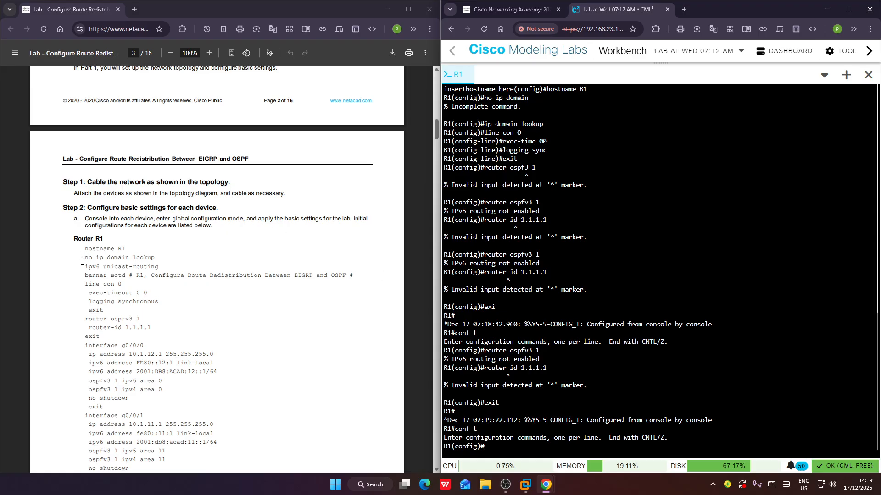
pyautogui.moveTo(82, 261); pyautogui.dragTo(159, 265)
pyautogui.hotkey('ctrl', 'c')
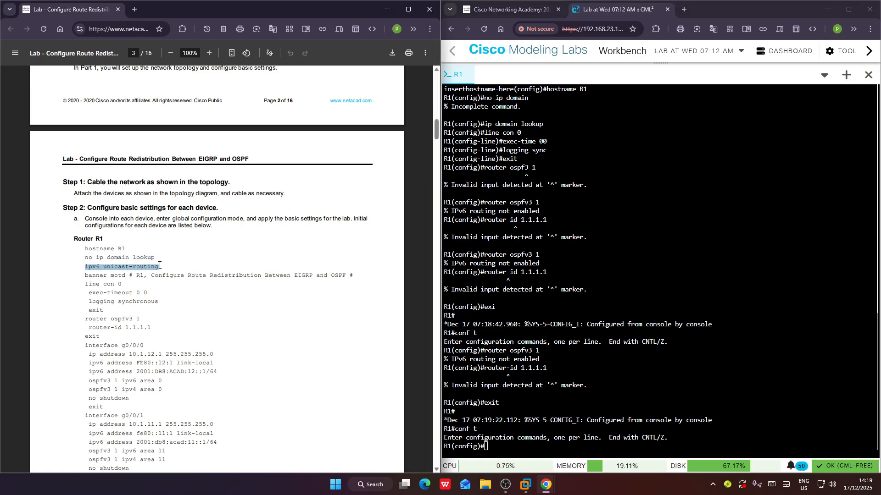
pyautogui.click(515, 418)
pyautogui.rightClick(514, 418)
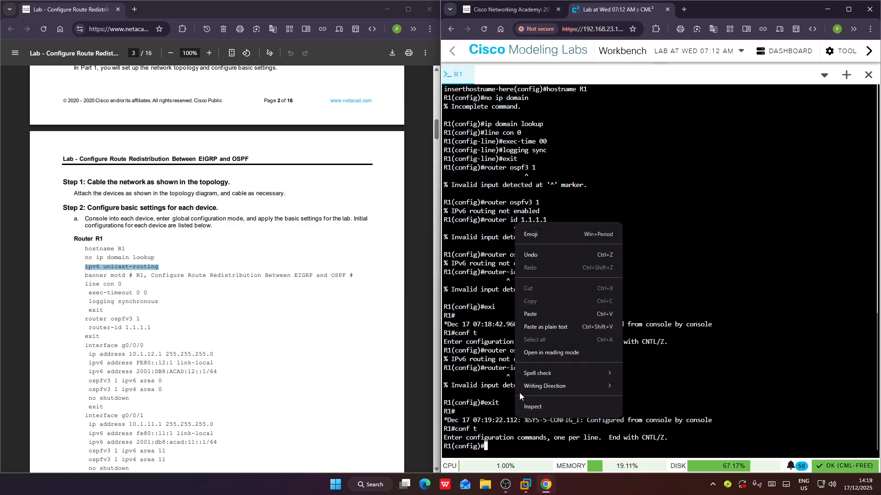
pyautogui.click(532, 315)
pyautogui.press('Return')
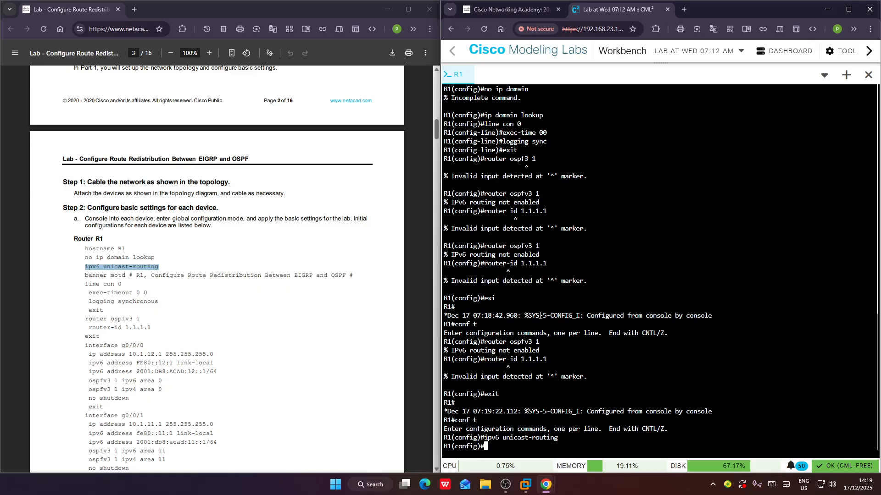
# Start OSPFv3 process 1 on R1 with router ospfv3 1.
pyautogui.press('Up')
pyautogui.press('Up')
pyautogui.press('Up')
pyautogui.press('Up')
pyautogui.press('Return')
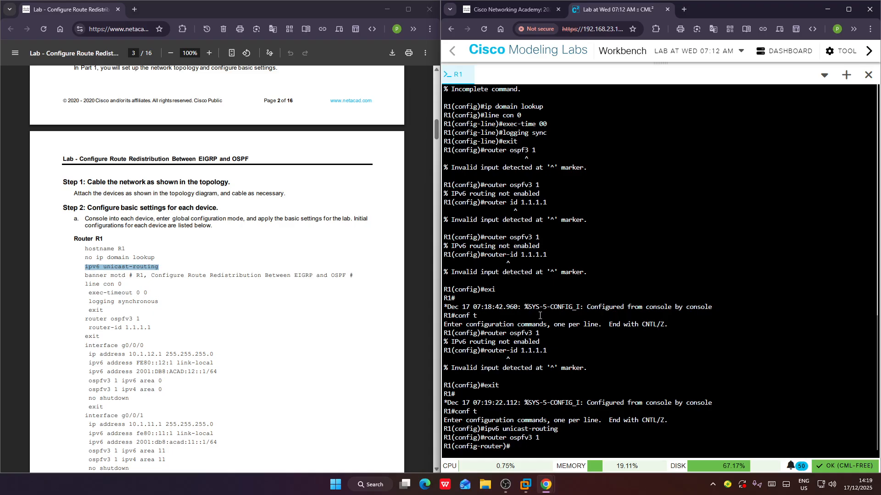
# Set the OSPFv3 router ID to 1.1.1.1 on R1 and exit router configuration mode.
pyautogui.press('Up')
pyautogui.press('Up')
pyautogui.press('Up')
pyautogui.press('Up')
pyautogui.press('Return')
pyautogui.press('Up')
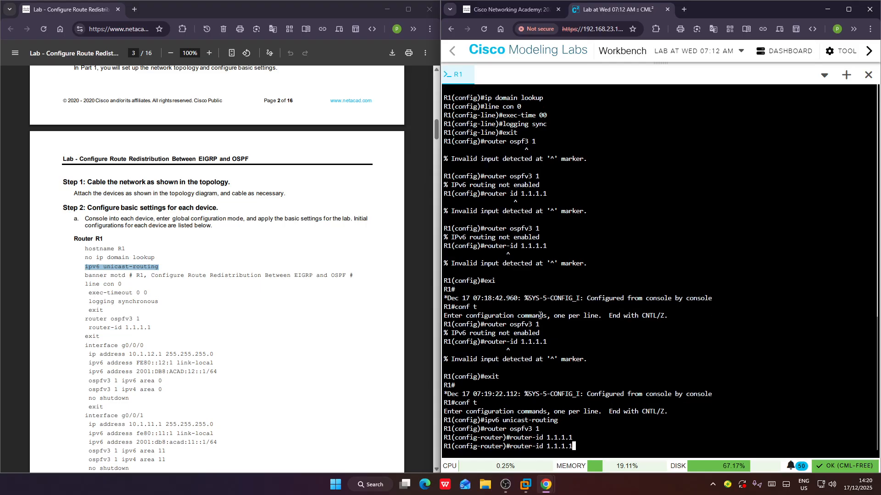
pyautogui.press('Up')
pyautogui.press('Up')
pyautogui.press('Up')
pyautogui.press('Return')
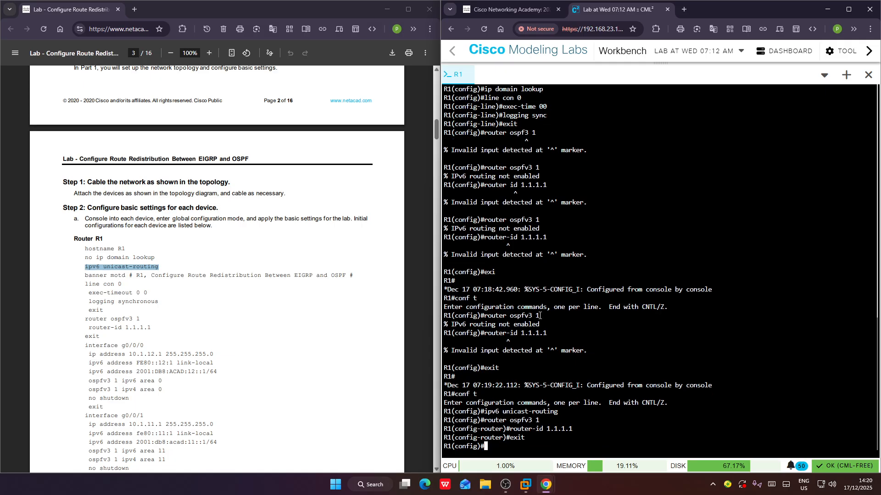
pyautogui.scroll(-2, 277, 311)
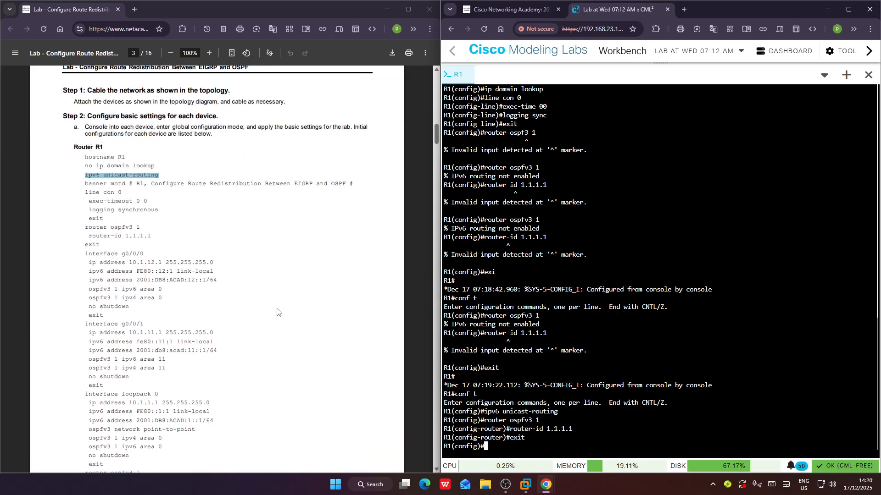
# Enter interface eth0/0 configuration on R1 and assign IPv4 address 10.1.12.1 255.255.255.0.
pyautogui.scroll(-3, 277, 312)
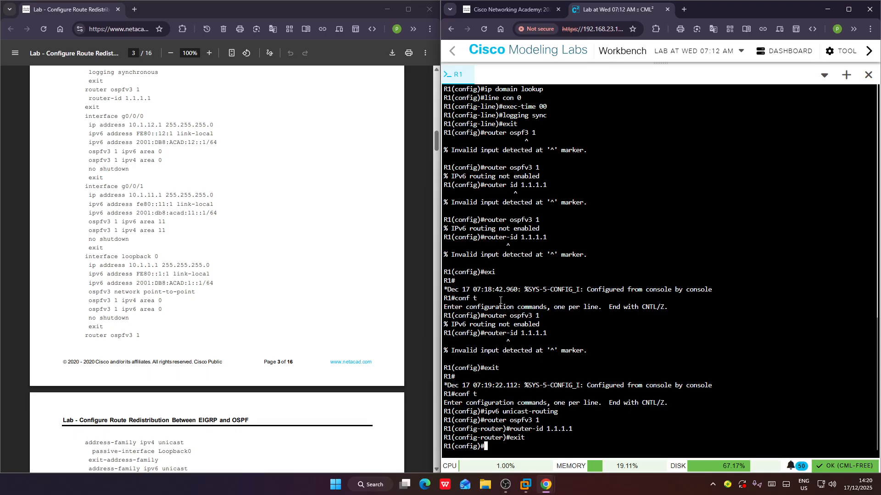
pyautogui.write('int eth0/0')
pyautogui.click(510, 487)
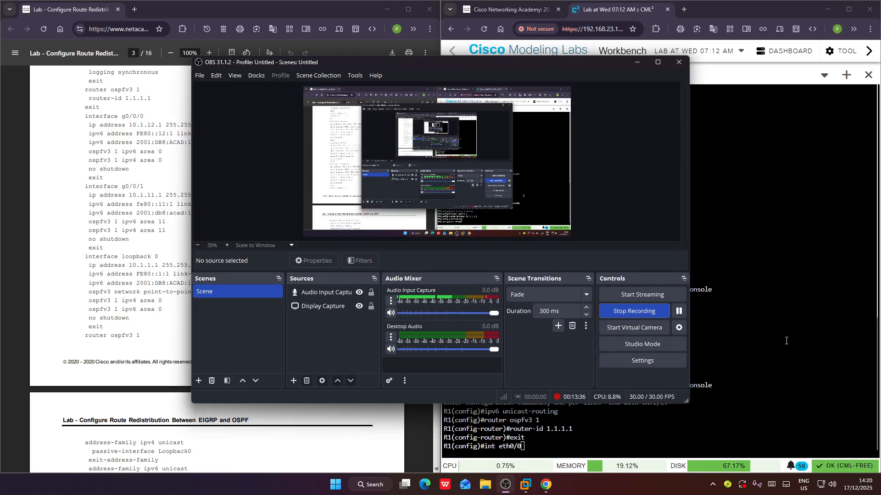
pyautogui.click(820, 325)
pyautogui.click(120, 338)
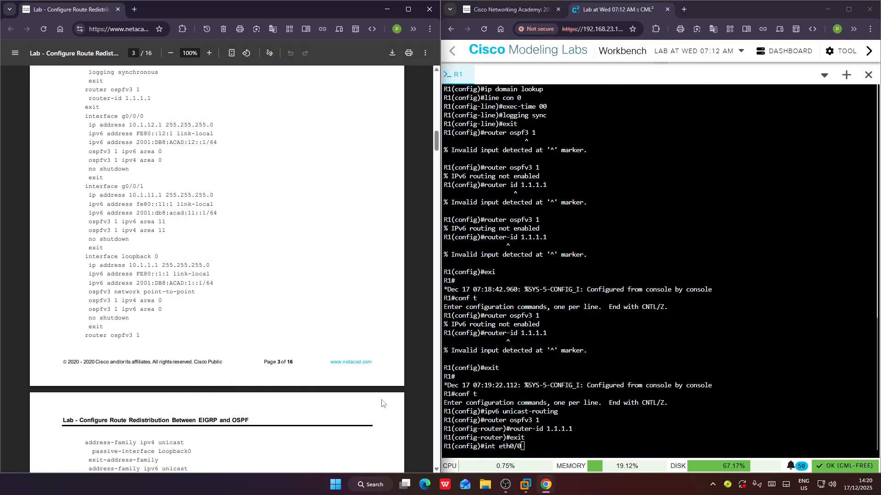
pyautogui.click(543, 456)
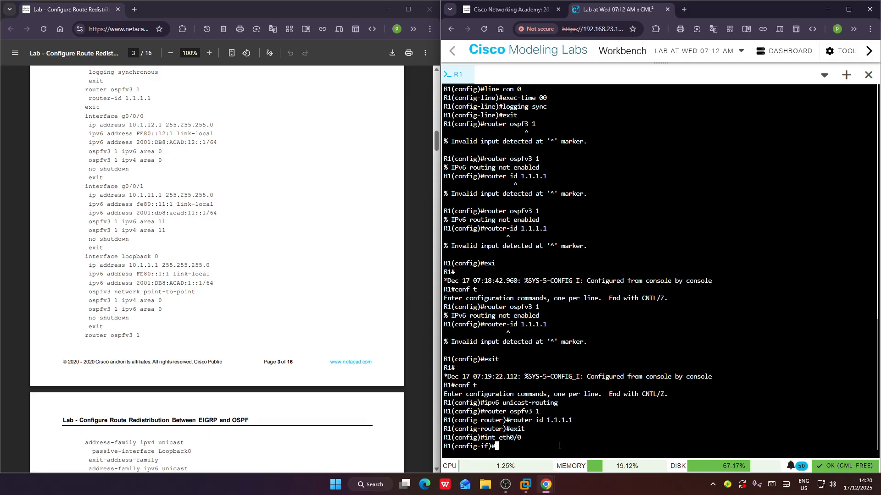
pyautogui.write('ip address 10.1.12.1 255.255.25')
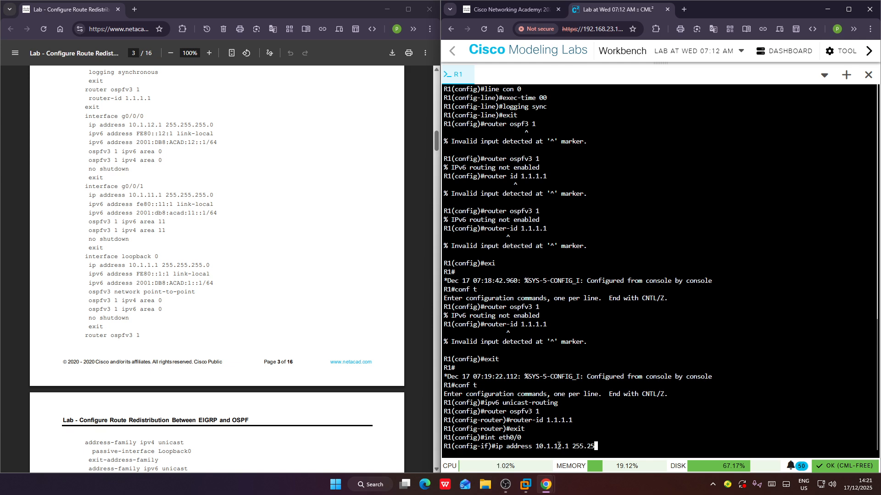
pyautogui.write('5.0')
pyautogui.press('Return')
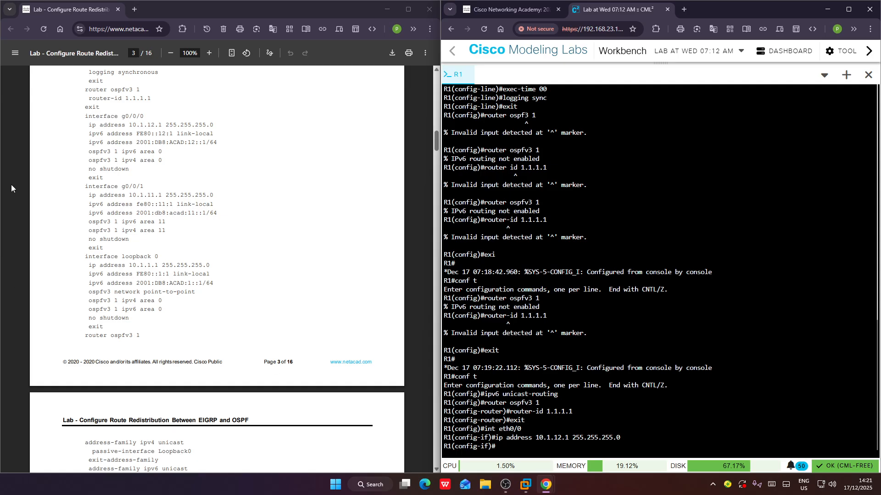
# Add the IPv6 addresses FE80::12:1 link-local and 2001:DB8:ACAD:12::1/64, copied from the guide, to R1's eth0/0.
pyautogui.moveTo(90, 136); pyautogui.dragTo(227, 144)
pyautogui.hotkey('ctrl', 'c')
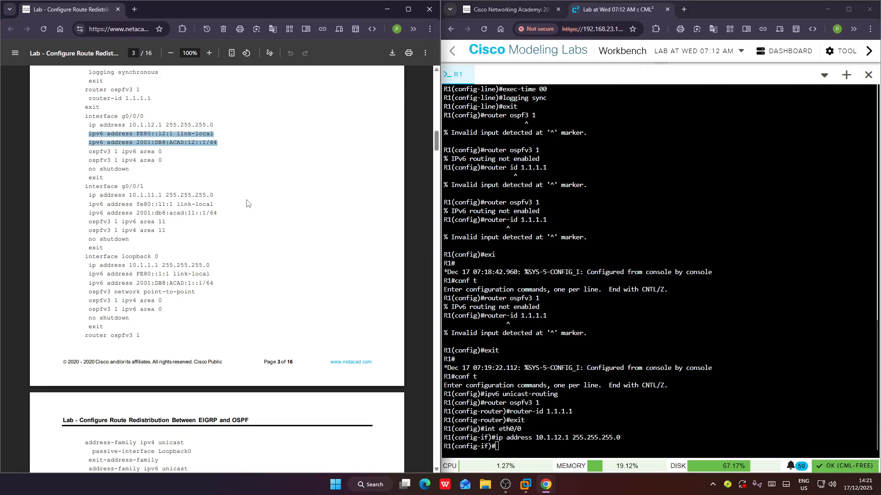
pyautogui.rightClick(586, 207)
pyautogui.click(600, 297)
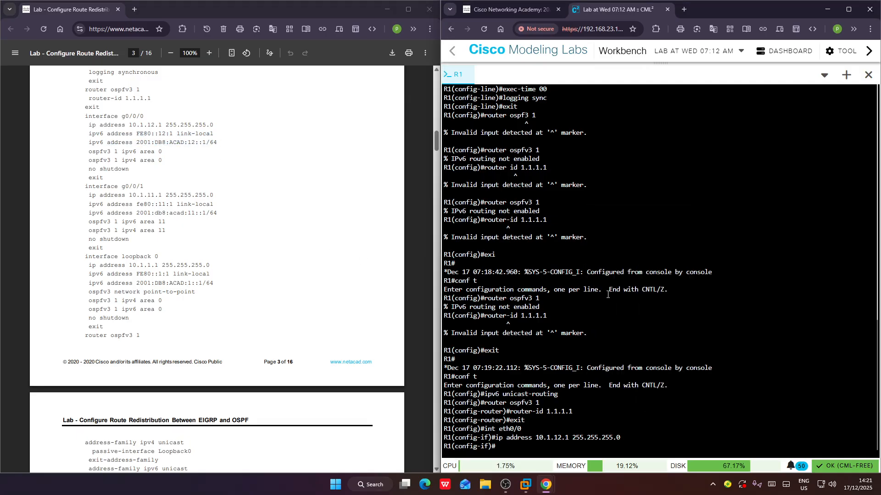
pyautogui.press('Return')
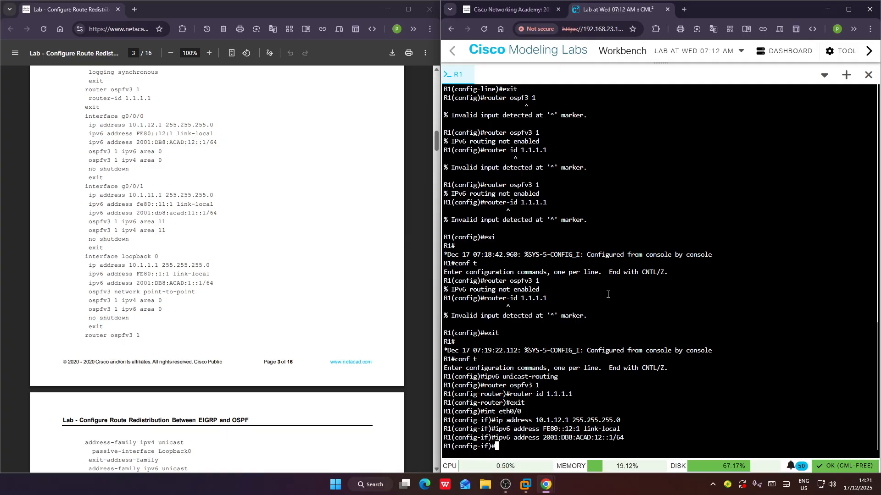
# Enable OSPFv3 process 1 for IPv6 in area 0 on R1's eth0/0 with ospfv3 1 ipv6 area 0.
pyautogui.write('os')
pyautogui.press('BackSpace')
pyautogui.press('BackSpace')
pyautogui.press('Up')
pyautogui.press('Up')
pyautogui.press('Up')
pyautogui.press('Up')
pyautogui.press('Up')
pyautogui.press('Up')
pyautogui.press('Up')
pyautogui.press('Left')
pyautogui.press('Left')
pyautogui.press('Left')
pyautogui.press('Left')
pyautogui.press('Left')
pyautogui.press('Left')
pyautogui.press('Left')
pyautogui.press('Left')
pyautogui.press('Left')
pyautogui.press('Left')
pyautogui.press('Left')
pyautogui.press('Left')
pyautogui.press('Left')
pyautogui.press('Left')
pyautogui.press('Left')
pyautogui.press('Right')
pyautogui.press('Right')
pyautogui.press('Right')
pyautogui.press('Right')
pyautogui.press('Right')
pyautogui.press('BackSpace')
pyautogui.press('BackSpace')
pyautogui.press('BackSpace')
pyautogui.press('BackSpace')
pyautogui.press('BackSpace')
pyautogui.press('BackSpace')
pyautogui.press('BackSpace')
pyautogui.press('BackSpace')
pyautogui.press('Right')
pyautogui.press('Right')
pyautogui.press('Right')
pyautogui.press('Right')
pyautogui.press('Right')
pyautogui.press('Right')
pyautogui.press('Right')
pyautogui.press('Right')
pyautogui.write('ipv6')
pyautogui.write(' areo')
pyautogui.press('BackSpace')
pyautogui.write('a 0')
pyautogui.press('Return')
# Reuse the previous OSPFv3 command on R1's eth0/0 as ospfv3 1 ipv4 area 0.
pyautogui.press('Up')
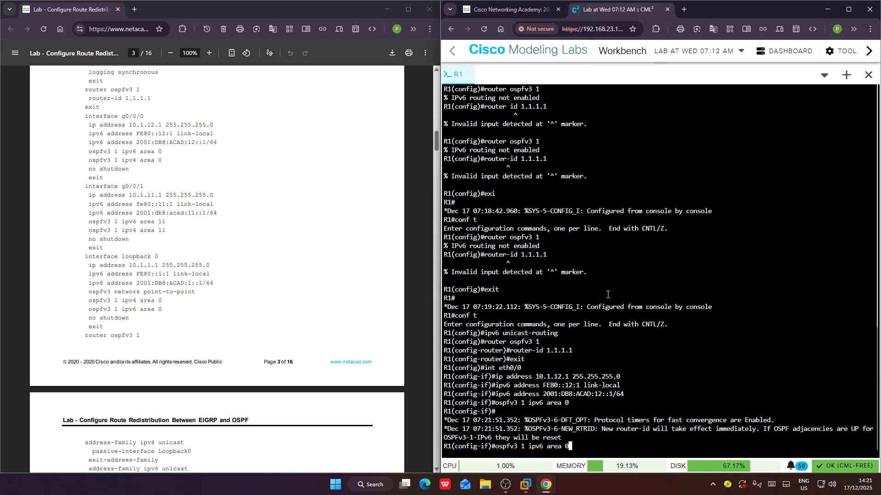
pyautogui.press('Up')
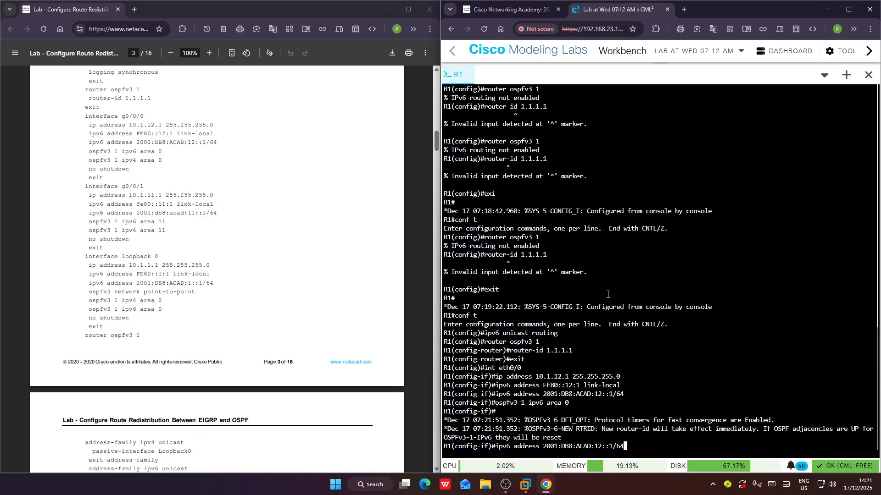
pyautogui.press('Up')
pyautogui.press('Up')
pyautogui.press('Up')
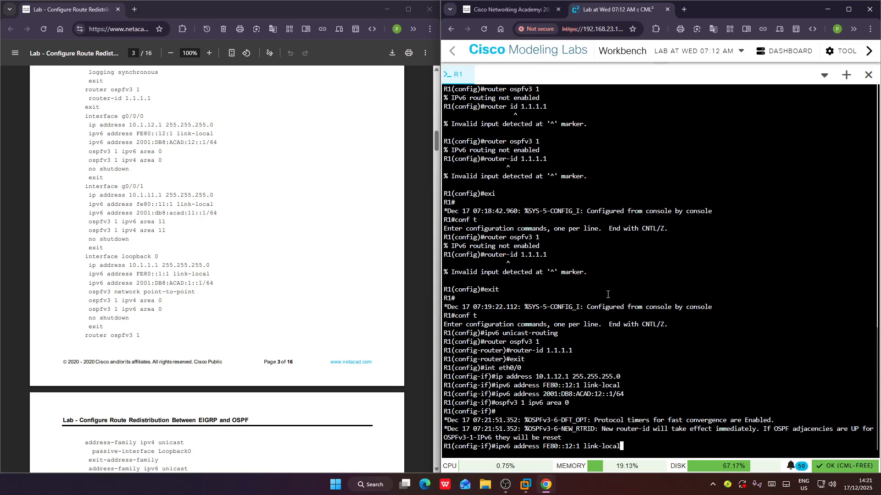
pyautogui.press('Up')
pyautogui.press('Up')
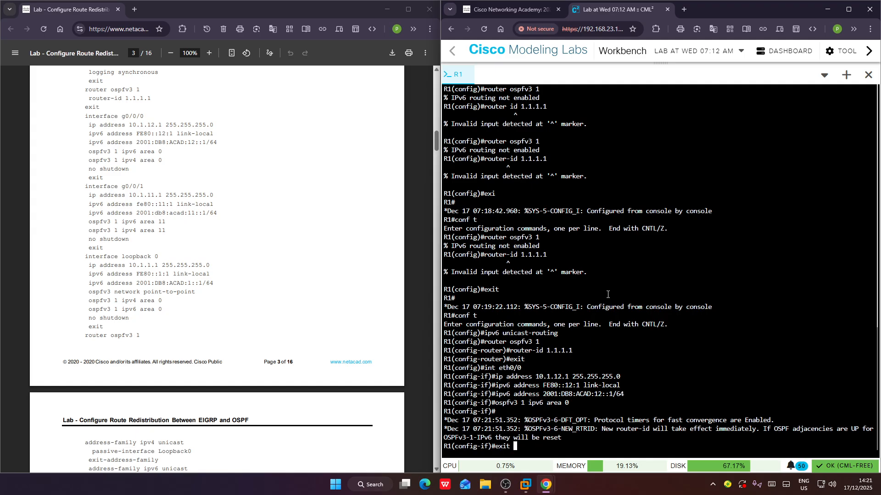
pyautogui.press('Down')
pyautogui.press('Down')
pyautogui.press('Down')
pyautogui.press('Down')
pyautogui.press('Down')
pyautogui.press('Down')
pyautogui.press('Down')
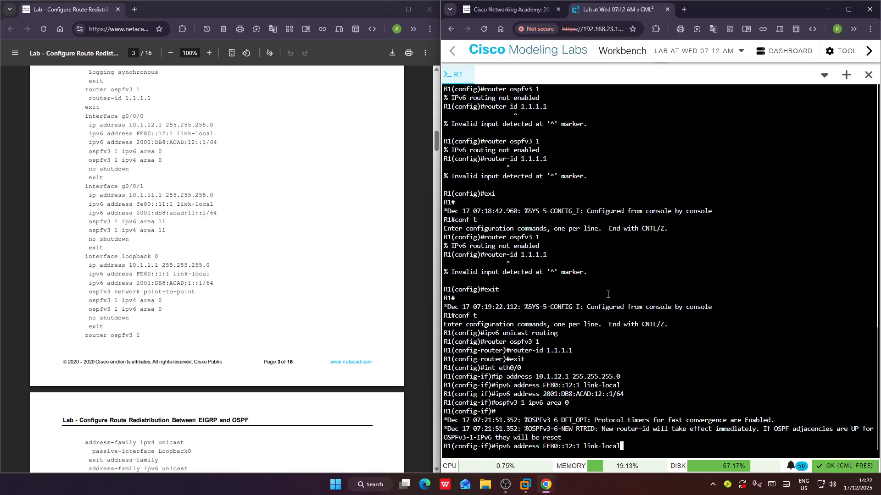
pyautogui.press('Up')
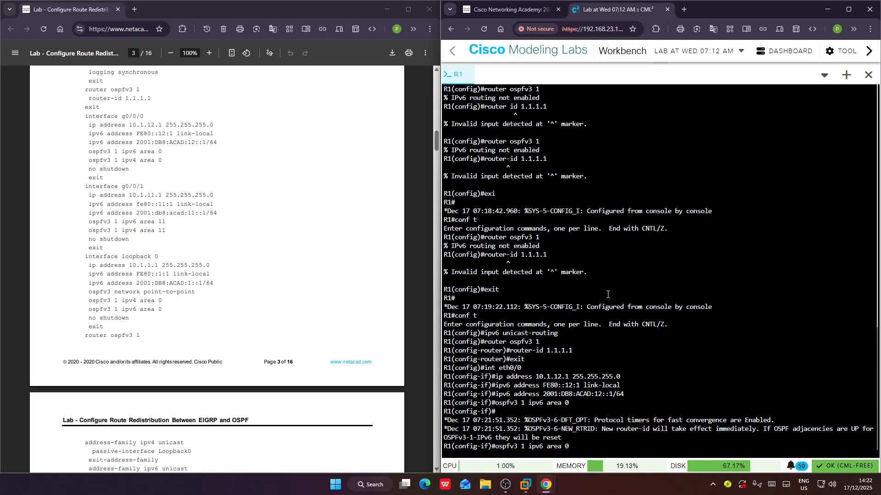
pyautogui.press('Left')
pyautogui.press('Left')
pyautogui.press('Left')
pyautogui.press('Left')
pyautogui.press('Left')
pyautogui.press('Left')
pyautogui.press('BackSpace')
pyautogui.write('4')
pyautogui.press('Return')
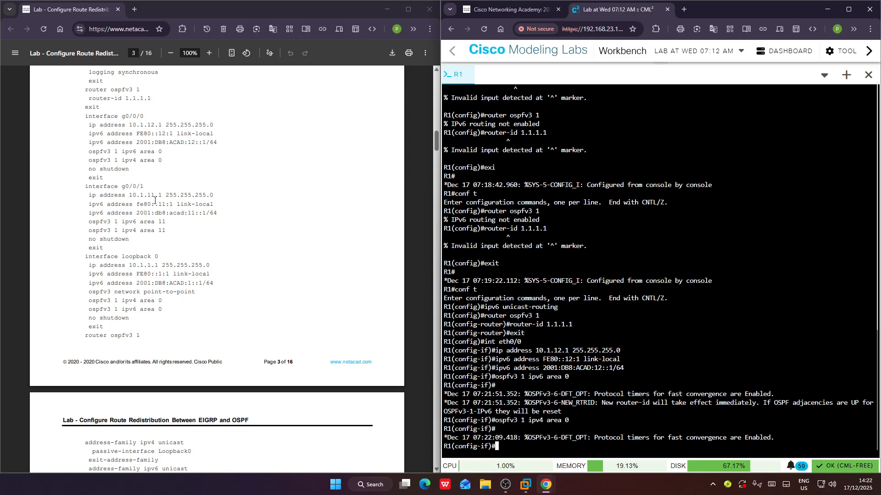
# Enter interface eth0/1 on R1 and paste the guide's g0/0/0 block of addresses, OSPFv3 area 0, no shutdown and exit commands.
pyautogui.scroll(-2, 156, 197)
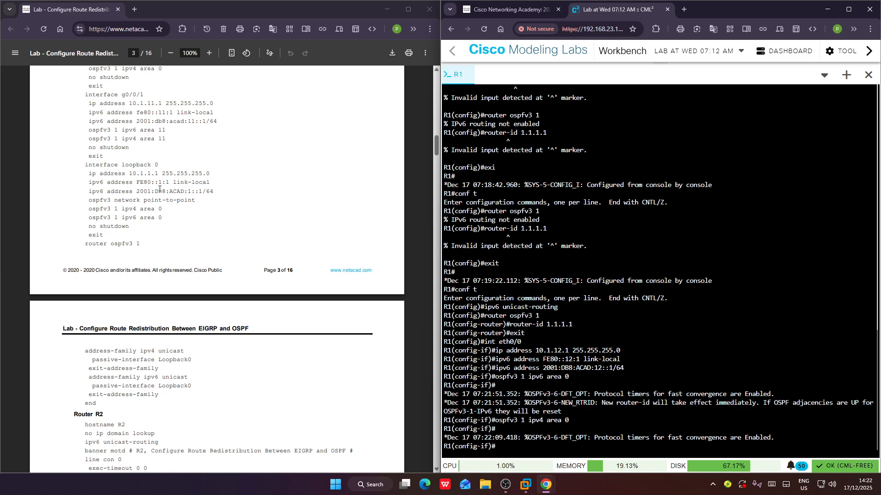
pyautogui.scroll(3, 160, 189)
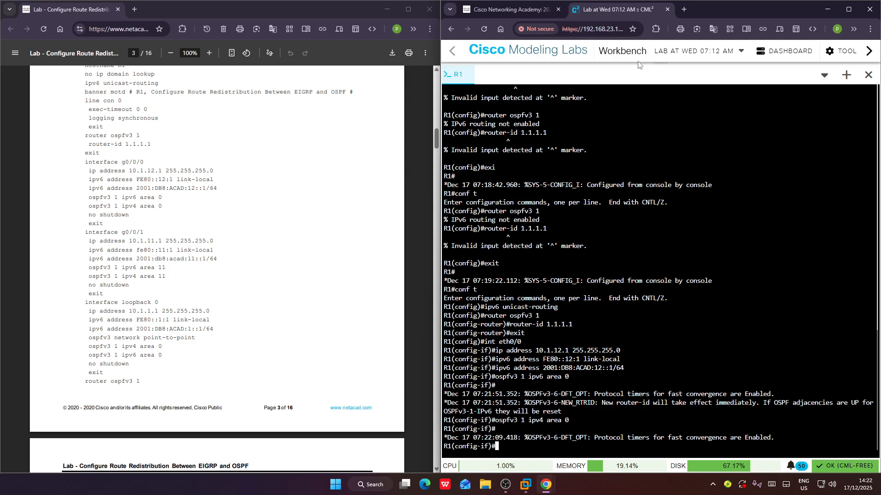
pyautogui.moveTo(639, 62); pyautogui.dragTo(616, 65)
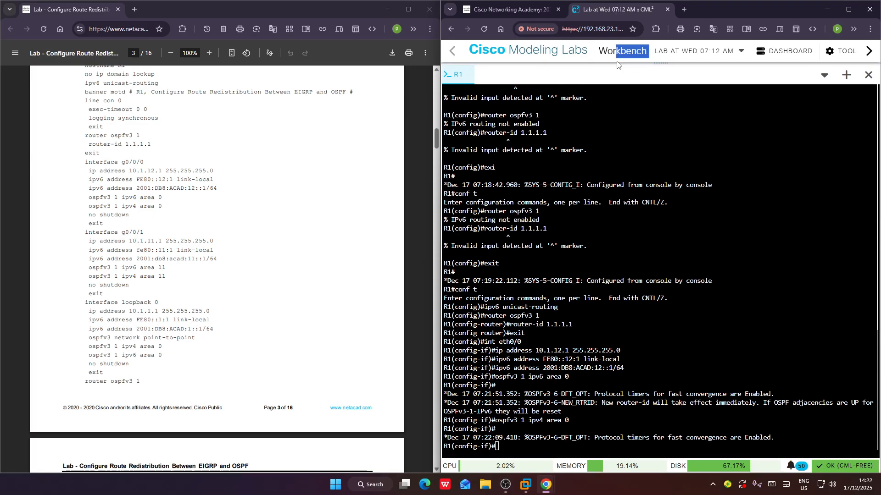
pyautogui.click(566, 449)
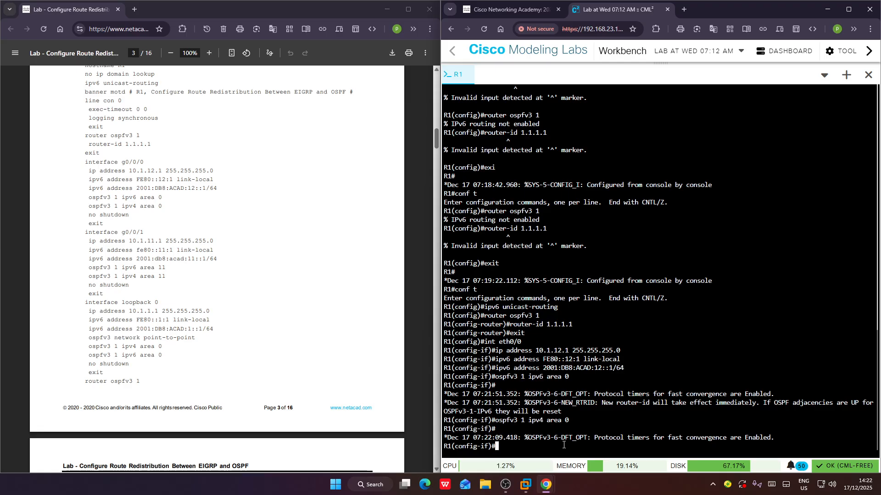
pyautogui.write('int eth')
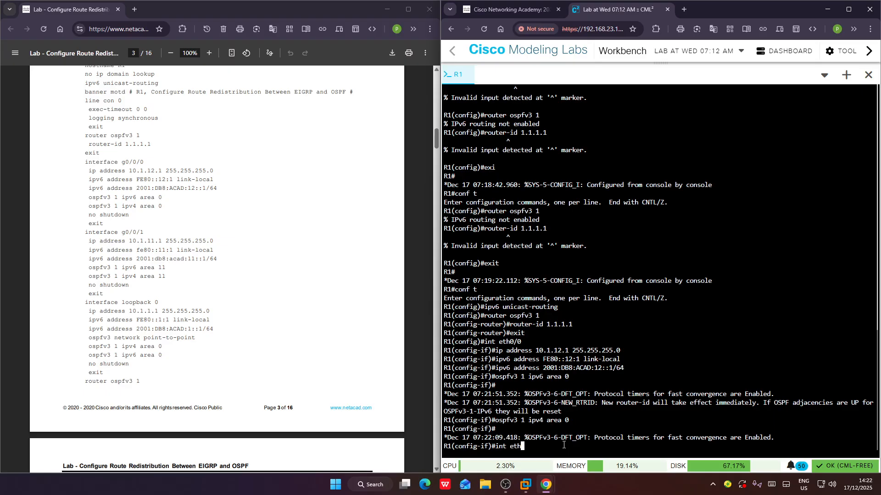
pyautogui.write('0/1')
pyautogui.press('Return')
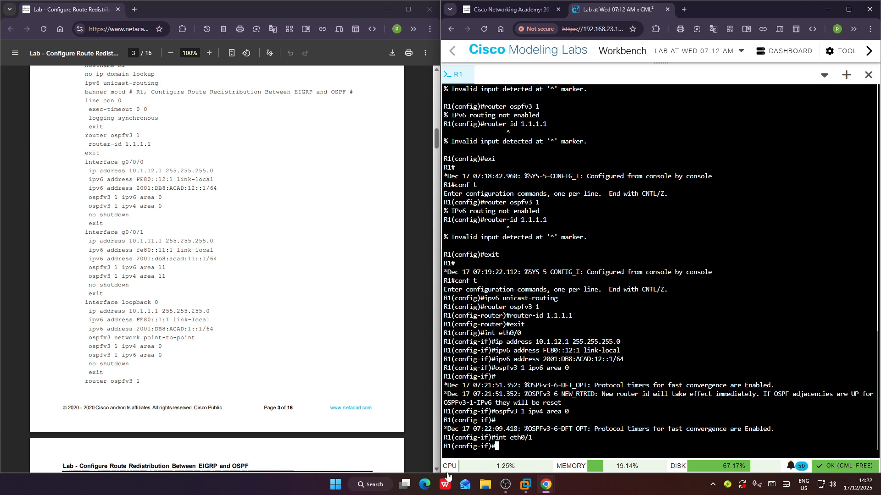
pyautogui.click(86, 172)
pyautogui.moveTo(87, 171); pyautogui.dragTo(110, 225)
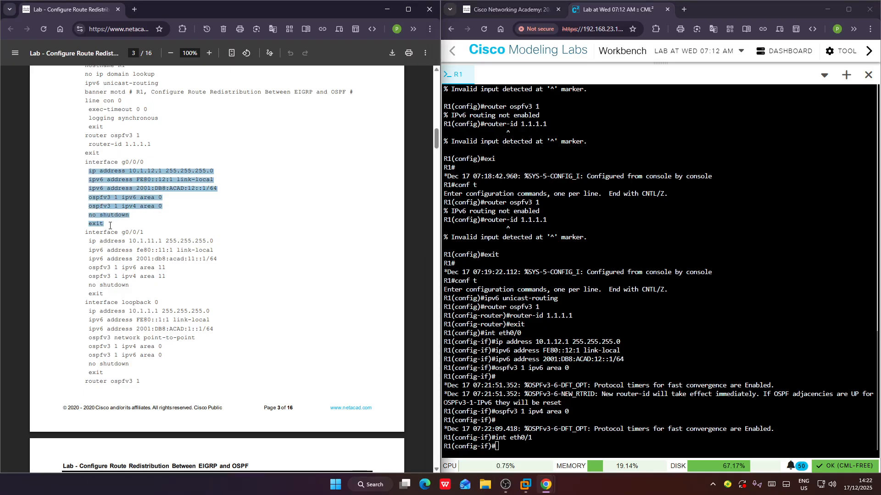
pyautogui.rightClick(611, 217)
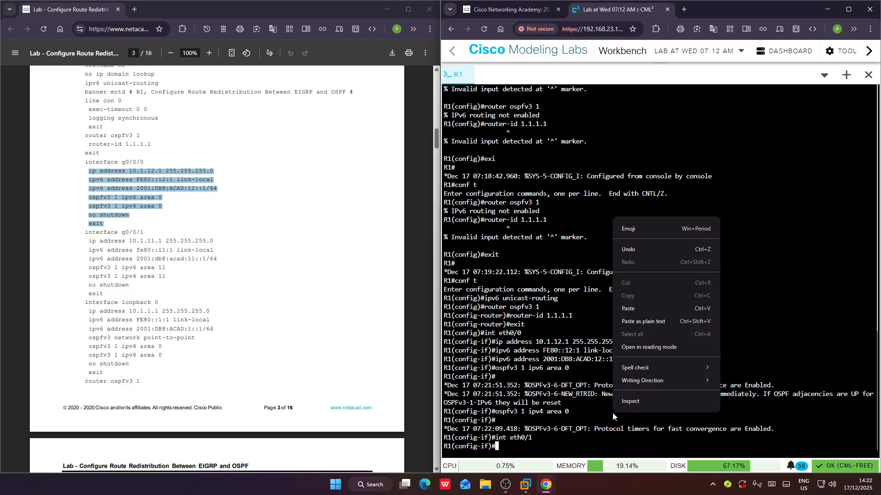
pyautogui.click(641, 303)
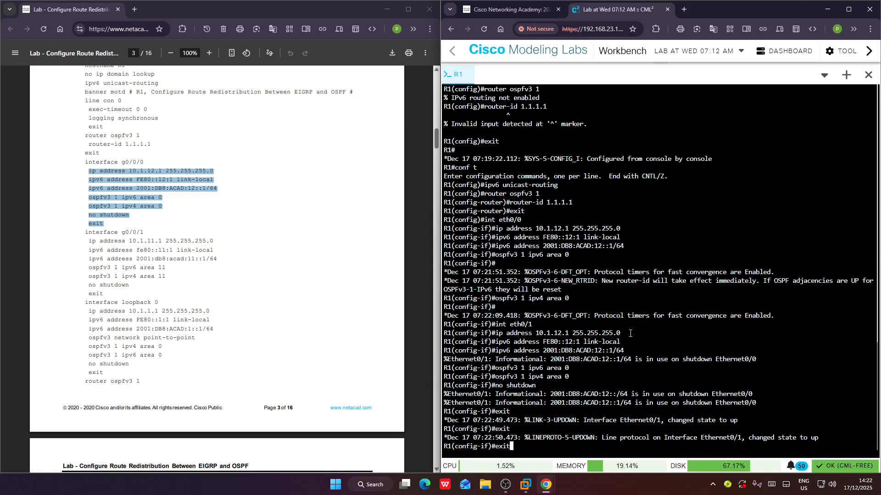
pyautogui.click(274, 214)
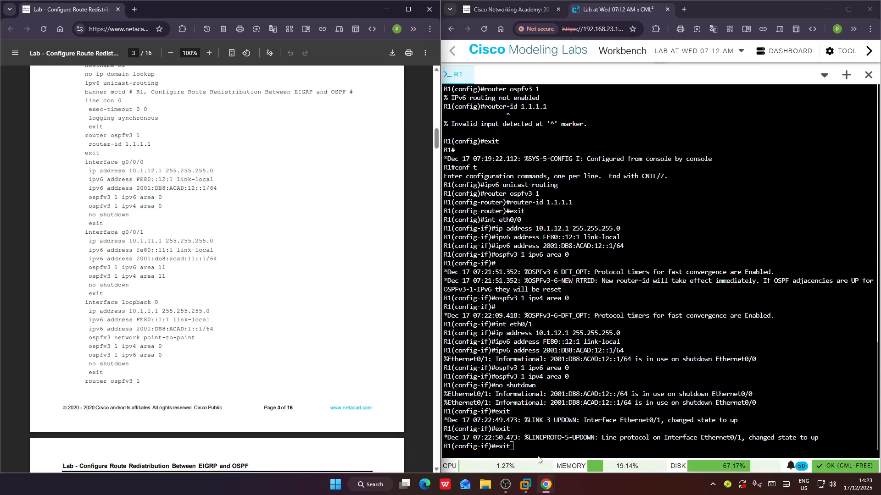
pyautogui.moveTo(506, 492)
pyautogui.click(502, 485)
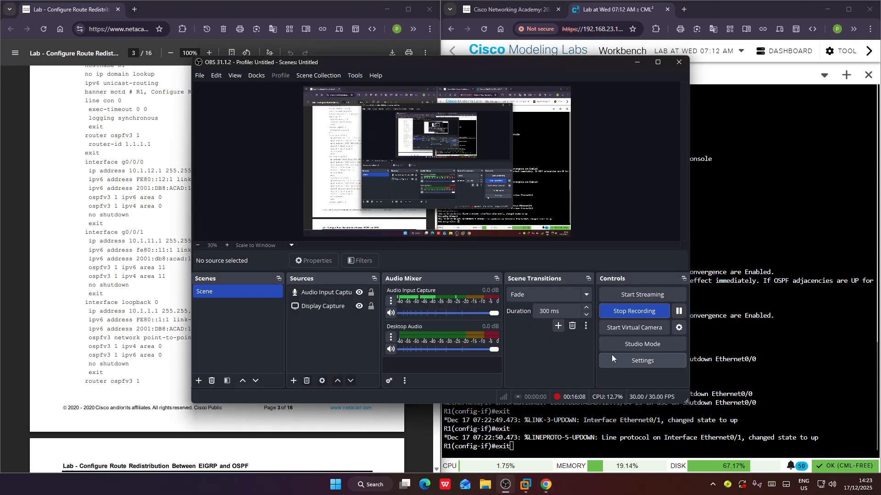
pyautogui.click(679, 311)
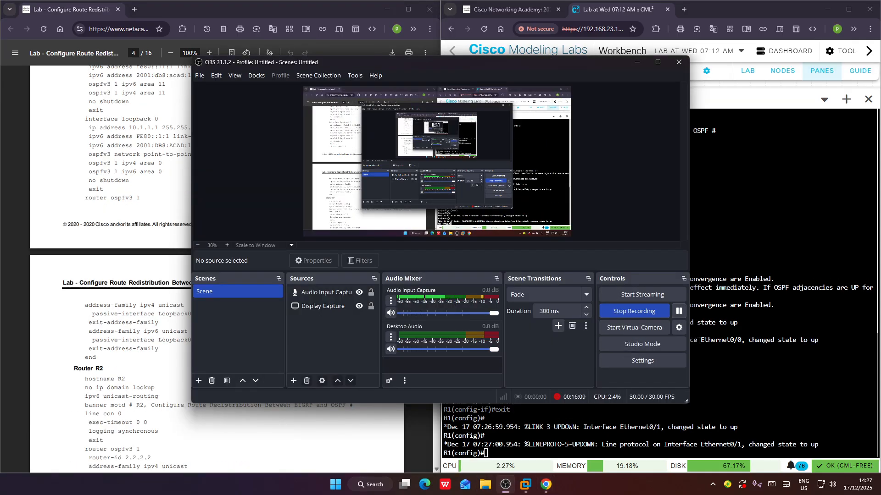
pyautogui.click(698, 341)
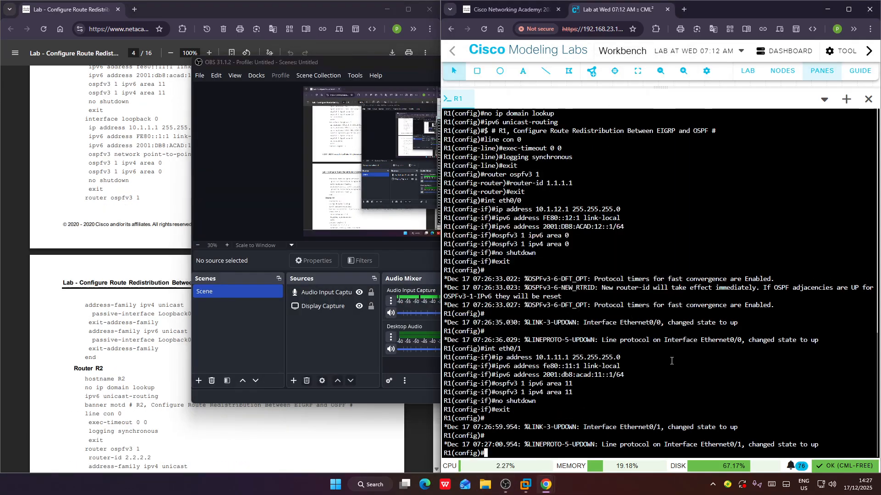
pyautogui.click(334, 441)
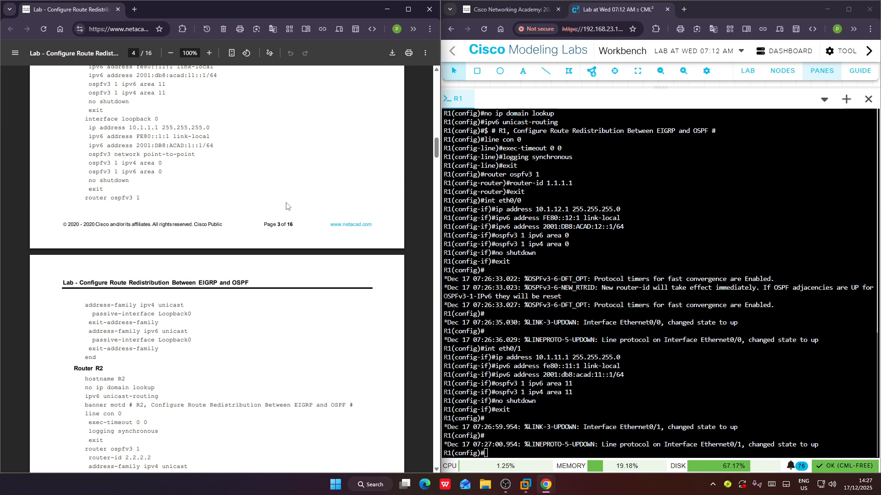
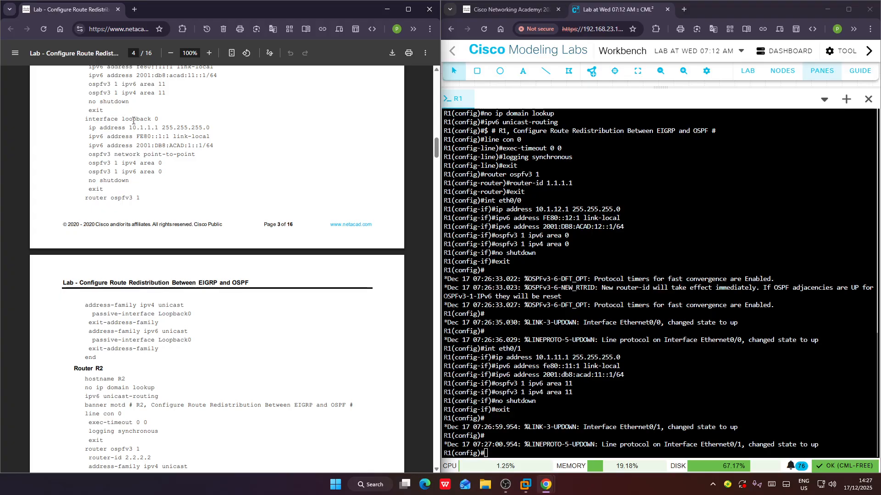
# Enter interface loopback 0 on R1 and assign it the IP address 10.1.1.1 255.255.255.0.
pyautogui.click(506, 455)
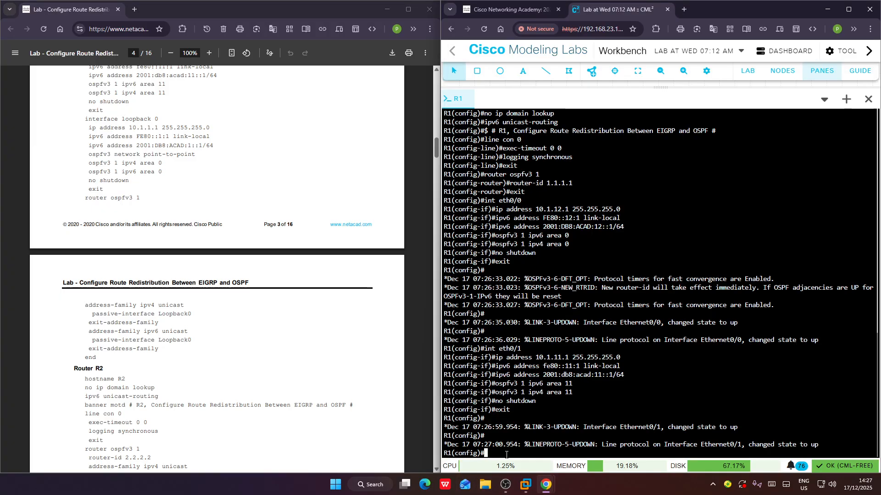
pyautogui.write('int ')
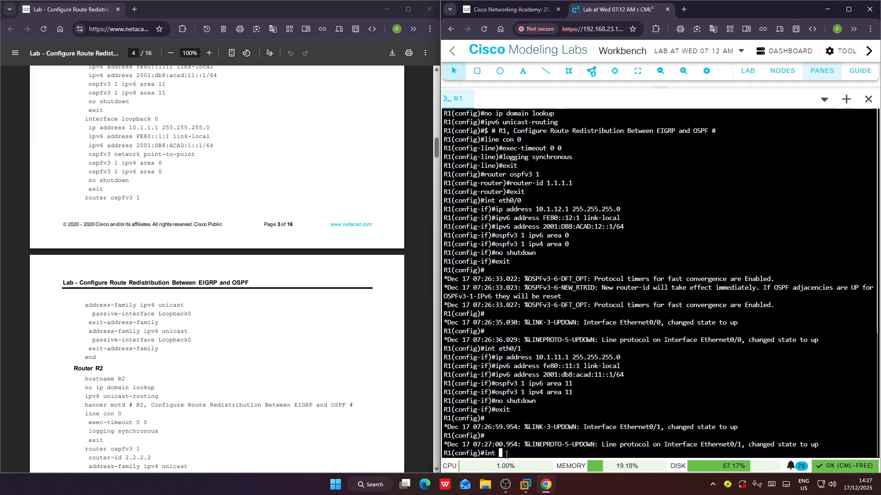
pyautogui.write('loopback 0')
pyautogui.press('Return')
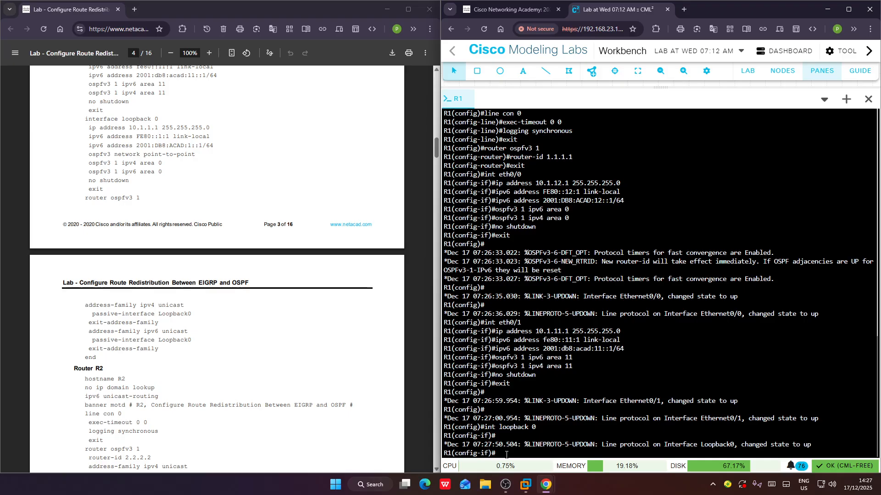
pyautogui.write('ip address ')
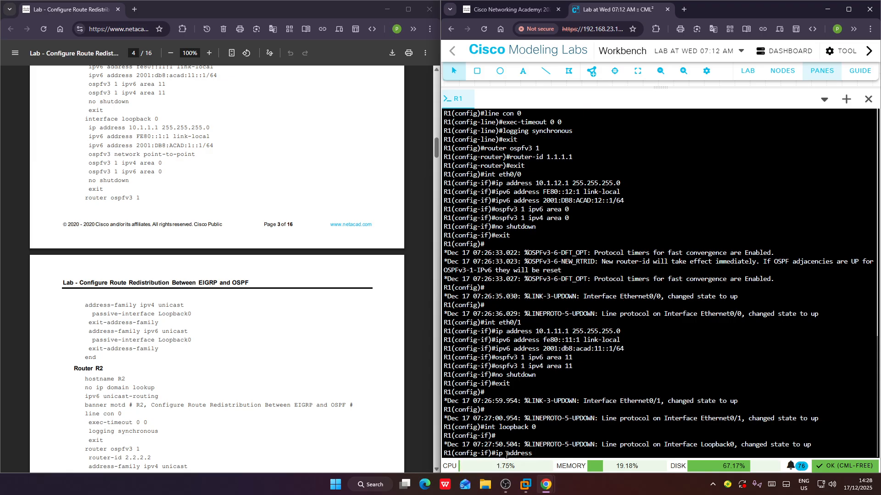
pyautogui.write('10.1.1.1 255')
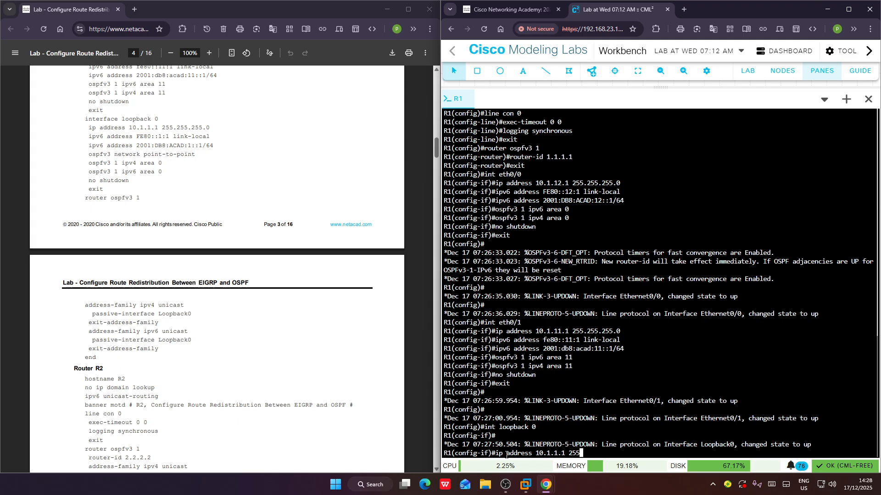
pyautogui.write('.255')
pyautogui.write('.255.255')
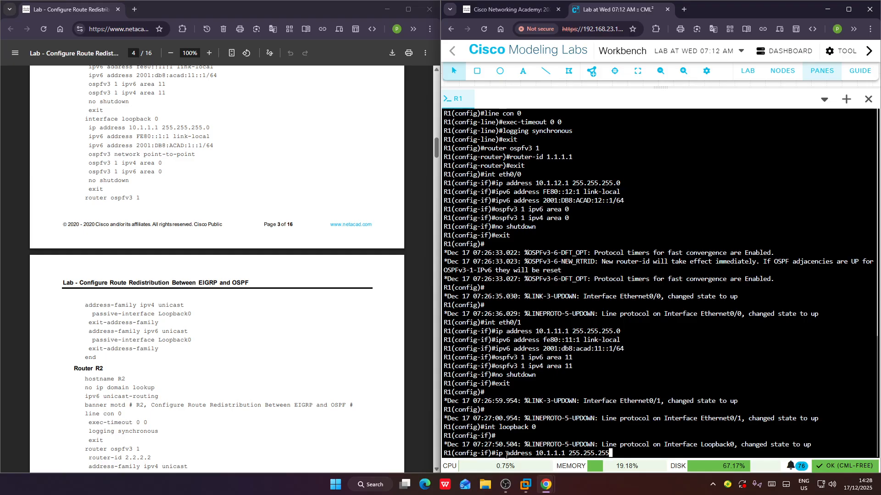
pyautogui.write('.0')
pyautogui.press('Return')
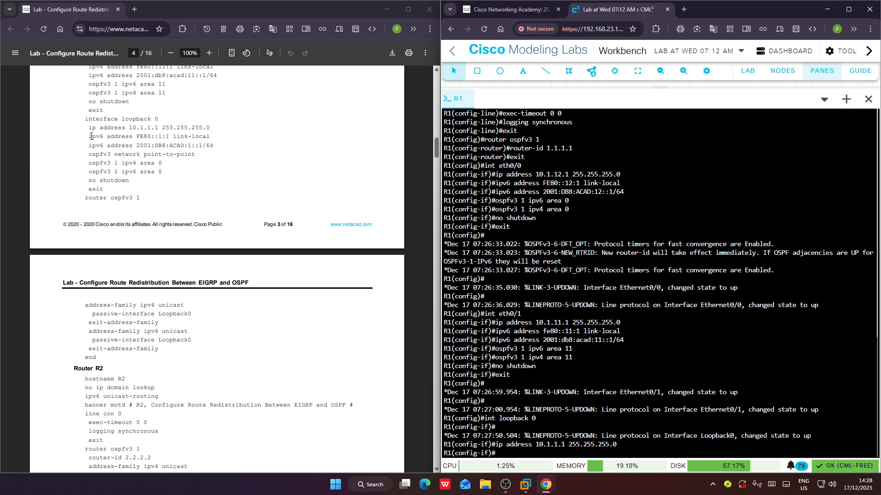
pyautogui.moveTo(89, 137); pyautogui.dragTo(209, 157)
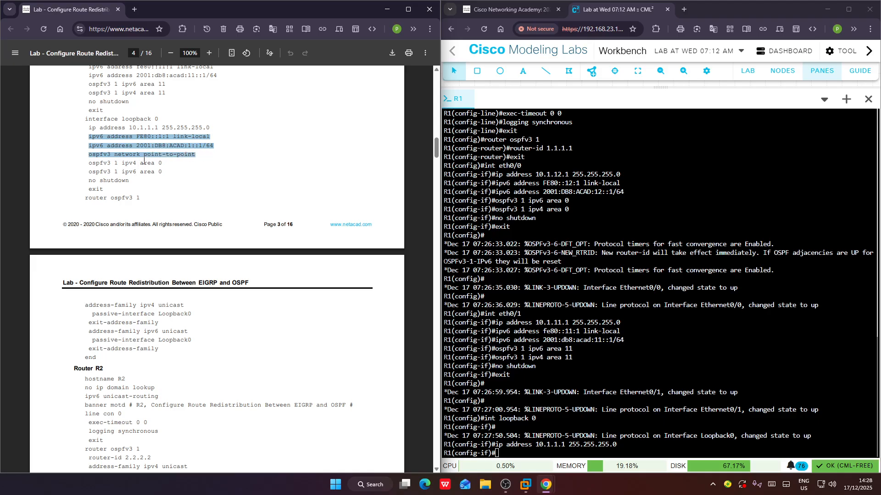
pyautogui.click(135, 172)
pyautogui.moveTo(89, 162); pyautogui.dragTo(142, 186)
pyautogui.click(274, 169)
# Try to set the link-local address on R1's loopback 0 with ipv6 address fe80::1:1 link local.
pyautogui.click(575, 388)
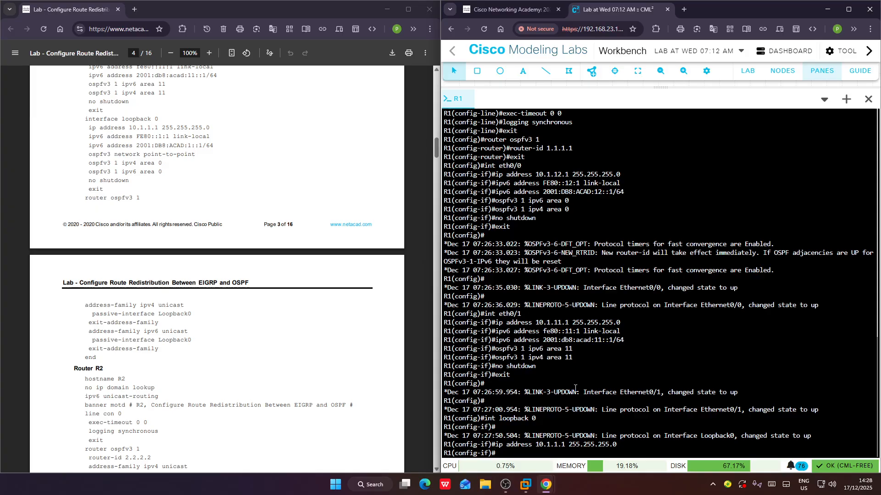
pyautogui.write('ipv6 address fe')
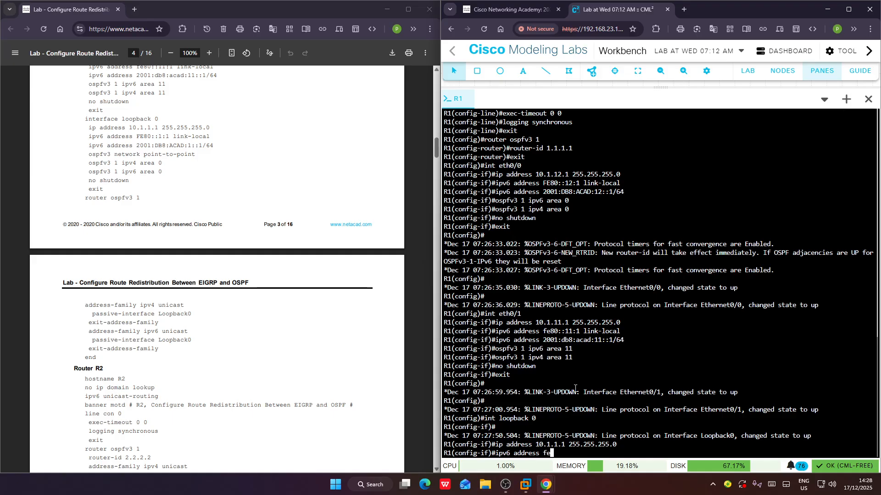
pyautogui.write('8')
pyautogui.write('0')
pyautogui.write('::')
pyautogui.write('1.1')
pyautogui.press('BackSpace')
pyautogui.press('BackSpace')
pyautogui.write(':1 link local')
pyautogui.press('Return')
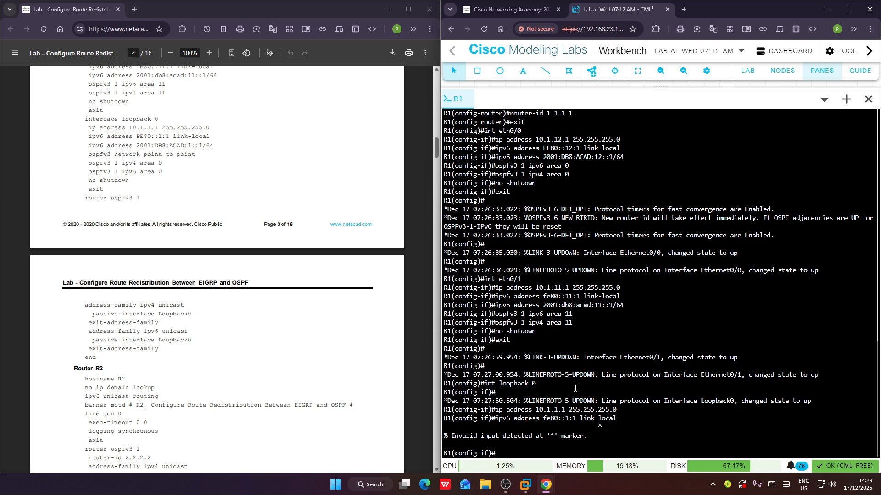
# Reuse the previous command on R1's loopback 0, corrected to ipv6 address fe80::1:1 link-local.
pyautogui.press('Up')
pyautogui.press('Left')
pyautogui.press('Left')
pyautogui.press('Left')
pyautogui.press('Left')
pyautogui.press('Left')
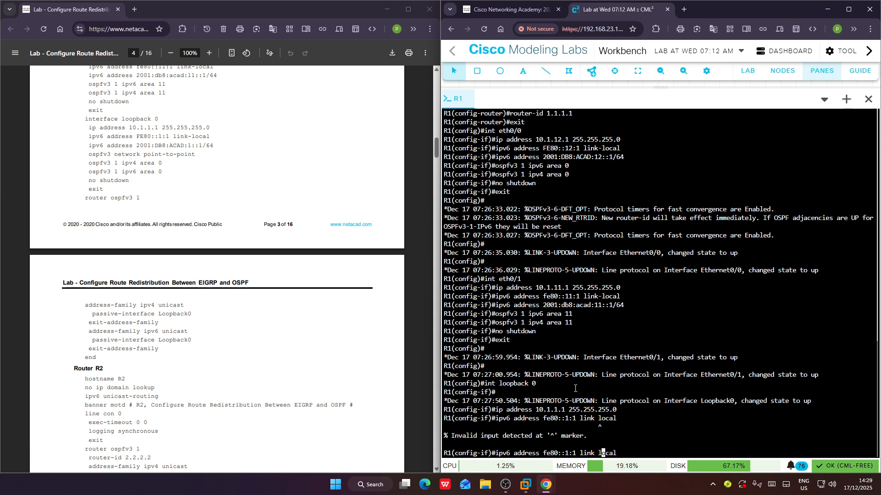
pyautogui.press('BackSpace')
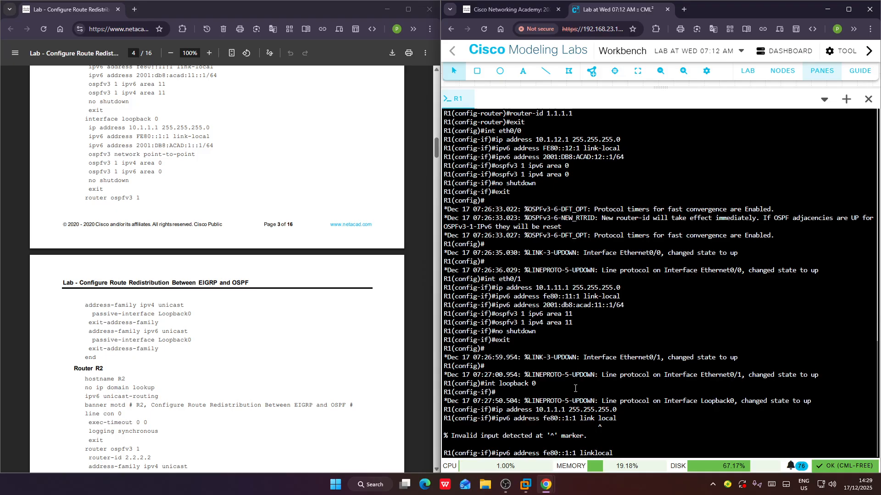
pyautogui.write('-')
pyautogui.press('Return')
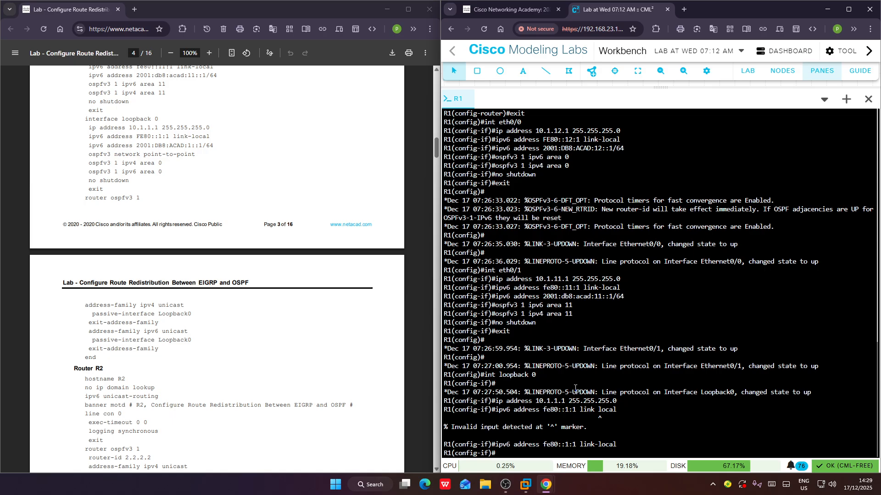
# Add the IPv6 address 2001:db8:acad:1::1/64 to R1's loopback 0.
pyautogui.write('ipv6 address 2001')
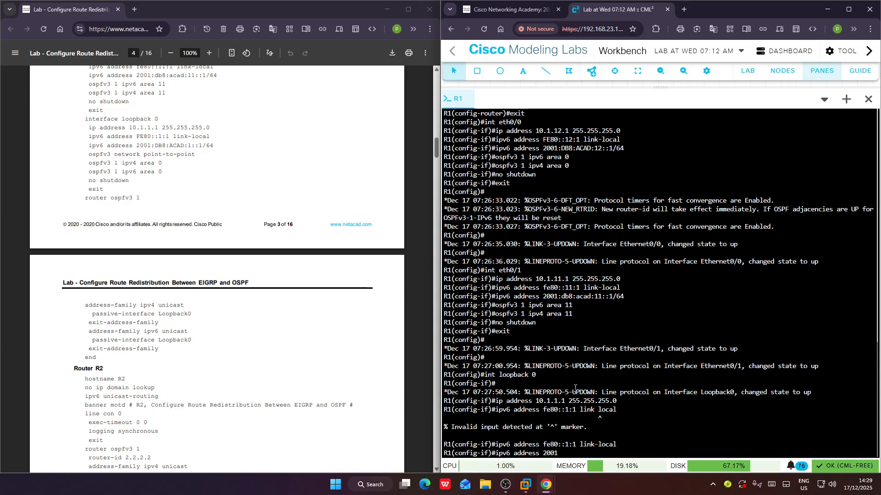
pyautogui.write(':db8:a')
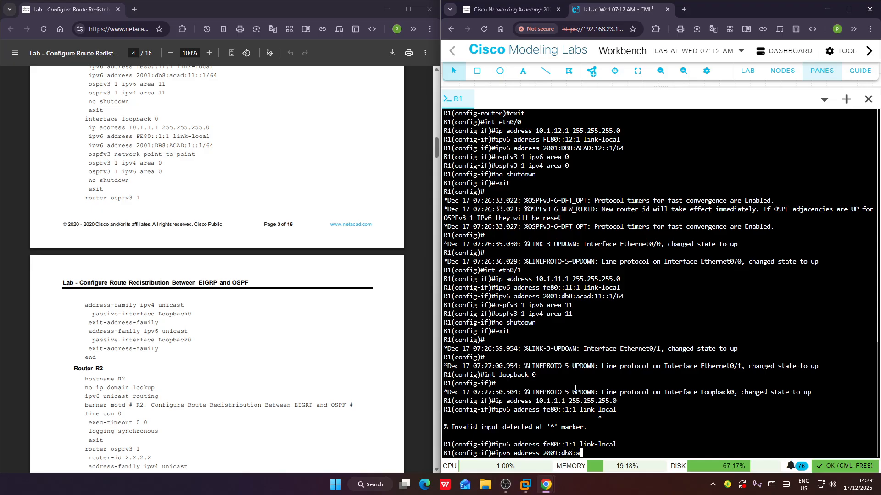
pyautogui.write('cad:1::1/64')
pyautogui.press('Return')
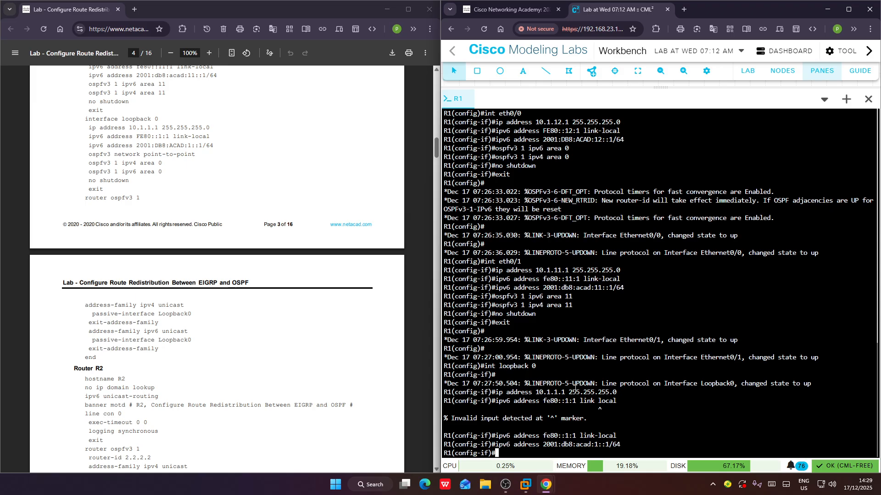
# Enable OSPFv3 process 1 for IPv4 in area 0 on R1's loopback 0 with ospfv3 1 ipv4 area 0.
pyautogui.write('o')
pyautogui.write('ospv')
pyautogui.write('v3')
pyautogui.press('BackSpace')
pyautogui.press('BackSpace')
pyautogui.press('BackSpace')
pyautogui.write('fv3 1 pv')
pyautogui.press('BackSpace')
pyautogui.press('BackSpace')
pyautogui.write('ipv4 ')
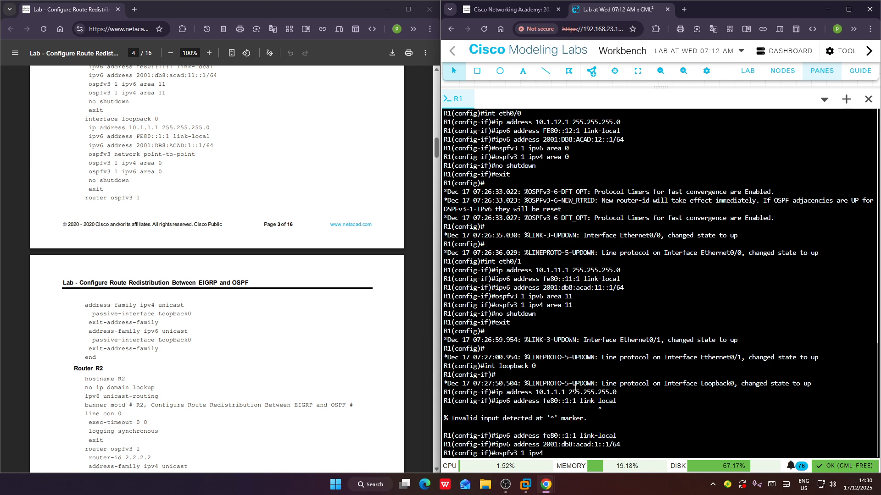
pyautogui.write('area 0')
pyautogui.press('Return')
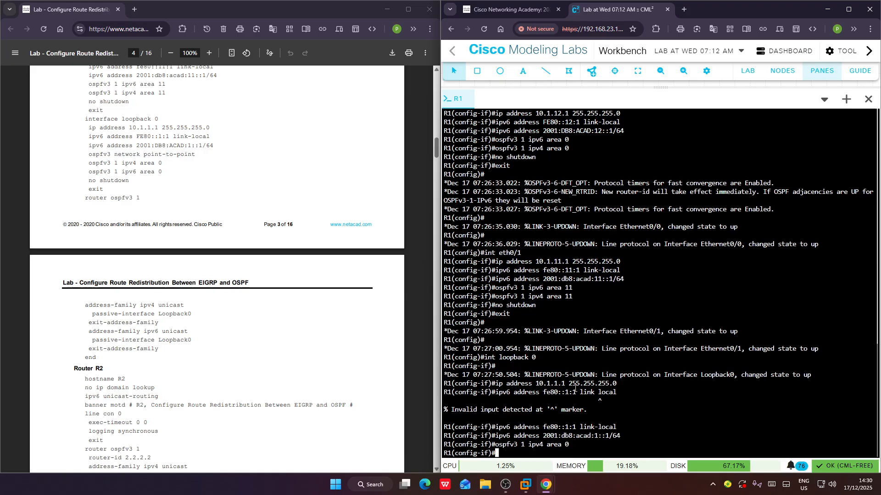
# Reuse the previous OSPFv3 command on R1's loopback 0 as ospfv3 1 ipv6 area 0.
pyautogui.press('Up')
pyautogui.press('Up')
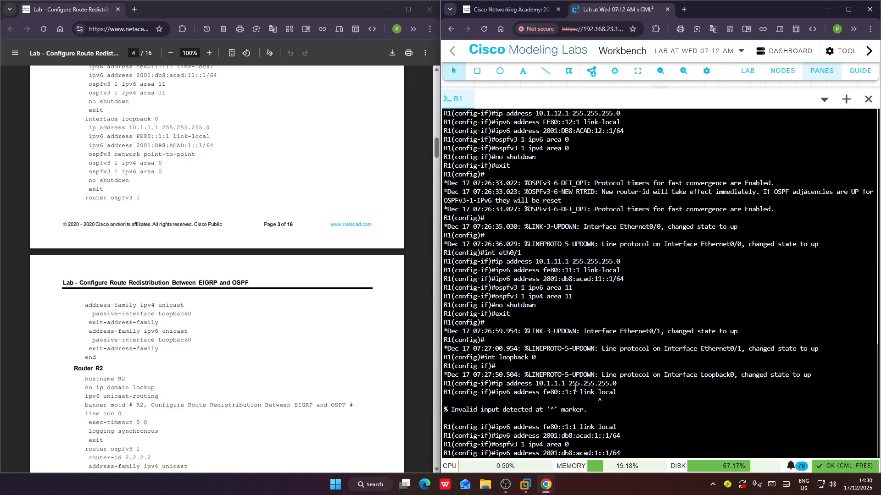
pyautogui.press('Down')
pyautogui.press('Left')
pyautogui.press('Left')
pyautogui.press('Left')
pyautogui.press('Left')
pyautogui.press('Left')
pyautogui.press('Left')
pyautogui.press('Left')
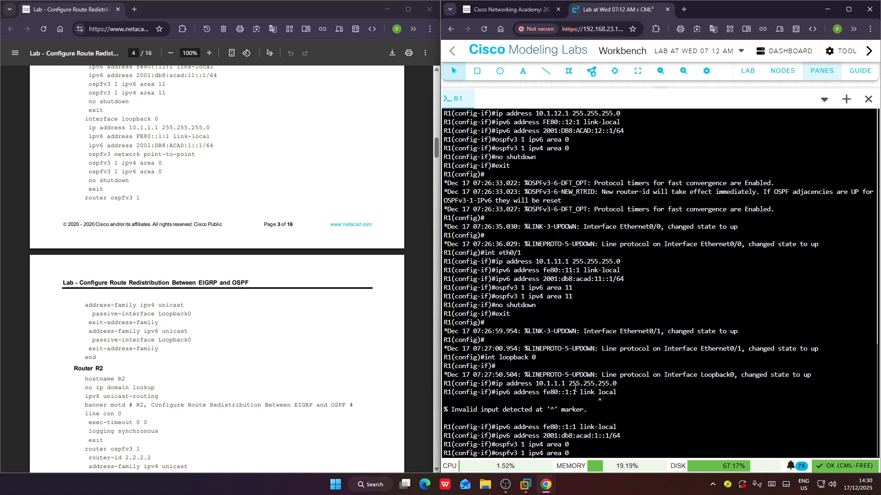
pyautogui.press('BackSpace')
pyautogui.write('6')
pyautogui.press('Return')
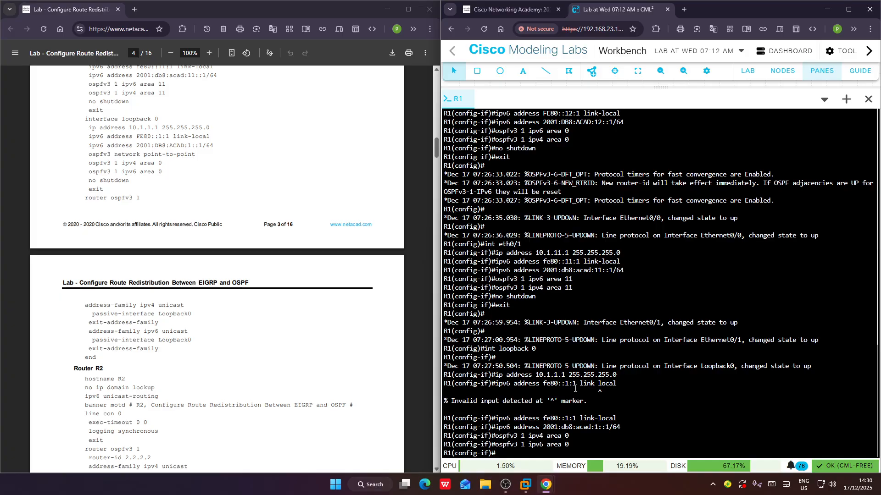
# Bring up R1's loopback 0 with no sh and exit interface configuration.
pyautogui.write('no sh')
pyautogui.press('Return')
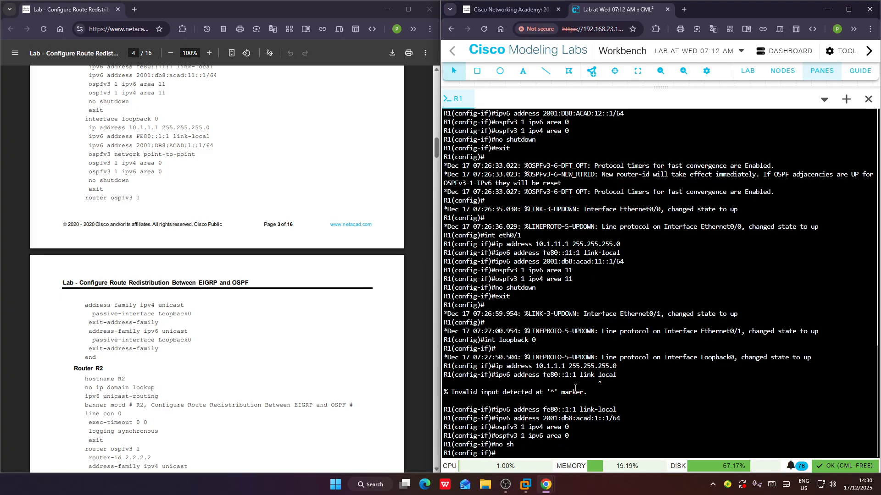
pyautogui.write('exit')
pyautogui.press('Return')
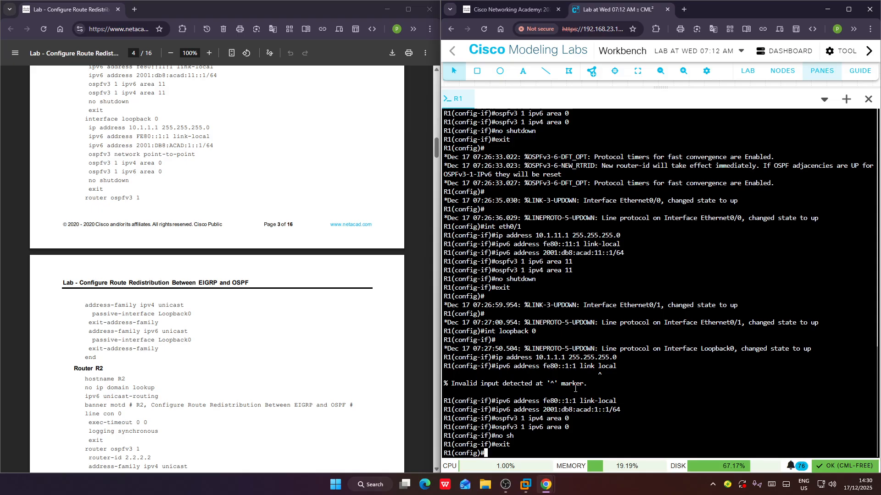
# Enter the OSPFv3 process 1 router configuration on R1 with router ospfv3 1.
pyautogui.write('router o')
pyautogui.write('spfv3 ')
pyautogui.write('1')
pyautogui.press('Return')
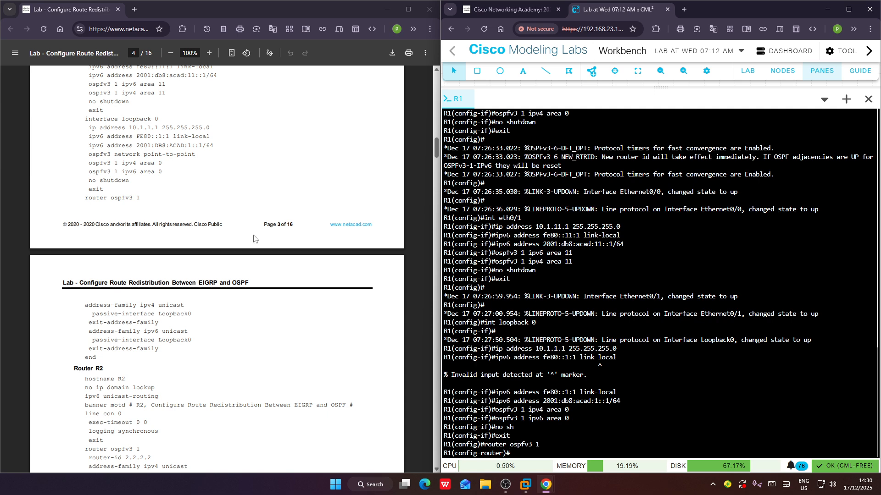
# Enter the IPv4 unicast address family of R1's OSPFv3 process, following the guide's address-family ipv4 unicast line.
pyautogui.scroll(-2, 253, 239)
pyautogui.scroll(-2, 103, 110)
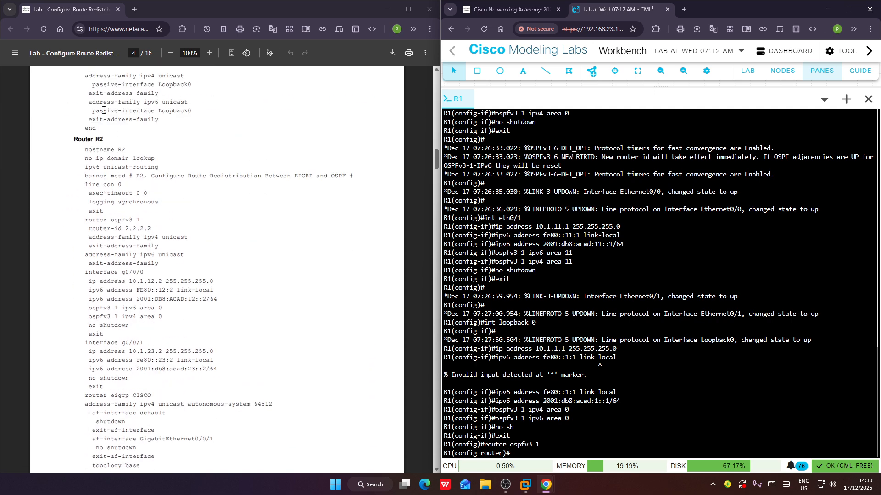
pyautogui.scroll(2, 103, 111)
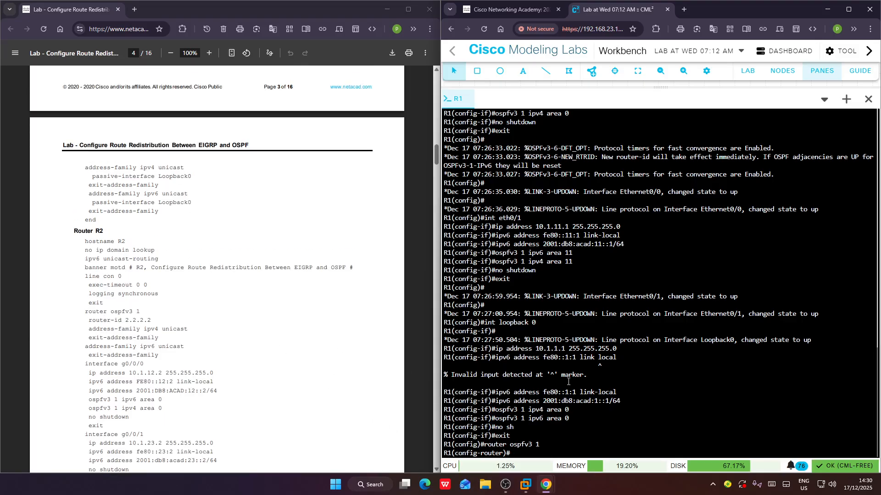
pyautogui.write('address-family')
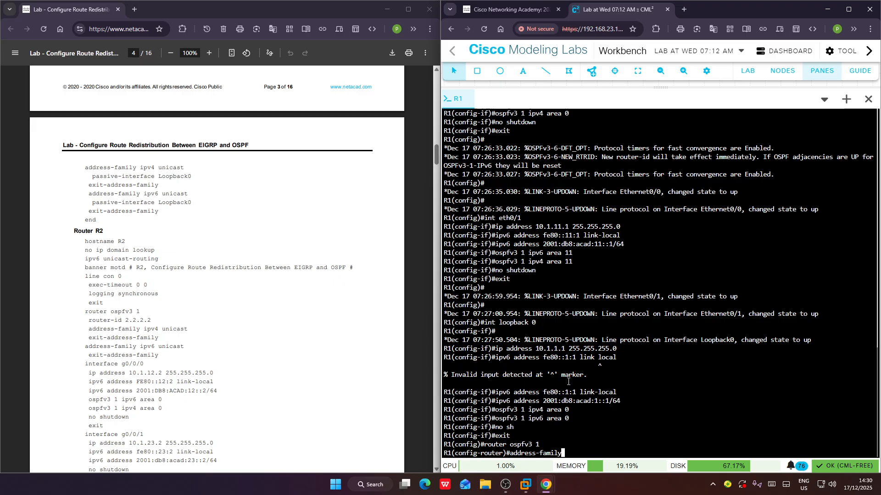
pyautogui.write(' ipv')
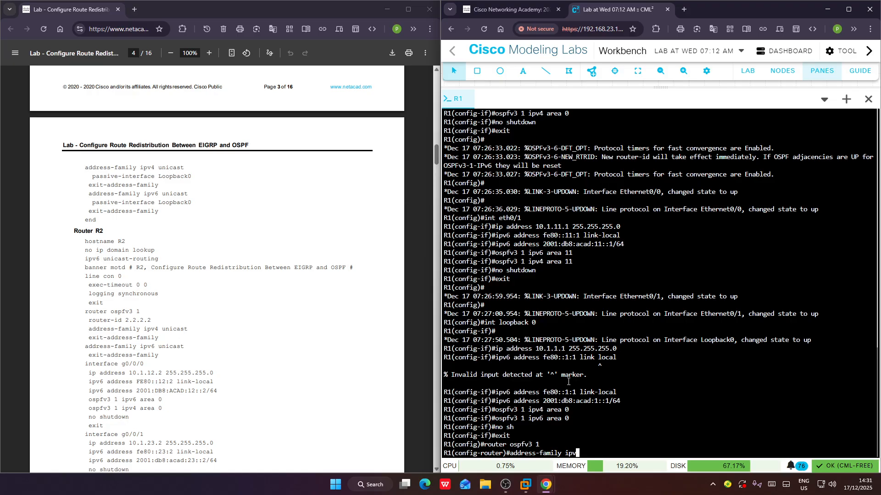
pyautogui.write('4 unoicash')
pyautogui.press('BackSpace')
pyautogui.write('t')
pyautogui.press('Return')
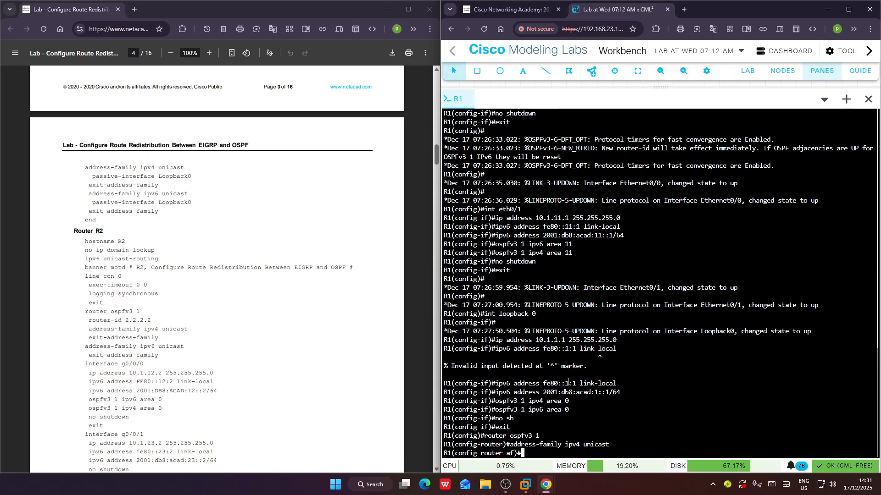
# Make loopback0 passive in R1's OSPFv3 IPv4 address family with passive-int loopback0, and leave it with exit-address-family.
pyautogui.write('pass')
pyautogui.write('ive')
pyautogui.write('-interf')
pyautogui.press('BackSpace')
pyautogui.press('BackSpace')
pyautogui.write('loopback 0')
pyautogui.press('BackSpace')
pyautogui.press('BackSpace')
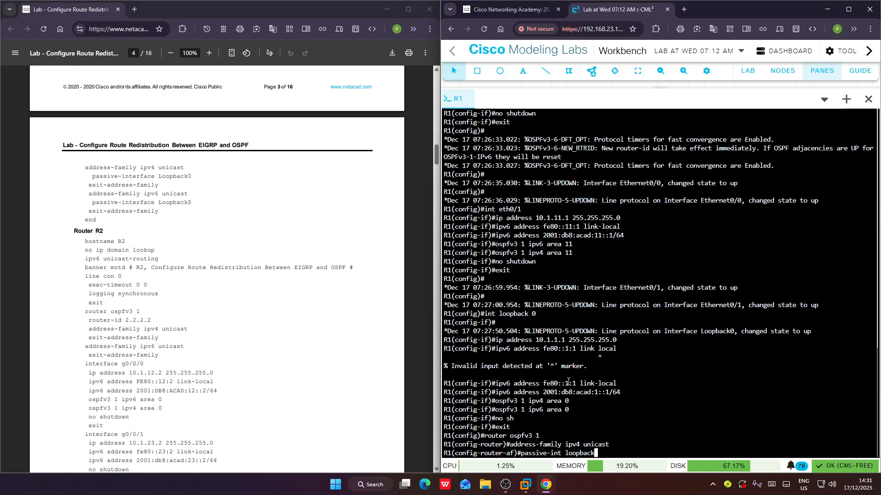
pyautogui.write('0')
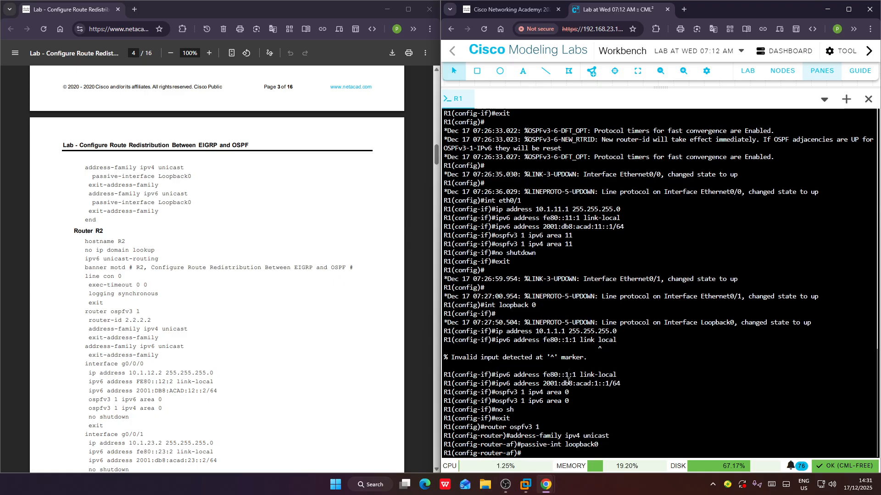
pyautogui.write('exit-address')
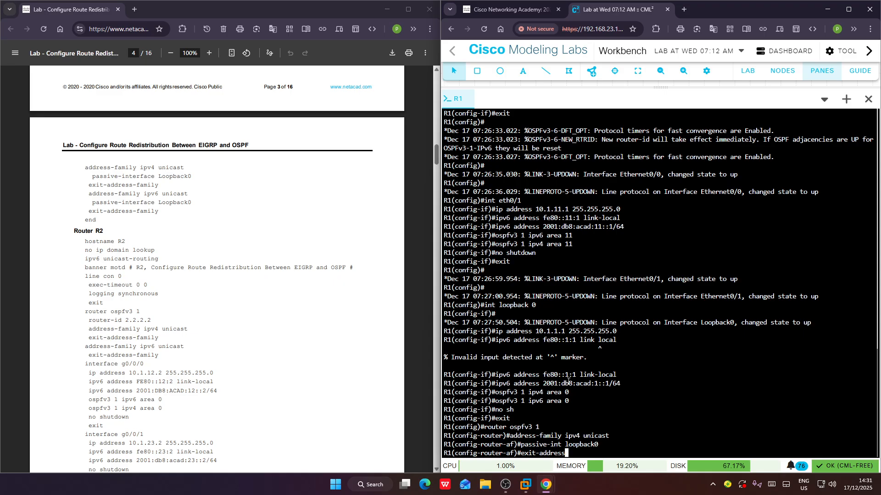
pyautogui.write('-family')
pyautogui.press('Return')
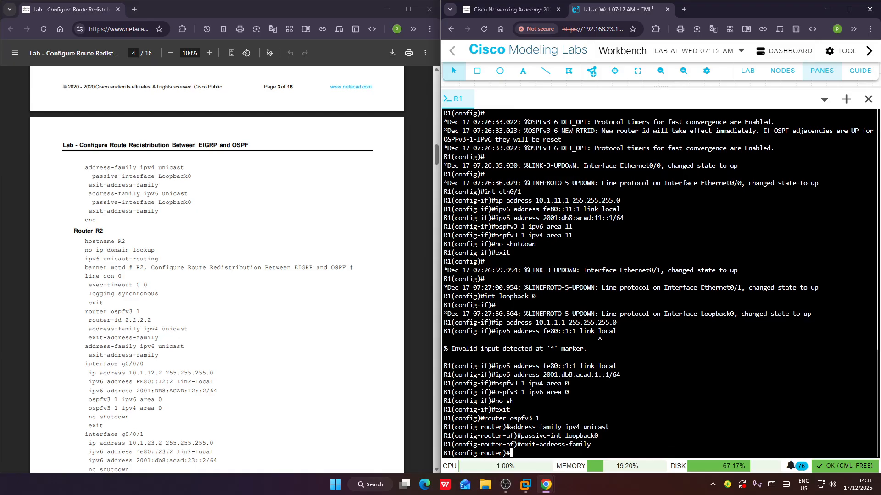
# Enter the IPv6 unicast address family of R1's OSPFv3 process with address-family ipv6 unicast.
pyautogui.write('address')
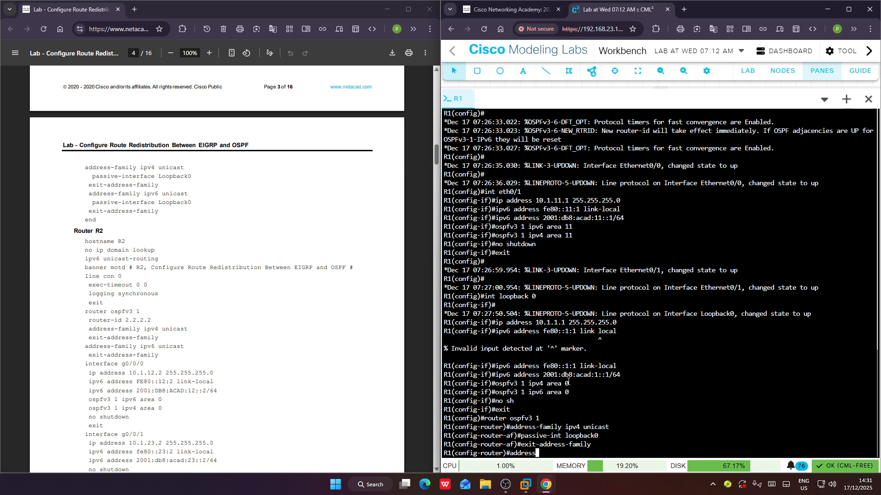
pyautogui.write('-family')
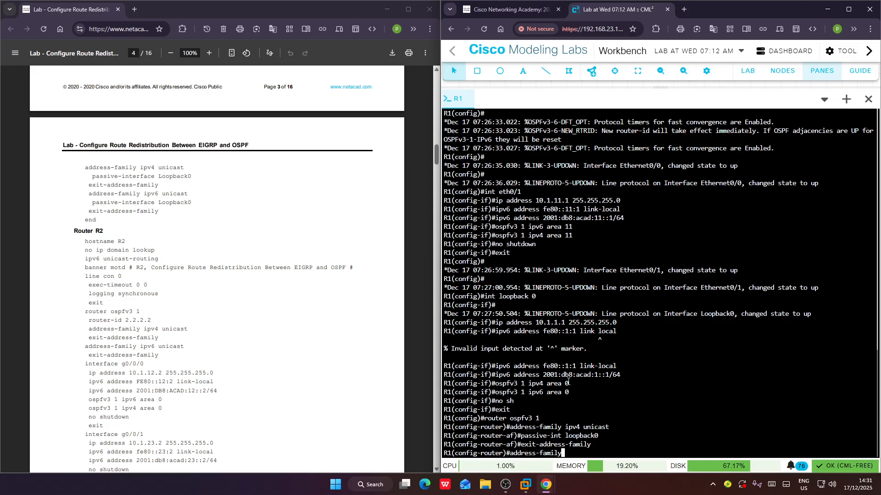
pyautogui.write(' ip')
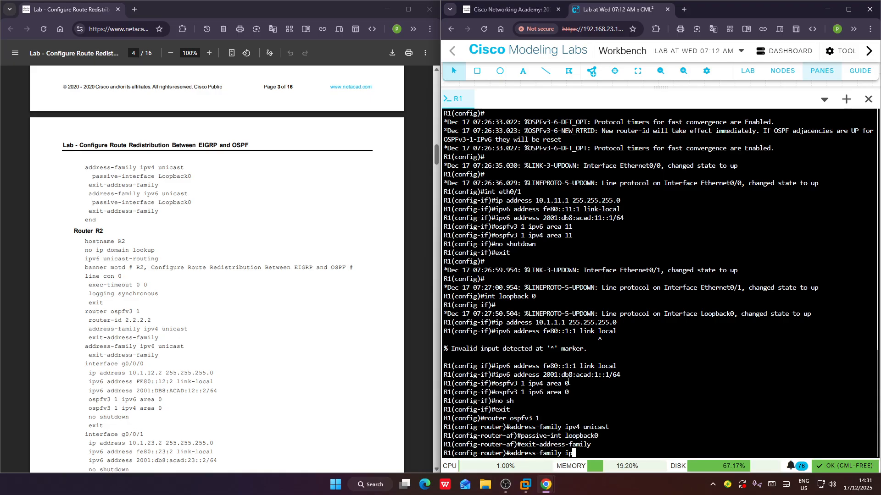
pyautogui.write('v6')
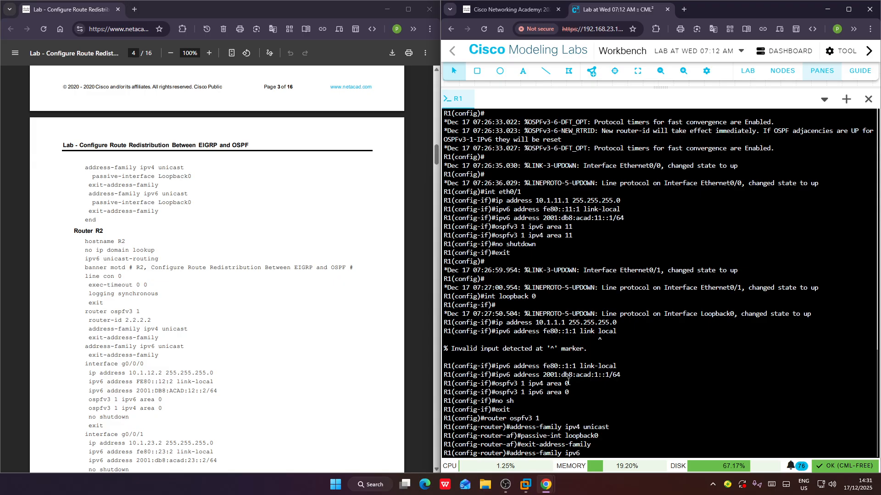
pyautogui.write(' unicash')
pyautogui.press('Return')
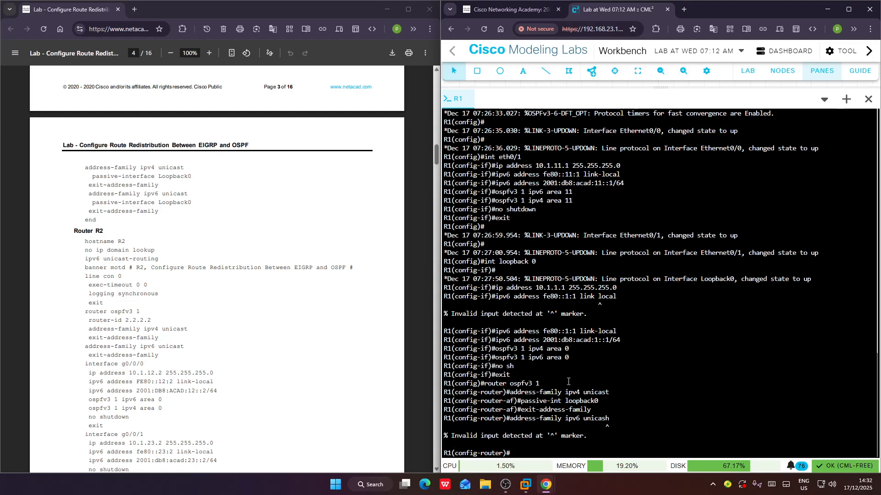
pyautogui.press('Up')
pyautogui.press('BackSpace')
pyautogui.write('y ipv6 unicas')
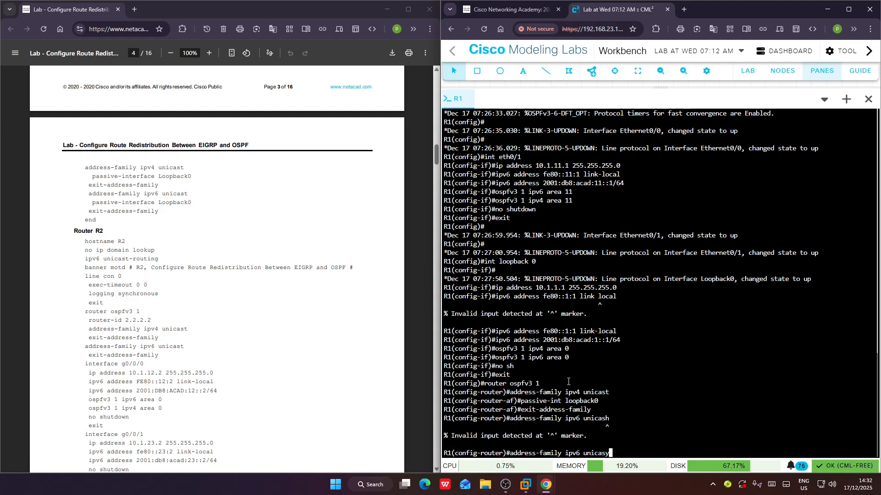
pyautogui.press('BackSpace')
pyautogui.write('t')
pyautogui.press('Return')
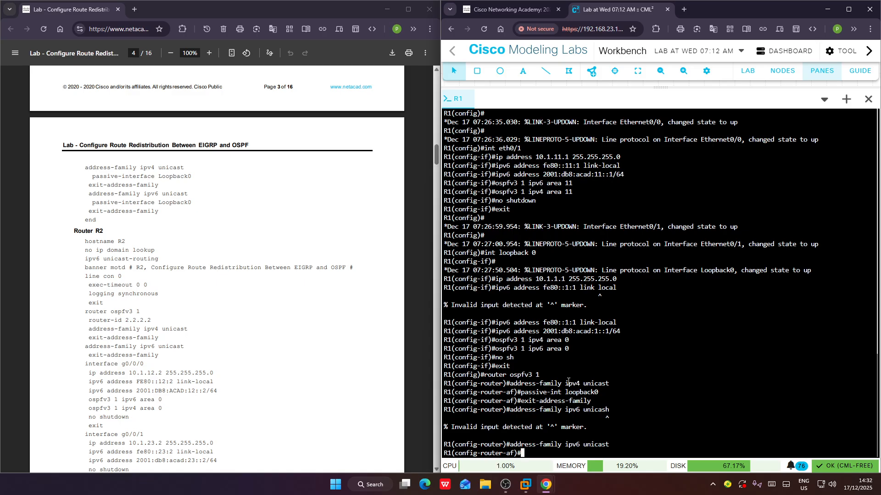
# Make loopback0 passive in R1's OSPFv3 IPv6 address family with passive-int loopback0.
pyautogui.write('pass')
pyautogui.write('ive')
pyautogui.write('-int')
pyautogui.write('erface')
pyautogui.press('BackSpace')
pyautogui.press('BackSpace')
pyautogui.press('BackSpace')
pyautogui.press('BackSpace')
pyautogui.press('BackSpace')
pyautogui.press('BackSpace')
pyautogui.write('loopback0')
pyautogui.press('Return')
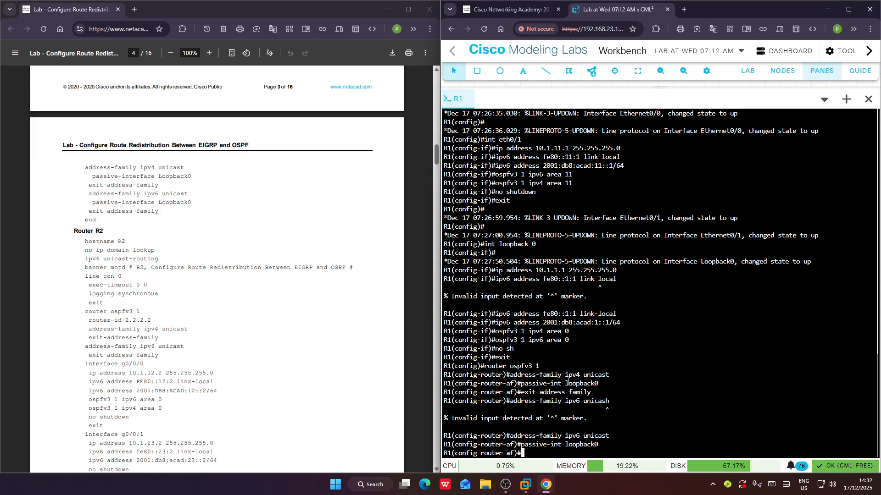
# Leave R1's OSPFv3 IPv6 address family with exit-address-family.
pyautogui.write('exit')
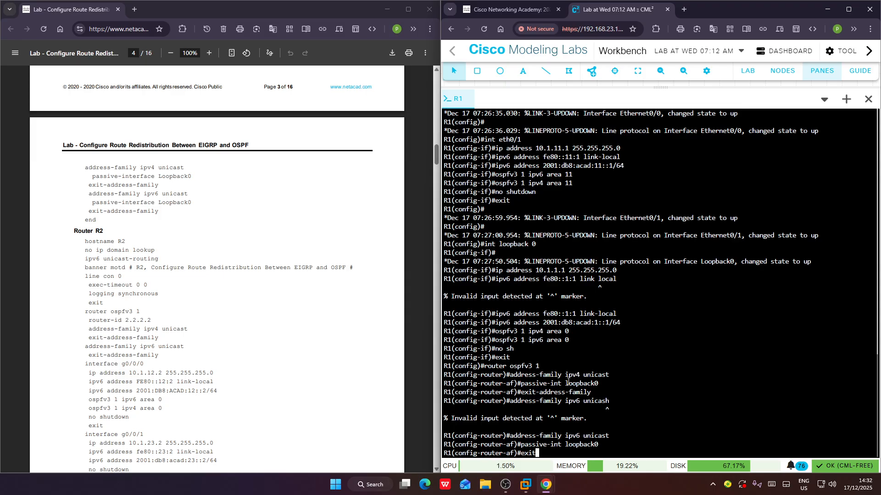
pyautogui.write('-family')
pyautogui.press('Left')
pyautogui.press('Left')
pyautogui.press('Left')
pyautogui.press('Left')
pyautogui.press('Left')
pyautogui.press('Left')
pyautogui.write('address')
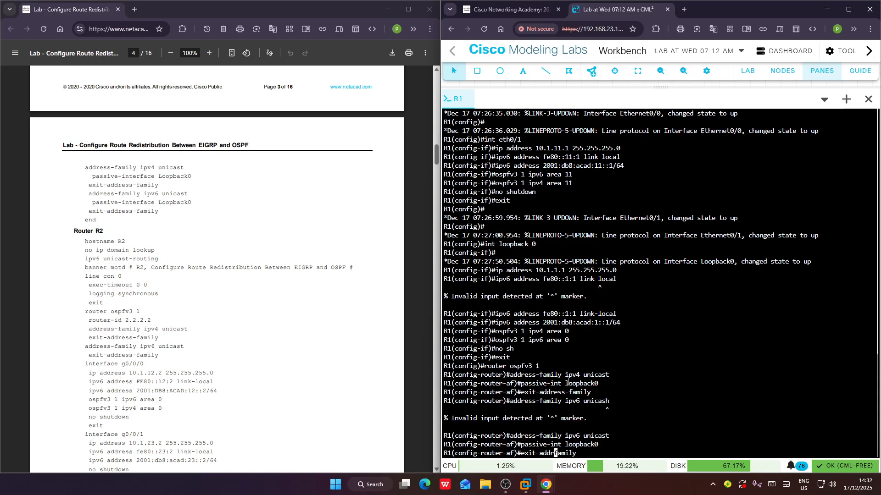
pyautogui.write('-')
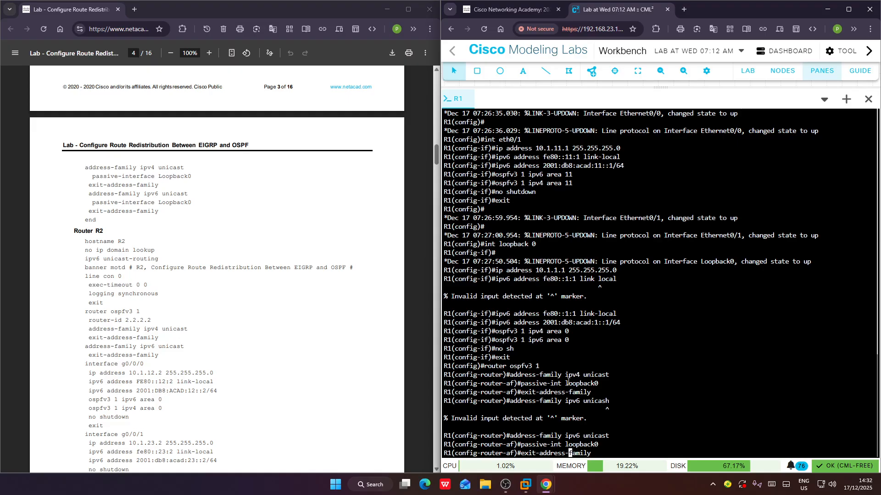
pyautogui.press('Return')
# Return R1 from router configuration to privileged EXEC mode with end.
pyautogui.write('ena')
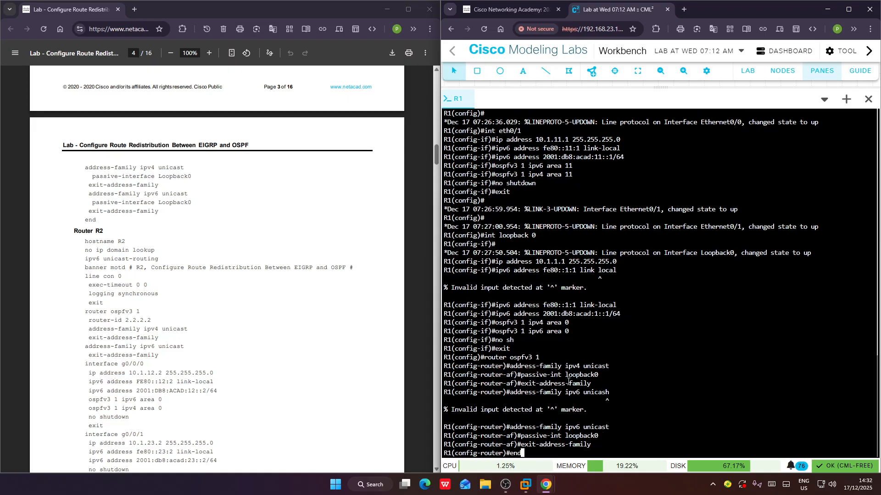
pyautogui.press('BackSpace')
pyautogui.write('d')
pyautogui.press('Return')
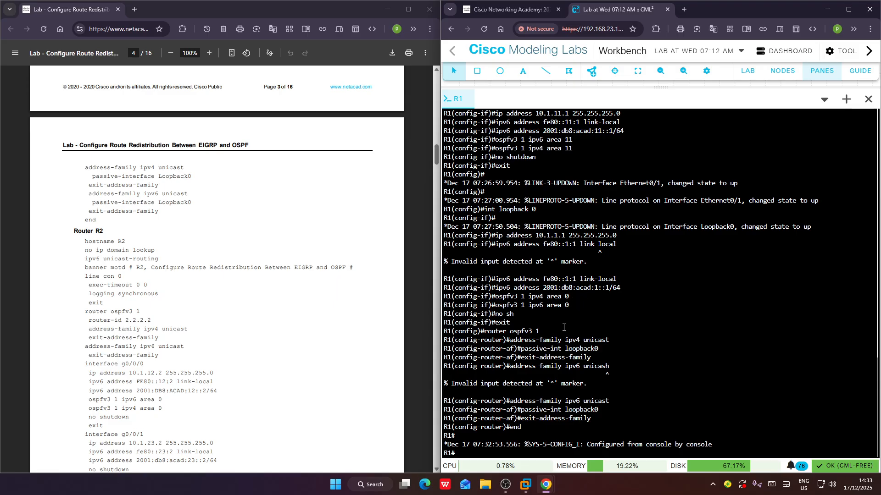
pyautogui.scroll(5, 556, 314)
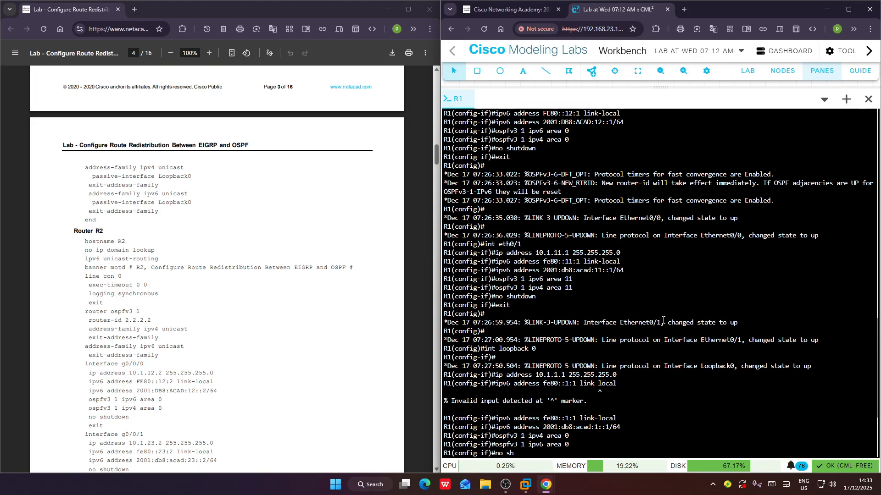
pyautogui.scroll(10, 663, 320)
pyautogui.scroll(-15, 665, 322)
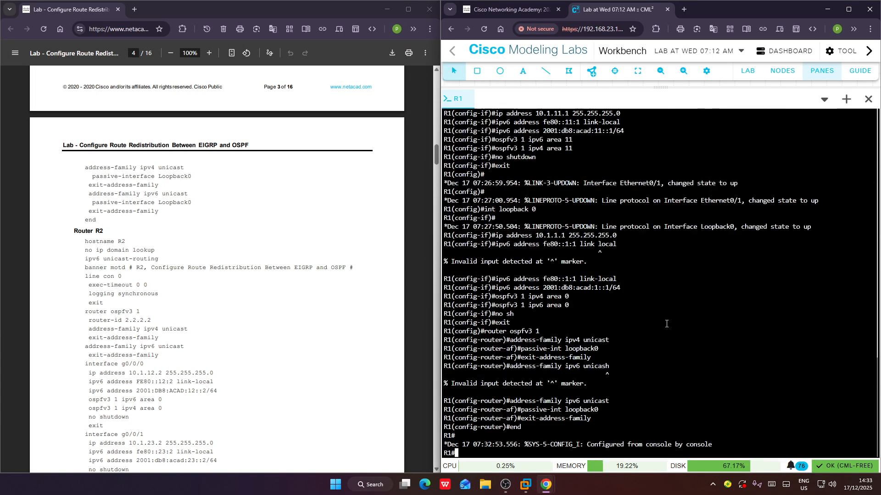
# Open router R2's console from the topology and enlarge the console pane, with the guide at its Router R2 section.
pyautogui.scroll(-3, 287, 268)
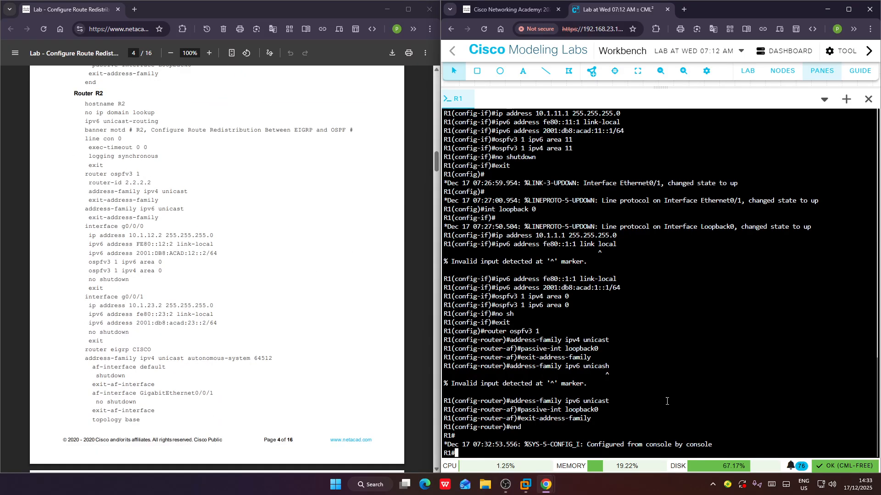
pyautogui.click(505, 485)
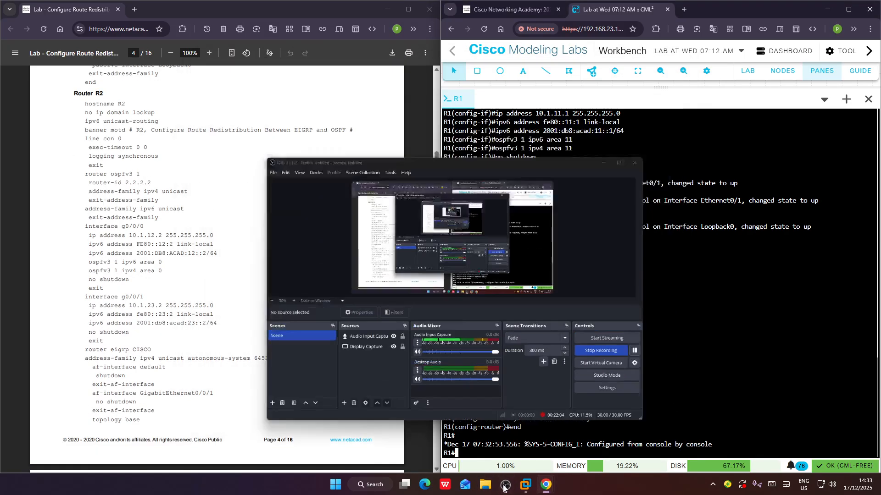
pyautogui.click(504, 485)
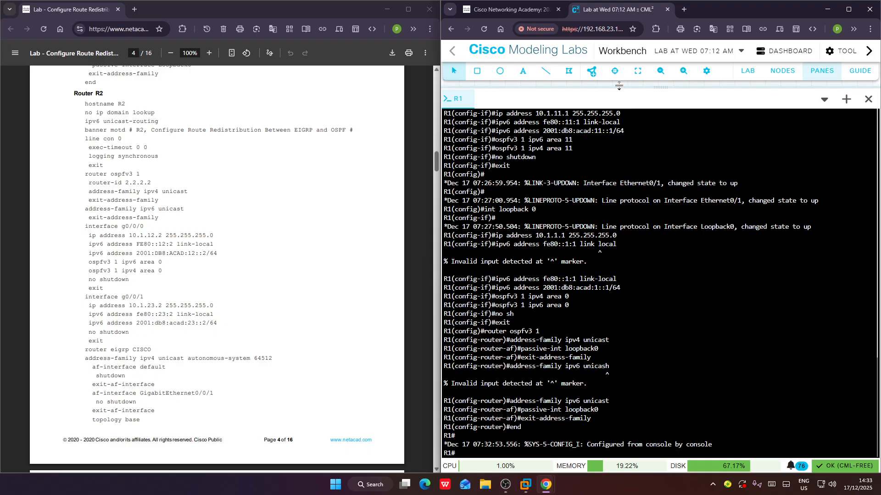
pyautogui.moveTo(618, 86); pyautogui.dragTo(647, 294)
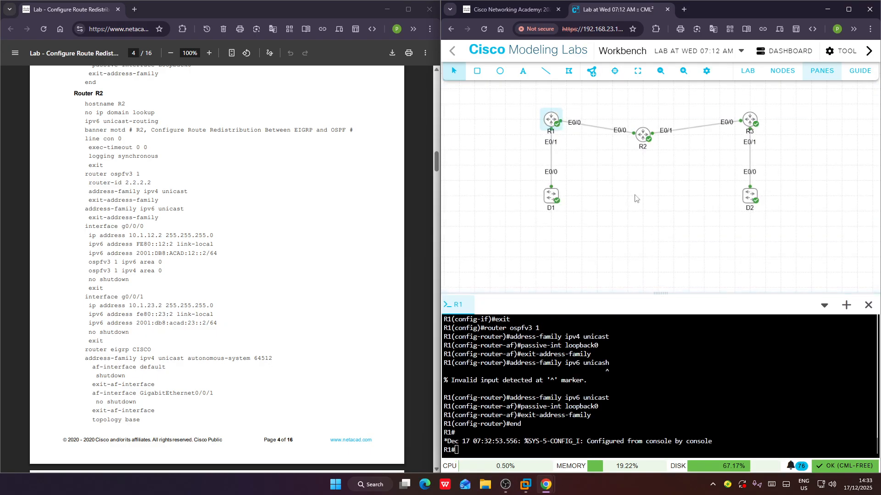
pyautogui.click(644, 136)
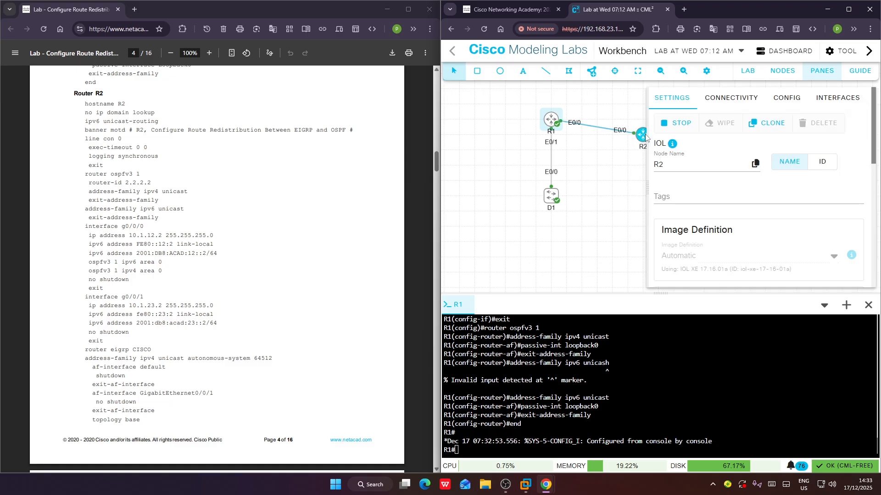
pyautogui.click(645, 135)
pyautogui.rightClick(645, 135)
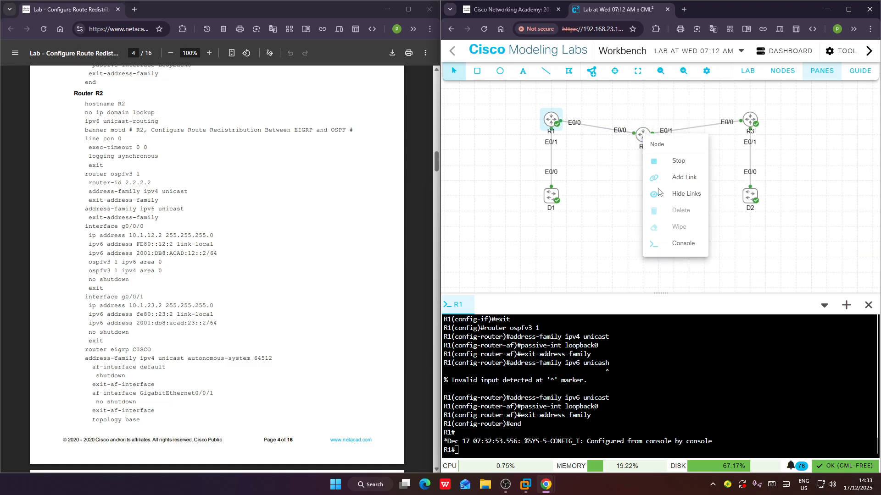
pyautogui.click(674, 245)
pyautogui.click(661, 387)
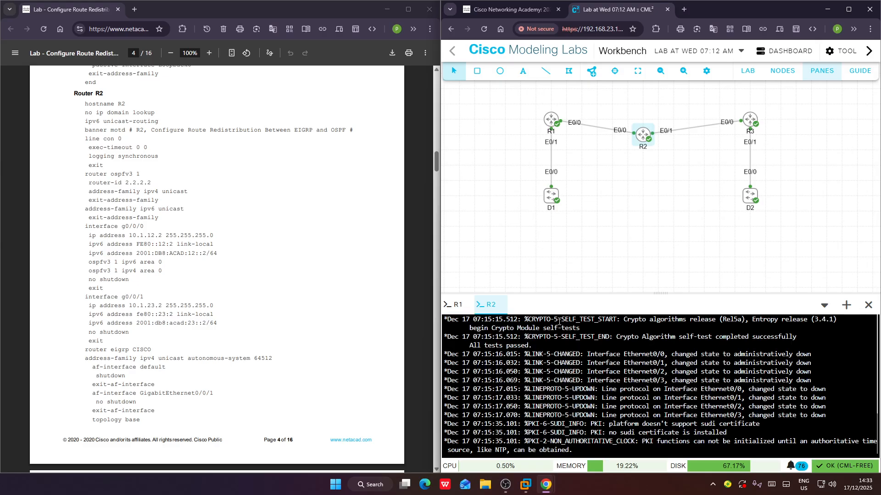
pyautogui.moveTo(570, 293); pyautogui.dragTo(565, 113)
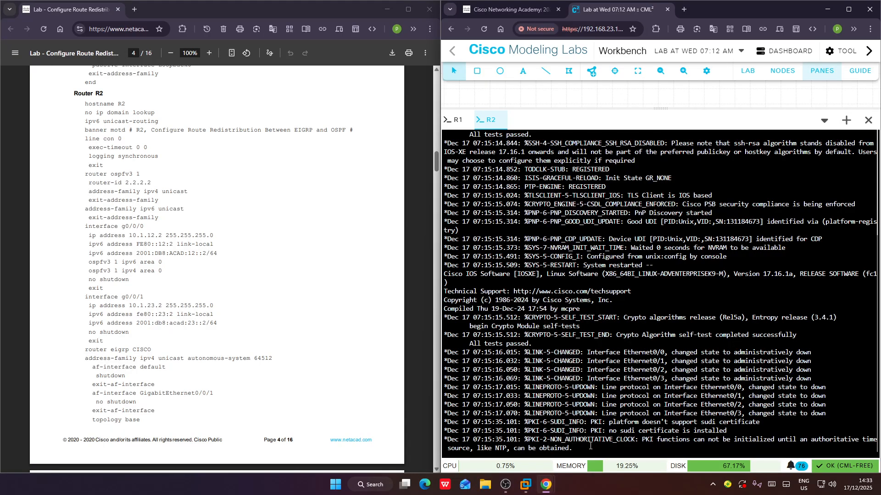
# Wake R2's console and enter global configuration mode with enable and conf t.
pyautogui.press('Return')
pyautogui.press('Return')
pyautogui.press('Return')
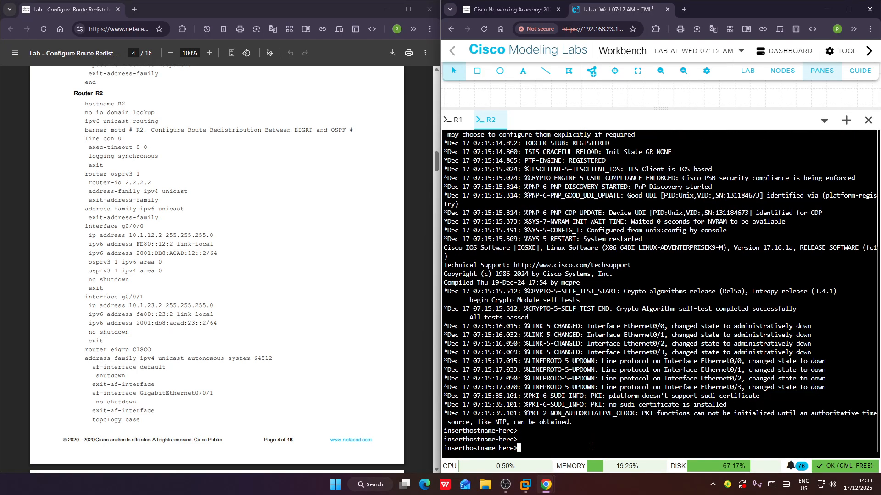
pyautogui.write('enable')
pyautogui.press('Return')
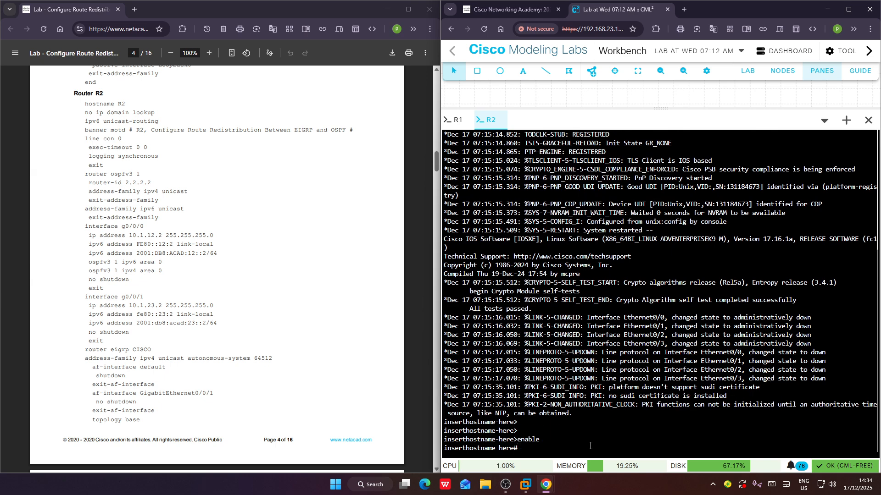
pyautogui.write('conf t')
pyautogui.press('Return')
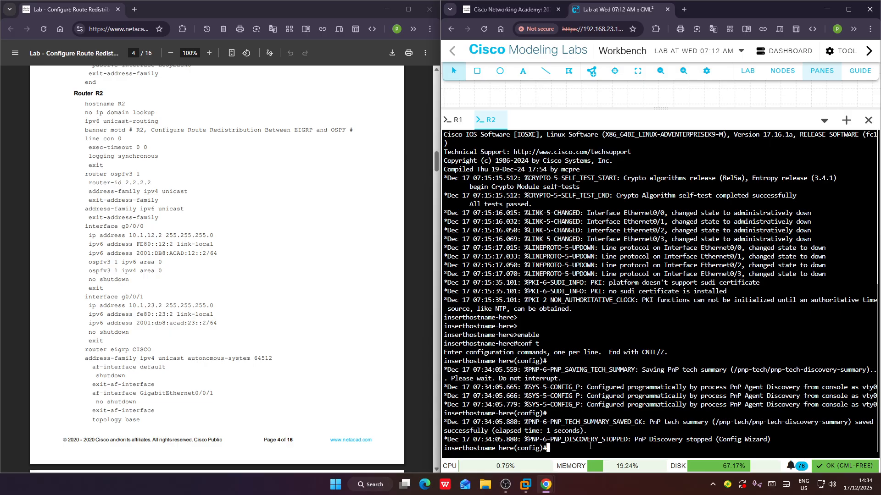
# Set the router's hostname to R2 and enable IPv6 routing with ipv6 unicast-routing.
pyautogui.write('hostname R2')
pyautogui.press('Return')
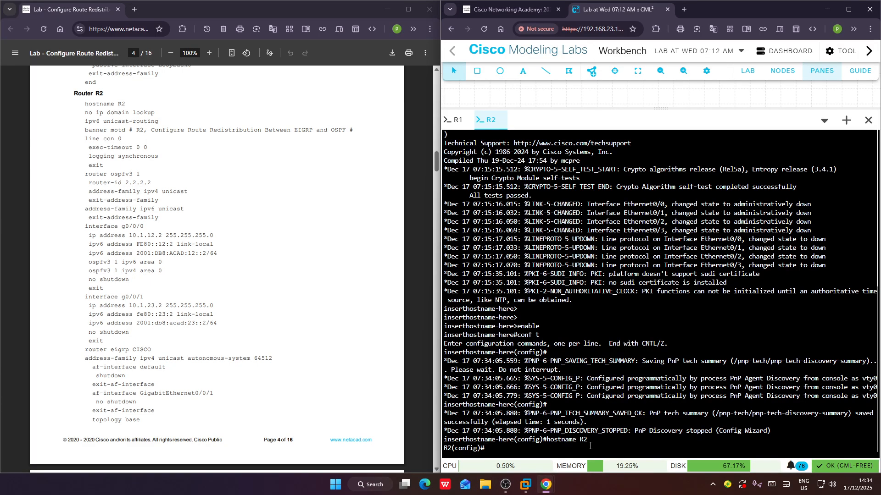
pyautogui.write('ipv6 unicast-routing')
pyautogui.press('Return')
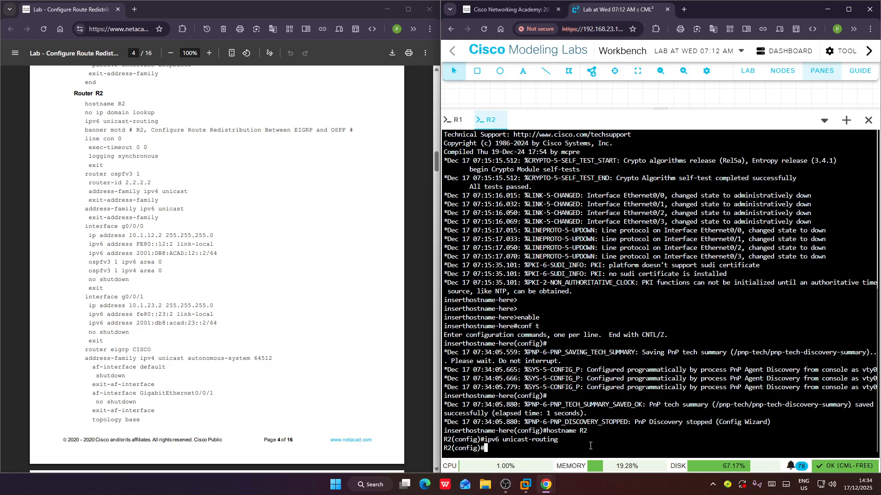
# Configure R2's console line 0 with exec-time 0 0 and logging sync, and exit line configuration.
pyautogui.write('line con 0')
pyautogui.press('Return')
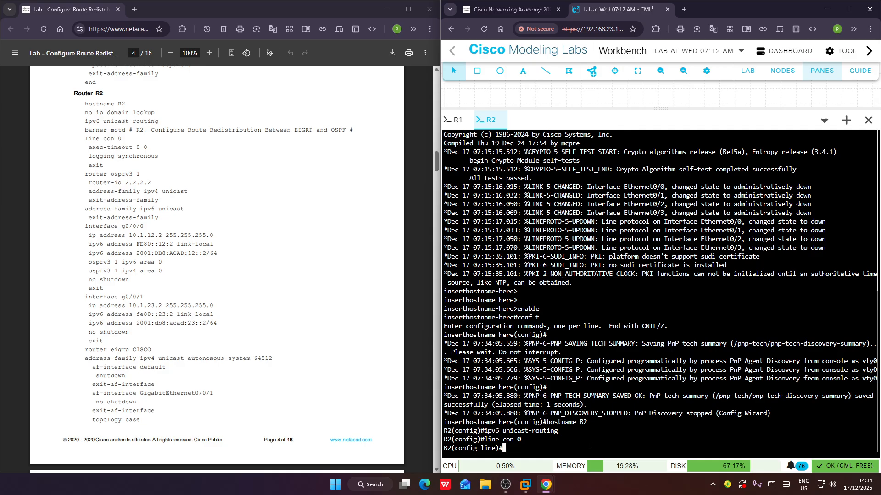
pyautogui.write('exec-time 0 0')
pyautogui.press('Return')
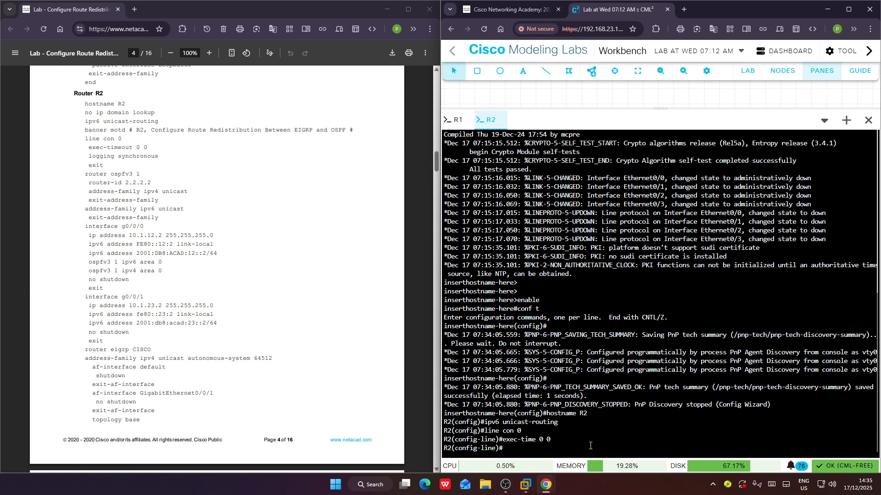
pyautogui.write('logging sync')
pyautogui.press('Return')
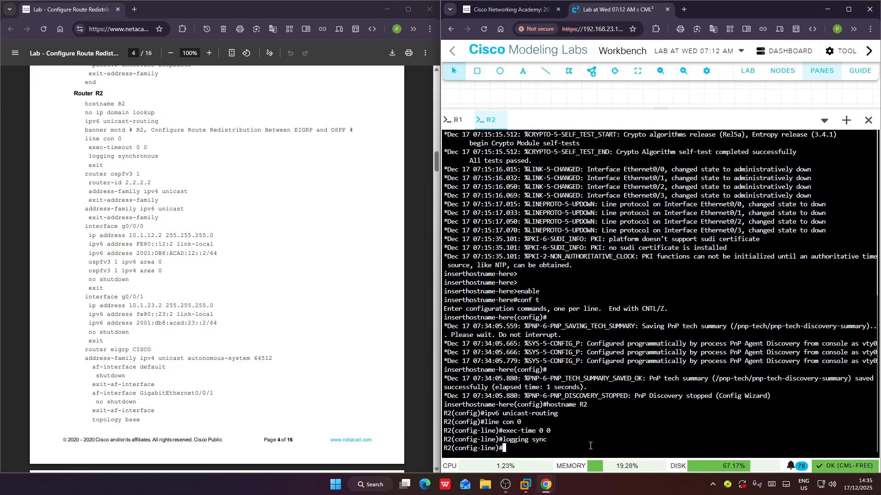
pyautogui.write('exit')
pyautogui.press('Return')
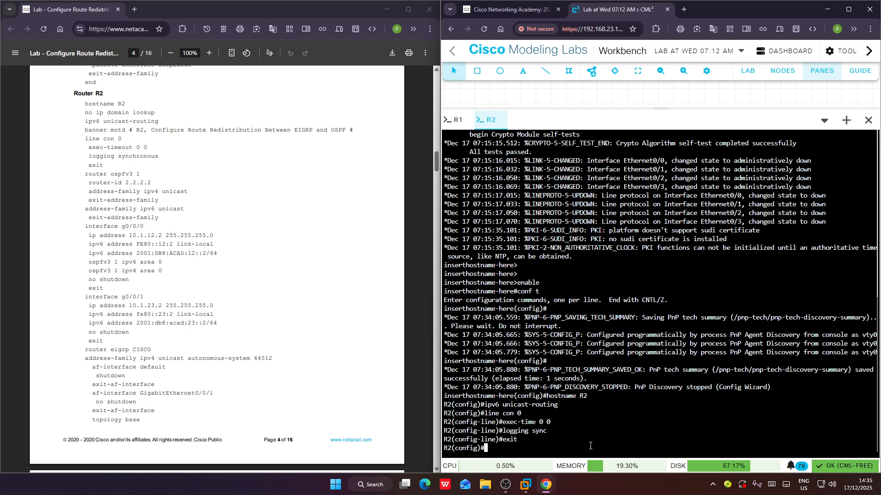
# Enter R2's OSPFv3 process 1 with router ospfv3 1 and set its router ID to 2.2.2.2.
pyautogui.write('router ospfv3 1')
pyautogui.press('Return')
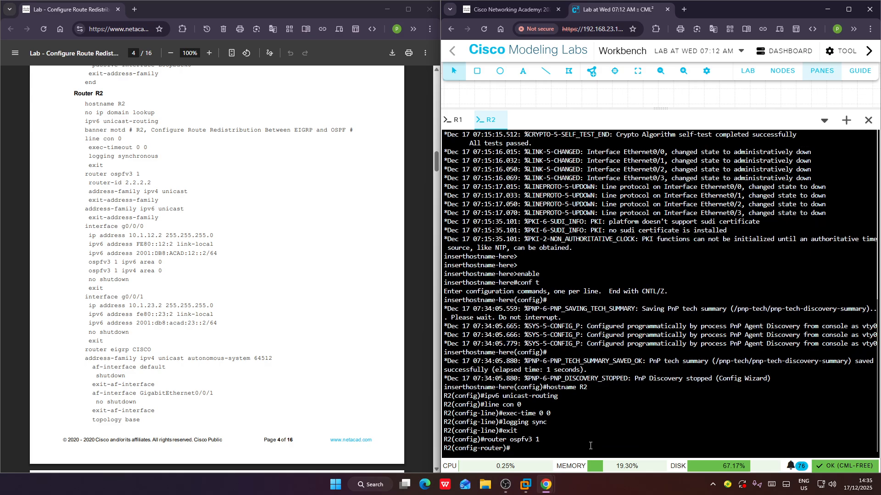
pyautogui.write('router-id 2.2.2.2')
pyautogui.press('Return')
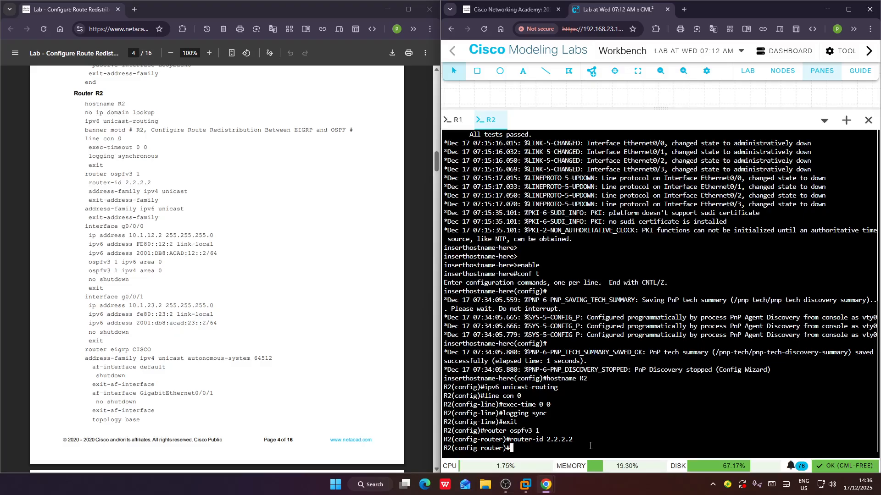
# Add the IPv4 unicast address family to R2's OSPFv3 process with address-family ipv4 unicast, and close it with exit-address-family.
pyautogui.write('address-family ipv4 unica')
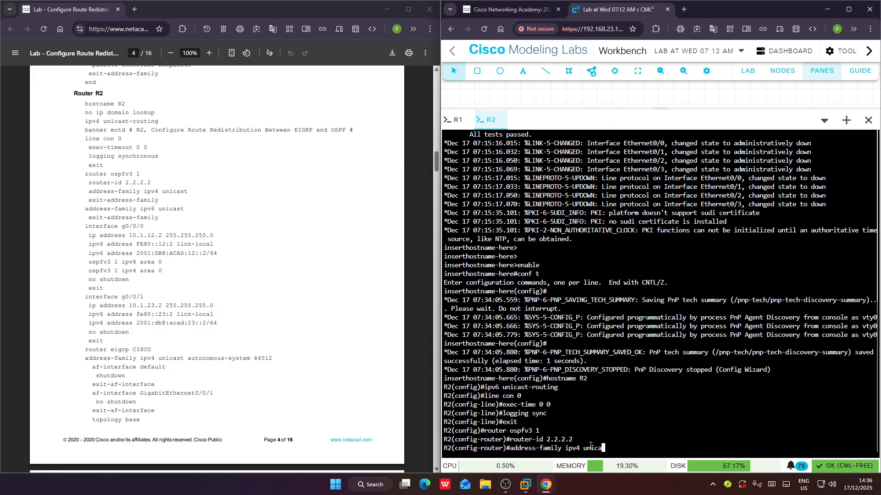
pyautogui.write('st')
pyautogui.press('Return')
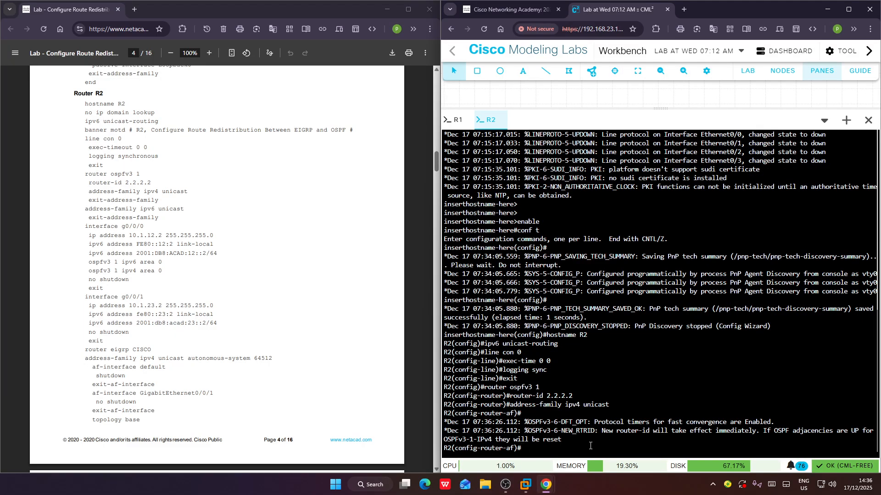
pyautogui.write('exit-address-family')
pyautogui.press('Return')
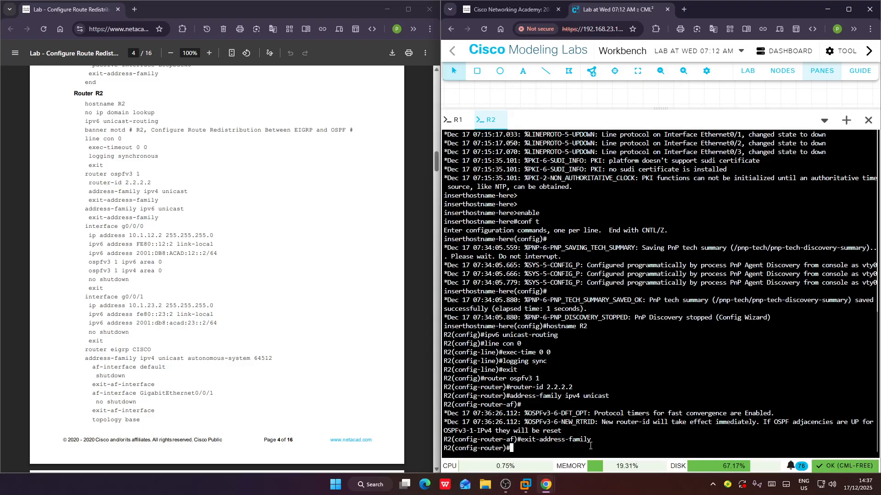
# Add the IPv6 unicast address family to R2's OSPFv3 process with address-family ipv6 unicast, and close it with exit-address-family.
pyautogui.press('Up')
pyautogui.press('Up')
pyautogui.press('Up')
pyautogui.press('Down')
pyautogui.press('Left')
pyautogui.press('Left')
pyautogui.press('Left')
pyautogui.press('Left')
pyautogui.press('Left')
pyautogui.press('Left')
pyautogui.press('Left')
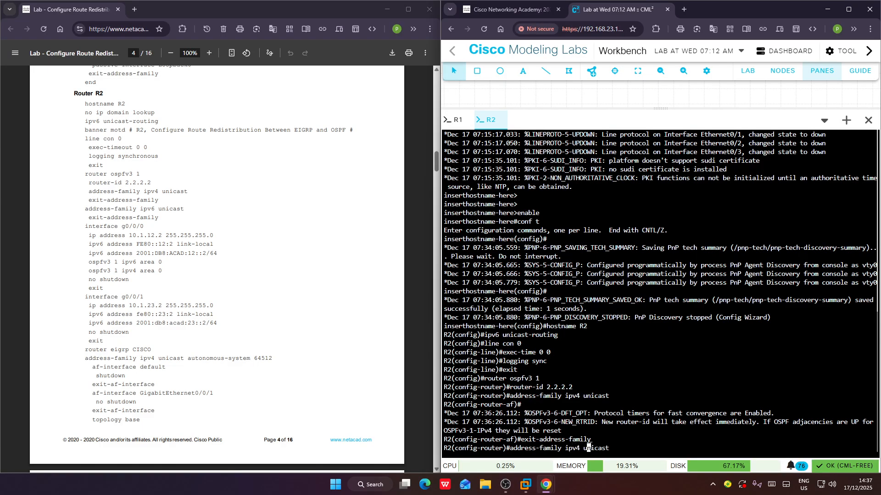
pyautogui.press('Left')
pyautogui.press('BackSpace')
pyautogui.write('6')
pyautogui.press('Return')
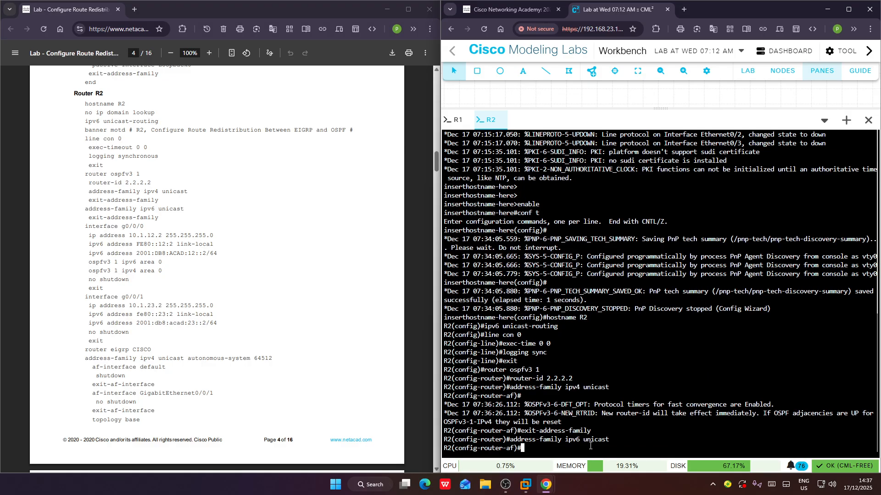
pyautogui.press('Up')
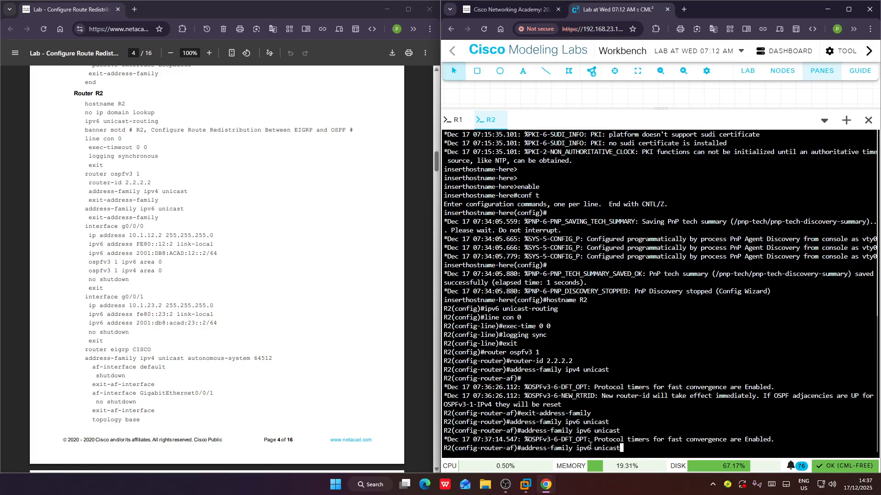
pyautogui.press('Up')
pyautogui.press('Up')
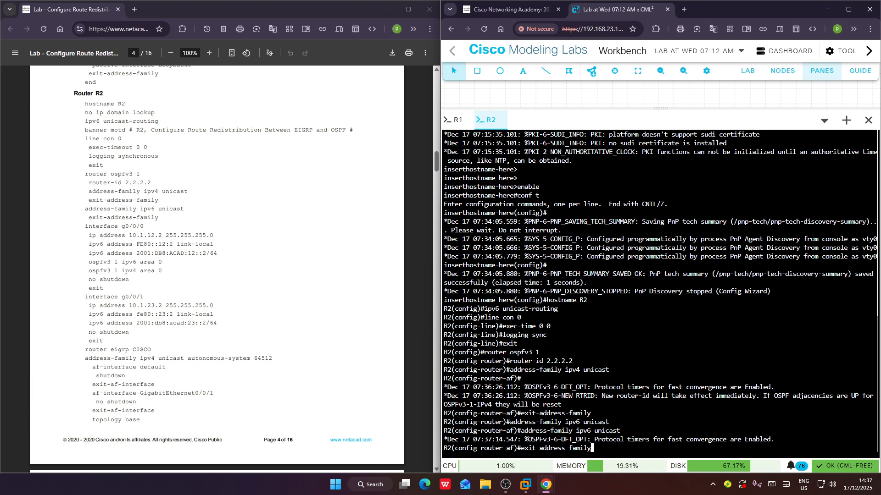
pyautogui.press('Return')
# Enter R2's interface eth0/0 and assign it the IPv4 address 10.1.12.2 with mask 255.255.255.0.
pyautogui.press('Up')
pyautogui.press('Up')
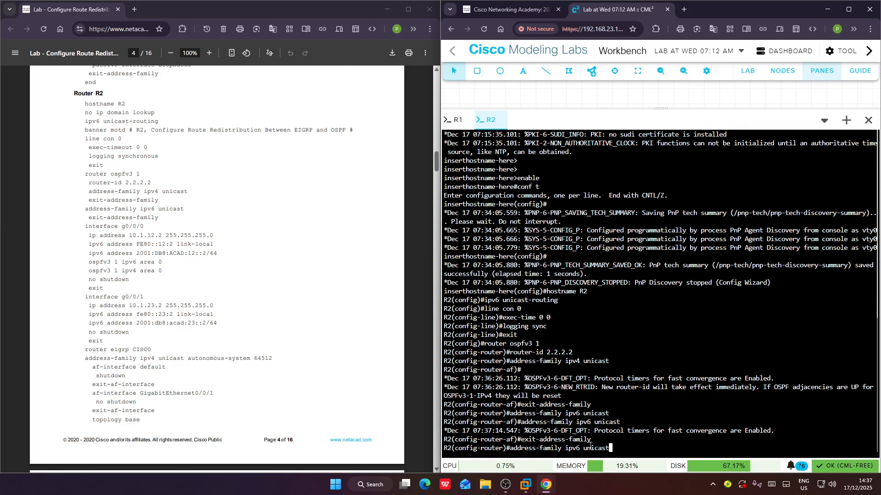
pyautogui.press('BackSpace')
pyautogui.press('BackSpace')
pyautogui.press('BackSpace')
pyautogui.press('BackSpace')
pyautogui.press('BackSpace')
pyautogui.press('BackSpace')
pyautogui.press('BackSpace')
pyautogui.press('BackSpace')
pyautogui.press('BackSpace')
pyautogui.press('BackSpace')
pyautogui.press('BackSpace')
pyautogui.press('BackSpace')
pyautogui.press('BackSpace')
pyautogui.press('BackSpace')
pyautogui.press('BackSpace')
pyautogui.press('BackSpace')
pyautogui.press('BackSpace')
pyautogui.press('BackSpace')
pyautogui.press('BackSpace')
pyautogui.press('BackSpace')
pyautogui.write('in')
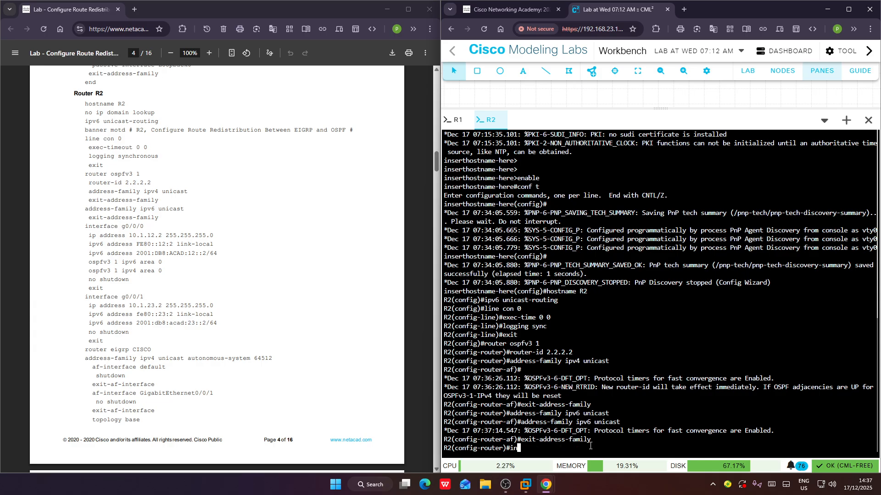
pyautogui.write('t eth0/0')
pyautogui.press('Return')
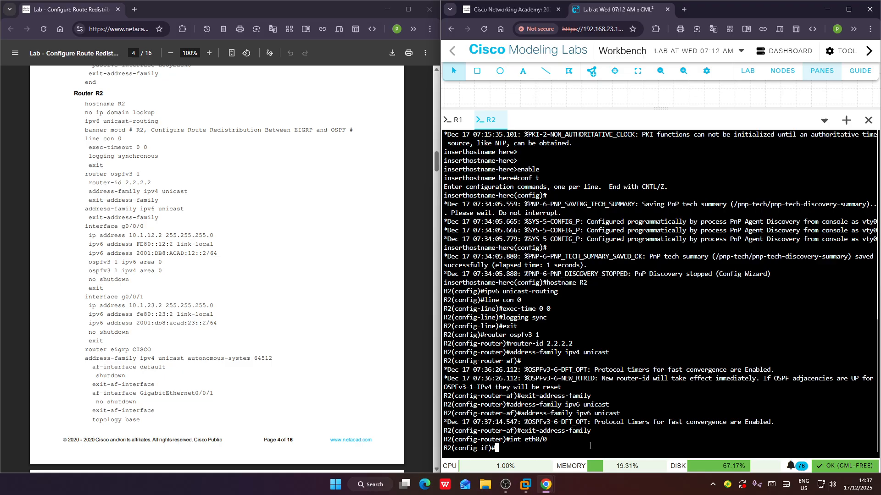
pyautogui.write('ip address')
pyautogui.scroll(-3, 296, 245)
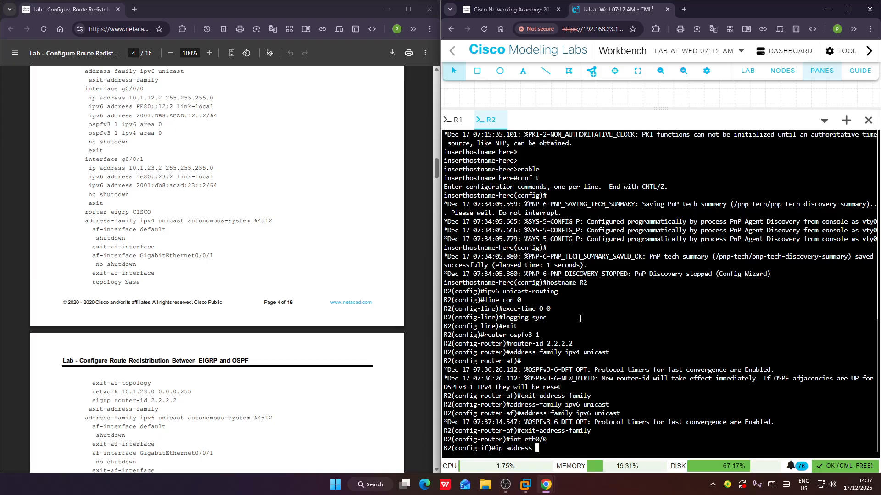
pyautogui.write('10.1.12.2 255.255.255.')
pyautogui.write('0')
pyautogui.press('Return')
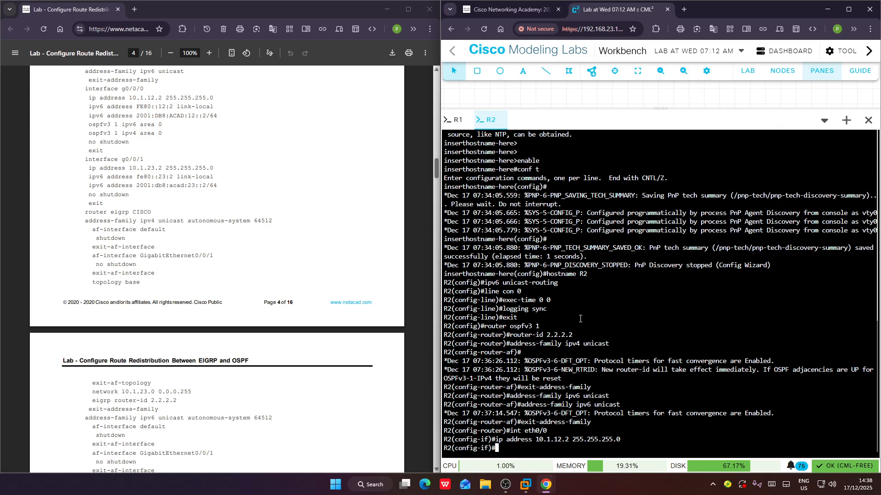
# Assign R2's eth0/0 the link-local IPv6 address fe80::12:2 and the global IPv6 address 2001:db8:acad:12::2/64.
pyautogui.write('ipv6 address fe80::')
pyautogui.write('12:2 lin')
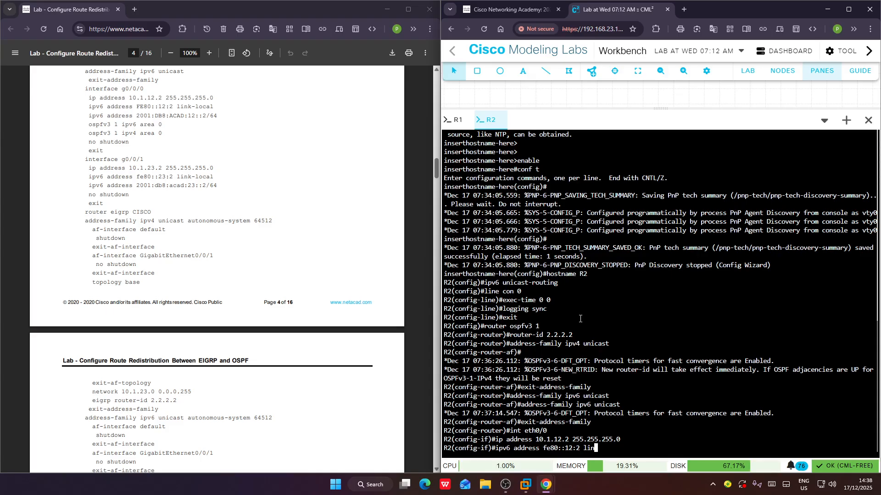
pyautogui.write('k-local')
pyautogui.press('Return')
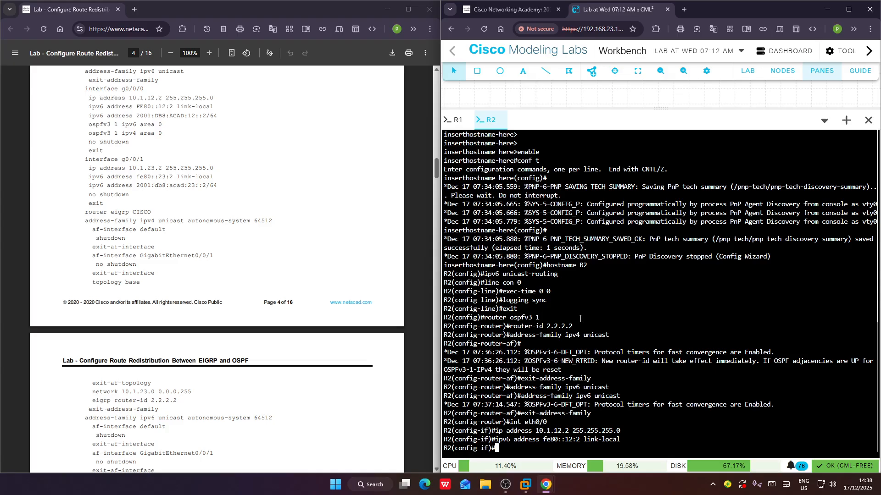
pyautogui.write('ipv6')
pyautogui.write('address 2001')
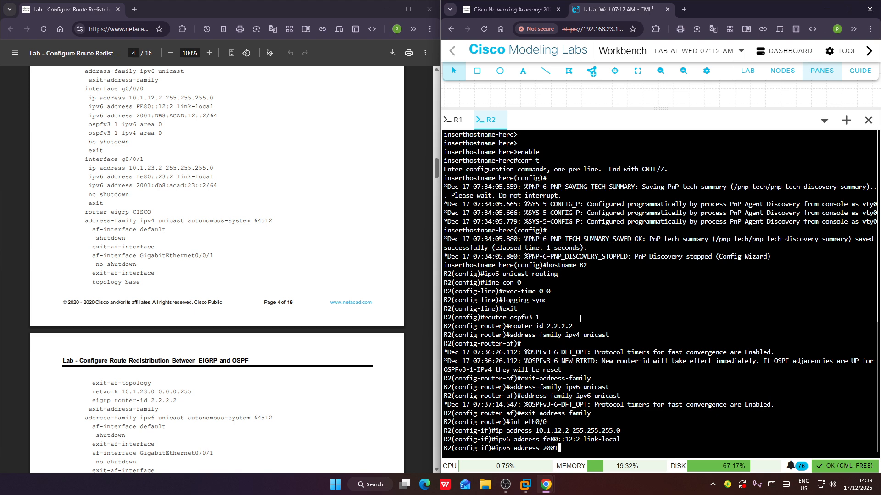
pyautogui.write(':db8:acad:12::2/64')
pyautogui.press('Return')
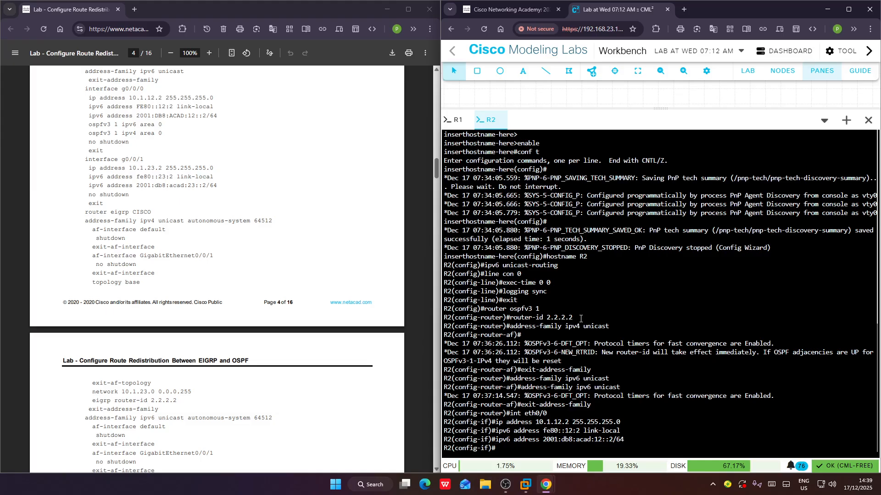
# Enable OSPFv3 process 1 in area 0 for both IPv6 and IPv4 on R2's eth0/0.
pyautogui.write('ospfv3 1 ipv6 area 0')
pyautogui.press('Return')
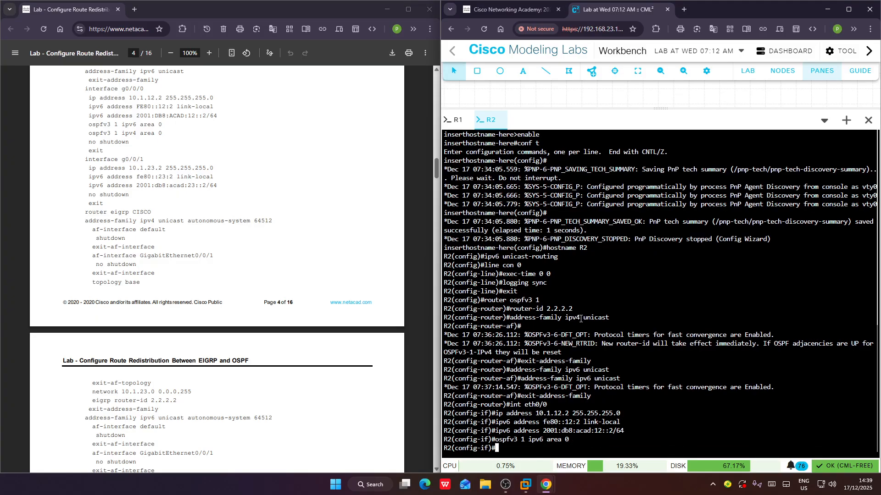
pyautogui.press('Up')
pyautogui.press('Left')
pyautogui.press('Left')
pyautogui.press('Left')
pyautogui.press('Left')
pyautogui.press('Left')
pyautogui.press('Left')
pyautogui.press('Left')
pyautogui.press('Left')
pyautogui.press('BackSpace')
pyautogui.write('4')
pyautogui.press('Return')
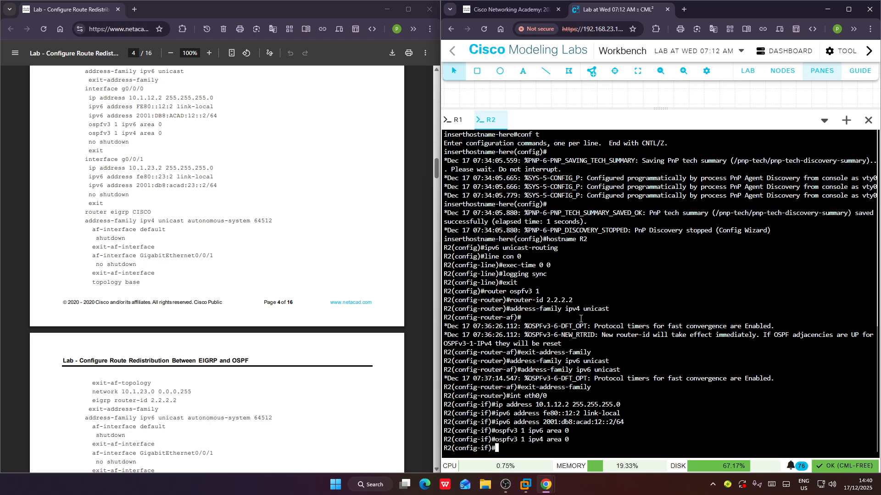
# Bring up R2's eth0/0 with no sh and exit interface configuration.
pyautogui.write('no sh')
pyautogui.press('Return')
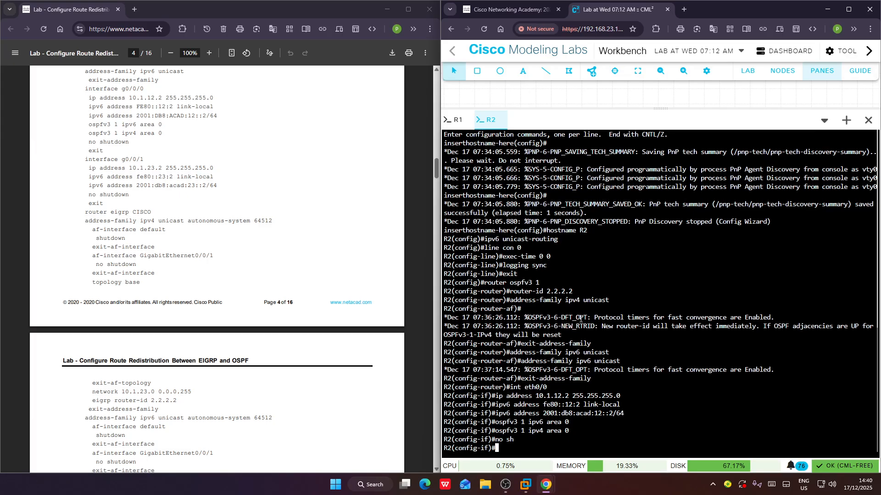
pyautogui.write('ec')
pyautogui.press('BackSpace')
pyautogui.write('xit')
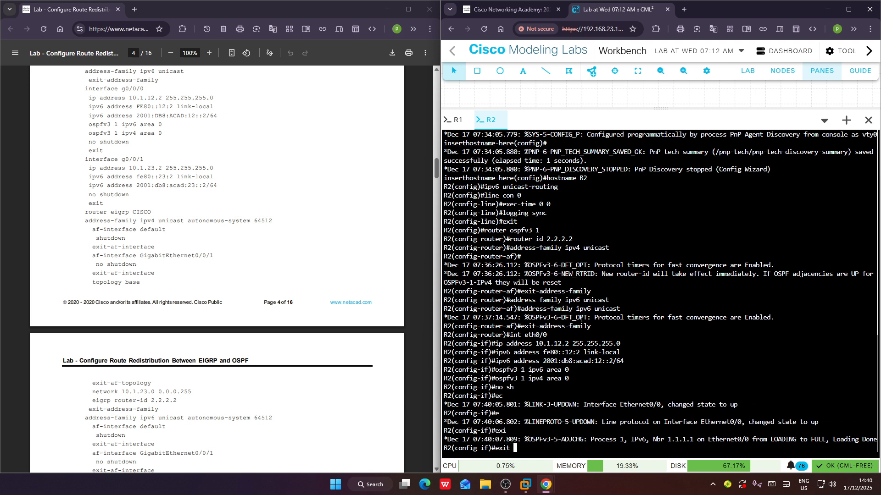
pyautogui.press('Return')
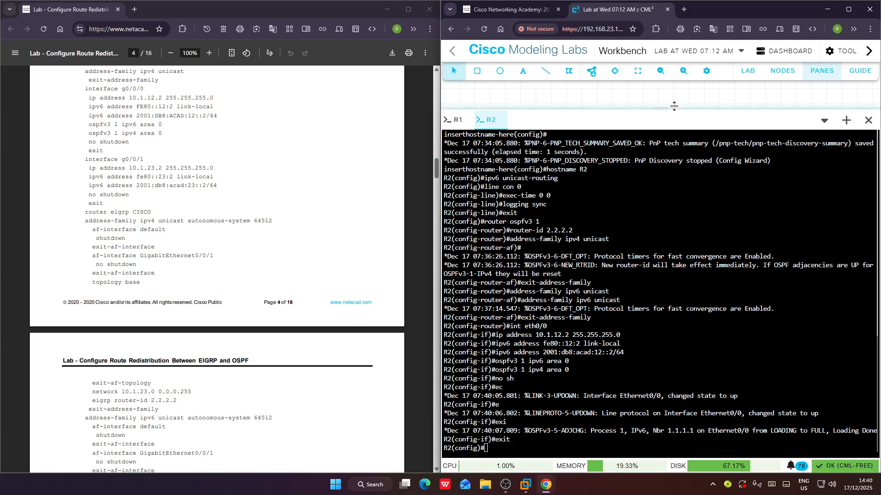
# Check R2's links in the topology, then configure eth0/1 with IPv4 address 10.1.23.2 255.255.255.0 and link-local IPv6 address fe80::23:2.
pyautogui.moveTo(671, 109); pyautogui.dragTo(681, 334)
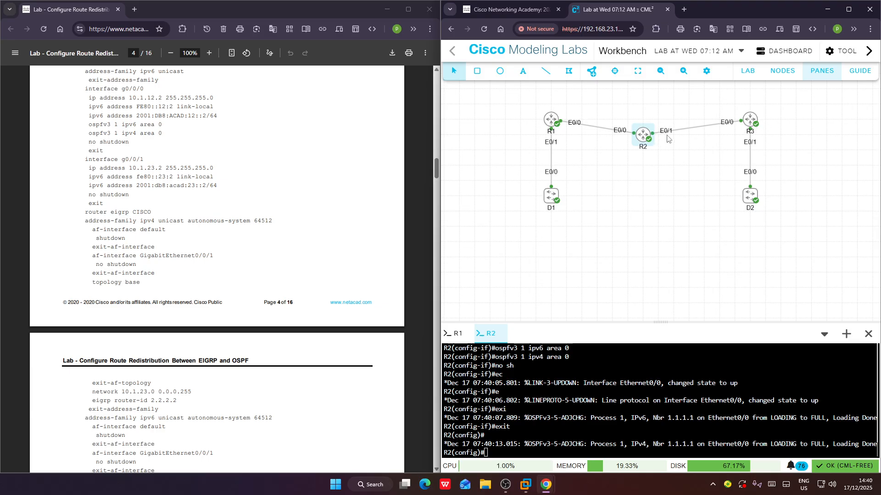
pyautogui.moveTo(602, 323); pyautogui.dragTo(596, 94)
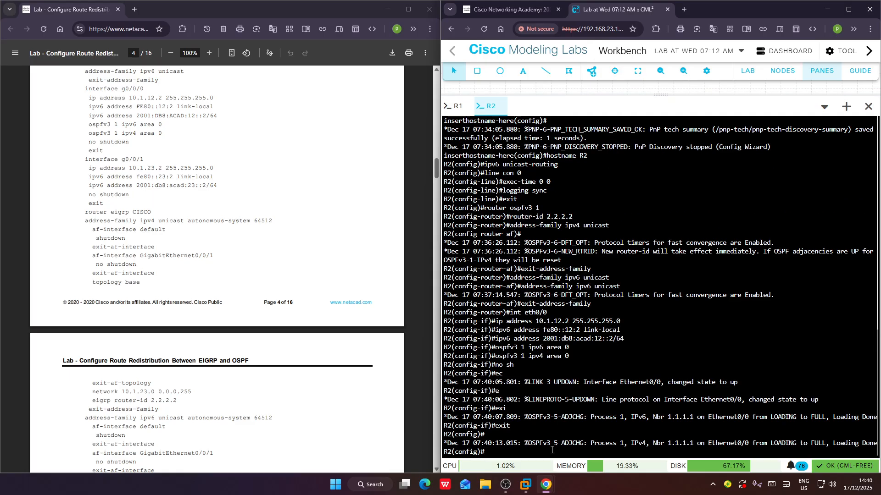
pyautogui.write('int eth0/1')
pyautogui.press('Return')
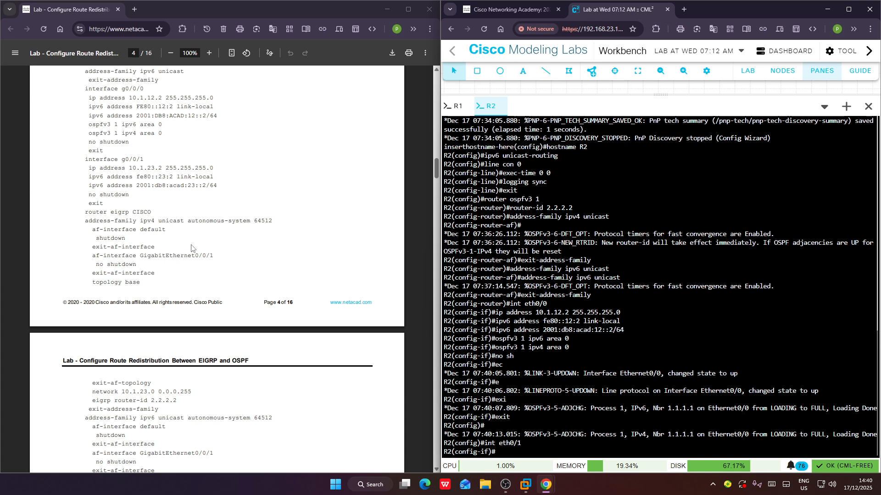
pyautogui.scroll(-1, 191, 248)
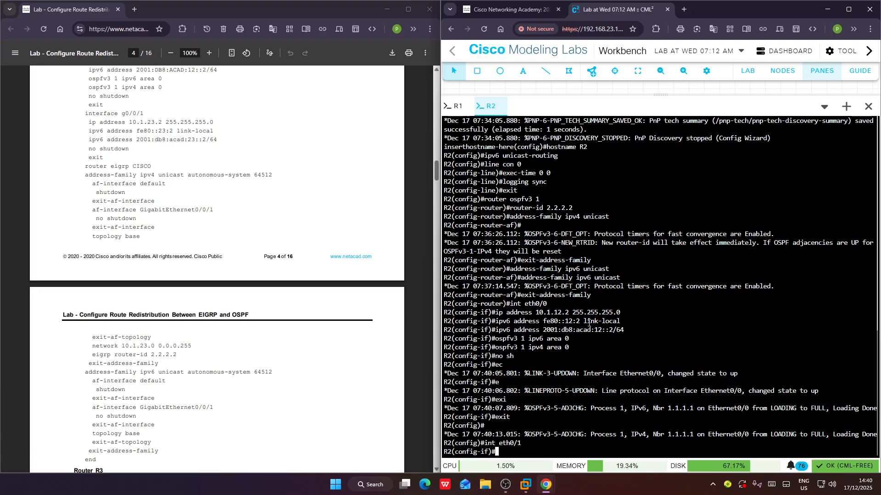
pyautogui.write('ip address 10')
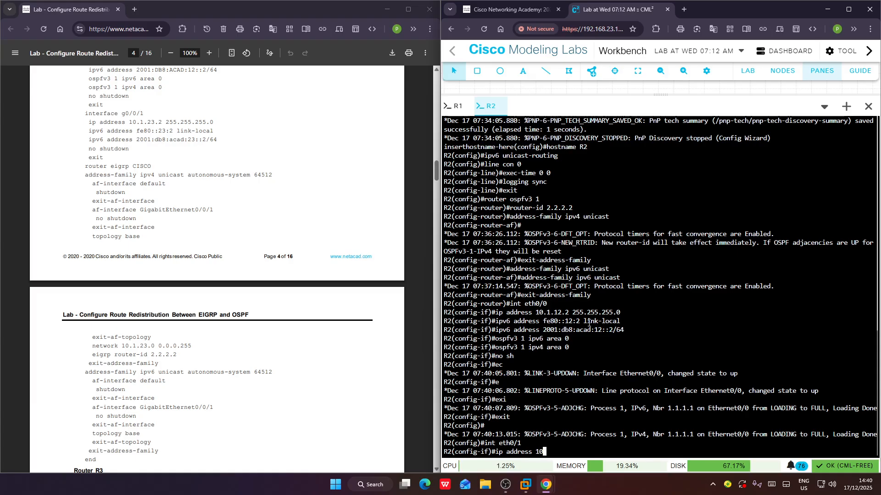
pyautogui.write('.1.23.')
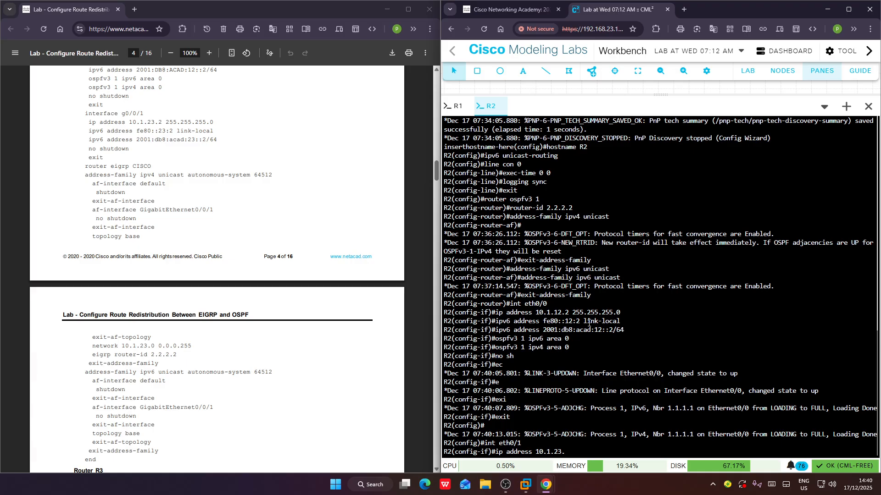
pyautogui.write('2 255.255')
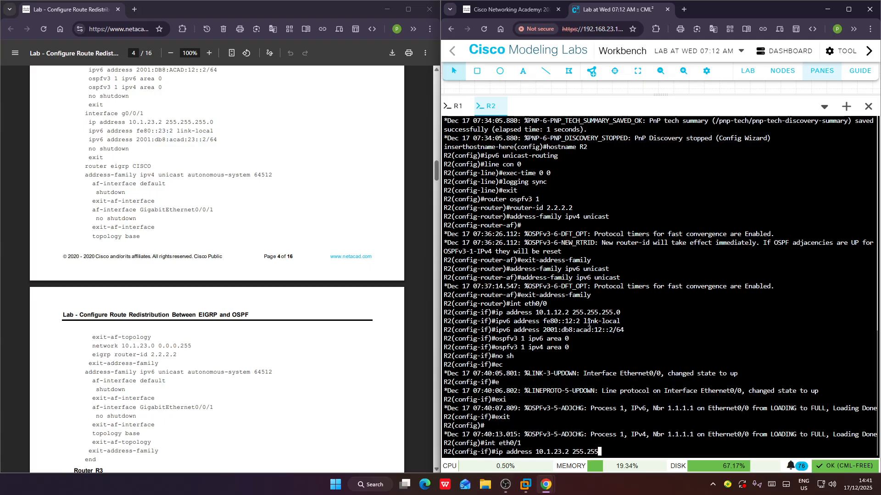
pyautogui.write('.255')
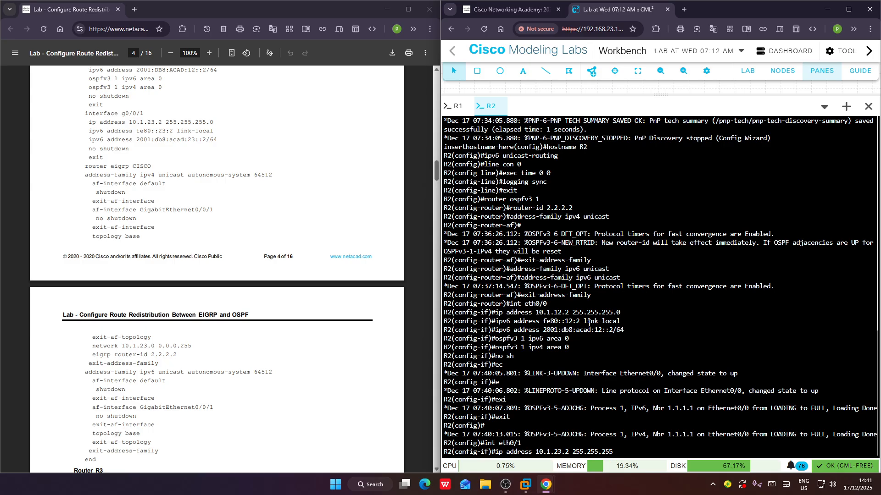
pyautogui.write('.0')
pyautogui.press('Return')
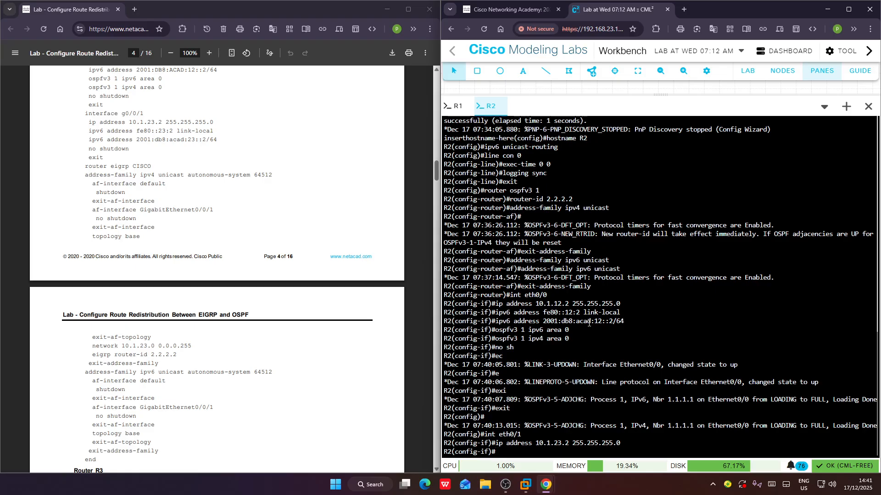
pyautogui.write('ipv6 address fe80::23:2')
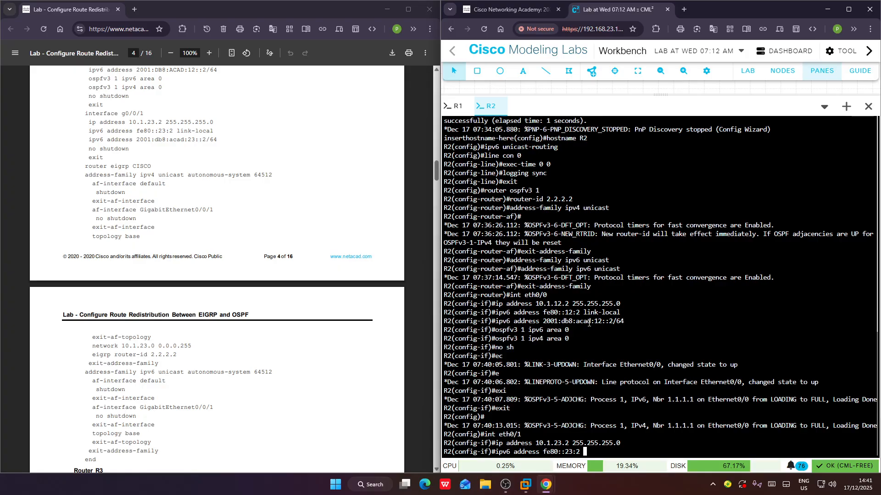
pyautogui.write(' link-local')
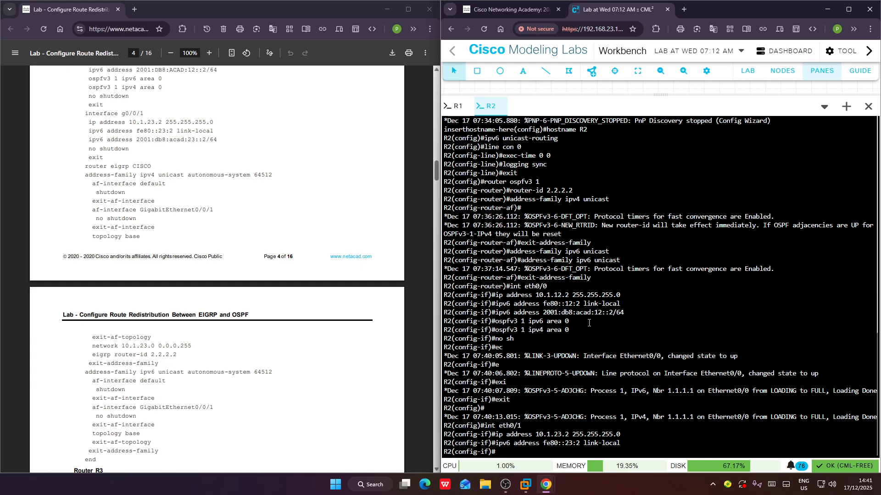
# Assign R2's eth0/1 the global IPv6 address 2001:db8:acad:23::2/64.
pyautogui.write('no sh')
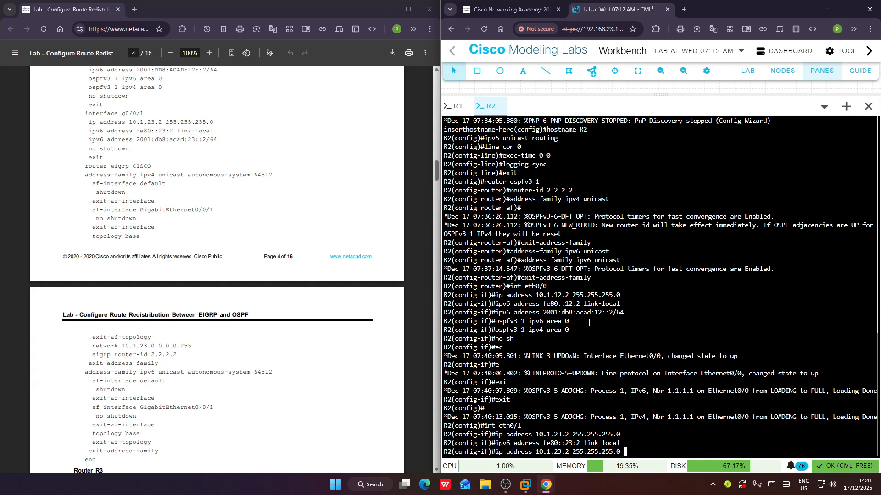
pyautogui.press('Up')
pyautogui.press('Up')
pyautogui.press('Up')
pyautogui.press('Up')
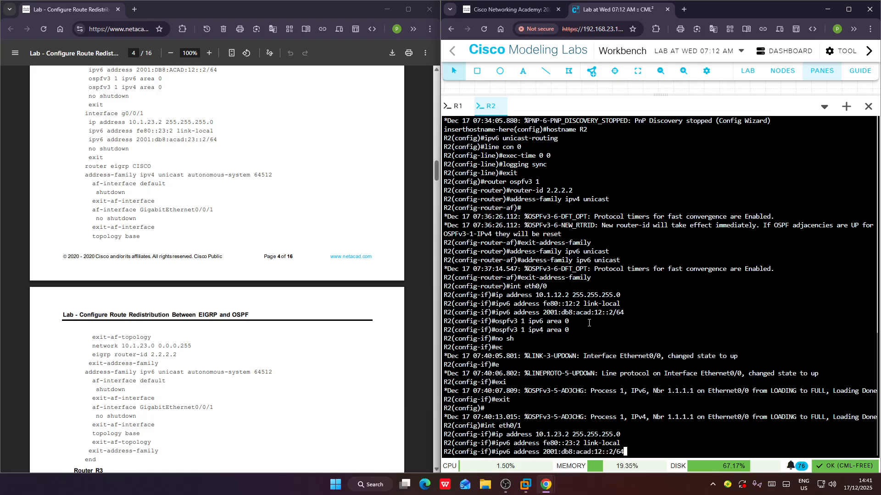
pyautogui.press('Down')
pyautogui.press('Left')
pyautogui.press('Left')
pyautogui.press('Left')
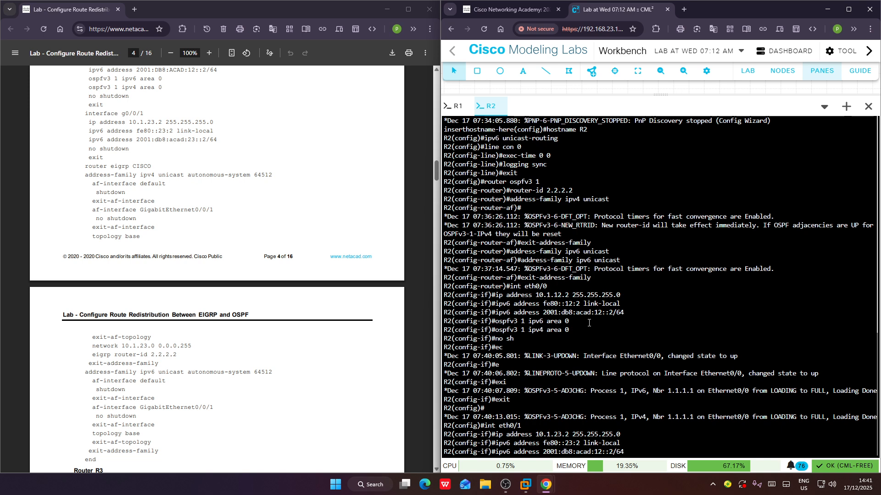
pyautogui.press('Left')
pyautogui.press('Left')
pyautogui.press('Left')
pyautogui.press('Left')
pyautogui.press('BackSpace')
pyautogui.press('BackSpace')
pyautogui.write('23')
pyautogui.press('Return')
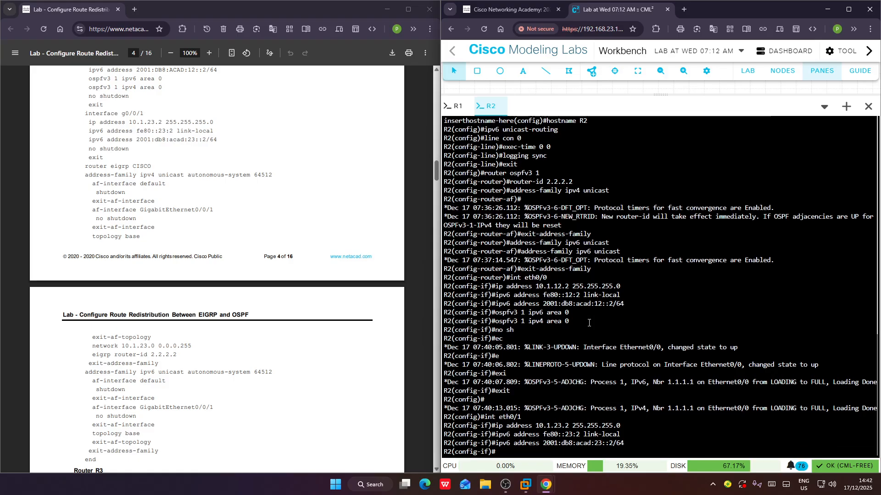
# Bring up R2's eth0/1 with no sh and exit interface configuration.
pyautogui.write('no sh')
pyautogui.press('Return')
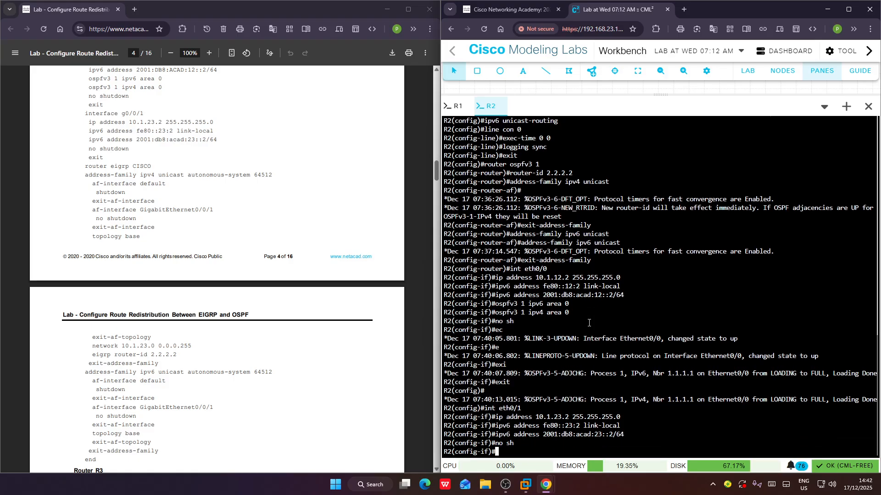
pyautogui.write('exit')
pyautogui.press('Return')
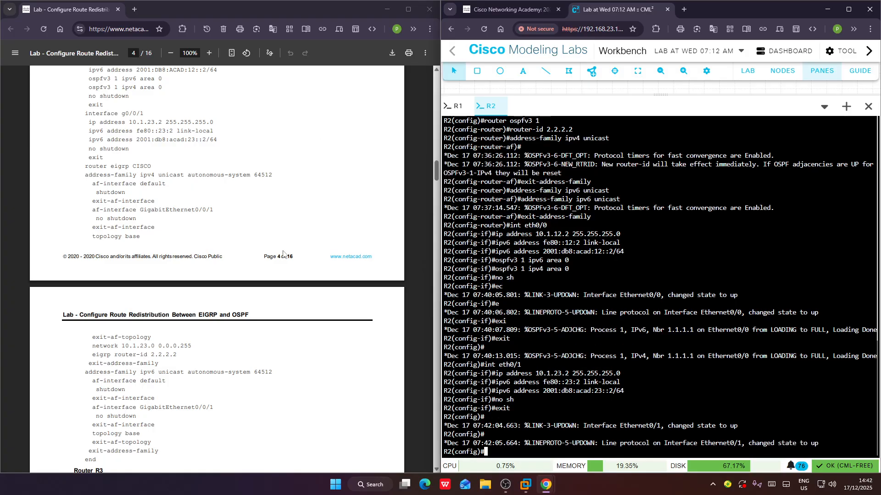
# Start the named EIGRP process cisco on R2 with router eigrp cisco, following the lab guide.
pyautogui.scroll(-2, 176, 207)
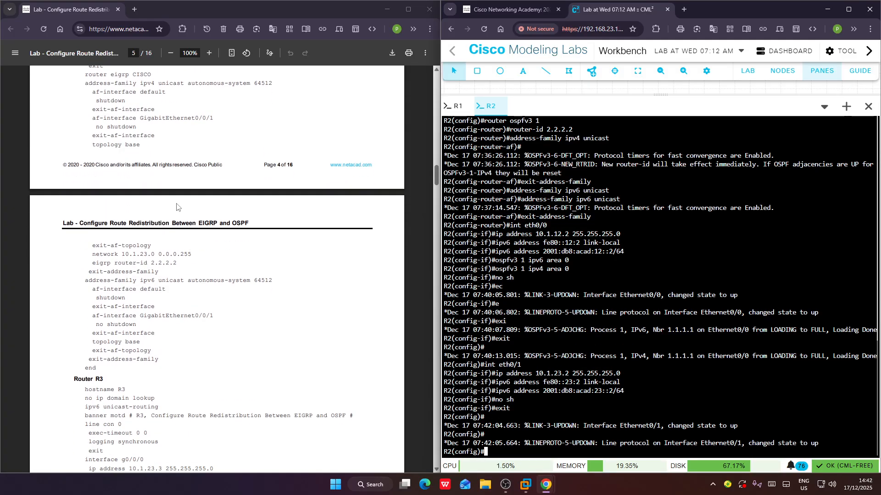
pyautogui.scroll(1, 177, 207)
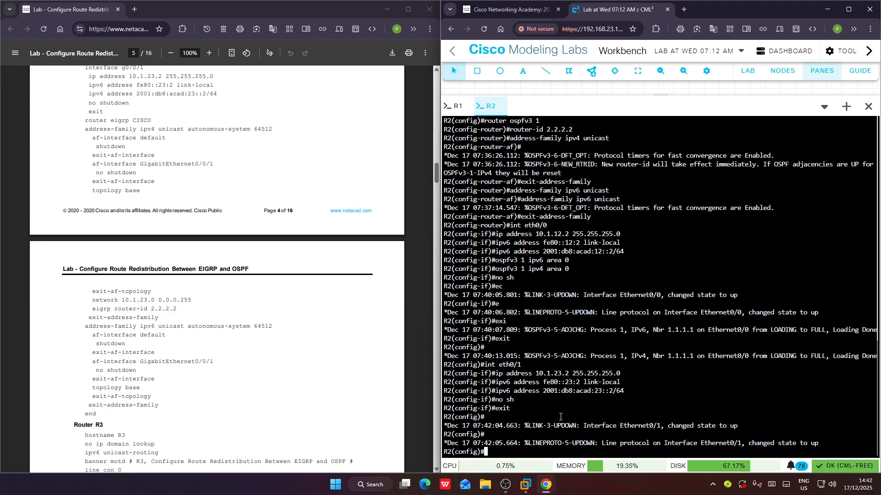
pyautogui.write('router')
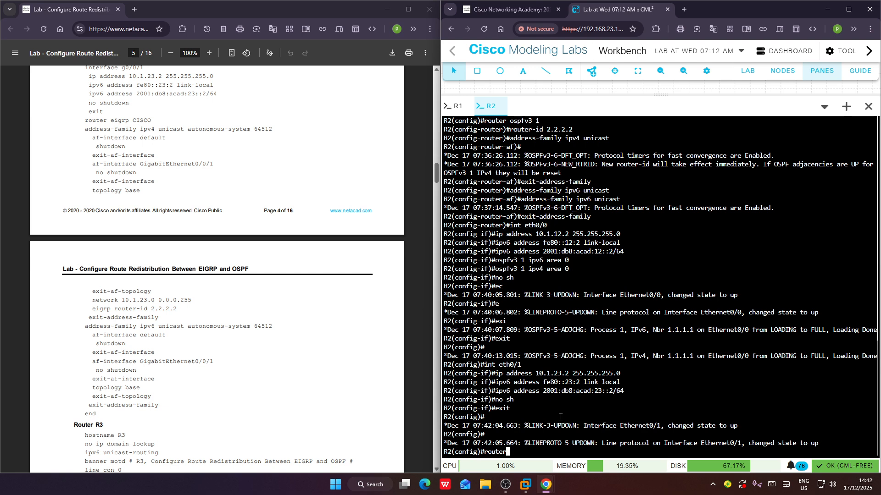
pyautogui.write(' egrp cisco')
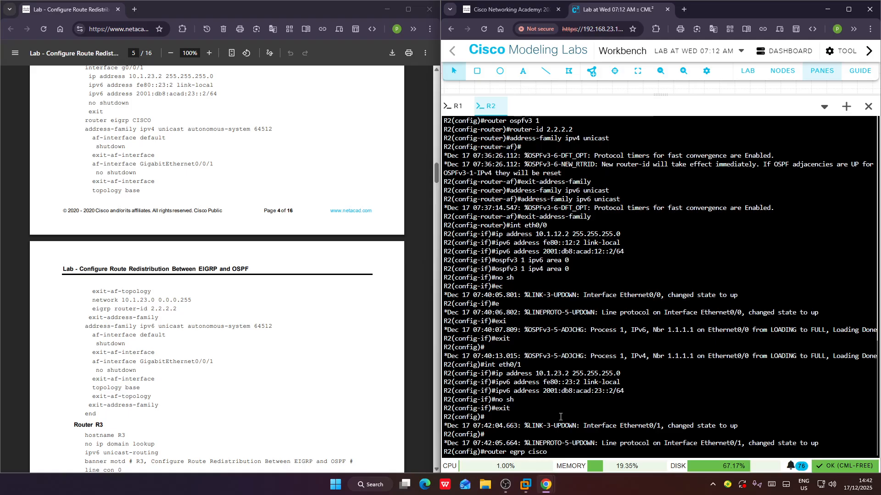
pyautogui.press('Return')
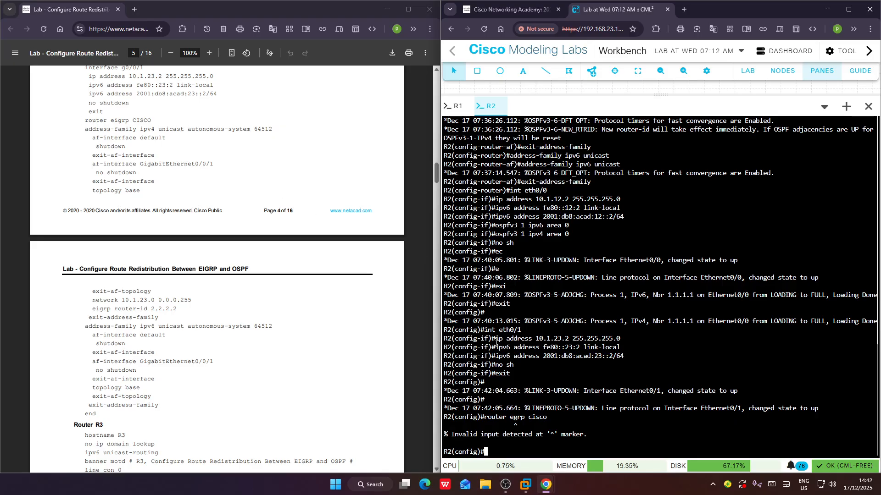
pyautogui.press('Up')
pyautogui.press('Left')
pyautogui.press('Left')
pyautogui.press('Left')
pyautogui.press('Left')
pyautogui.press('Left')
pyautogui.press('Left')
pyautogui.press('Left')
pyautogui.press('Left')
pyautogui.press('Left')
pyautogui.write('i')
pyautogui.press('Return')
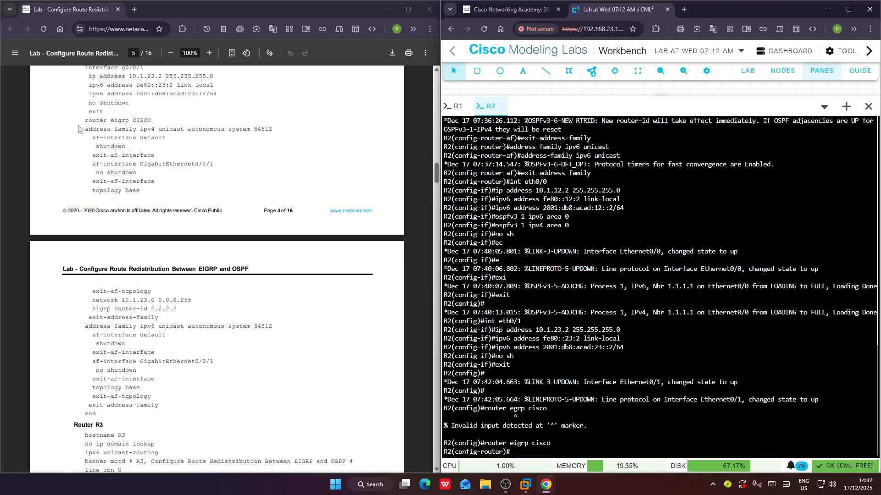
pyautogui.click(166, 150)
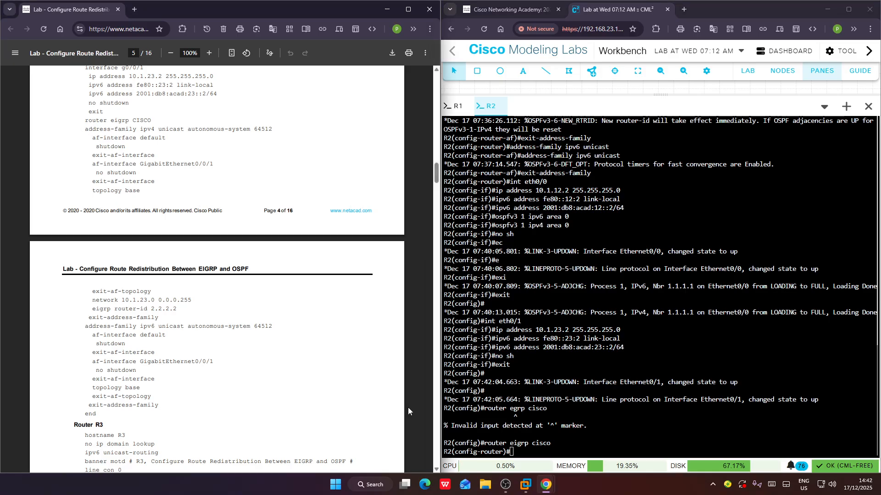
pyautogui.moveTo(496, 479)
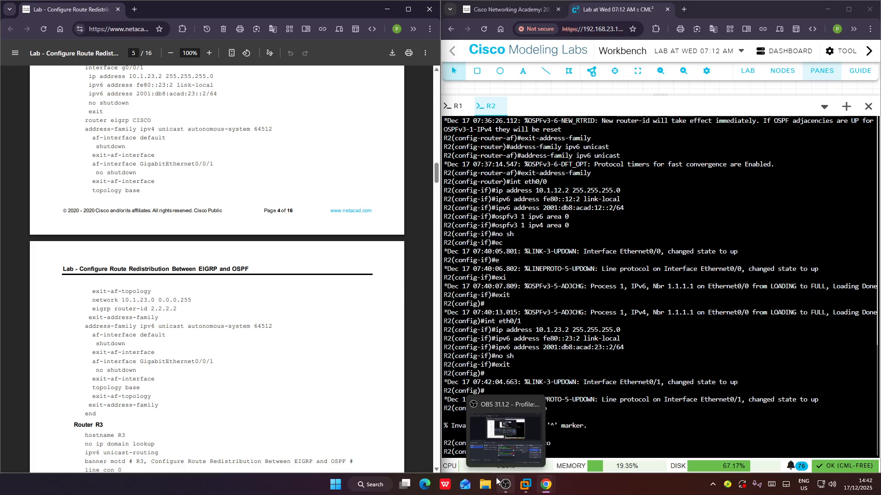
pyautogui.moveTo(523, 483)
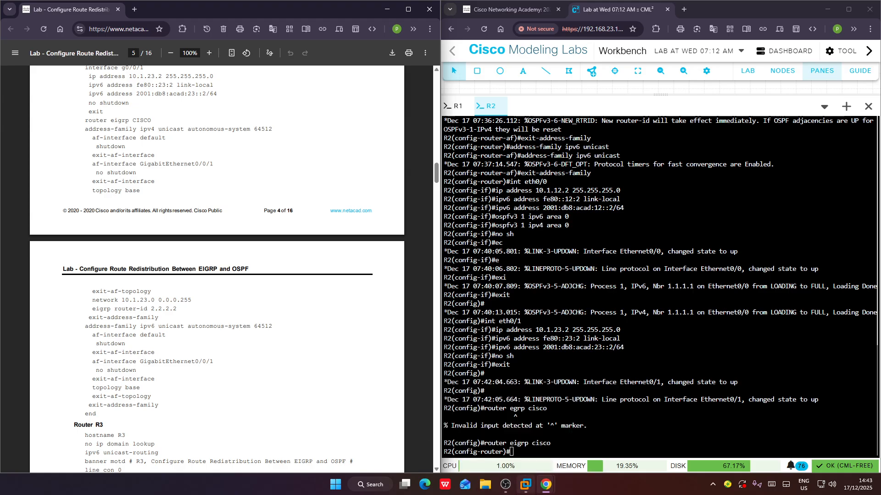
pyautogui.click(506, 484)
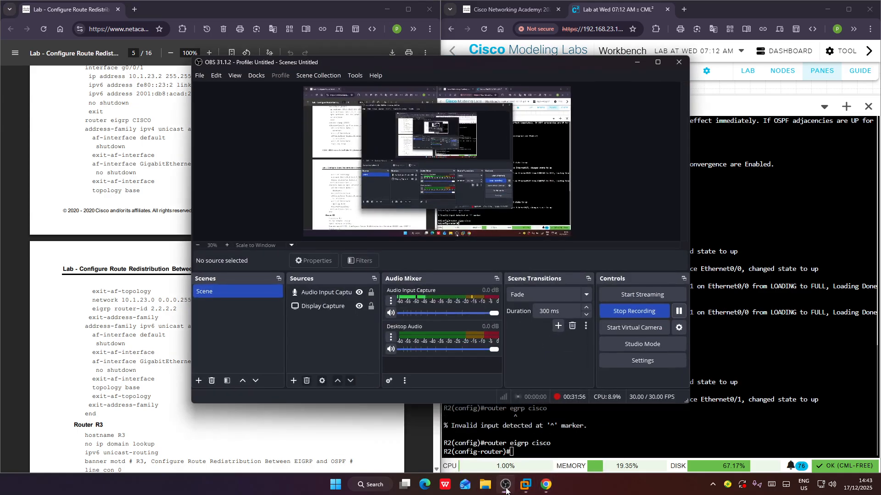
pyautogui.click(506, 485)
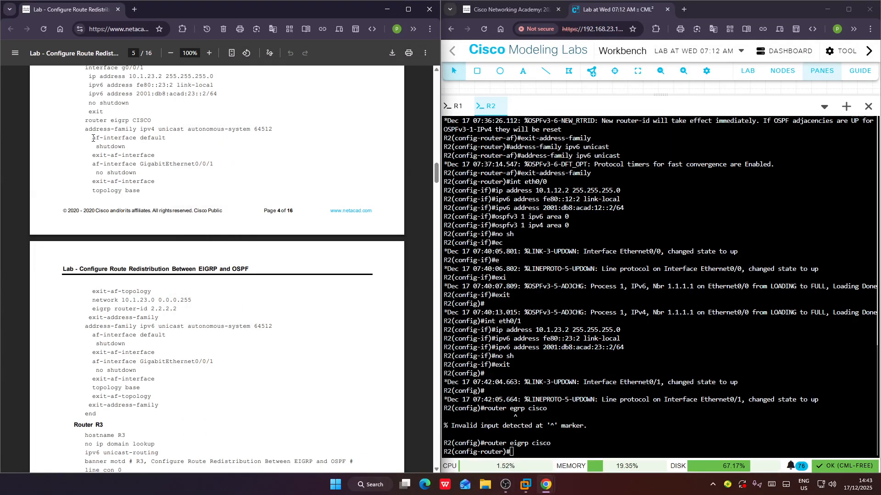
# Try to paste the lab guide's IPv4 unicast address-family block for autonomous system 64512, through exit-af-interface, into R2's console.
pyautogui.moveTo(85, 130); pyautogui.dragTo(156, 159)
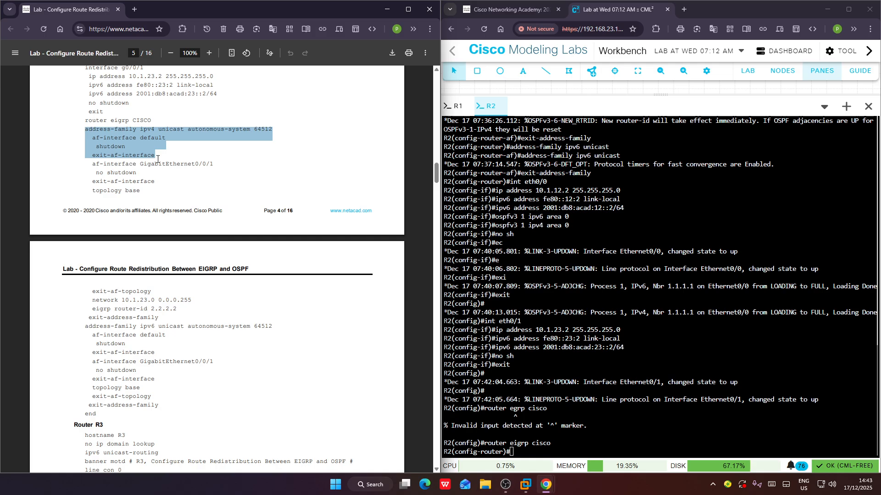
pyautogui.rightClick(551, 324)
pyautogui.click(578, 240)
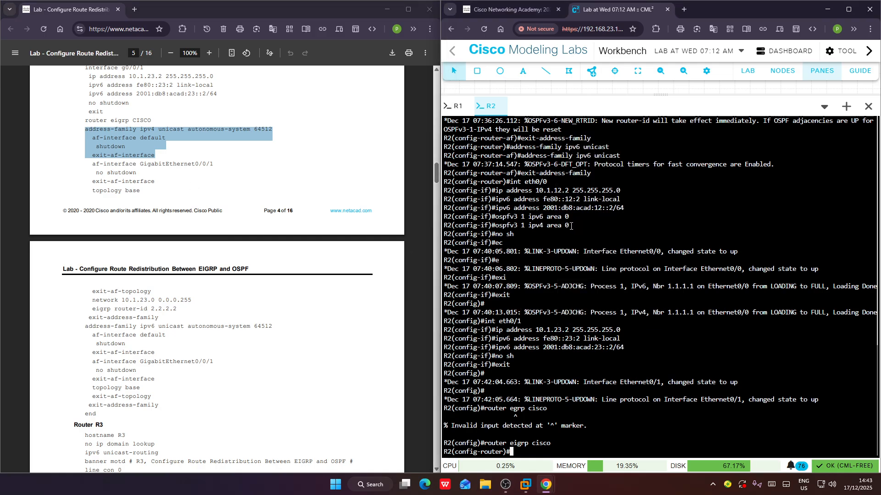
pyautogui.press('Return')
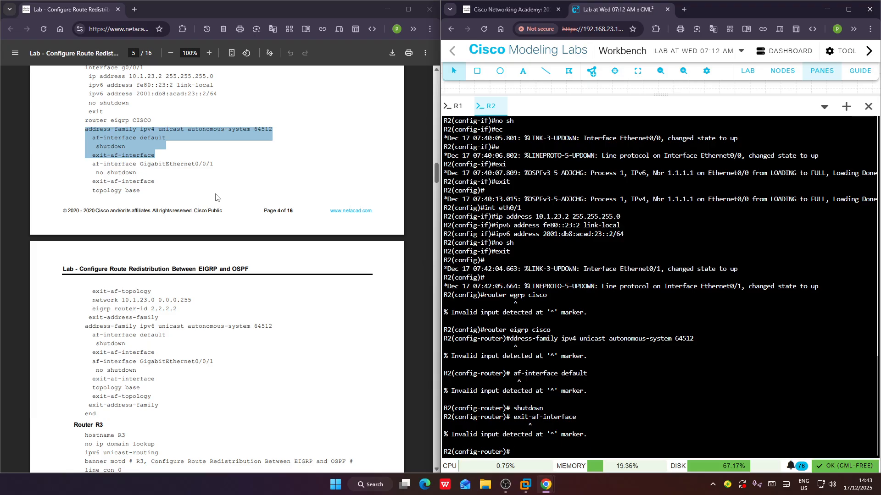
# Copy the lab guide's block from router eigrp CISCO through exit-af-interface into R2, shutting down the default af-interface for IPv4 autonomous system 64512.
pyautogui.click(226, 168)
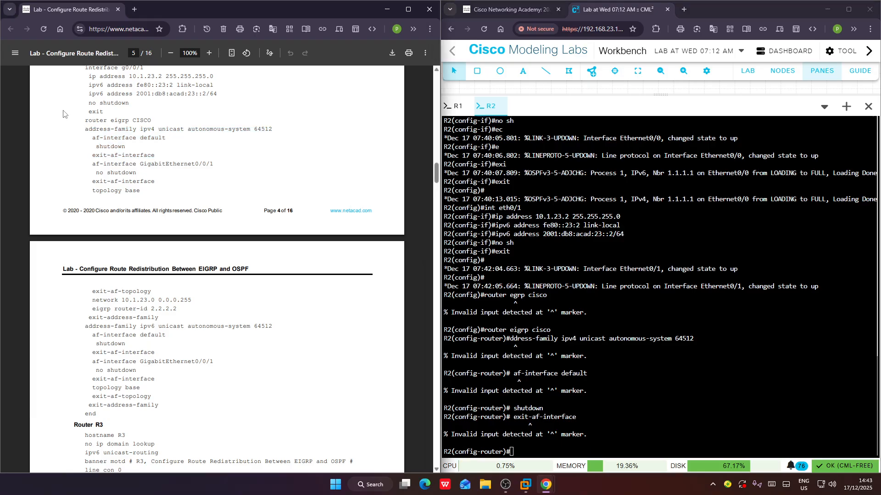
pyautogui.moveTo(84, 120); pyautogui.dragTo(158, 153)
pyautogui.hotkey('ctrl', 'c')
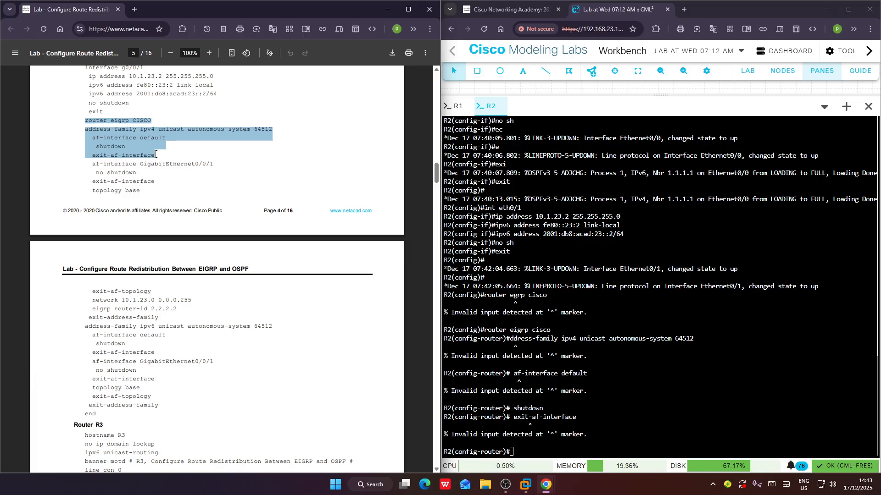
pyautogui.rightClick(565, 192)
pyautogui.click(590, 277)
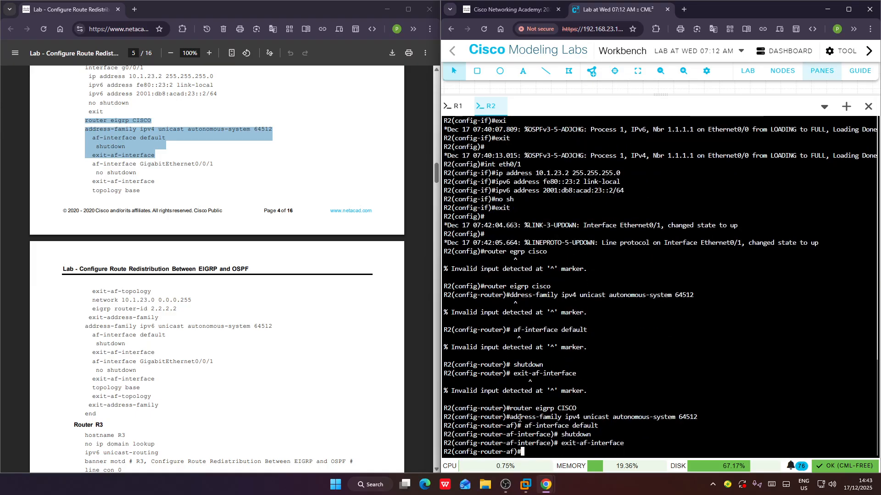
# Enable EIGRP on af-interface eth0/1 in R2's IPv4 address family with no shutdown, and exit the af-interface.
pyautogui.click(240, 201)
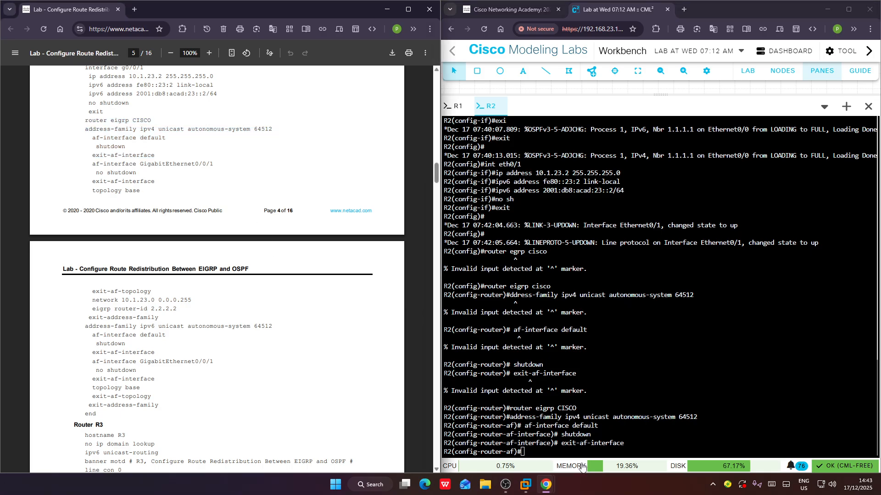
pyautogui.click(570, 444)
pyautogui.write('int')
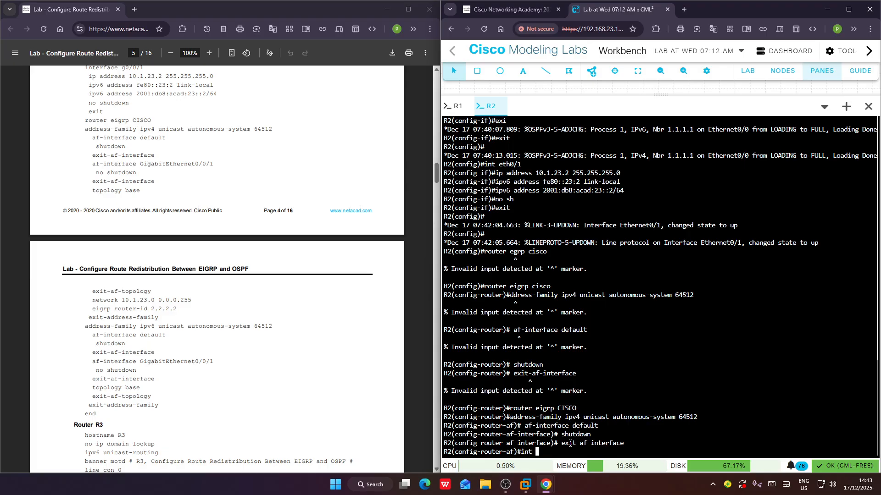
pyautogui.press('BackSpace')
pyautogui.press('BackSpace')
pyautogui.press('BackSpace')
pyautogui.press('BackSpace')
pyautogui.write('af-int eth0/1')
pyautogui.press('Return')
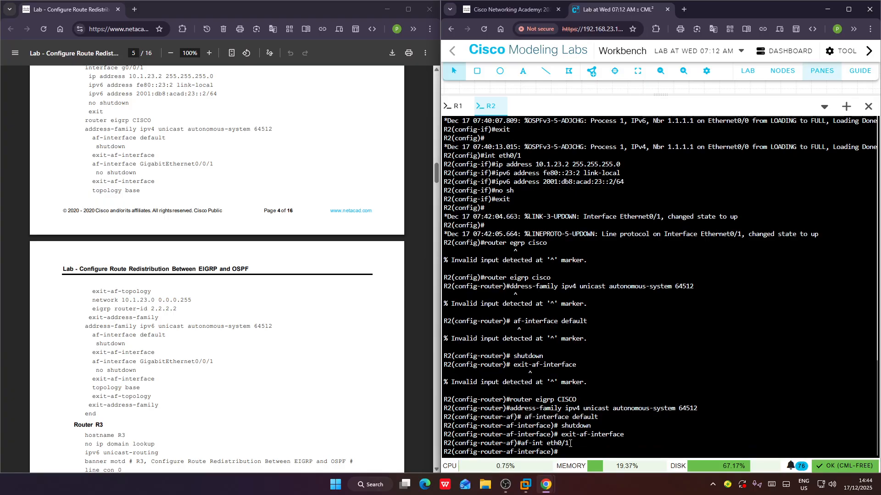
pyautogui.moveTo(96, 176); pyautogui.dragTo(140, 197)
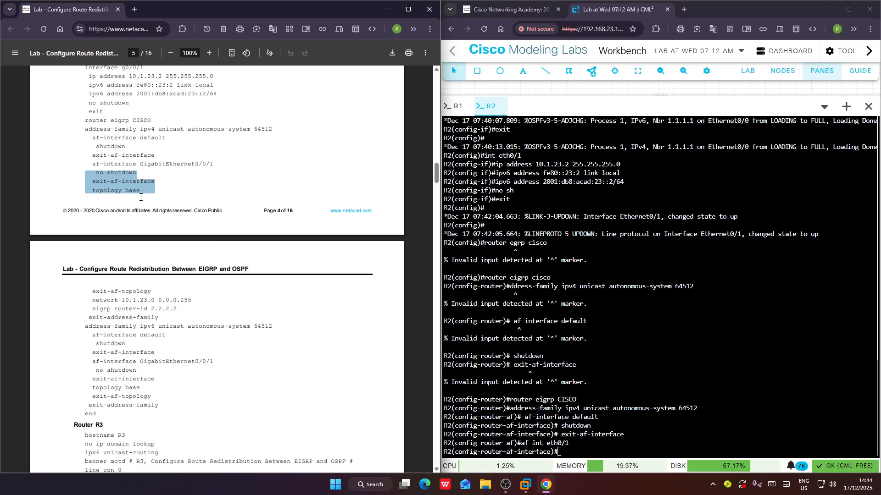
pyautogui.rightClick(597, 413)
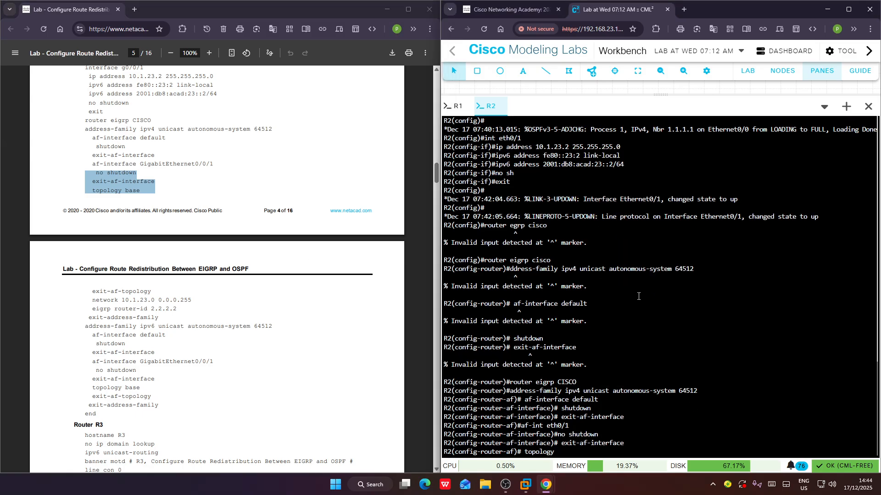
pyautogui.click(638, 296)
pyautogui.press('Return')
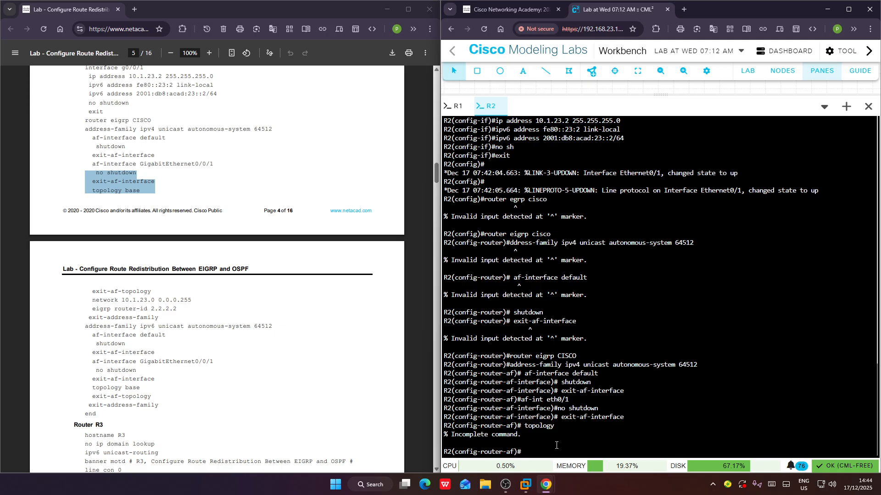
# Enter topology base configuration in R2's IPv4 EIGRP address family.
pyautogui.press('Up')
pyautogui.press('Up')
pyautogui.press('Up')
pyautogui.press('Down')
pyautogui.press('Down')
pyautogui.write('base')
pyautogui.press('Return')
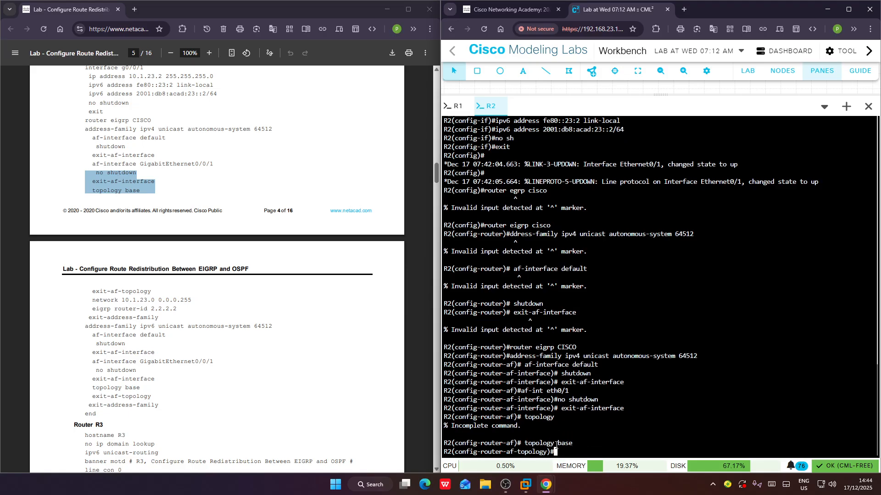
# Leave the topology, add network 10.1.23.0 0.0.0.255 and EIGRP router-id 2.2.2.2 from the lab guide, and exit R2's IPv4 address family.
pyautogui.scroll(-3, 123, 172)
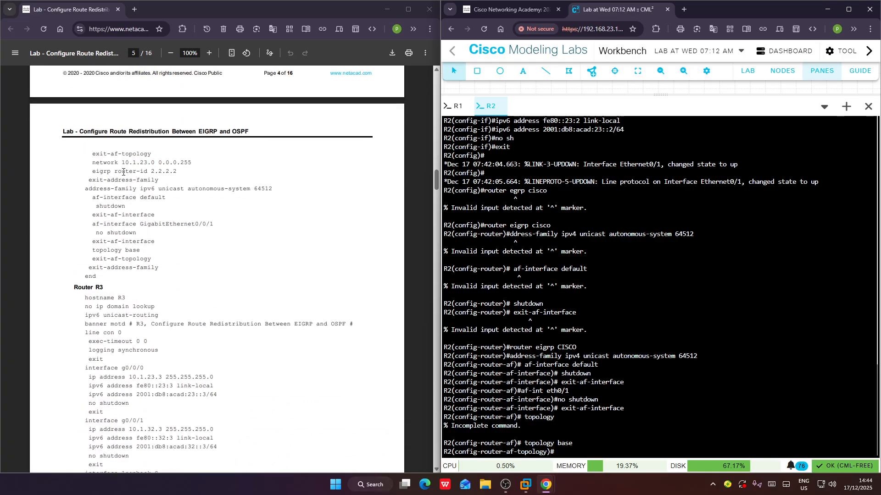
pyautogui.moveTo(95, 152); pyautogui.dragTo(158, 182)
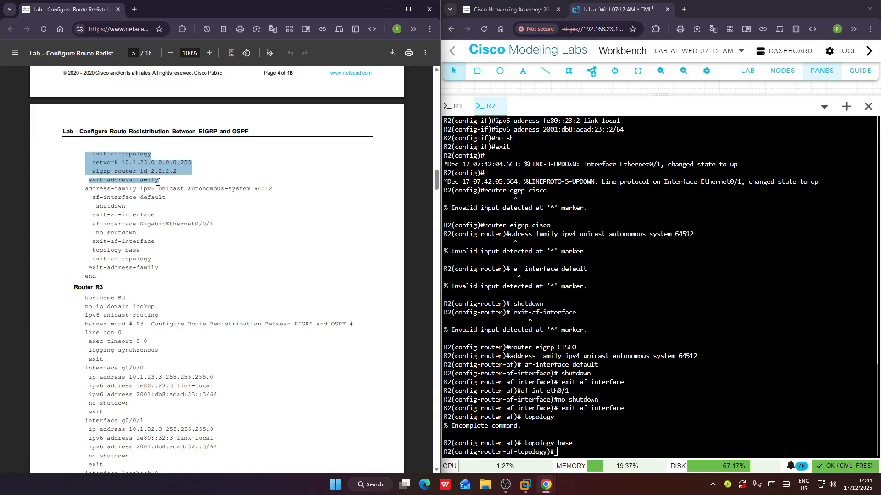
pyautogui.rightClick(659, 428)
pyautogui.click(684, 312)
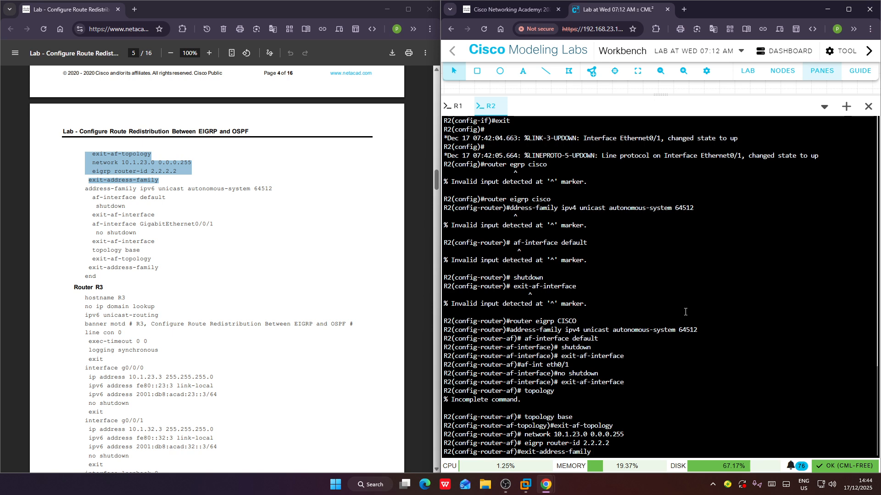
pyautogui.press('Return')
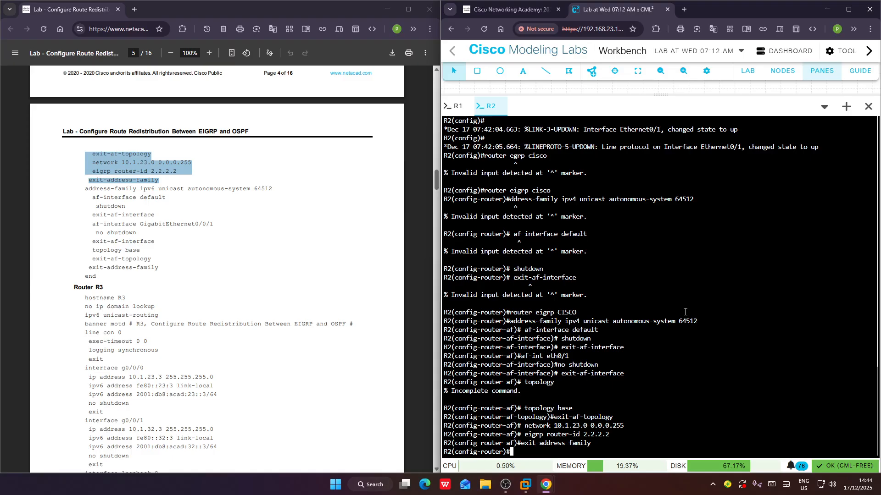
# Copy the lab guide's IPv6 address-family block for autonomous system 64512 into R2, shutting down af-interface default and exiting the af-interface.
pyautogui.moveTo(85, 188); pyautogui.dragTo(157, 219)
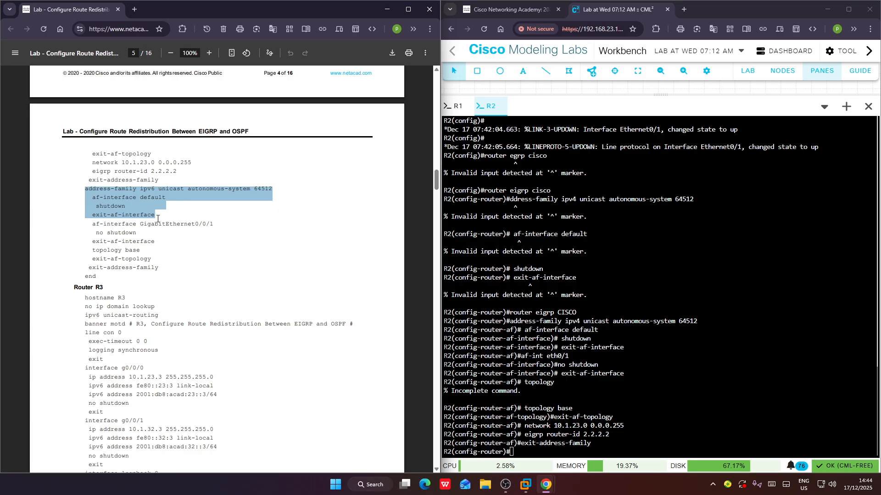
pyautogui.rightClick(537, 347)
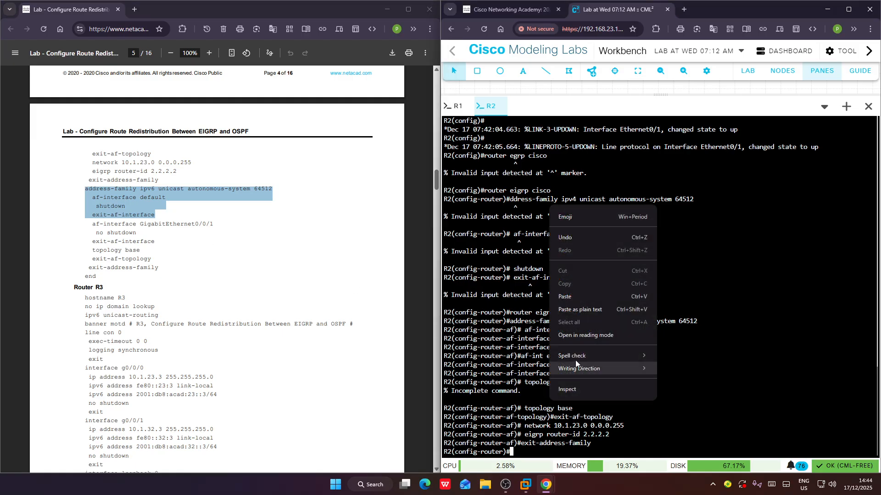
pyautogui.click(600, 289)
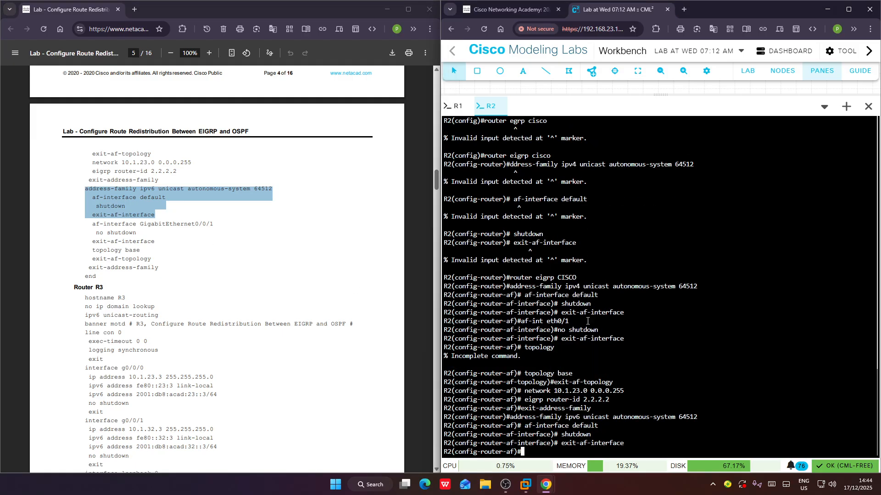
pyautogui.press('Return')
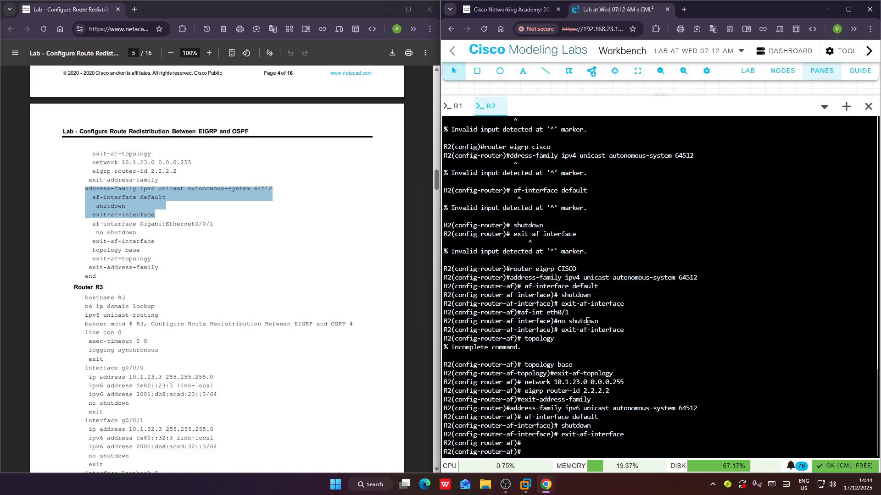
# Enter af-interface eth0/1 configuration in R2's IPv6 EIGRP address family.
pyautogui.write('af-')
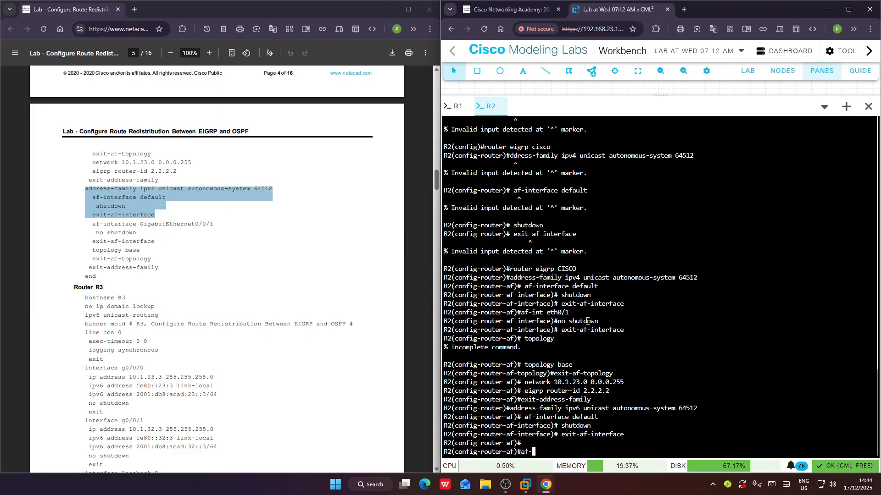
pyautogui.write('int et')
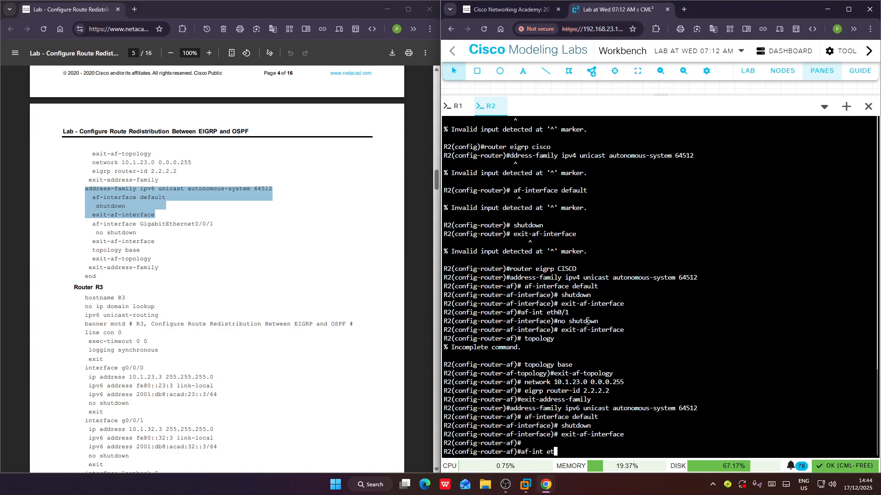
pyautogui.write('h0/1')
pyautogui.press('Return')
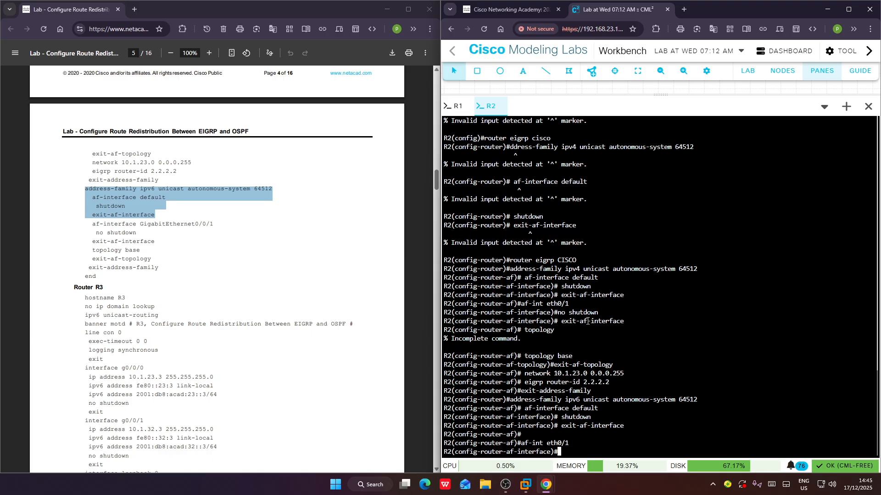
# Copy the lab guide's lines from no shutdown through end into R2, enabling the af-interface, passing through topology base and ending configuration.
pyautogui.click(329, 345)
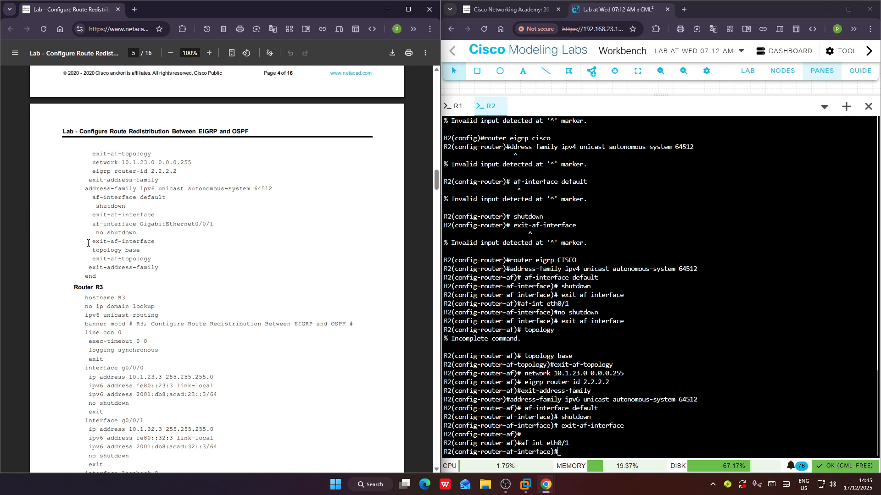
pyautogui.moveTo(97, 235); pyautogui.dragTo(153, 267)
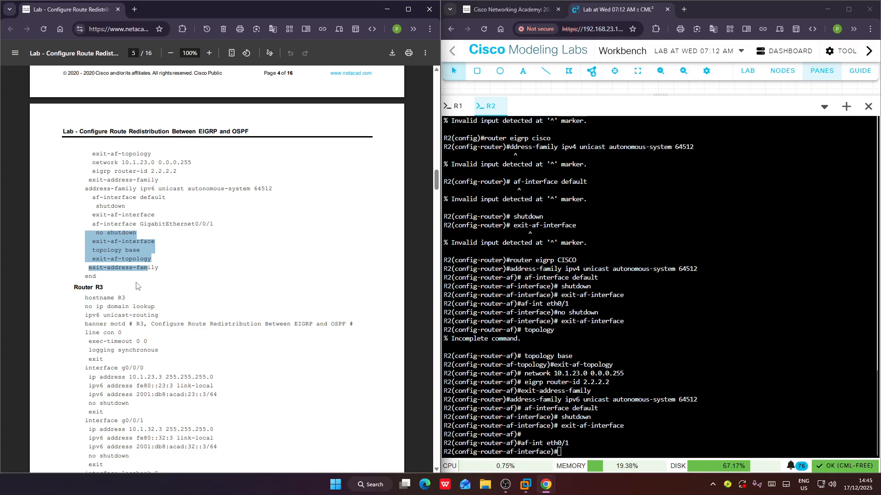
pyautogui.click(126, 250)
pyautogui.moveTo(96, 234); pyautogui.dragTo(99, 275)
pyautogui.hotkey('ctrl', 'c')
pyautogui.rightClick(627, 362)
pyautogui.click(661, 259)
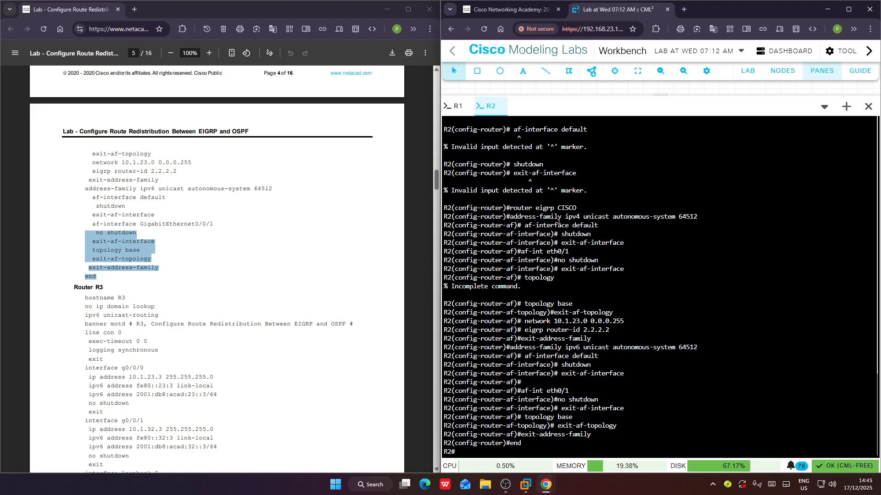
pyautogui.click(180, 292)
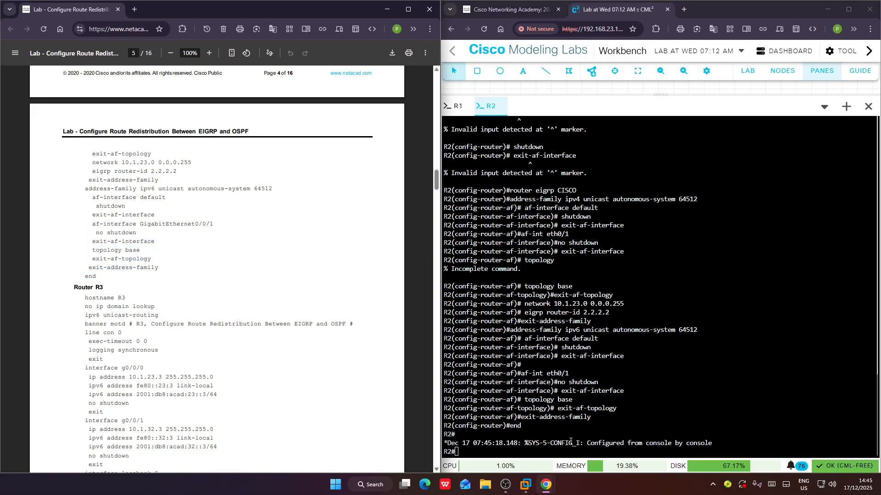
pyautogui.click(509, 485)
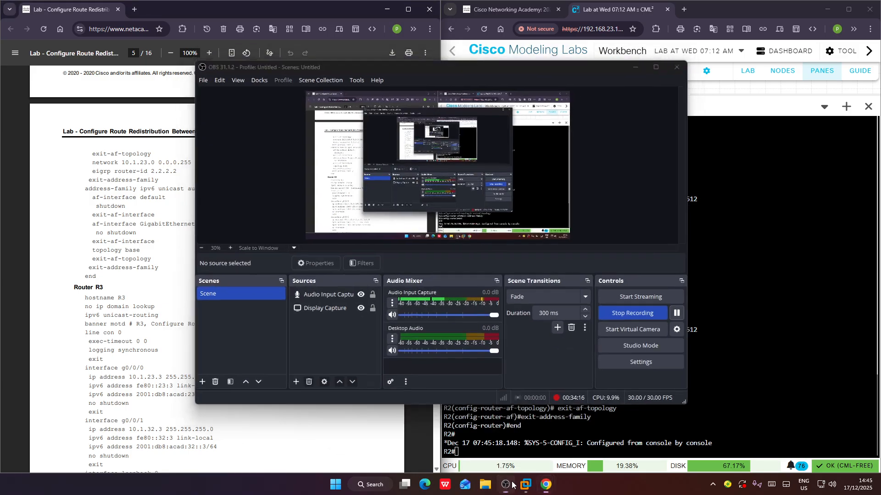
pyautogui.click(512, 485)
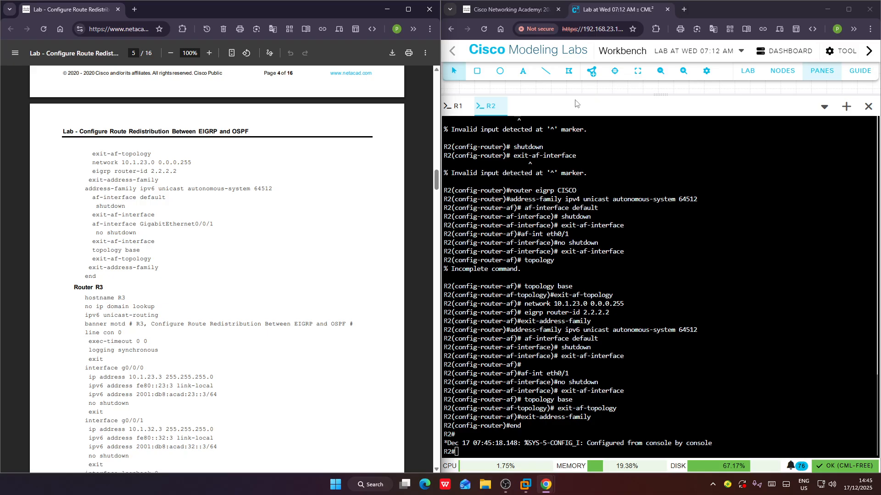
# Open the console of router R3 from the topology and enlarge the console pane.
pyautogui.moveTo(584, 95); pyautogui.dragTo(598, 267)
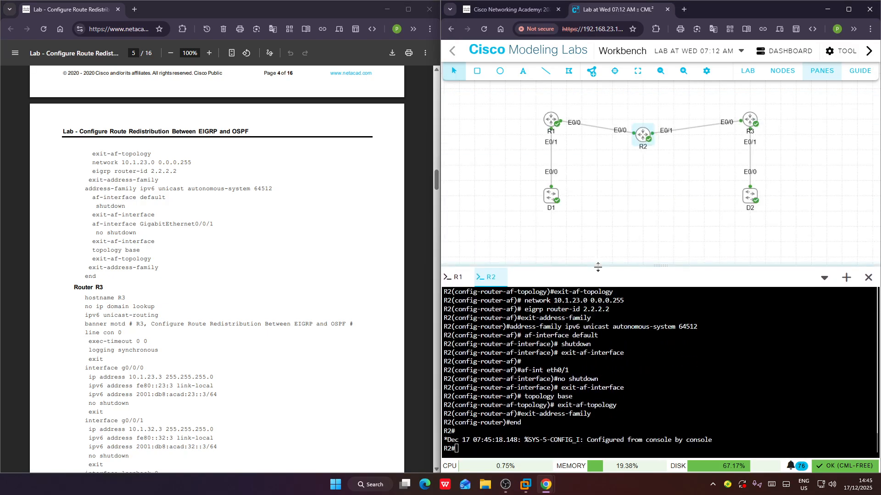
pyautogui.rightClick(753, 122)
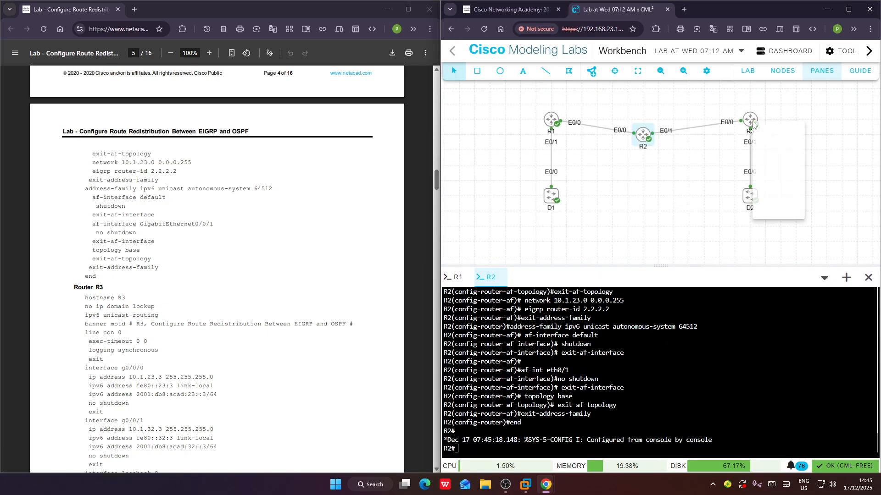
pyautogui.click(796, 230)
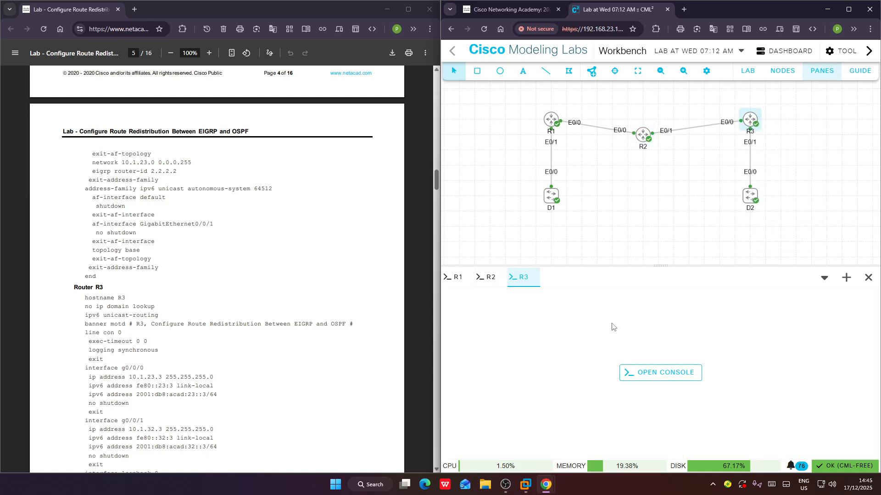
pyautogui.click(634, 372)
pyautogui.moveTo(587, 268); pyautogui.dragTo(563, 84)
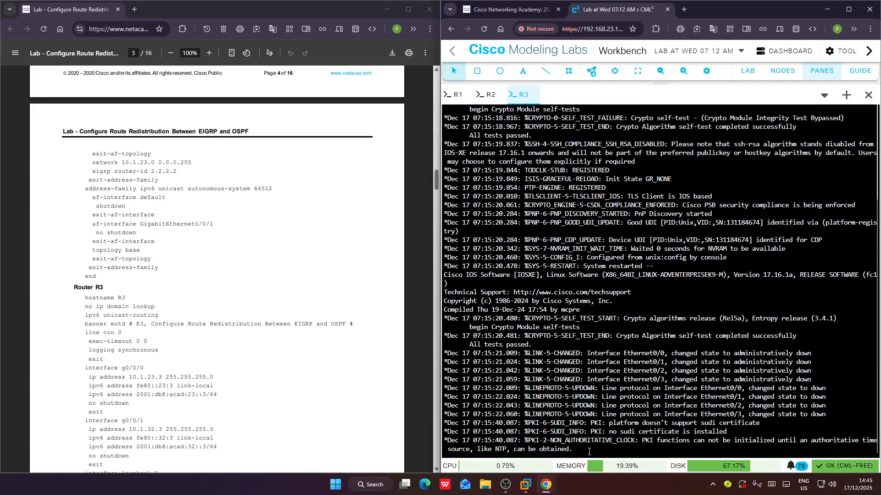
# Wake R3's console and enter global configuration mode with enable and conf t.
pyautogui.press('Return')
pyautogui.press('Return')
pyautogui.press('Return')
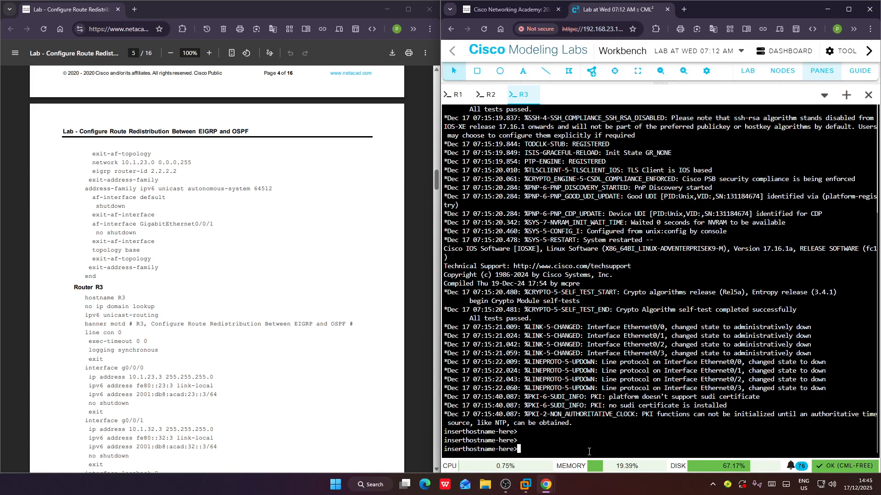
pyautogui.write('enable')
pyautogui.press('Return')
pyautogui.write('conf t')
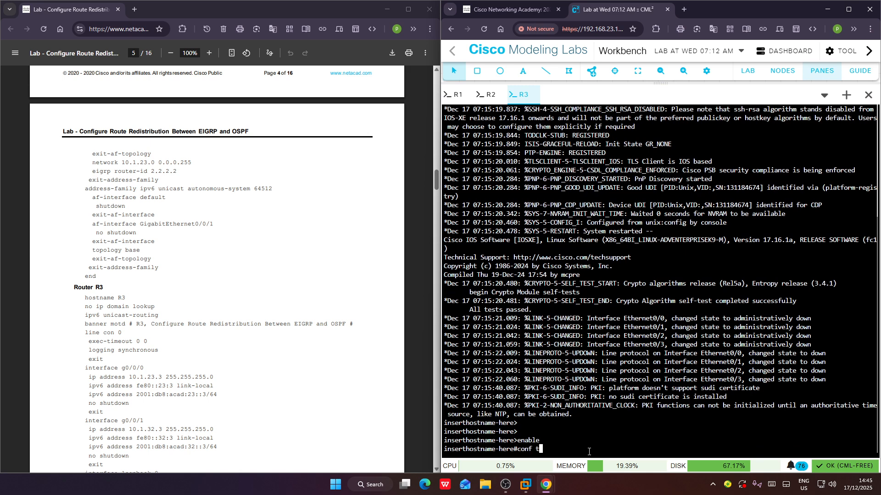
pyautogui.press('Return')
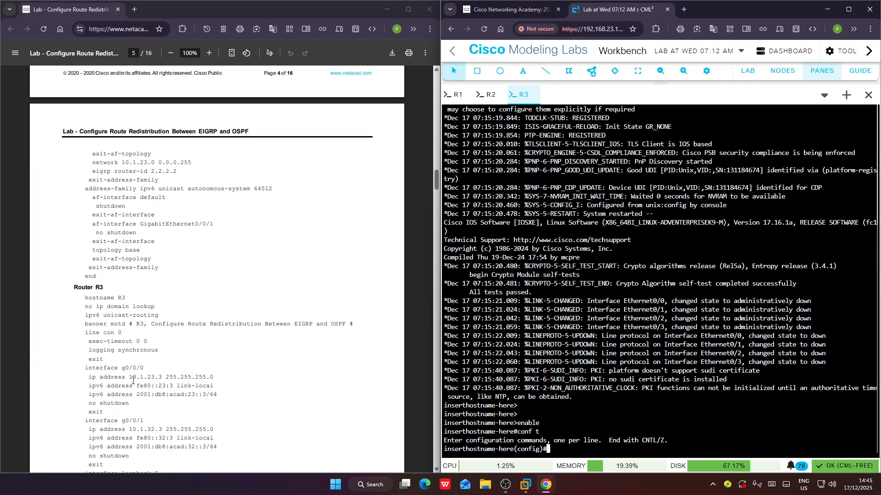
# Set the router's hostname to R3, following the lab guide's Router R3 section.
pyautogui.scroll(-5, 205, 269)
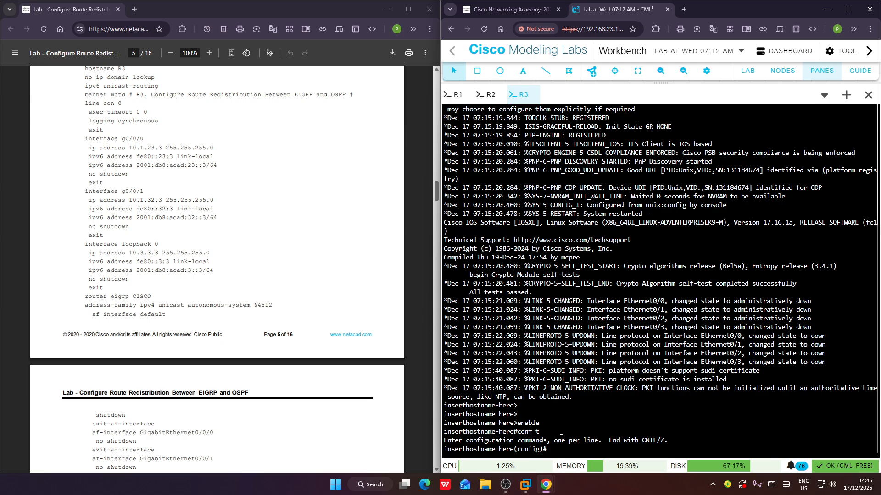
pyautogui.write('hostname ')
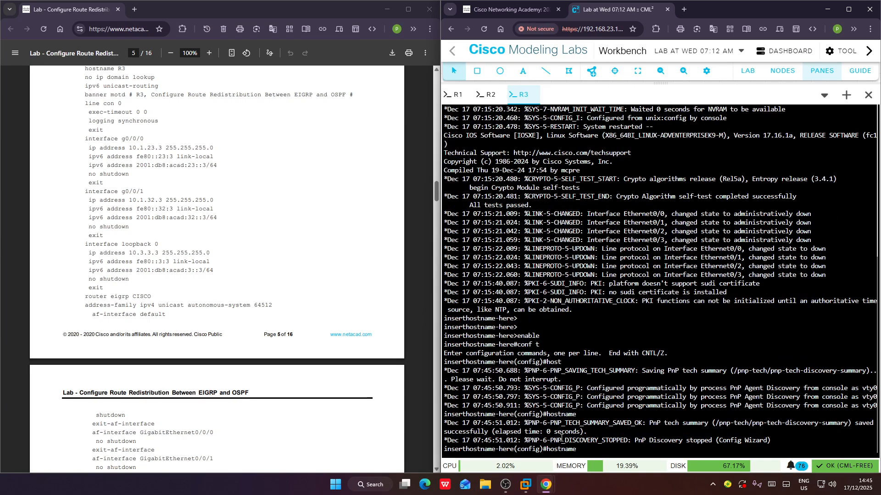
pyautogui.write('R2')
pyautogui.write('3')
pyautogui.press('Return')
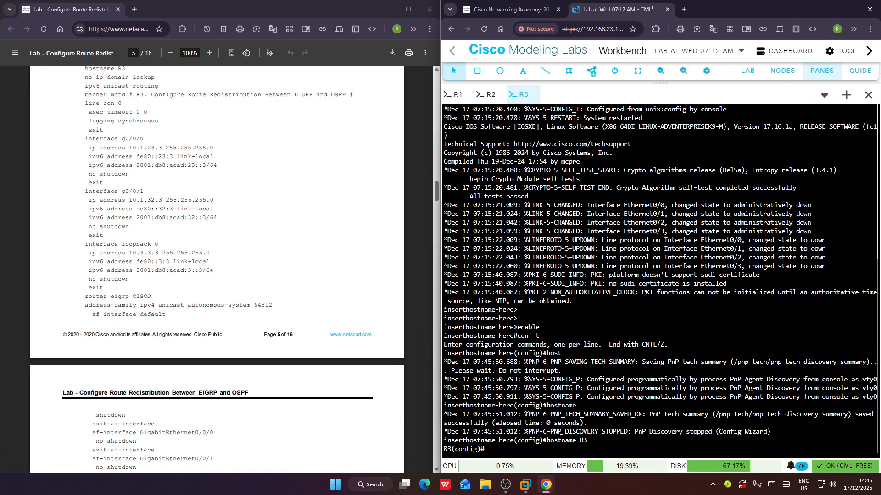
# Disable domain lookup and enable ipv6 unicast-routing on R3.
pyautogui.write('no ip domain look')
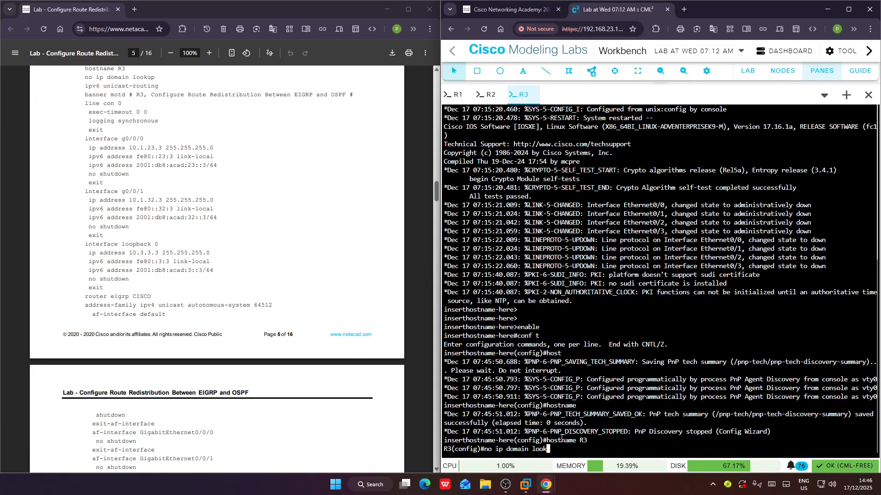
pyautogui.write('up')
pyautogui.press('Return')
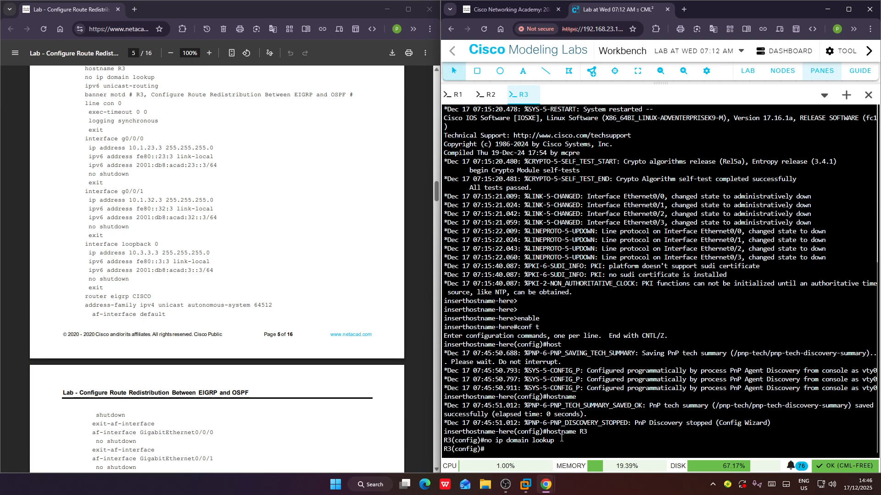
pyautogui.write('ipv6 unicast-')
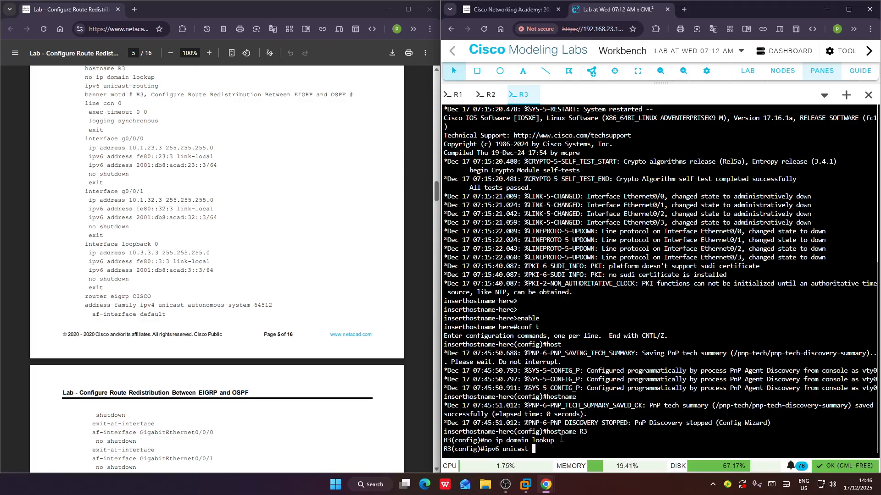
pyautogui.write('routing')
pyautogui.press('Return')
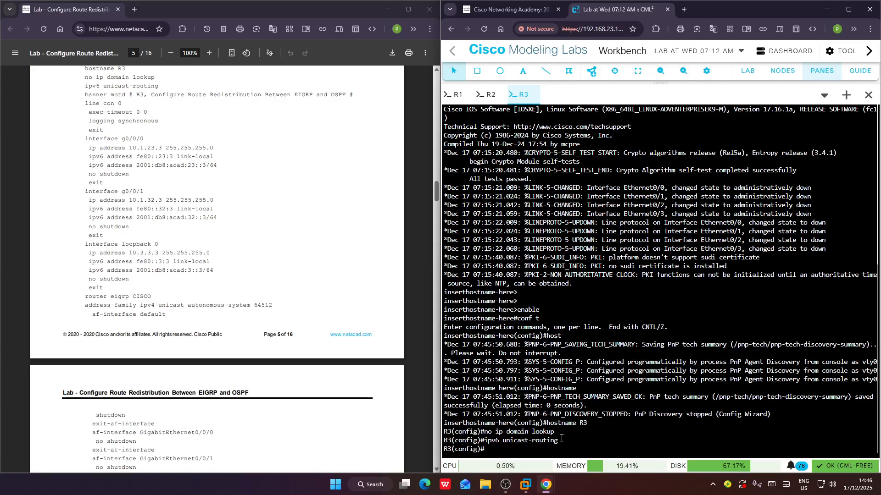
# Configure R3's line con 0 with exec-timeout 0 0 and logging synchronous, and exit the line configuration.
pyautogui.write('line con 0')
pyautogui.press('Return')
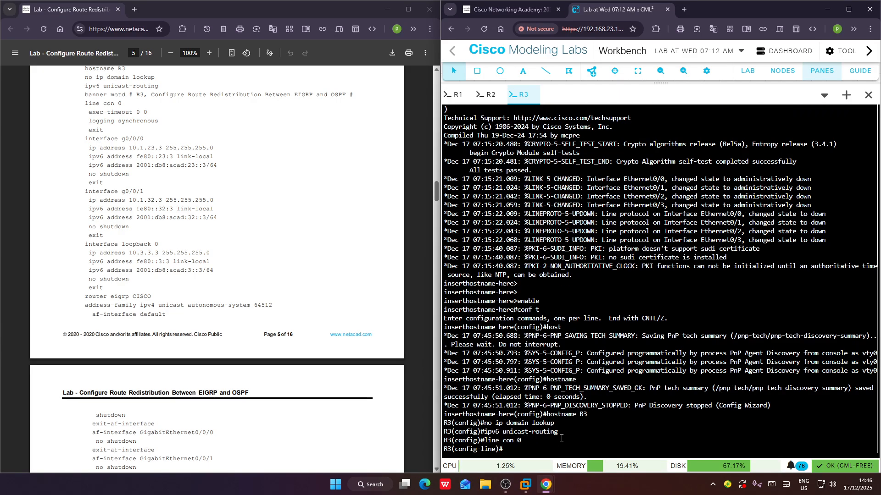
pyautogui.write('exec-ti')
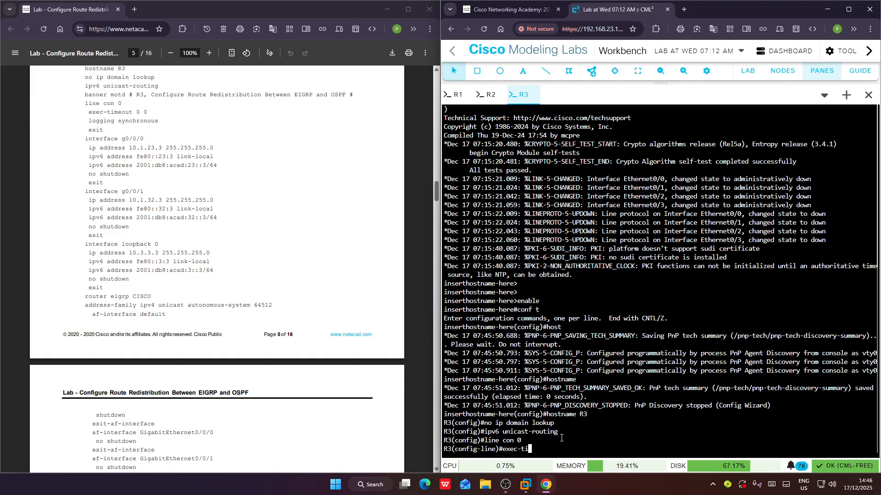
pyautogui.write('me 0 0')
pyautogui.press('Return')
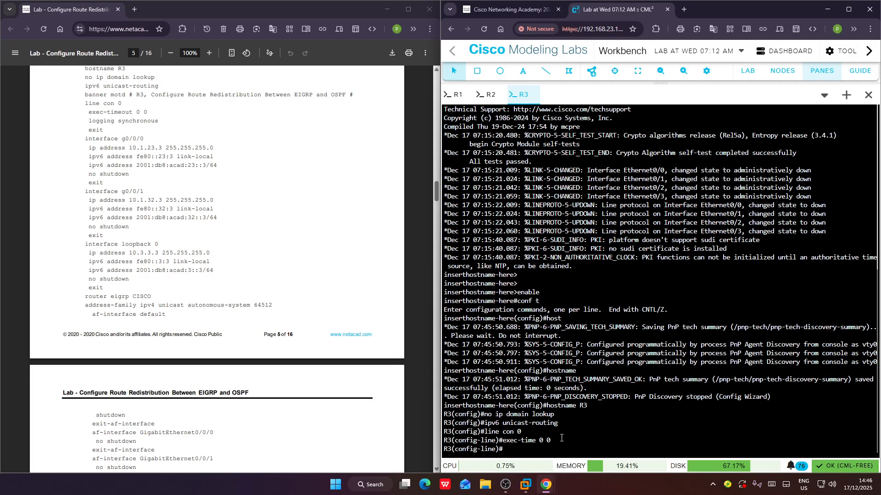
pyautogui.write('logging sync')
pyautogui.press('Return')
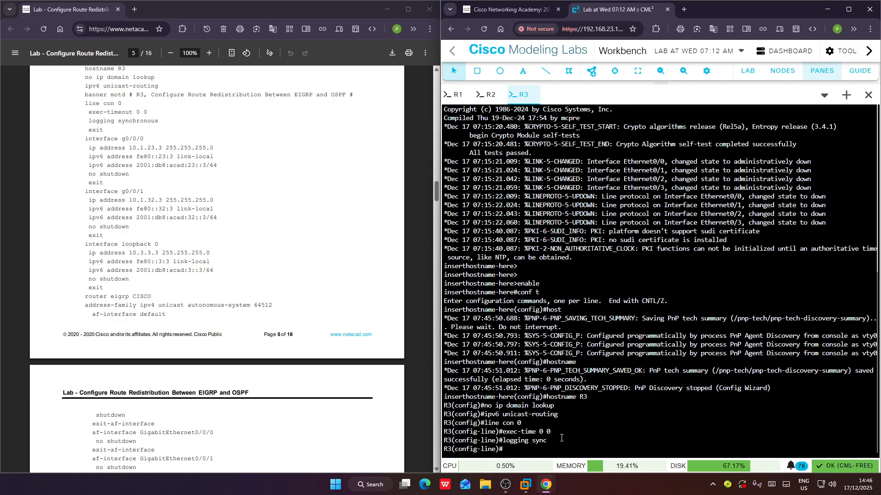
pyautogui.write('exit')
pyautogui.press('Return')
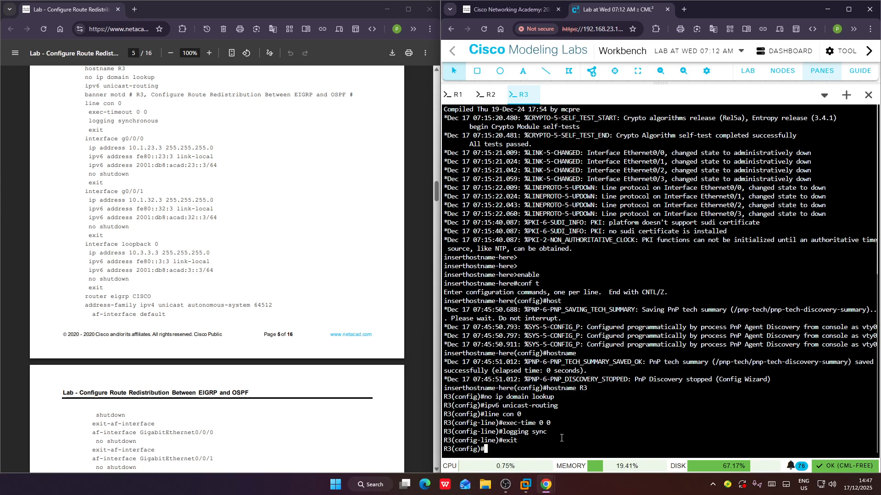
# Enter interface eth0/0 configuration on R3 and select the g0/0/0 address lines starting at ip address 10.1.23.3 255.255.255.0 in the lab guide.
pyautogui.write('int eth0/0')
pyautogui.press('Return')
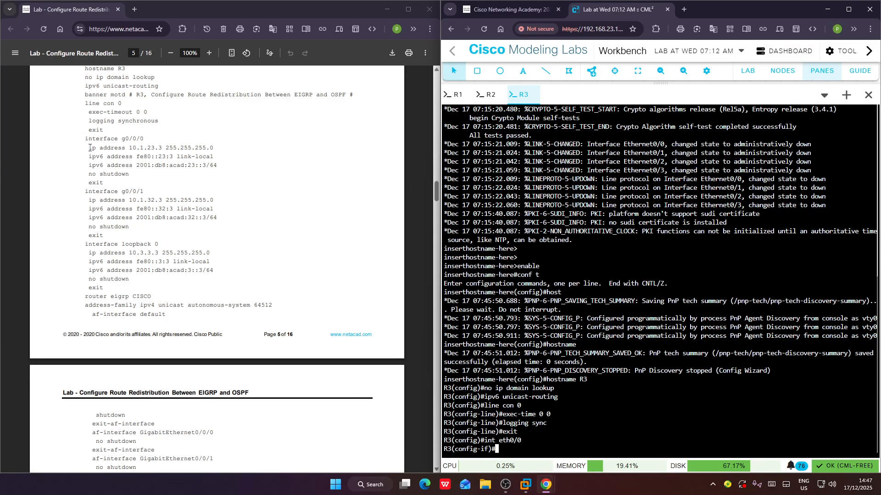
pyautogui.moveTo(90, 147); pyautogui.dragTo(265, 163)
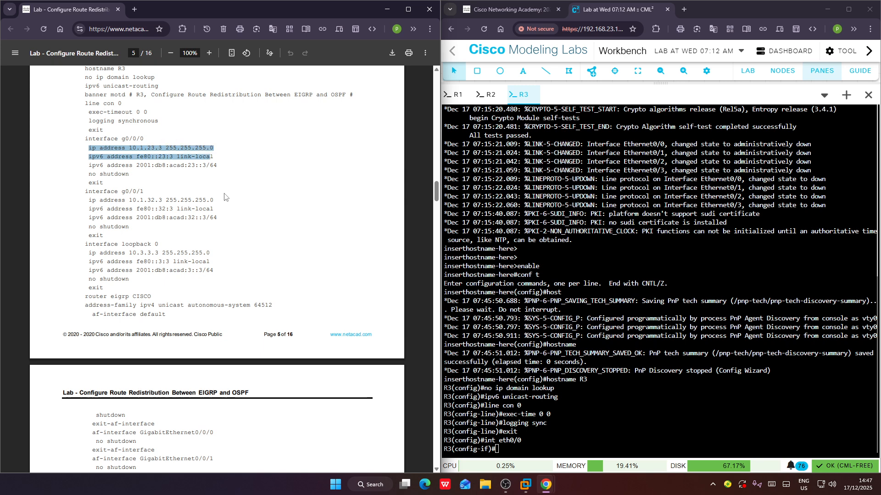
# Copy the guide's g0/0/0 settings to R3's eth0/0: 10.1.23.3 255.255.255.0, fe80::23:3 link-local, 2001:db8:acad:23::3/64, no shutdown.
pyautogui.moveTo(105, 183); pyautogui.dragTo(90, 148)
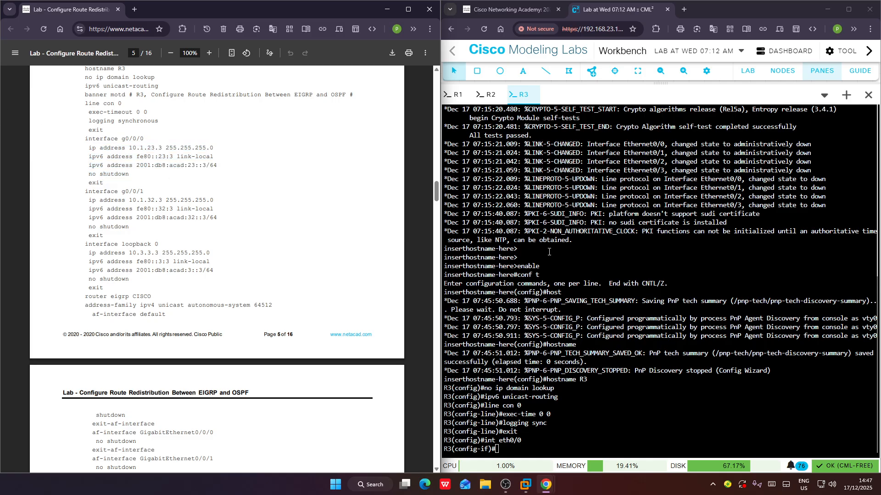
pyautogui.rightClick(613, 380)
pyautogui.click(654, 269)
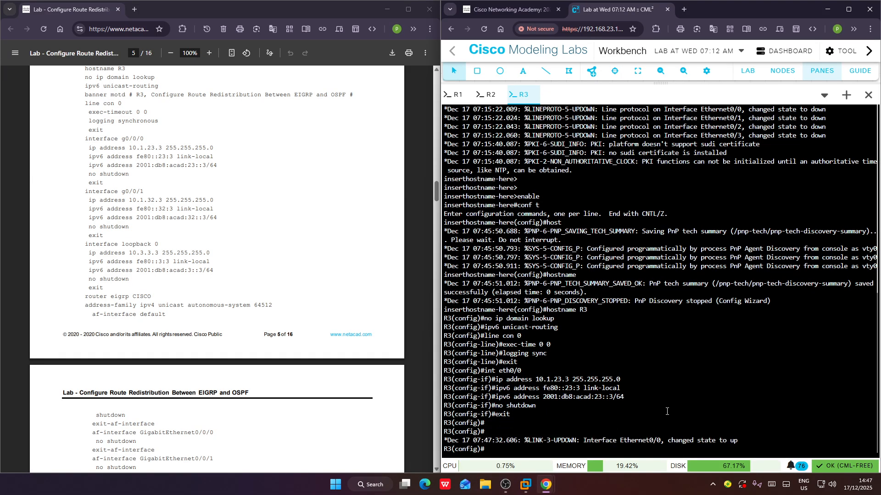
# Configure R3's eth0/1 with 10.1.32.3 255.255.255.0, fe80::32:3 link-local and 2001:db8:acad:32::3/64 from the guide, enable it and exit.
pyautogui.write('int ')
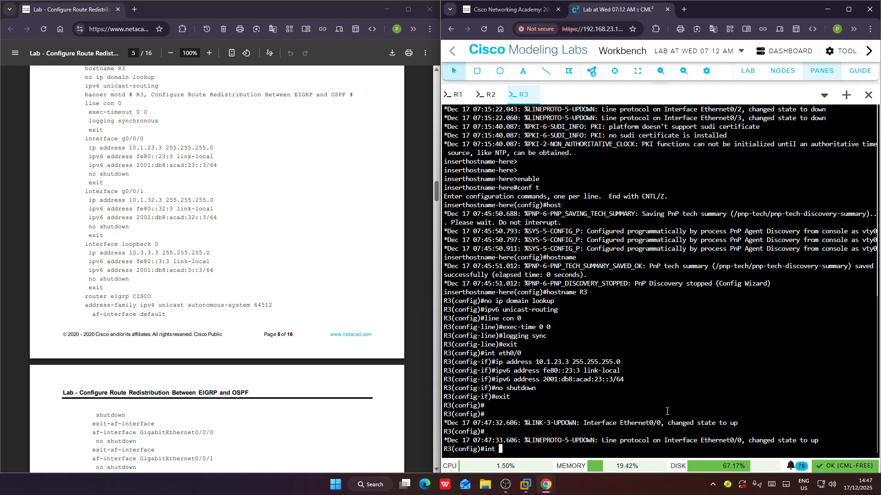
pyautogui.write('eth0')
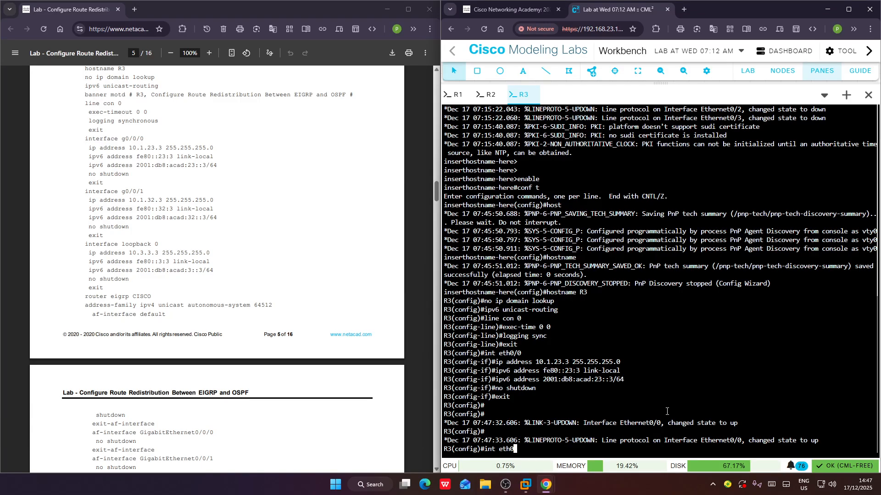
pyautogui.write('/1')
pyautogui.press('Return')
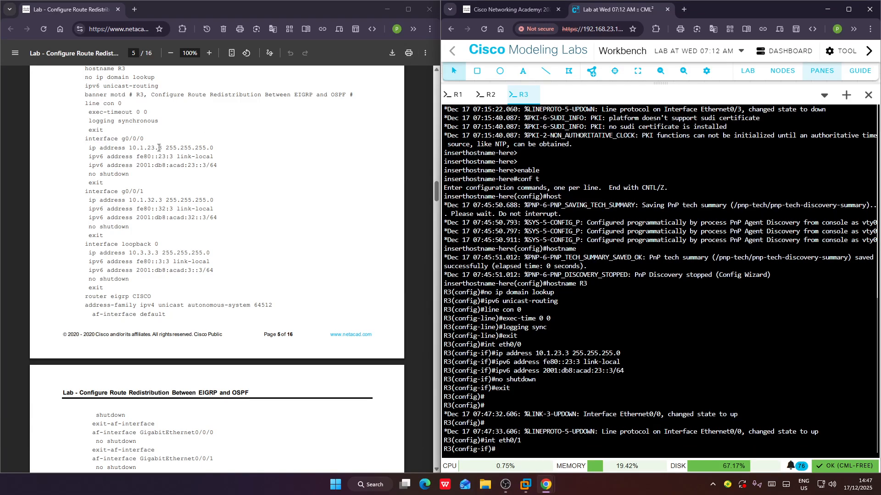
pyautogui.moveTo(89, 200); pyautogui.dragTo(106, 234)
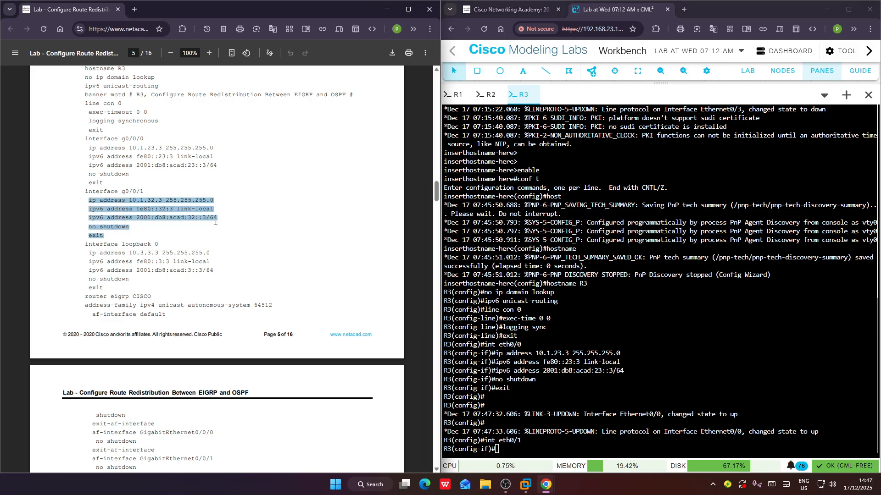
pyautogui.hotkey('ctrl', 'c')
pyautogui.rightClick(594, 188)
pyautogui.click(623, 285)
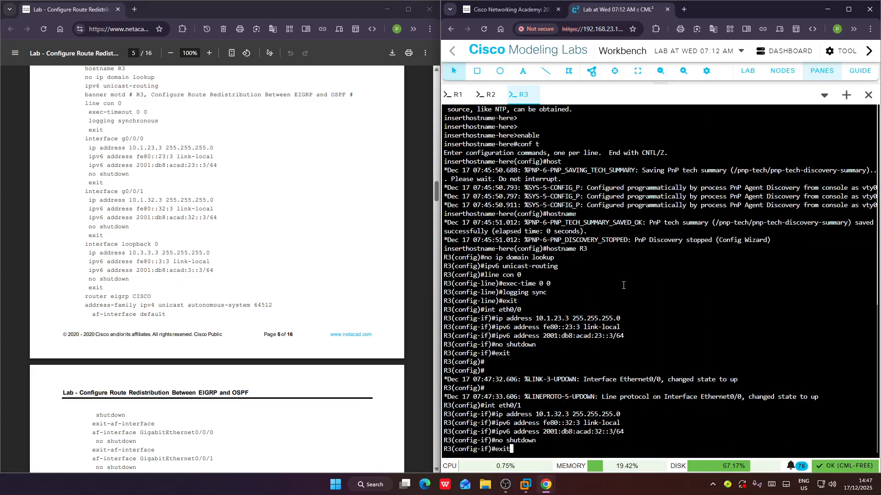
pyautogui.press('Return')
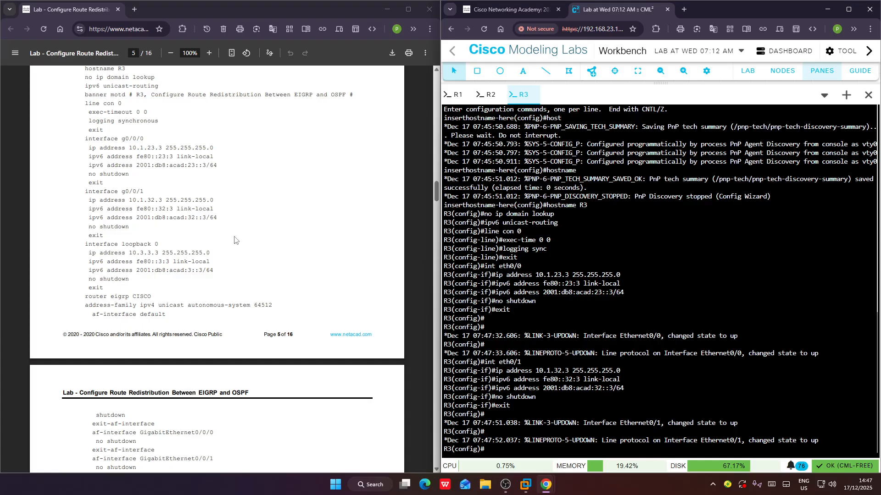
# Apply the guide's loopback 0 block with 10.3.3.3 255.255.255.0 and start router eigrp CISCO, IPv4 autonomous-system 64512, through af-interface default.
pyautogui.scroll(-2, 243, 243)
pyautogui.scroll(-2, 235, 240)
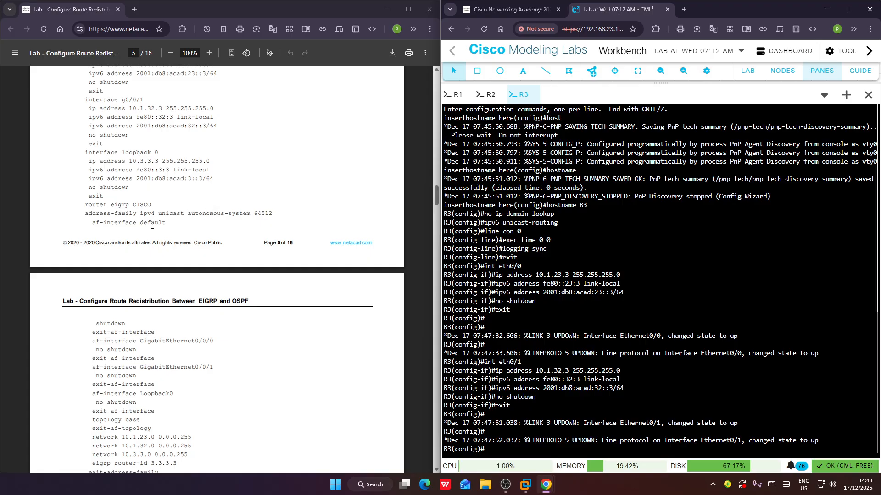
pyautogui.moveTo(87, 155); pyautogui.dragTo(161, 224)
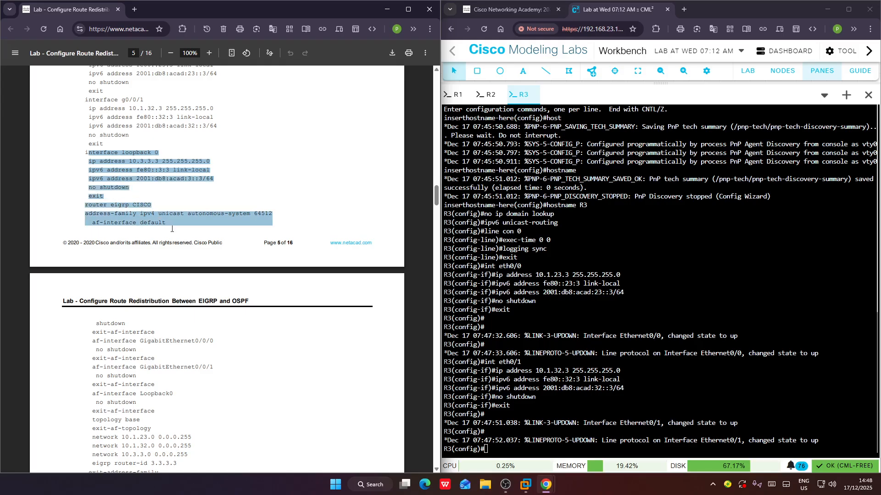
pyautogui.moveTo(83, 154); pyautogui.dragTo(168, 227)
pyautogui.click(537, 188)
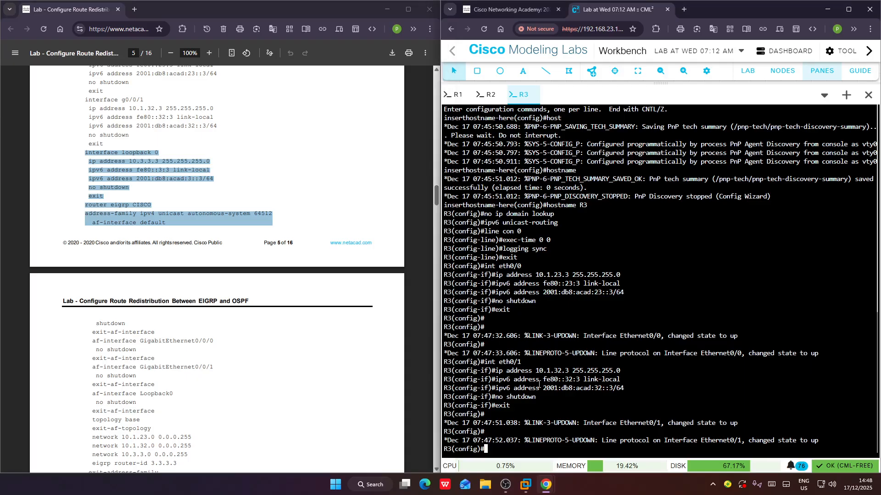
pyautogui.rightClick(537, 188)
pyautogui.click(569, 274)
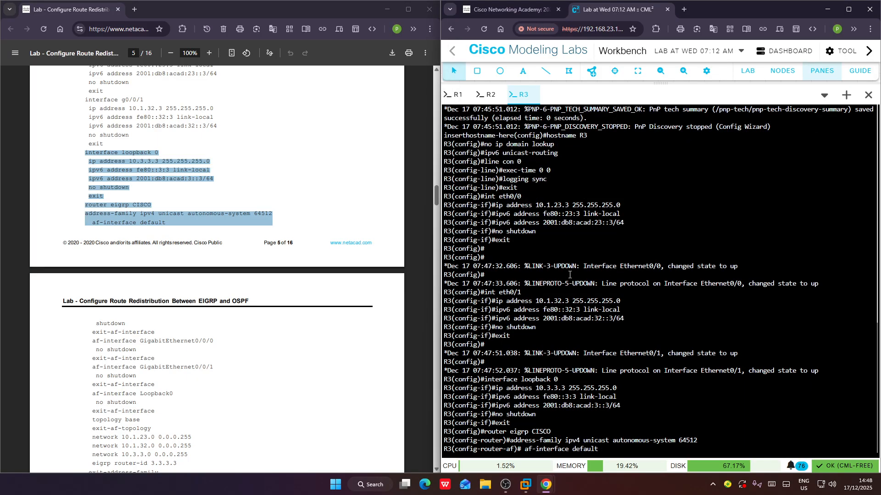
# Shut down the default EIGRP IPv4 af-interface and exit it using the guide's first two lines on page 6.
pyautogui.click(237, 199)
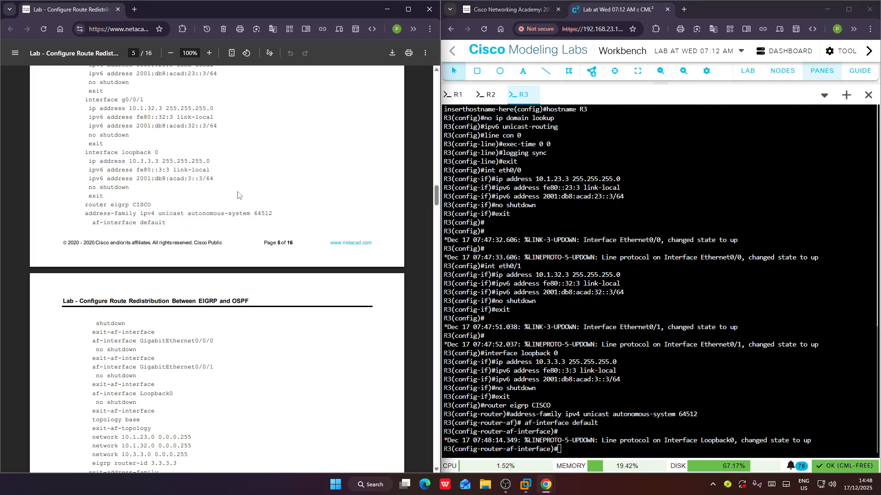
pyautogui.scroll(-4, 167, 191)
pyautogui.moveTo(91, 140); pyautogui.dragTo(159, 151)
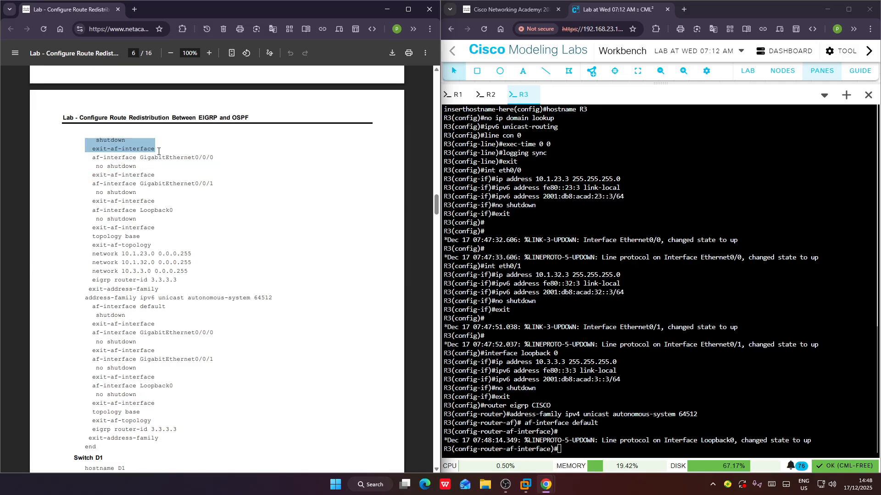
pyautogui.rightClick(711, 405)
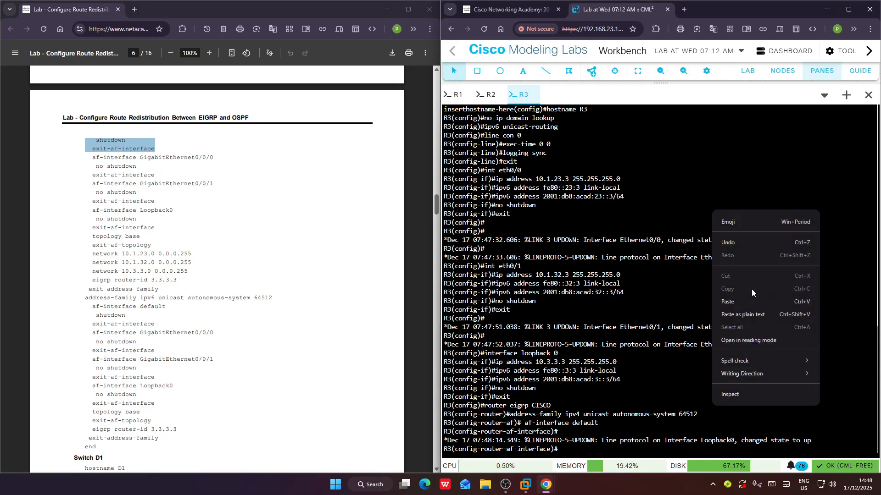
pyautogui.click(770, 288)
pyautogui.press('Return')
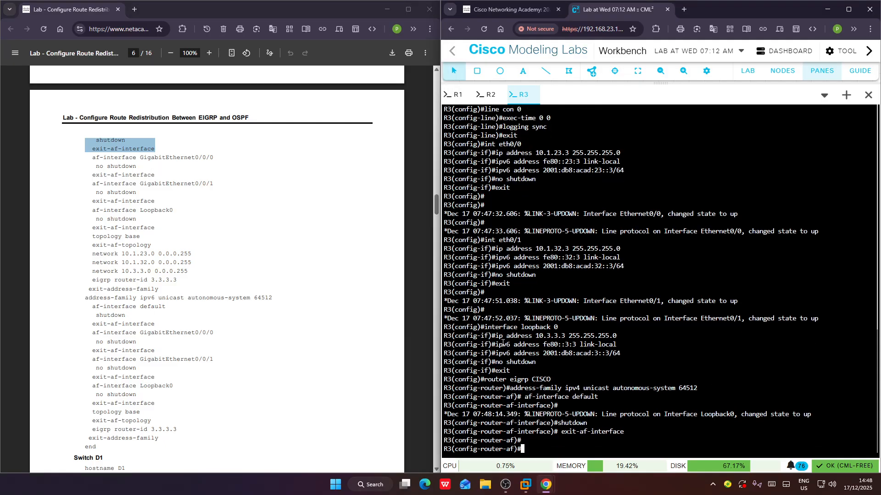
# Enable EIGRP IPv4 on eth0/0 with af-int eth0/0 and no sh.
pyautogui.click(263, 248)
pyautogui.click(606, 439)
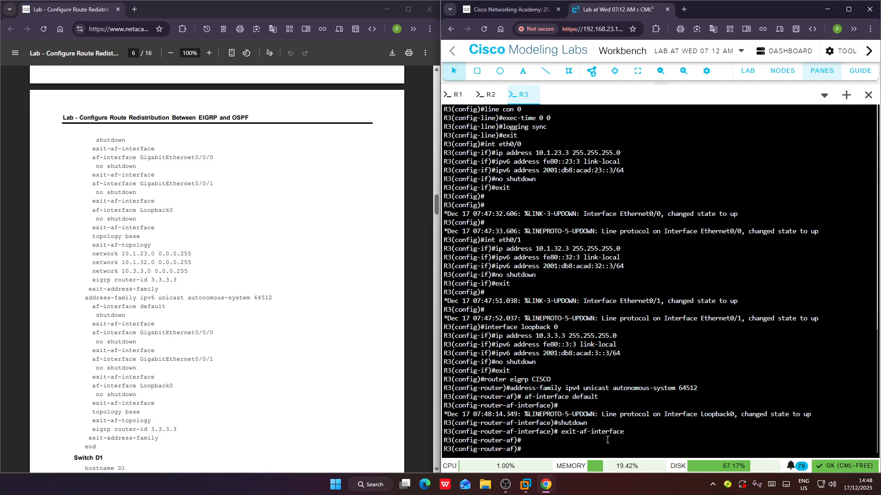
pyautogui.write('af-int eth0/0')
pyautogui.press('Return')
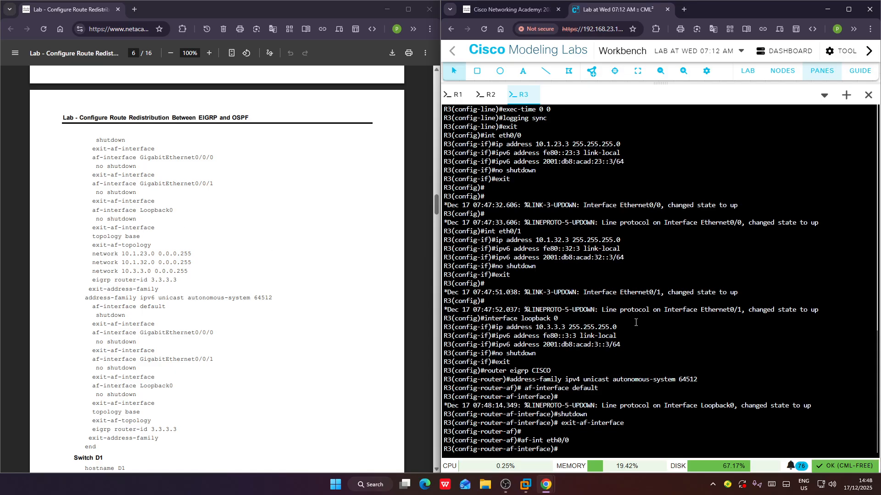
pyautogui.write('no sh')
pyautogui.press('Return')
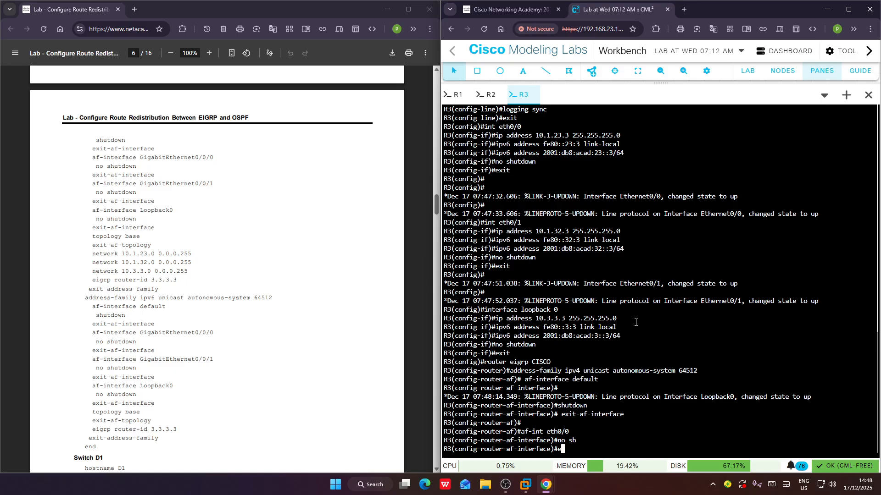
# Try to leave the eth0/0 af-interface mode with exit_af-int and exit_af-interface.
pyautogui.write('exit_af-intercas')
pyautogui.press('BackSpace')
pyautogui.press('BackSpace')
pyautogui.press('BackSpace')
pyautogui.press('BackSpace')
pyautogui.press('BackSpace')
pyautogui.press('Return')
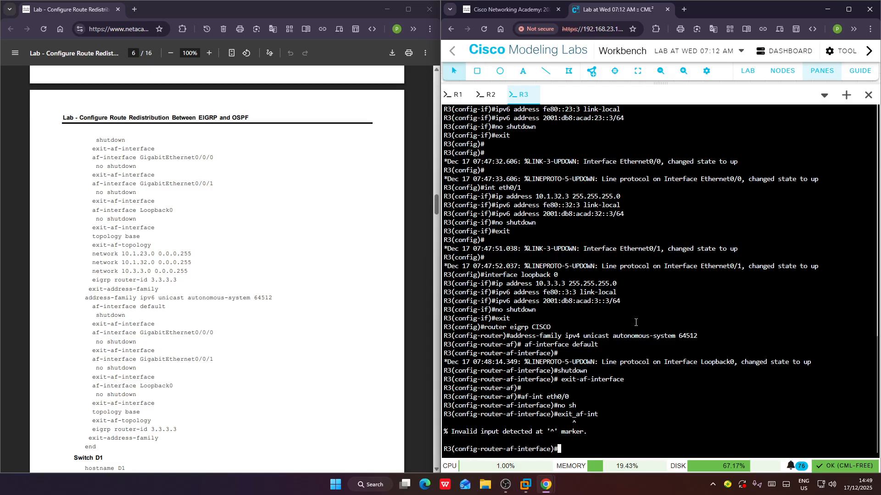
pyautogui.press('Up')
pyautogui.write('erfac')
pyautogui.write('exit_af-interface')
pyautogui.press('Return')
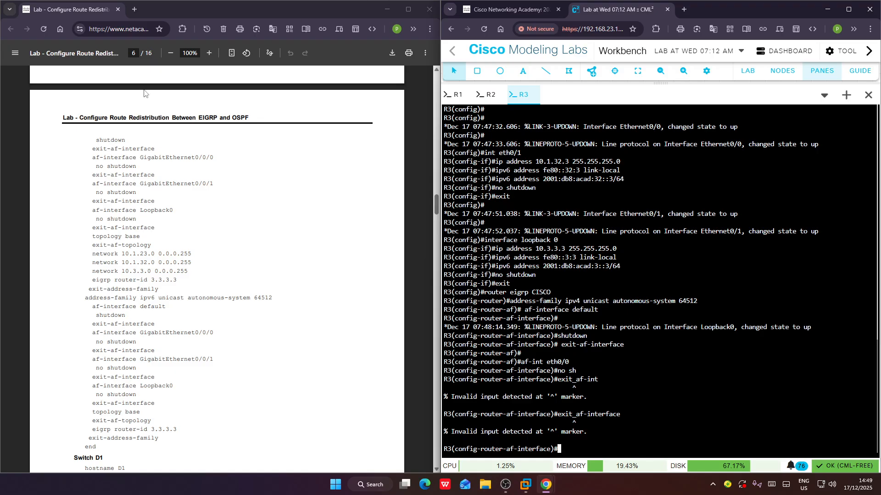
# Leave the eth0/0 af-interface mode with the exit-af-interface command copied from the guide.
pyautogui.moveTo(85, 173); pyautogui.dragTo(156, 173)
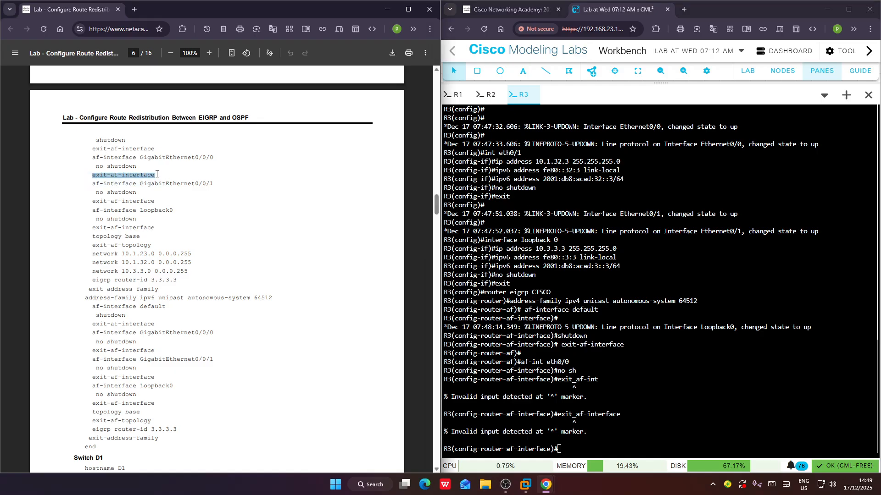
pyautogui.rightClick(572, 362)
pyautogui.click(596, 266)
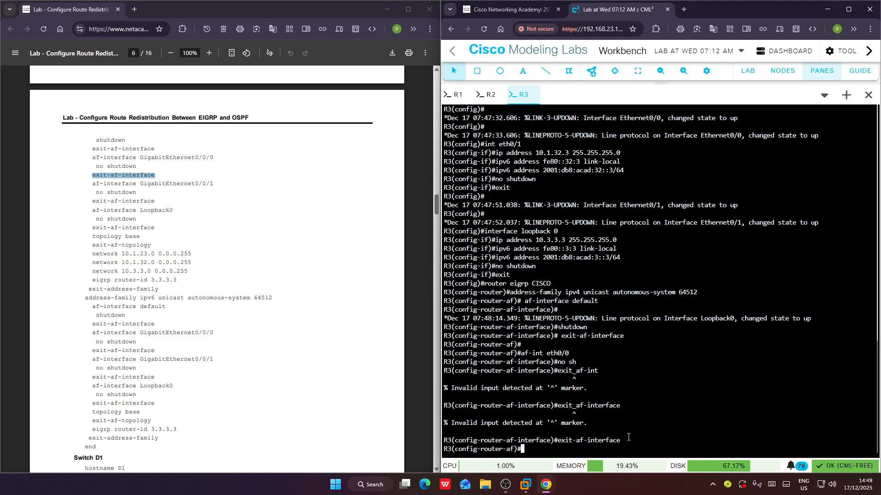
pyautogui.press('Return')
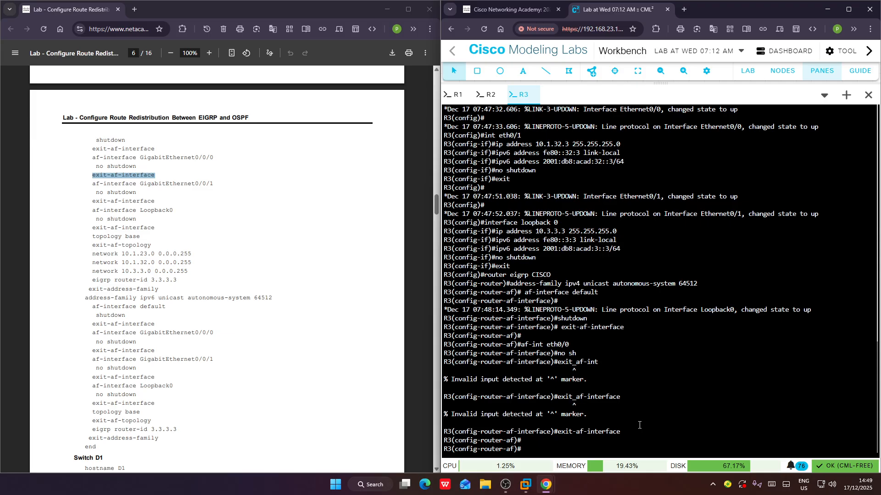
# Reuse the earlier af-int command to enter EIGRP IPv4 interface configuration for eth0/1.
pyautogui.press('Up')
pyautogui.press('Up')
pyautogui.press('Up')
pyautogui.press('Up')
pyautogui.press('Up')
pyautogui.press('BackSpace')
pyautogui.write('1')
pyautogui.press('Return')
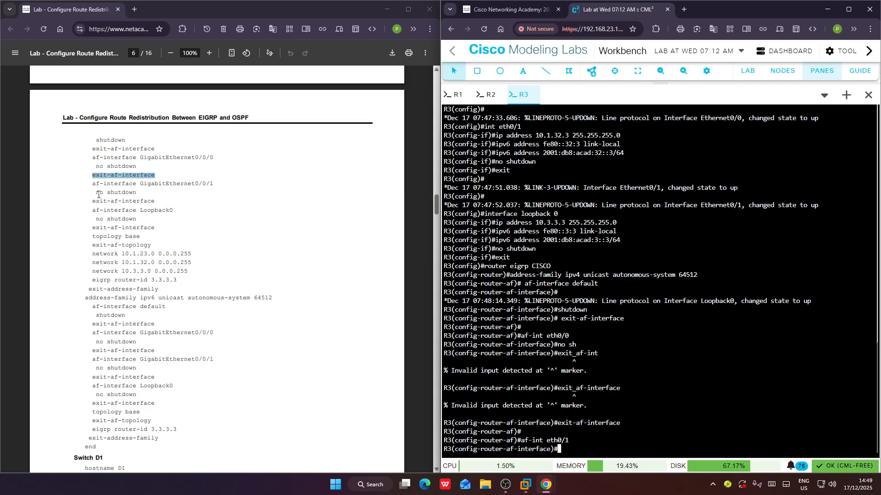
# Paste the guide's block from eth0/1's no shutdown through the IPv4 networks and router-id 3.3.3.3 to the IPv6 default af-interface shutdown and exit.
pyautogui.moveTo(98, 195); pyautogui.dragTo(159, 321)
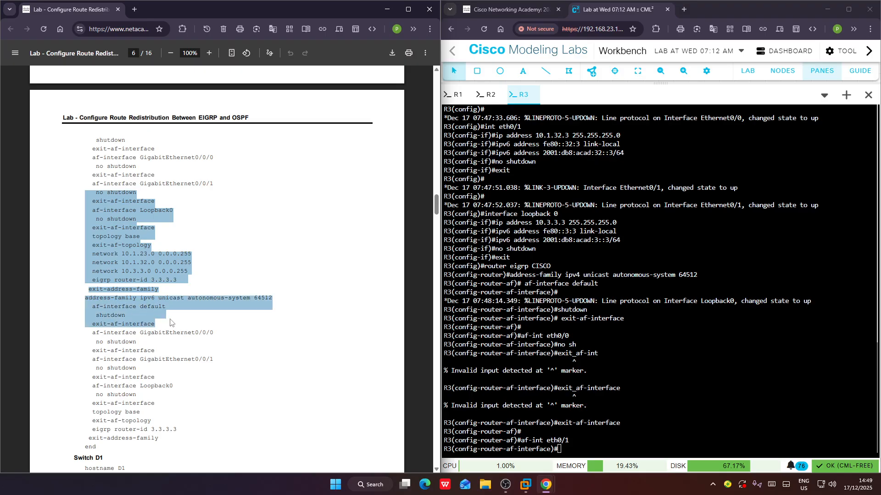
pyautogui.click(300, 246)
pyautogui.rightClick(620, 327)
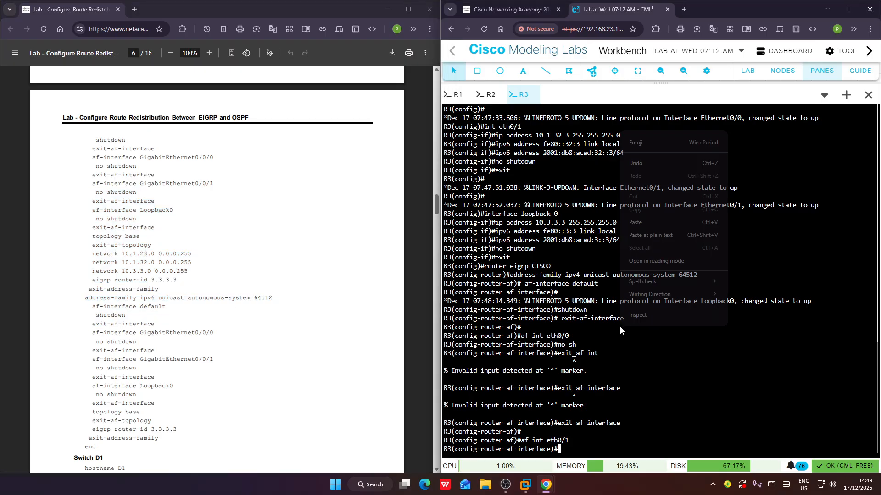
pyautogui.click(636, 222)
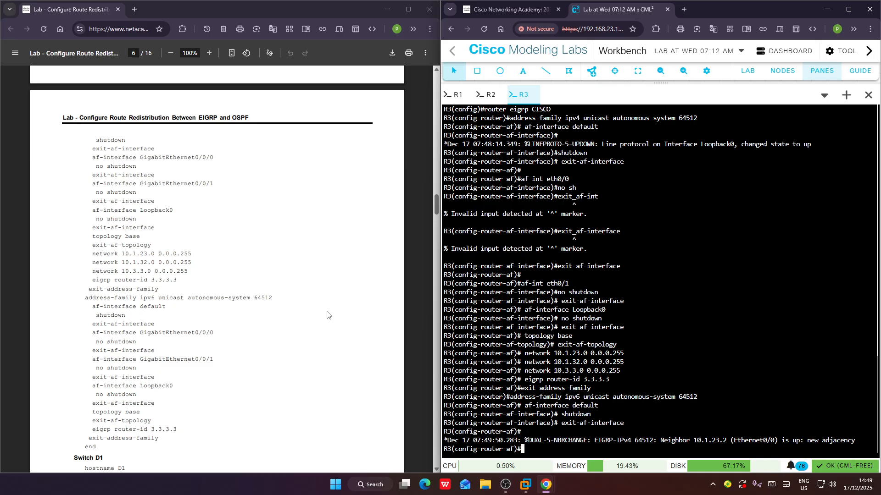
pyautogui.scroll(-1, 198, 287)
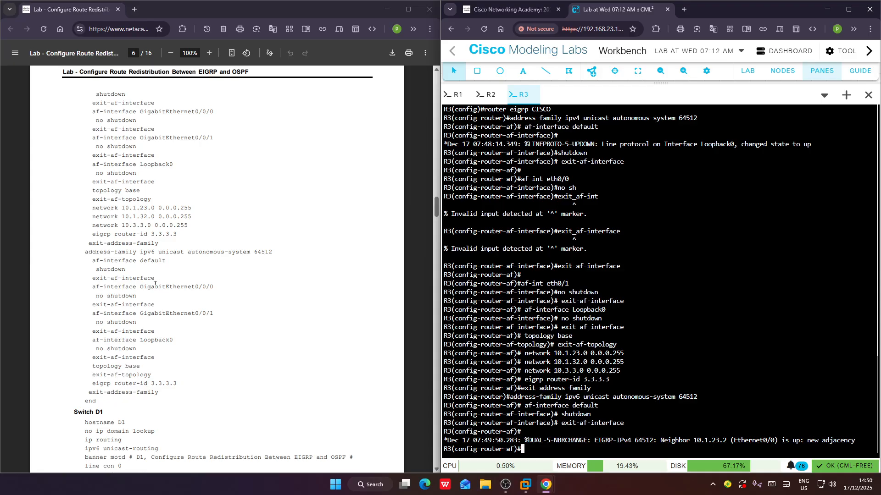
pyautogui.scroll(-1, 158, 288)
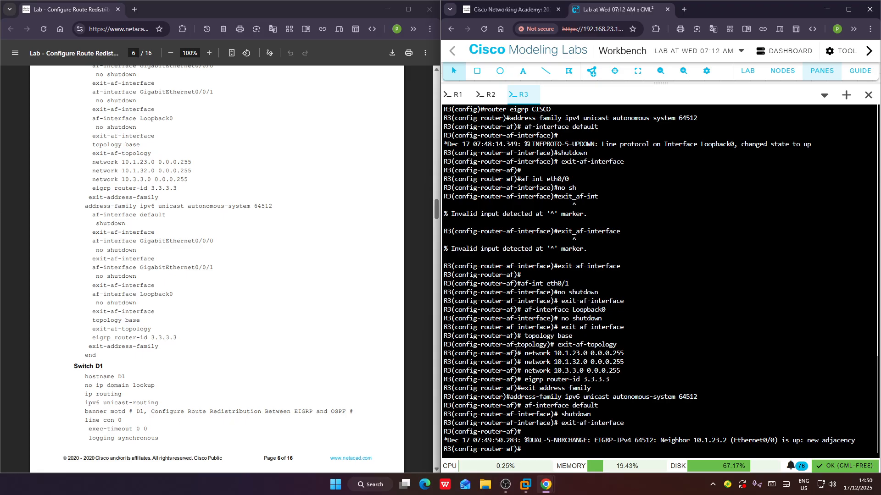
pyautogui.press('Up')
pyautogui.press('Up')
pyautogui.press('Up')
pyautogui.press('Up')
pyautogui.press('Up')
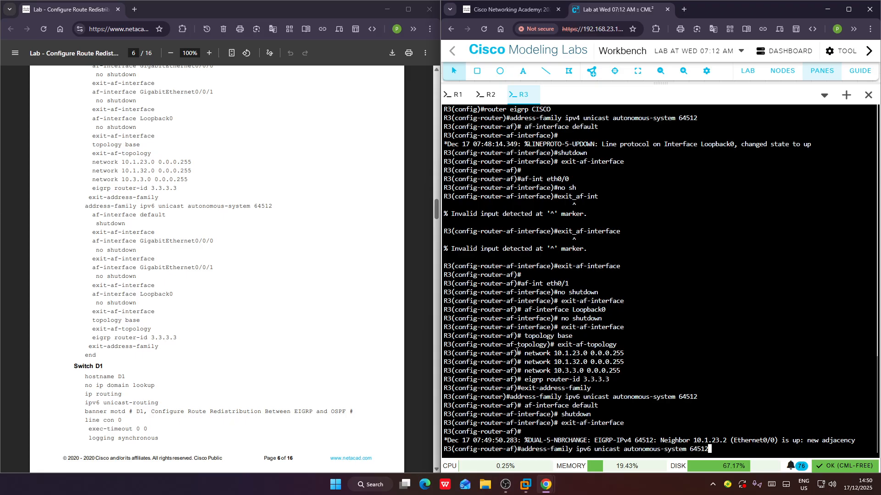
pyautogui.press('Up')
pyautogui.press('Up')
pyautogui.press('Up')
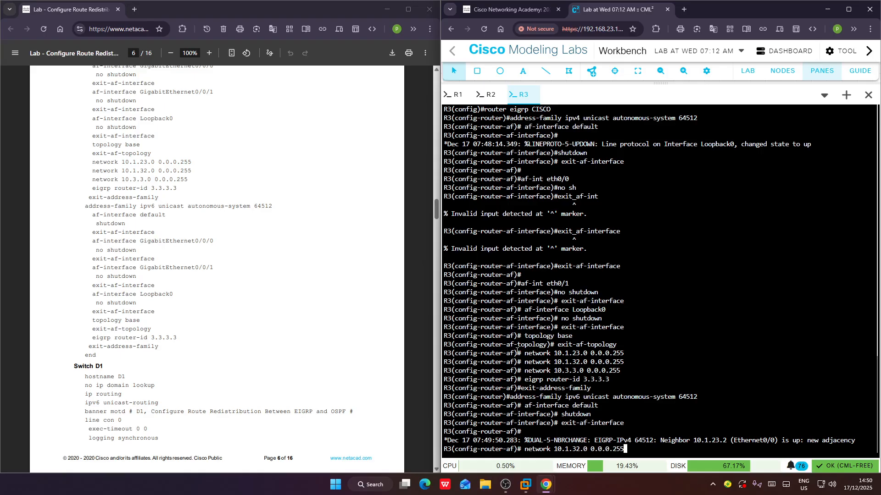
pyautogui.press('Up')
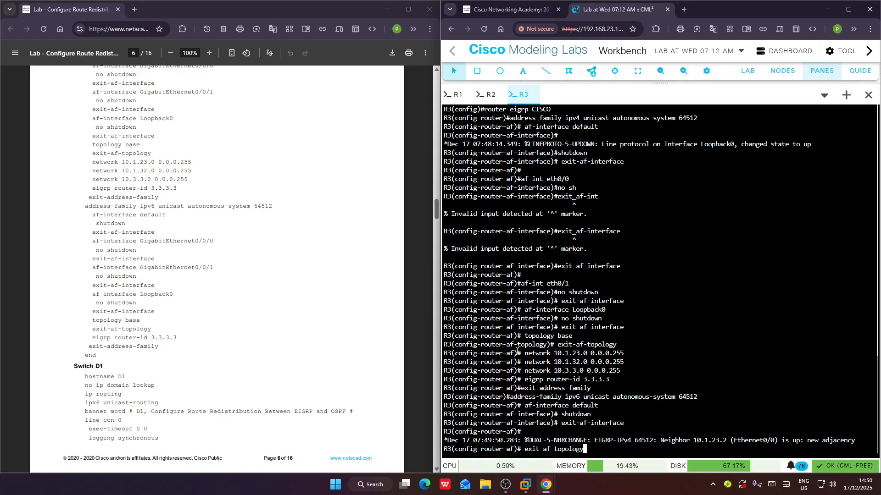
pyautogui.press('Down')
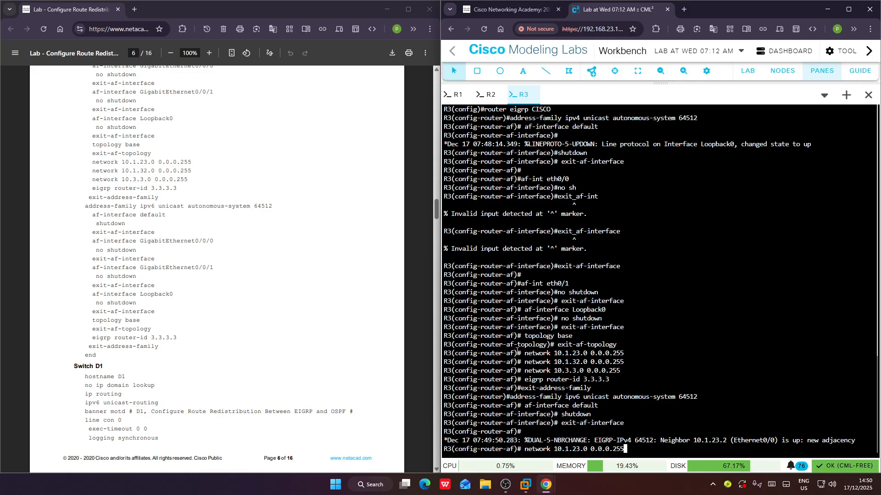
pyautogui.press('Down')
pyautogui.press('Down')
pyautogui.press('BackSpace')
pyautogui.press('BackSpace')
pyautogui.press('BackSpace')
pyautogui.press('BackSpace')
pyautogui.press('BackSpace')
pyautogui.press('BackSpace')
pyautogui.press('BackSpace')
pyautogui.press('BackSpace')
pyautogui.press('BackSpace')
pyautogui.press('BackSpace')
pyautogui.press('BackSpace')
pyautogui.press('BackSpace')
pyautogui.press('BackSpace')
pyautogui.press('BackSpace')
pyautogui.press('BackSpace')
pyautogui.press('BackSpace')
pyautogui.press('BackSpace')
pyautogui.press('BackSpace')
pyautogui.press('BackSpace')
pyautogui.press('BackSpace')
pyautogui.press('BackSpace')
pyautogui.scroll(-3, 133, 263)
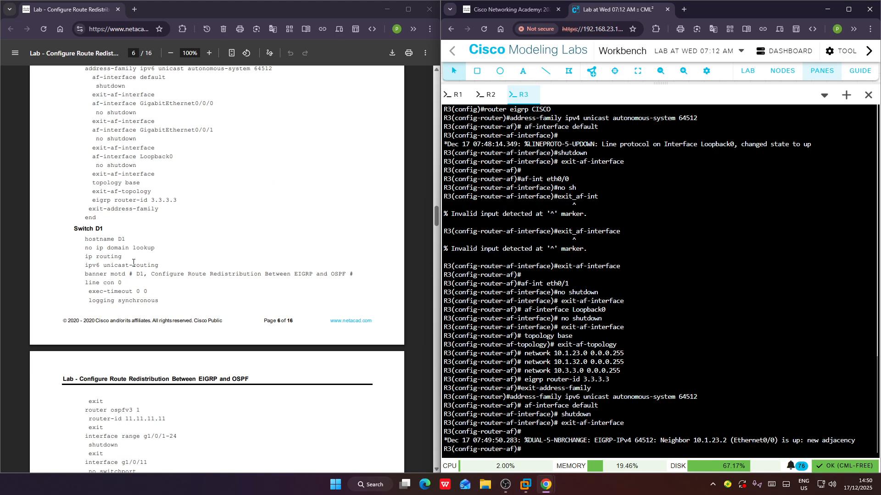
# Enter the EIGRP IPv6 interface configuration for eth0/0 on R3 with af-int eth0/0.
pyautogui.write('af int eth0/0')
pyautogui.press('Return')
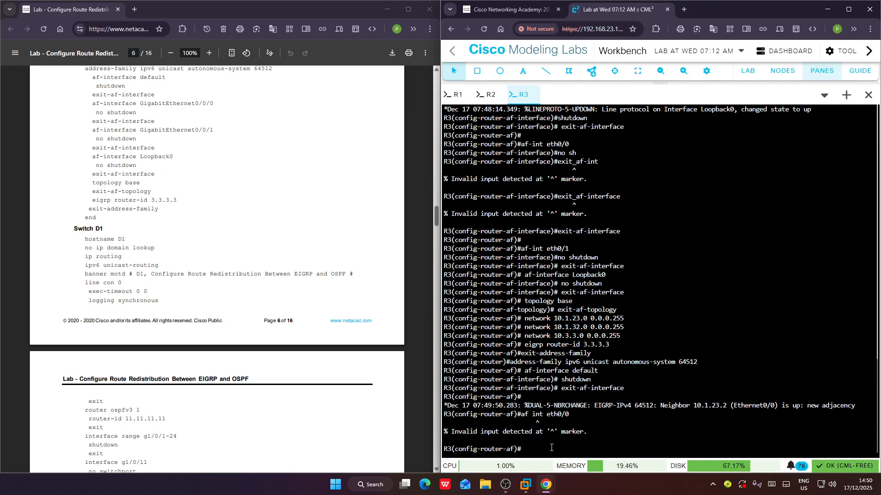
pyautogui.press('Up')
pyautogui.press('Left')
pyautogui.press('Left')
pyautogui.press('Left')
pyautogui.press('Left')
pyautogui.press('Left')
pyautogui.press('Left')
pyautogui.press('Left')
pyautogui.press('Left')
pyautogui.press('Left')
pyautogui.press('Left')
pyautogui.press('BackSpace')
pyautogui.write('-')
pyautogui.press('Return')
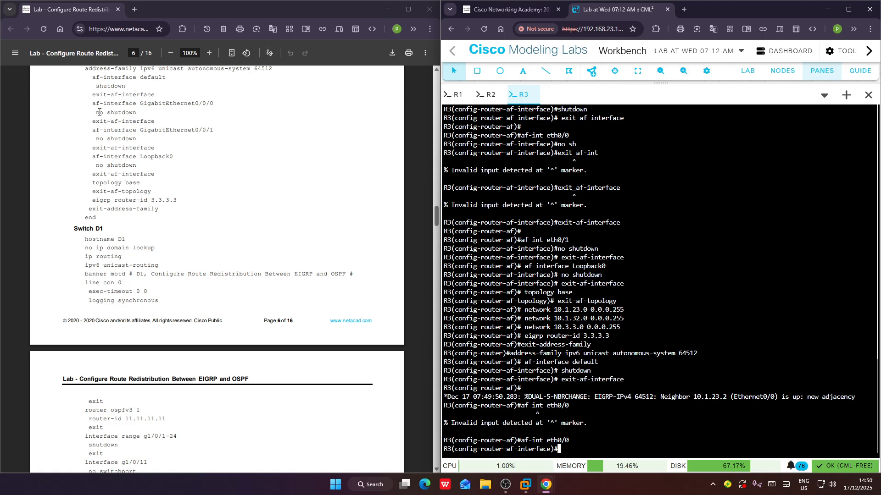
# Paste the guide's no shutdown and exit-af-interface lines for the IPv6 eth0/0 af-interface.
pyautogui.moveTo(96, 111); pyautogui.dragTo(155, 119)
pyautogui.hotkey('ctrl', 'c')
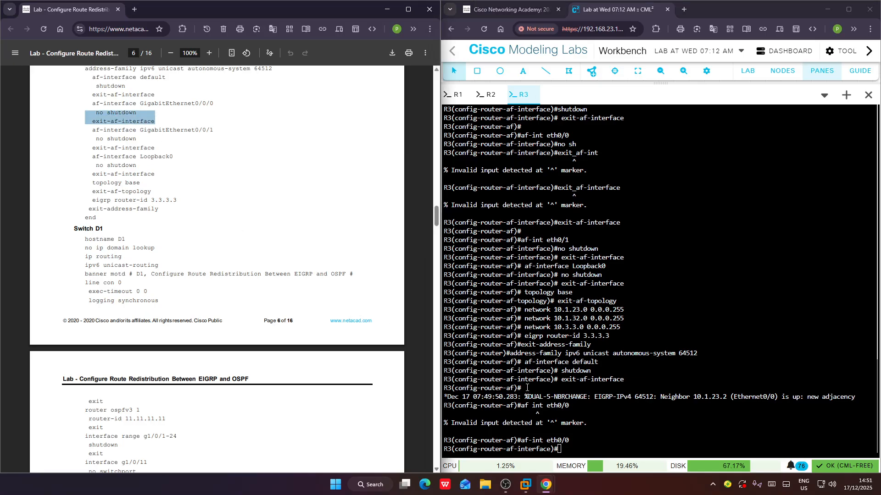
pyautogui.click(599, 392)
pyautogui.rightClick(599, 392)
pyautogui.click(632, 295)
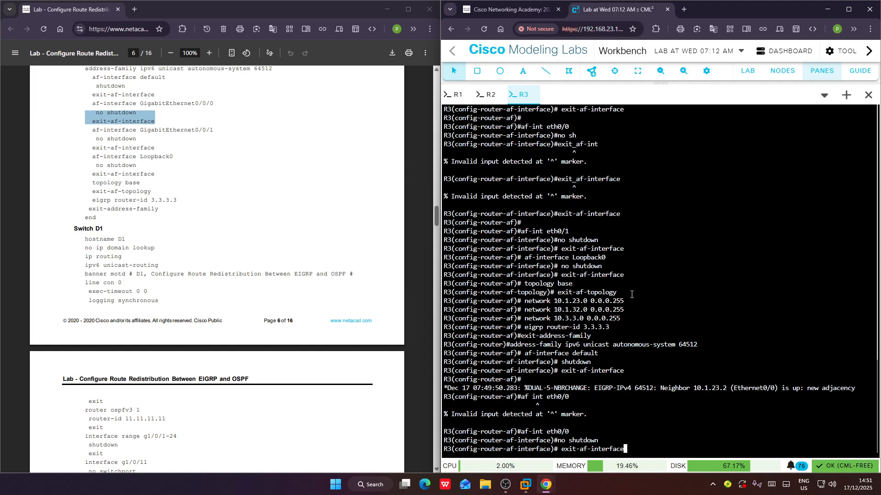
pyautogui.press('Return')
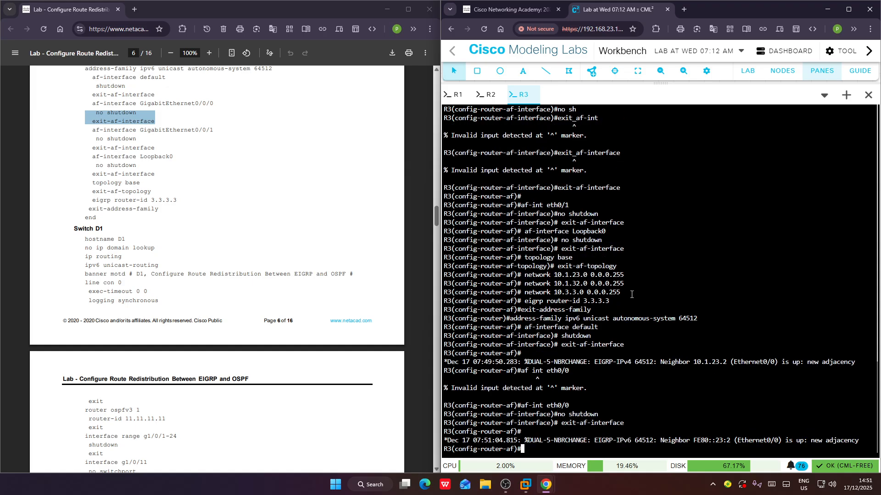
# Reuse the earlier af-int command to enter EIGRP IPv6 interface configuration for eth0/1.
pyautogui.press('Up')
pyautogui.press('Up')
pyautogui.press('Up')
pyautogui.press('BackSpace')
pyautogui.write('1')
pyautogui.press('Return')
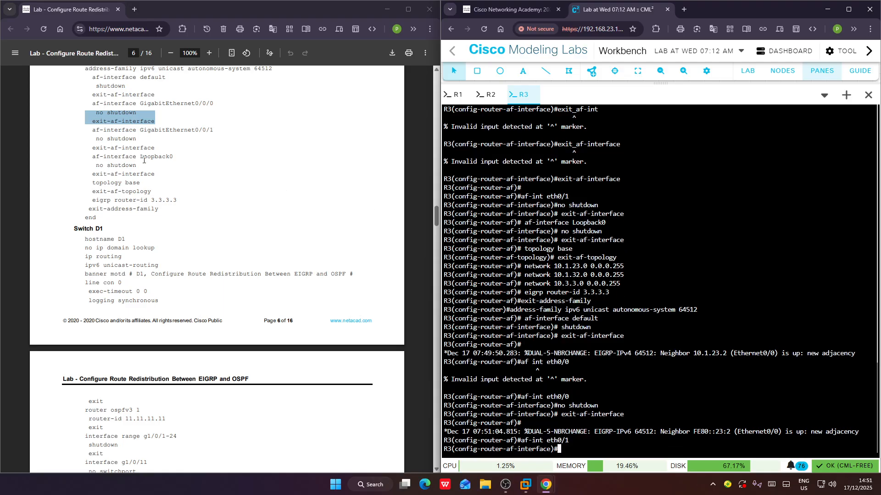
# Paste the guide's IPv6 block from eth0/1's no shutdown through Loopback0, topology base and router-id 3.3.3.3 to end.
pyautogui.moveTo(89, 141); pyautogui.dragTo(99, 218)
pyautogui.hotkey('ctrl', 'c')
pyautogui.click(157, 235)
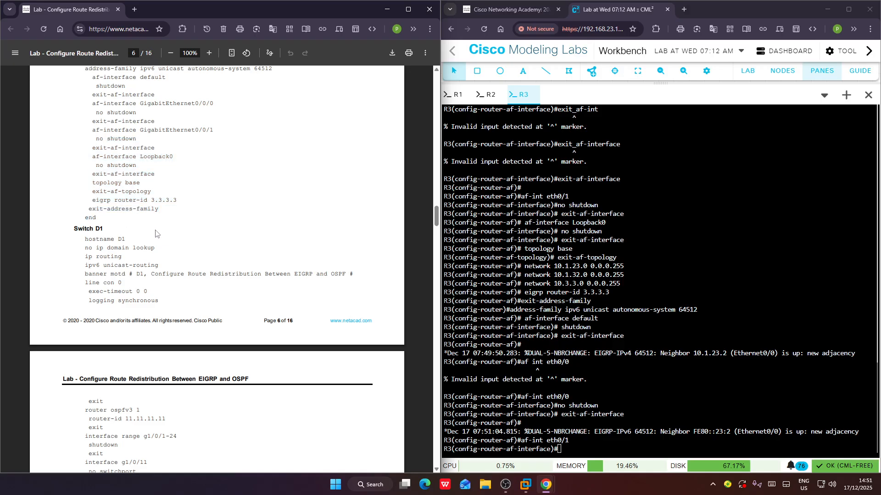
pyautogui.rightClick(525, 316)
pyautogui.click(541, 212)
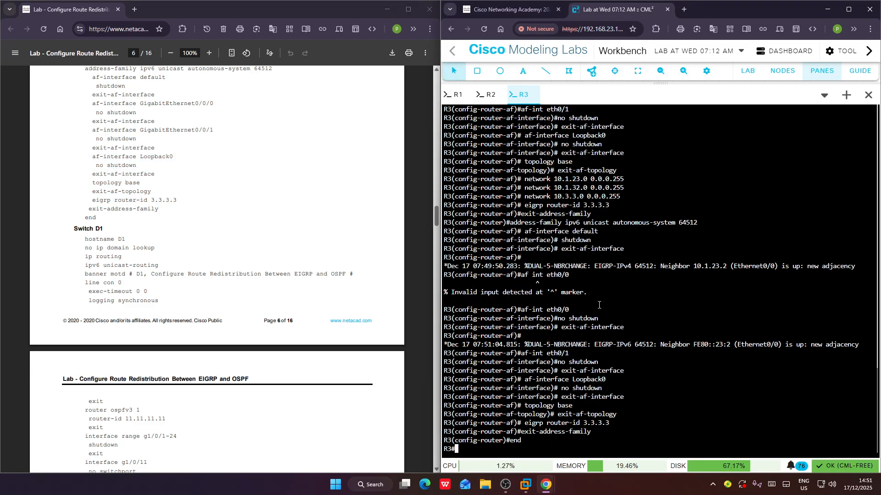
pyautogui.press('Return')
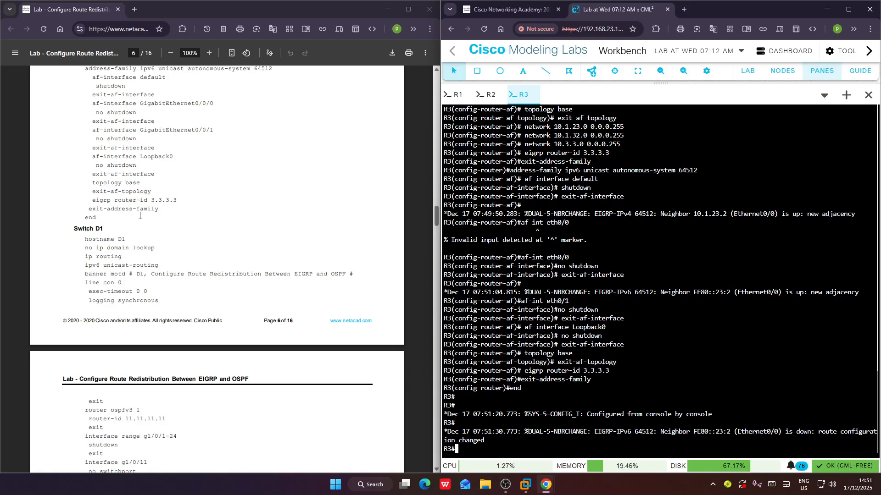
pyautogui.scroll(1, 169, 232)
pyautogui.scroll(4, 169, 232)
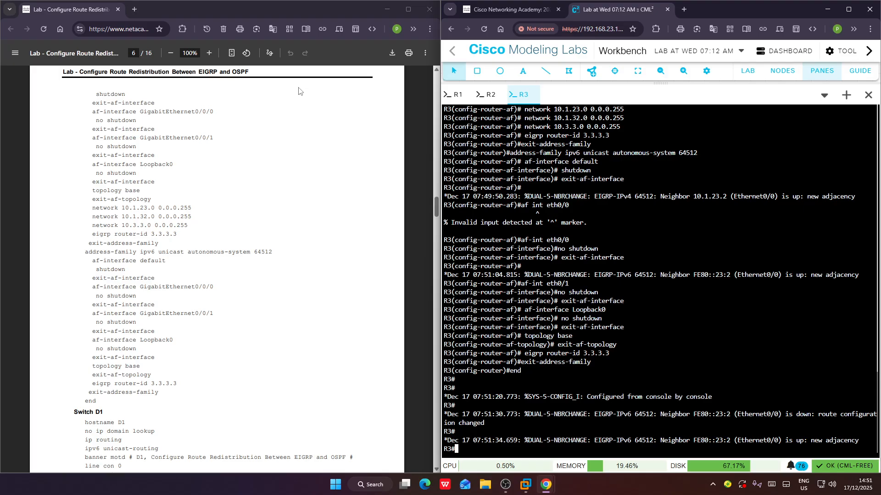
pyautogui.scroll(-8, 169, 232)
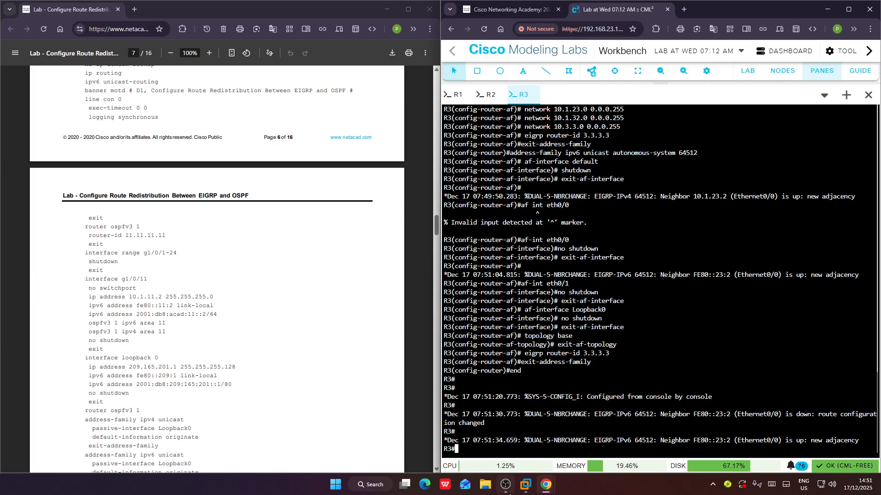
pyautogui.click(505, 487)
pyautogui.click(505, 487)
pyautogui.scroll(1, 228, 320)
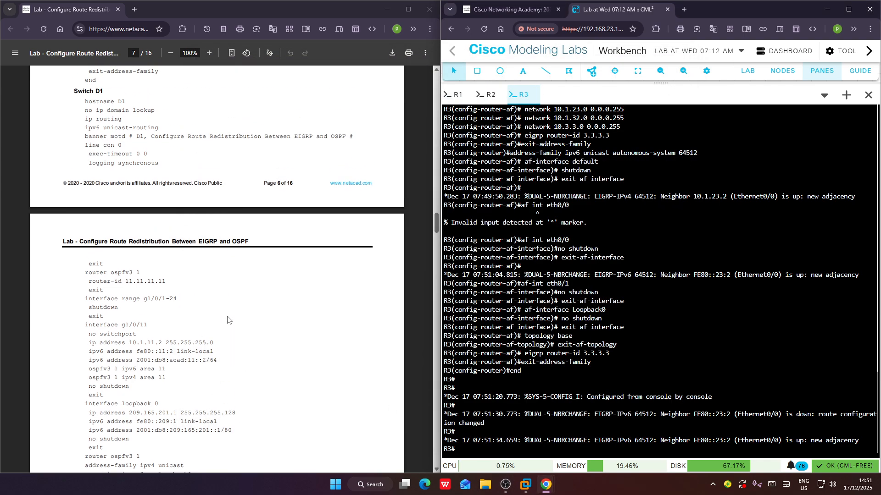
# Open the console of switch D1 from the topology and enlarge the console area.
pyautogui.moveTo(724, 84); pyautogui.dragTo(719, 291)
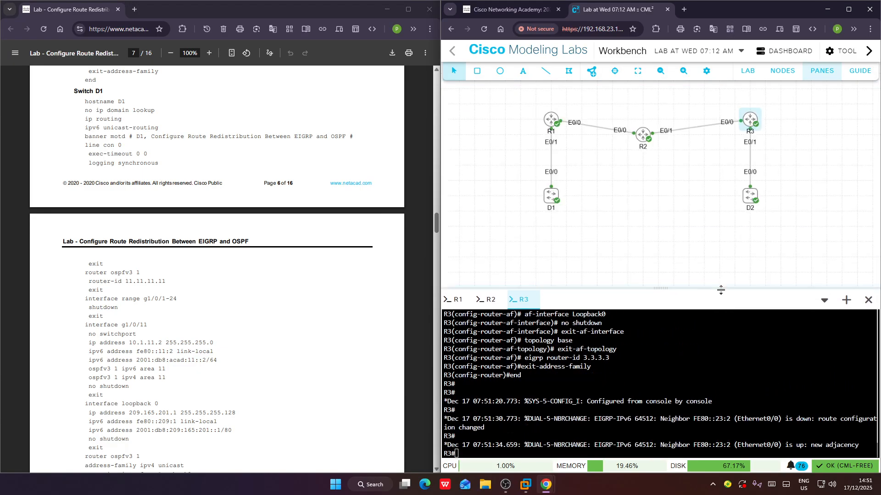
pyautogui.rightClick(552, 196)
pyautogui.click(593, 302)
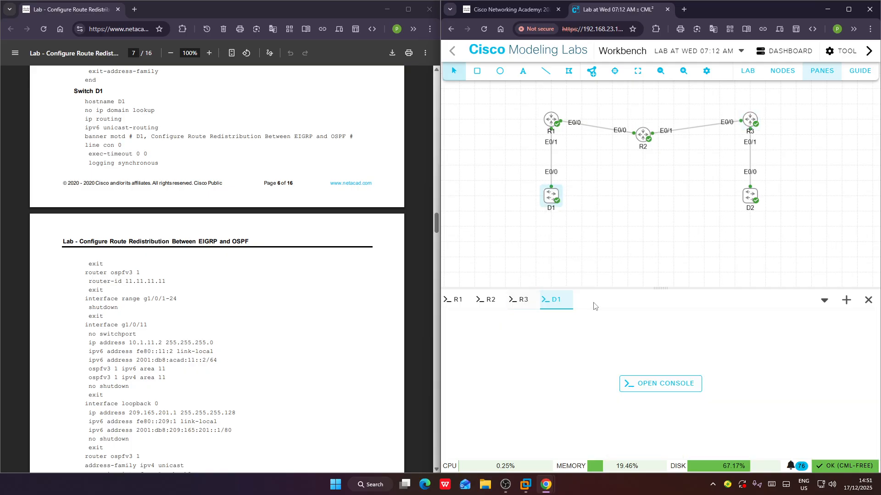
pyautogui.moveTo(613, 288); pyautogui.dragTo(610, 129)
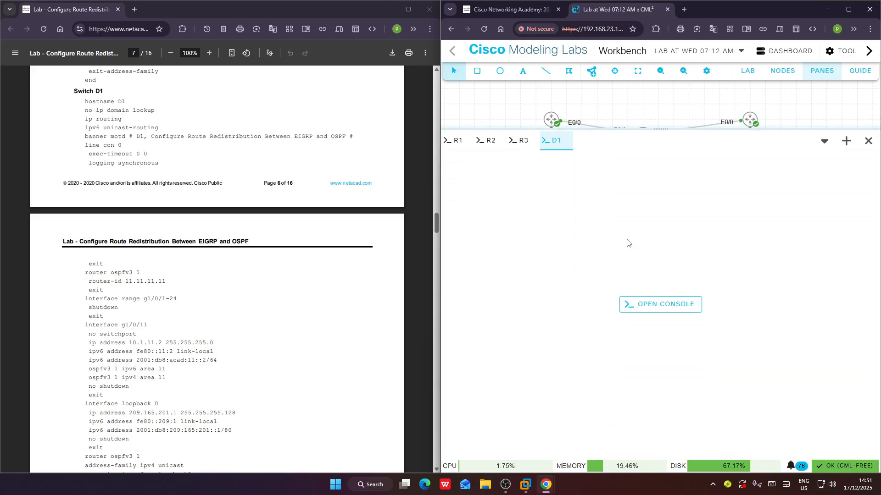
pyautogui.click(647, 308)
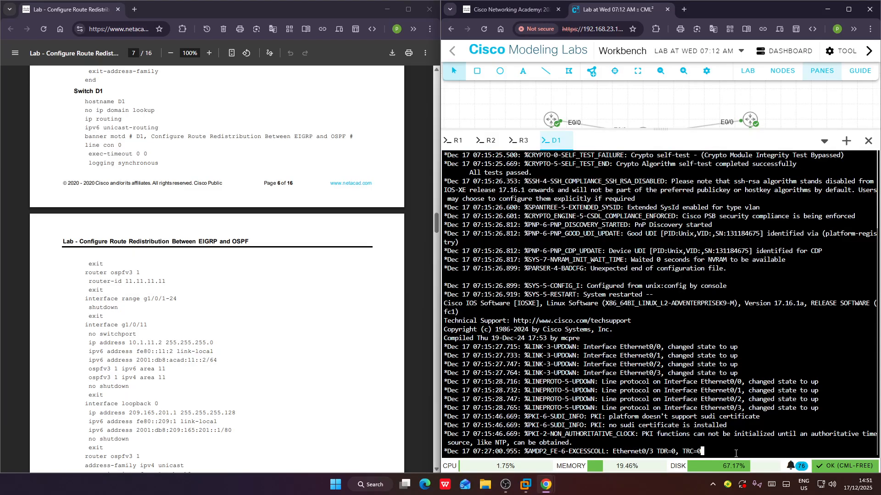
# Enter privileged mode on D1 with enable and start global configuration with conf t.
pyautogui.press('Return')
pyautogui.press('Return')
pyautogui.press('Return')
pyautogui.write('ena')
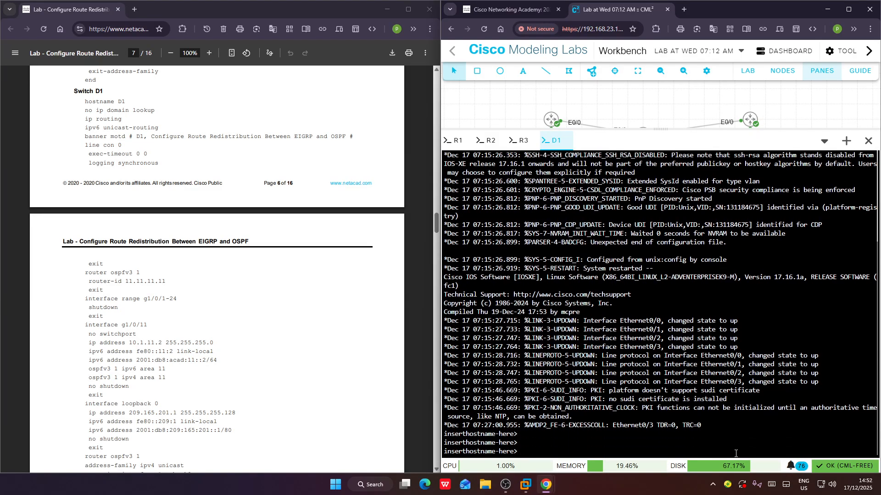
pyautogui.write('ble')
pyautogui.press('Return')
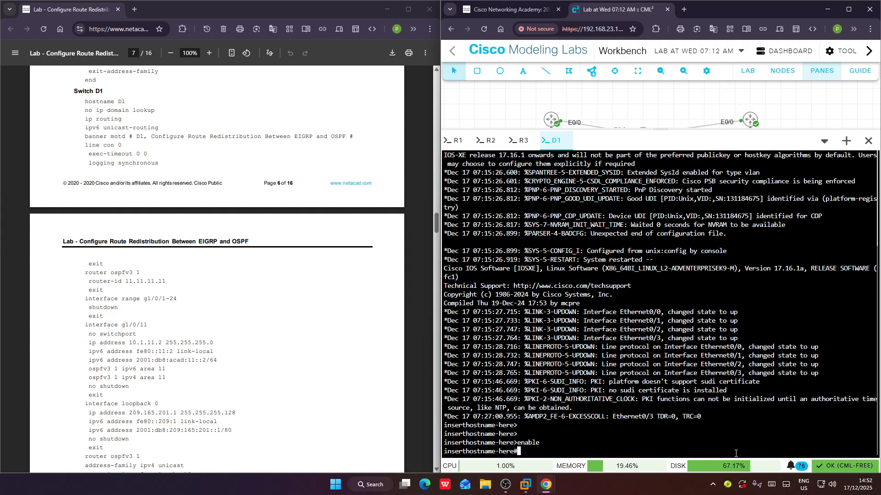
pyautogui.write('conf t')
pyautogui.press('Return')
# Paste the guide's Switch D1 basics from hostname D1 through ip routing, the banner and line con 0 to logging synchronous.
pyautogui.moveTo(86, 100); pyautogui.dragTo(160, 161)
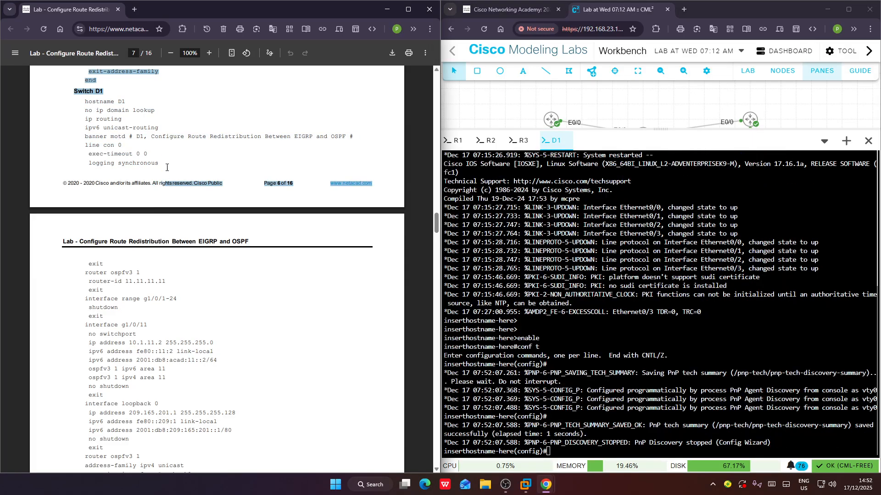
pyautogui.click(224, 161)
pyautogui.rightClick(590, 186)
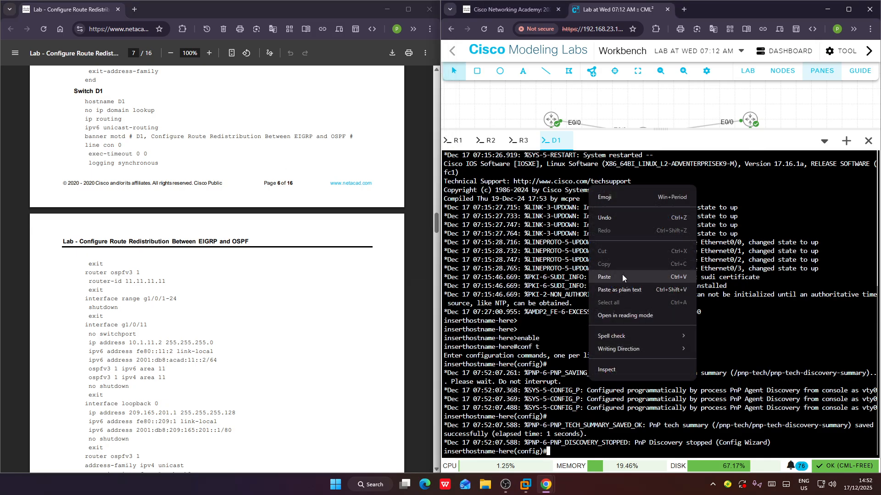
pyautogui.click(622, 275)
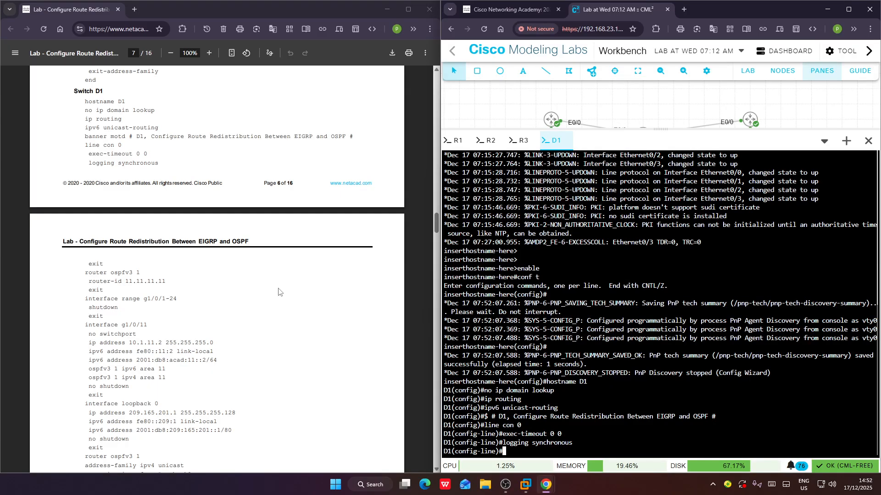
# Paste the guide's lines that leave the console line and configure router ospfv3 1 with router-id 11.11.11.11.
pyautogui.scroll(-2, 278, 293)
pyautogui.moveTo(89, 175); pyautogui.dragTo(109, 198)
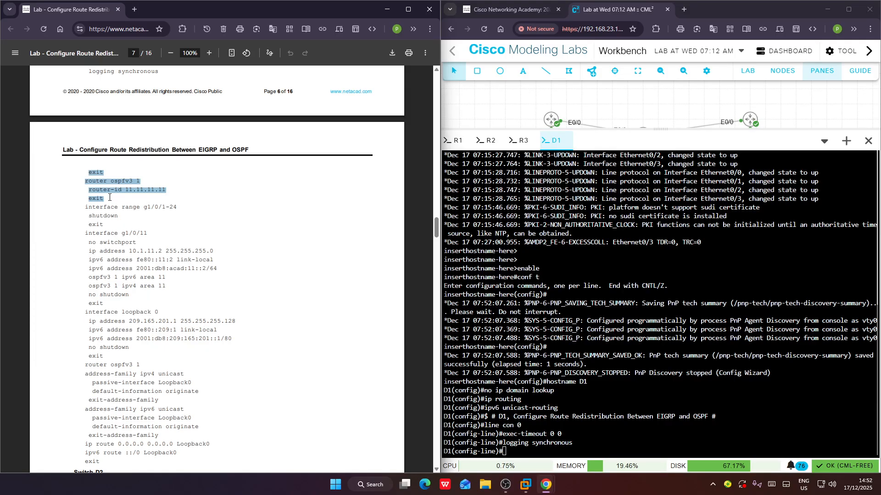
pyautogui.rightClick(680, 401)
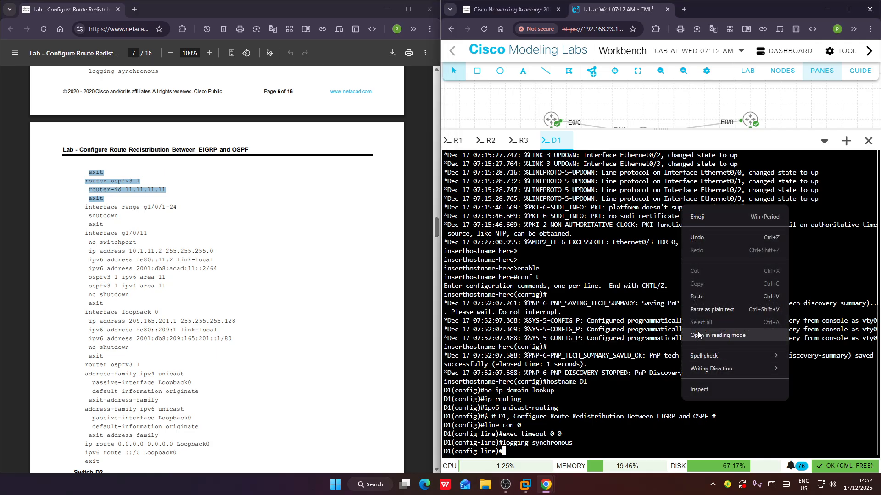
pyautogui.click(705, 295)
pyautogui.press('Return')
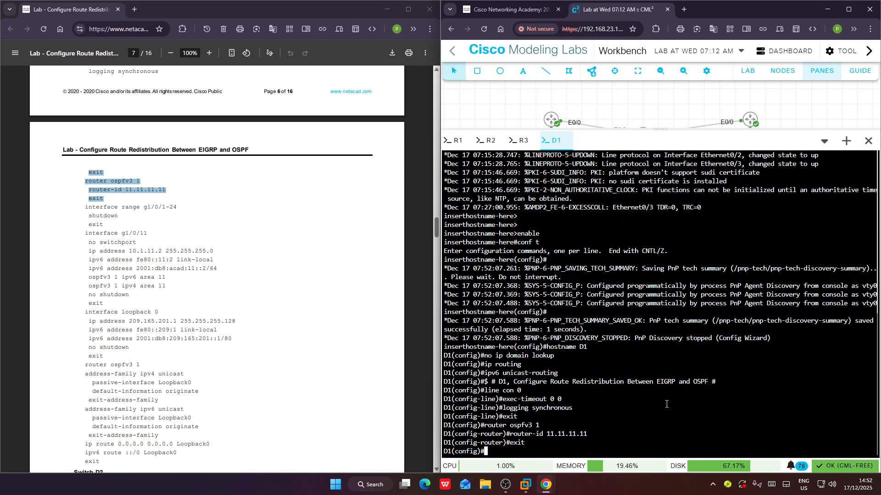
# Try to enter configuration for D1's interface range eth0/1-24.
pyautogui.click(266, 291)
pyautogui.click(574, 340)
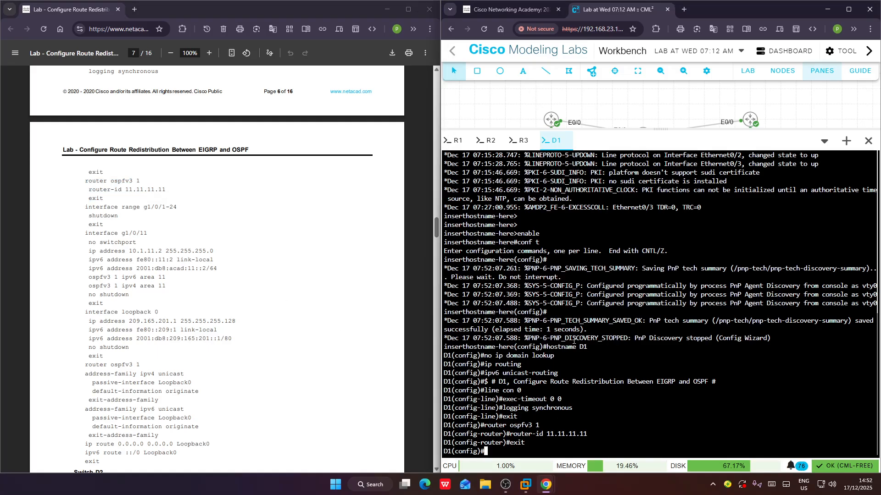
pyautogui.write('interface range eth1/0')
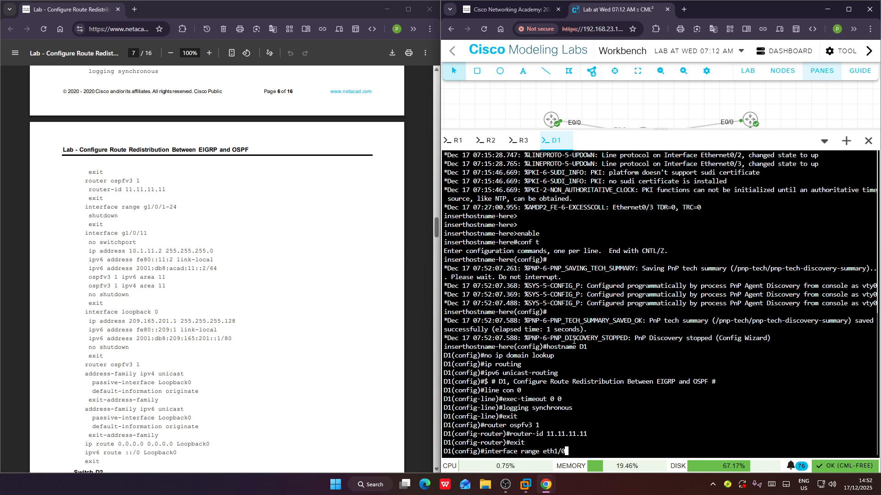
pyautogui.press('BackSpace')
pyautogui.press('BackSpace')
pyautogui.press('BackSpace')
pyautogui.write('0/1')
pyautogui.write(' 02')
pyautogui.write('4')
pyautogui.press('BackSpace')
pyautogui.press('BackSpace')
pyautogui.press('BackSpace')
pyautogui.press('BackSpace')
pyautogui.write('-24')
pyautogui.press('Return')
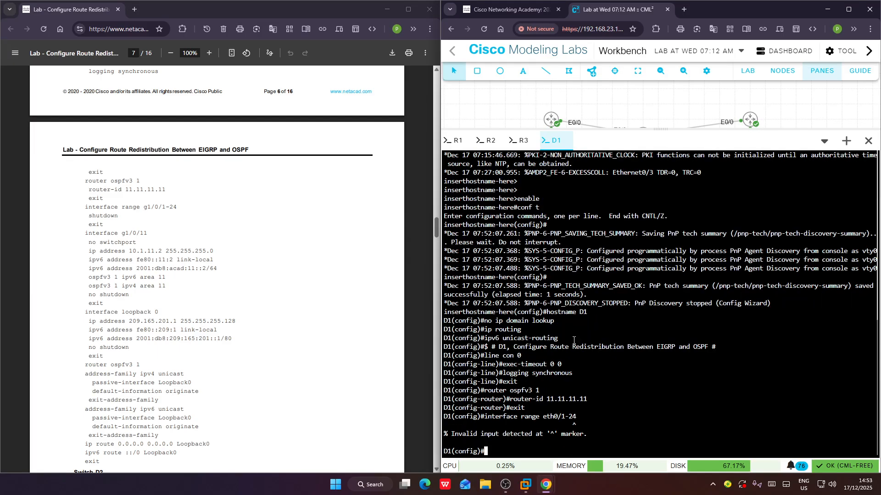
# Try to enter D1's interface range again with the reused command changed to eth0/0-24.
pyautogui.click(81, 205)
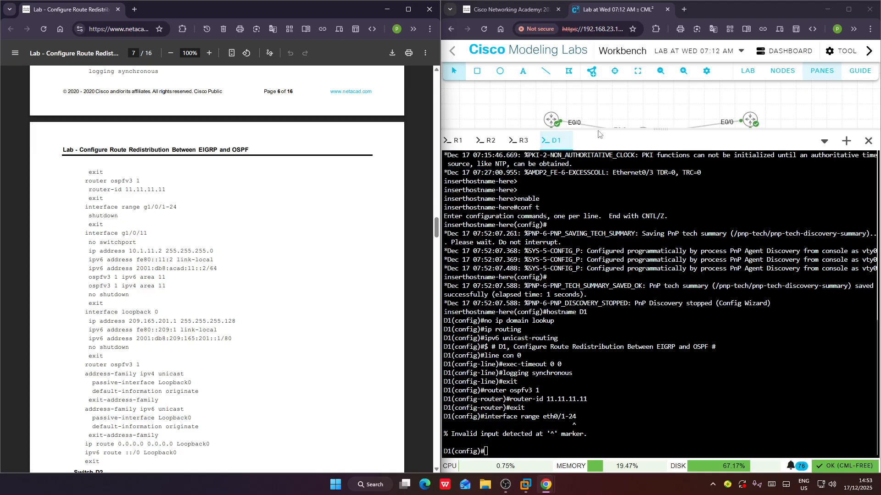
pyautogui.moveTo(600, 130); pyautogui.dragTo(617, 108)
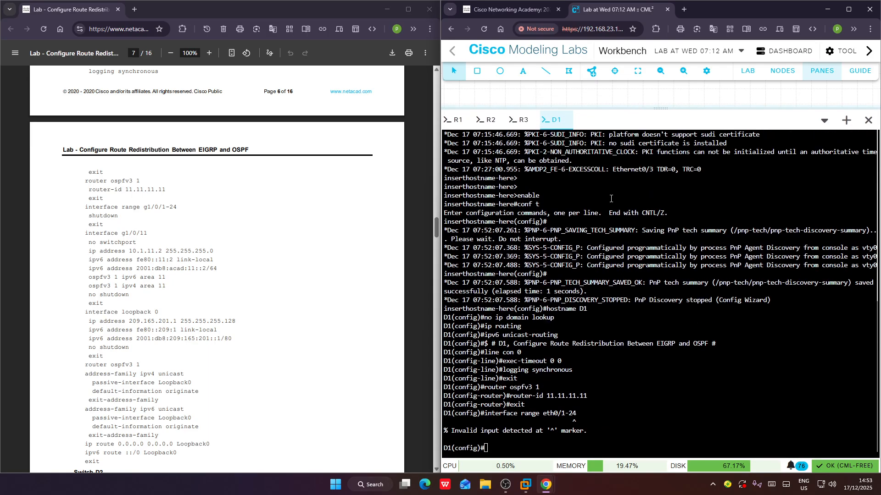
pyautogui.press('Up')
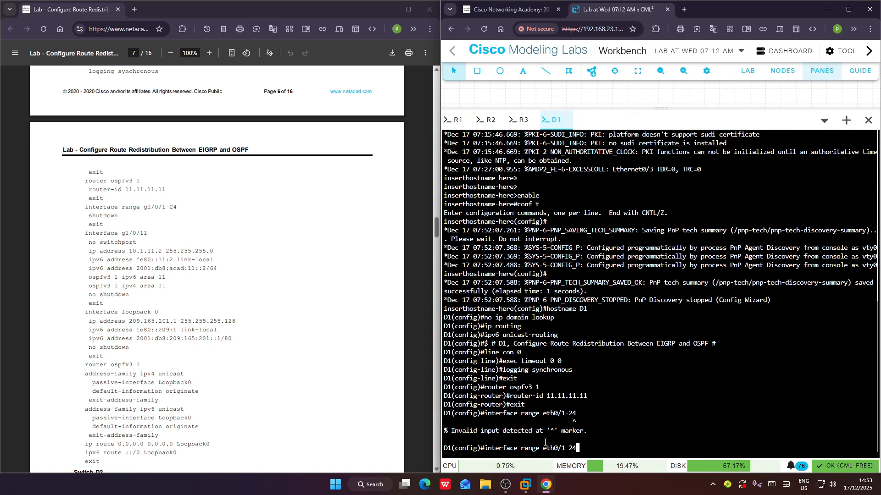
pyautogui.press('Left')
pyautogui.press('BackSpace')
pyautogui.write('0')
pyautogui.press('Return')
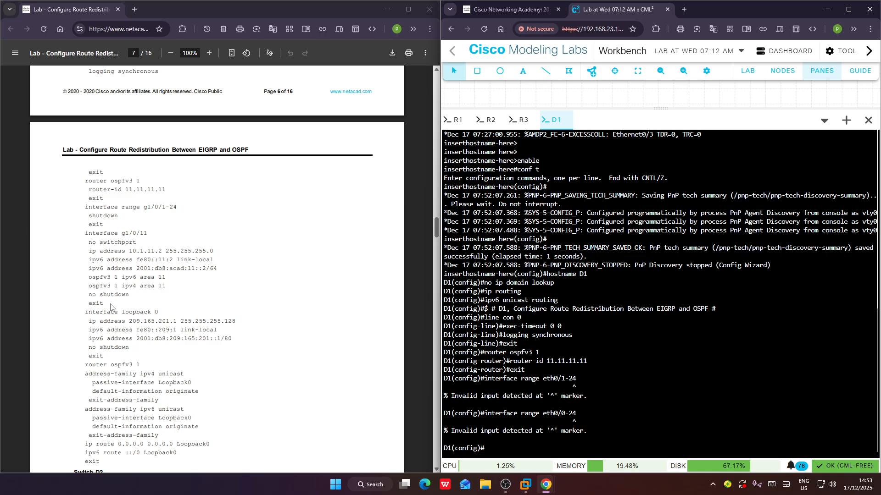
pyautogui.scroll(-1, 304, 407)
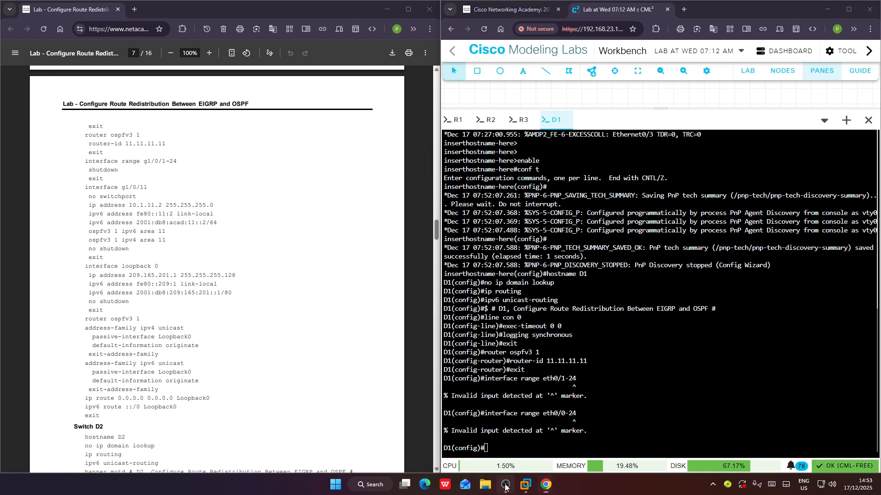
pyautogui.click(505, 484)
pyautogui.click(679, 315)
pyautogui.click(719, 327)
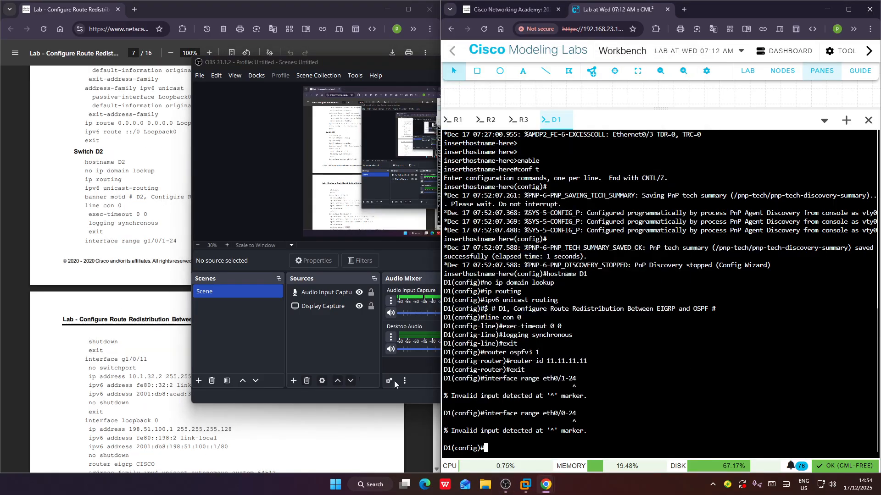
# Paste the copied guide commands into the D1 console.
pyautogui.click(266, 443)
pyautogui.rightClick(592, 404)
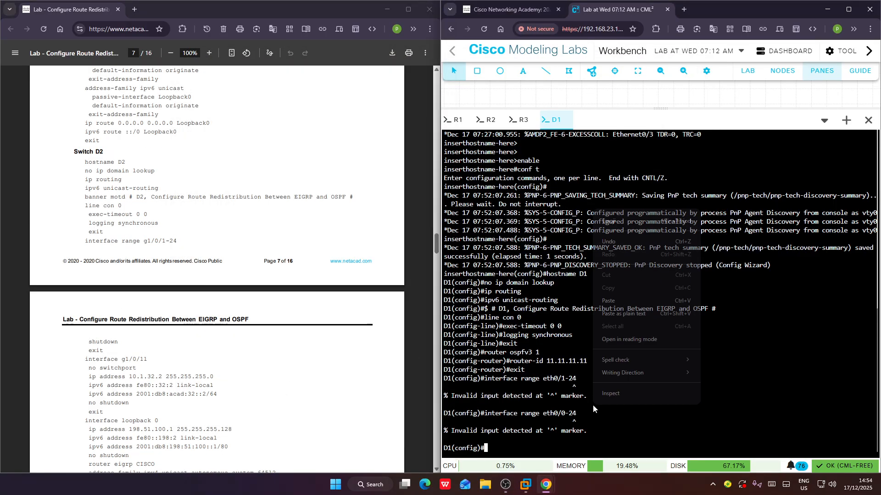
pyautogui.click(613, 306)
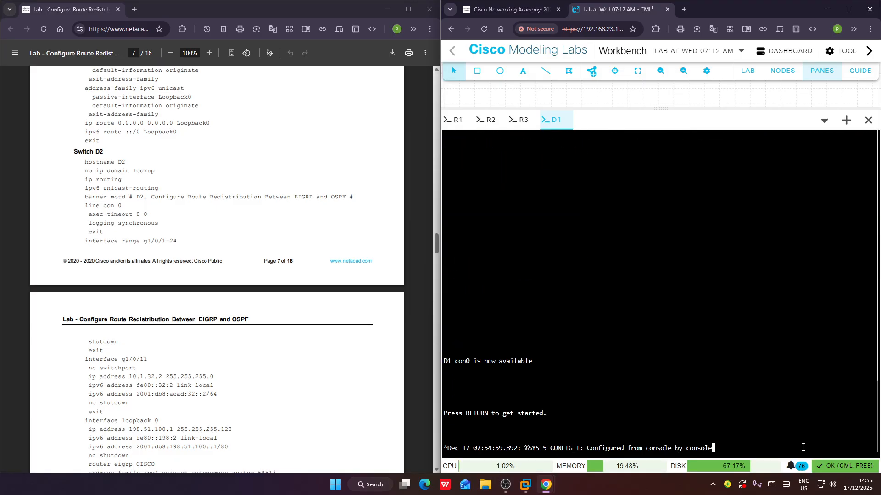
# Examine D1's console history from the pasted commands and compare it with the Switch D1 section of the guide.
pyautogui.press('Return')
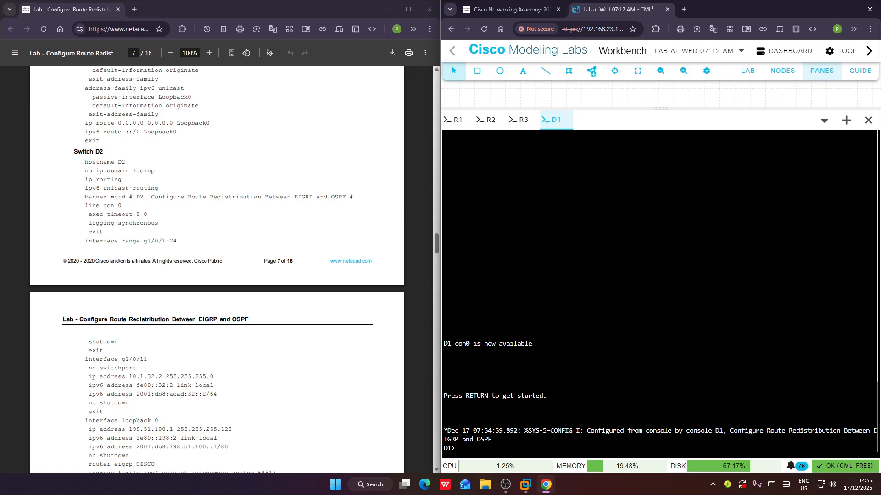
pyautogui.scroll(15, 603, 293)
pyautogui.scroll(-5, 615, 305)
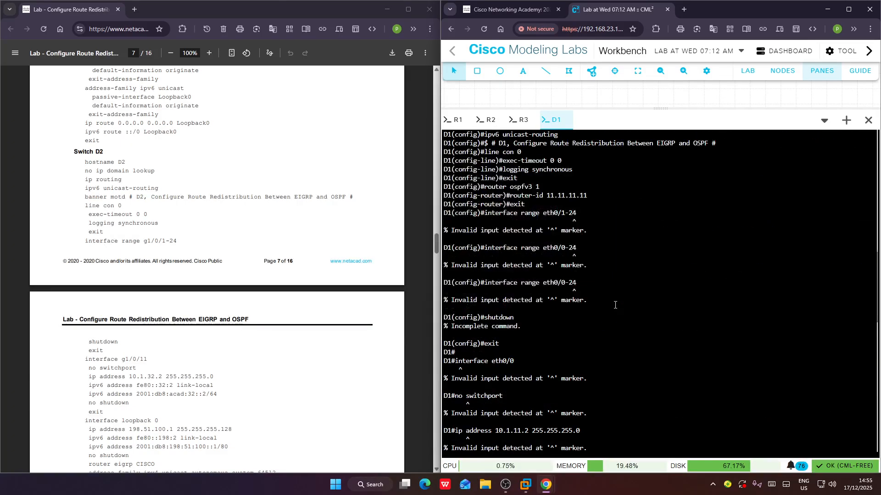
pyautogui.scroll(10, 615, 305)
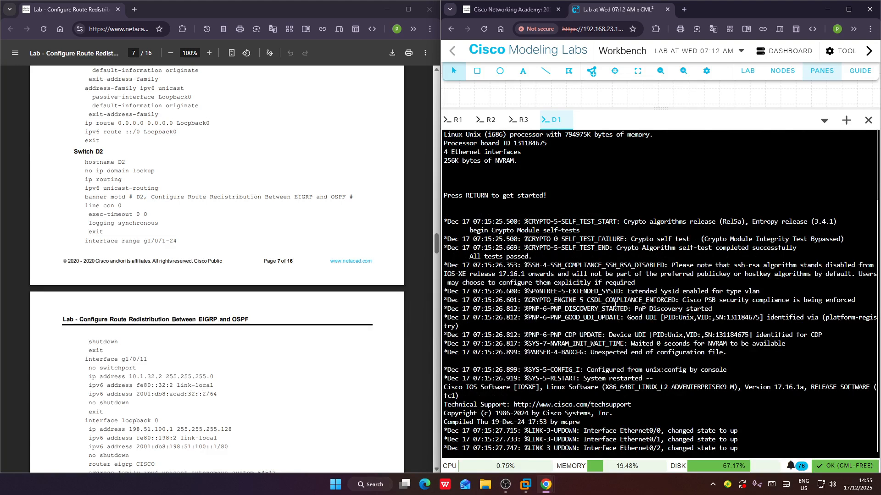
pyautogui.scroll(-10, 615, 305)
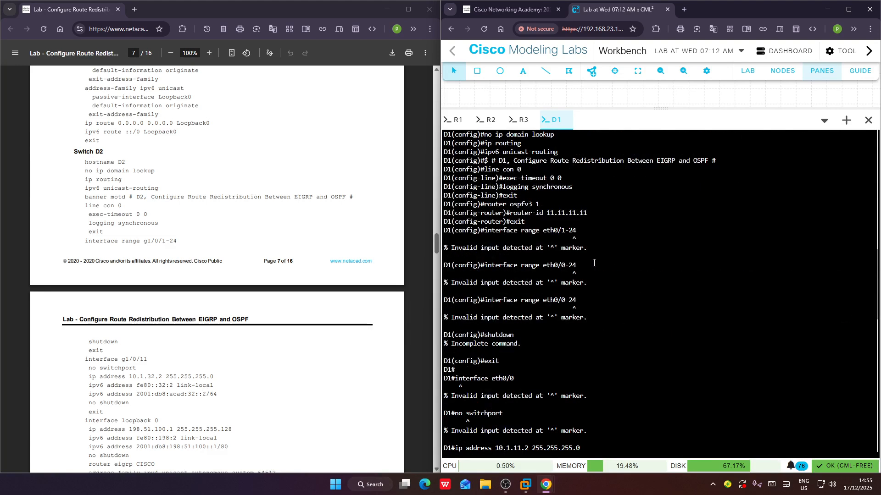
pyautogui.scroll(2, 593, 263)
pyautogui.scroll(-15, 594, 263)
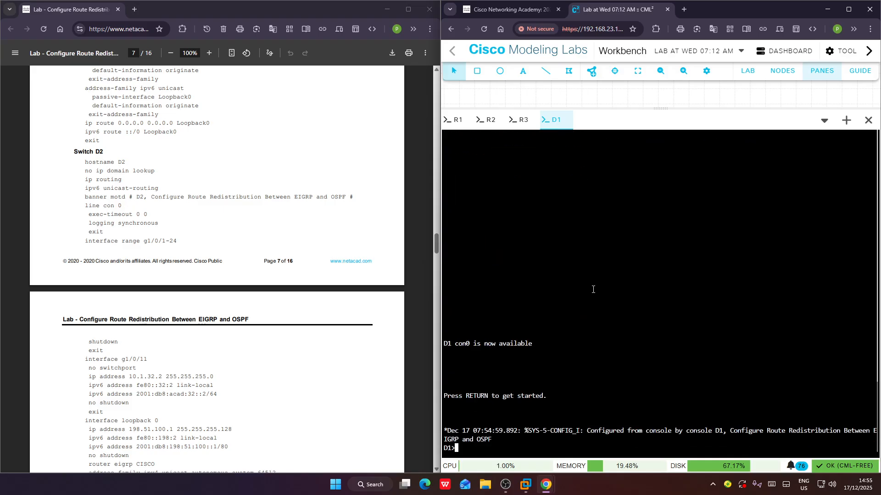
pyautogui.scroll(12, 592, 290)
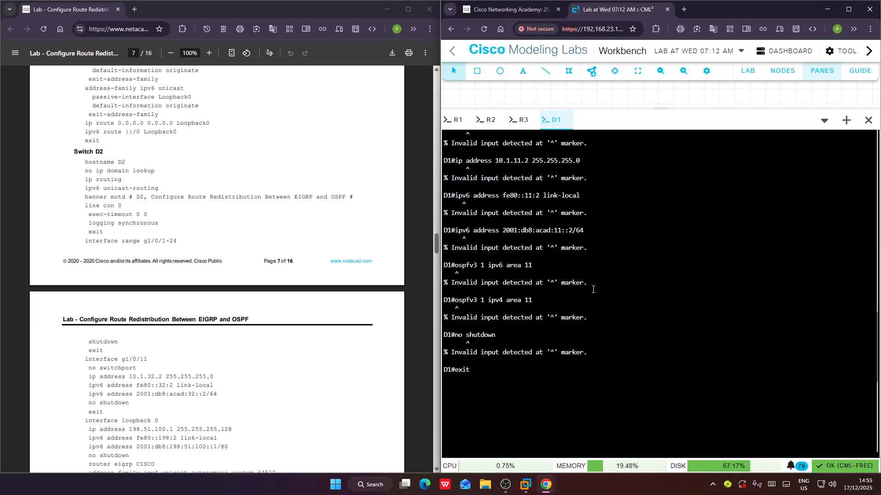
pyautogui.scroll(10, 592, 290)
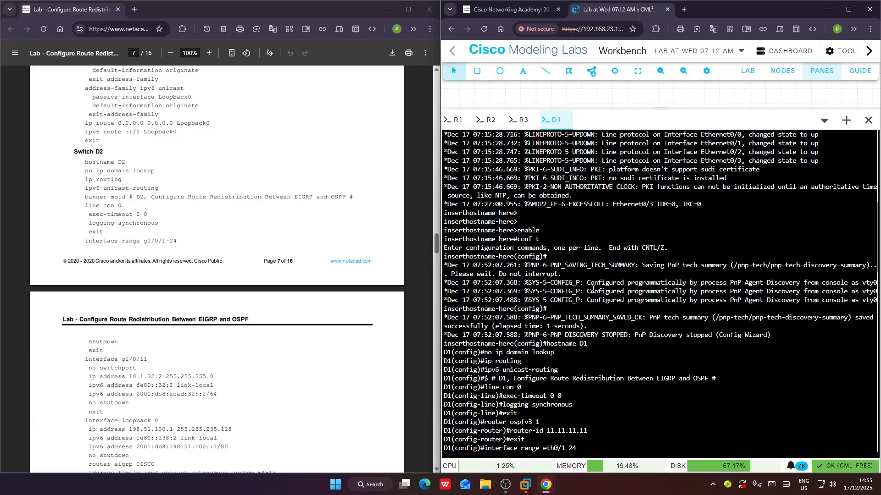
pyautogui.scroll(-5, 593, 290)
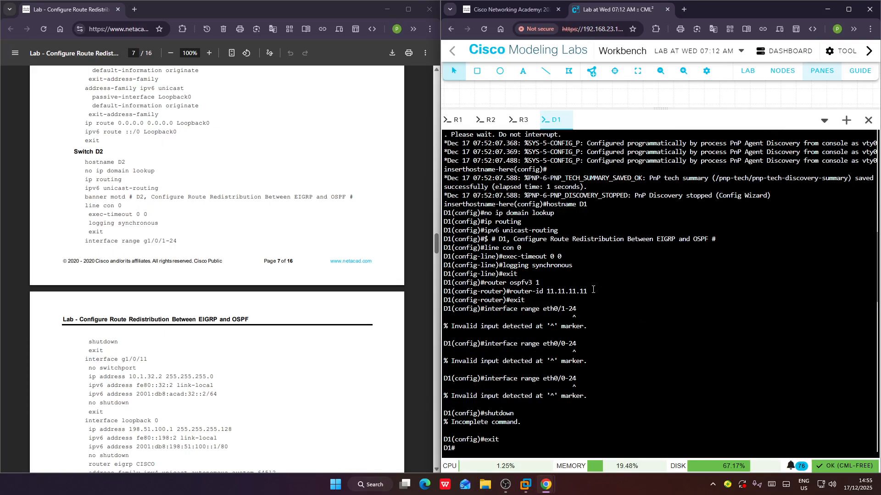
pyautogui.scroll(7, 282, 291)
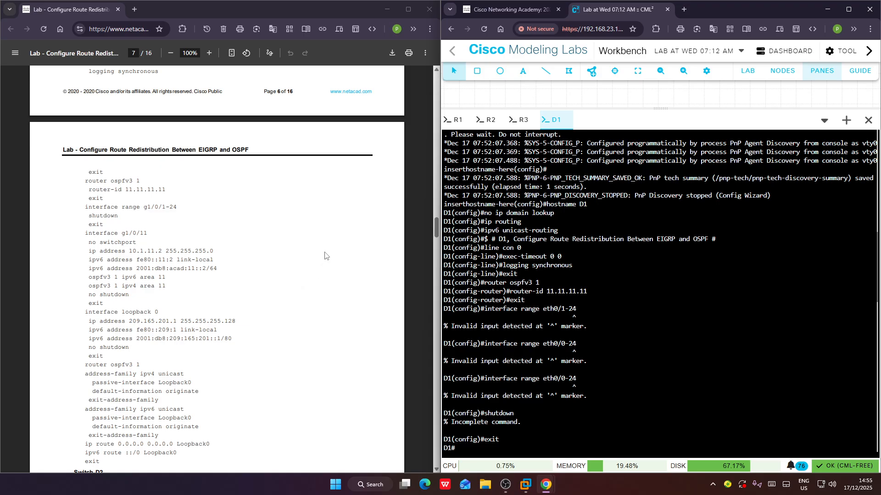
pyautogui.scroll(4, 302, 253)
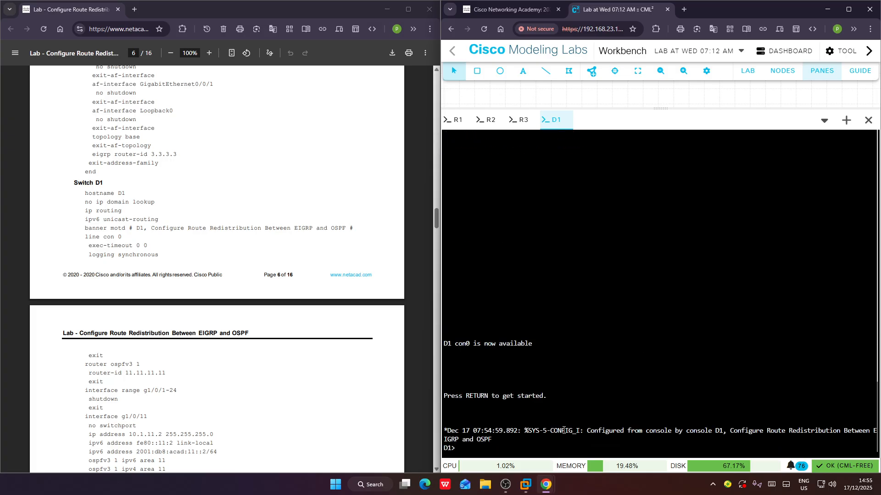
# Try to rerun the copied interface commands on D1 after entering privileged mode and global configuration mode with enable and conf t.
pyautogui.write('conf t')
pyautogui.press('Return')
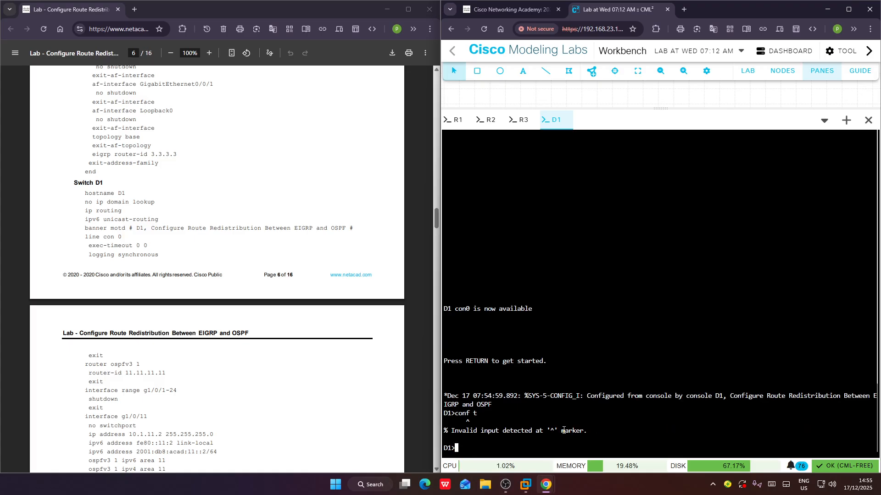
pyautogui.write('enable')
pyautogui.press('Return')
pyautogui.write('conf t')
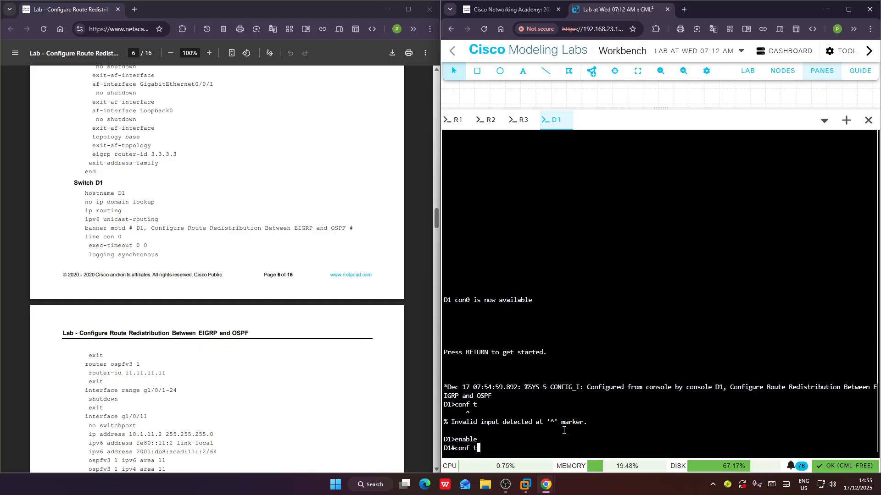
pyautogui.press('Return')
pyautogui.rightClick(563, 430)
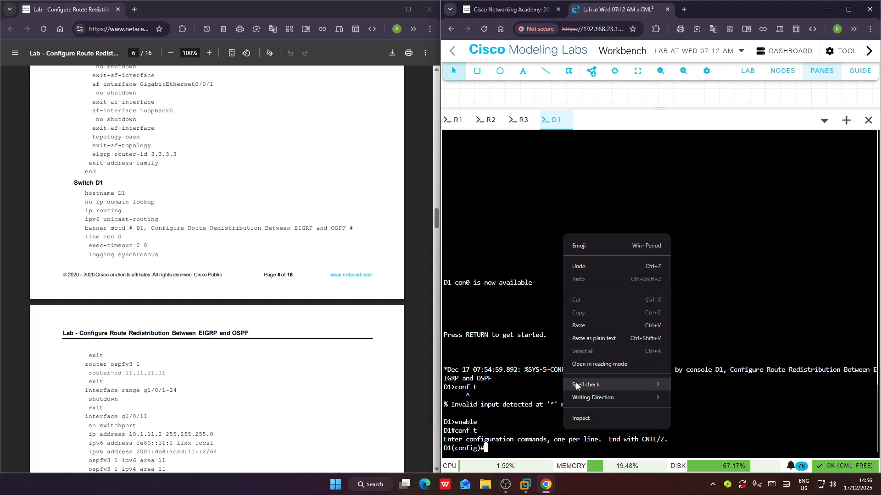
pyautogui.click(582, 321)
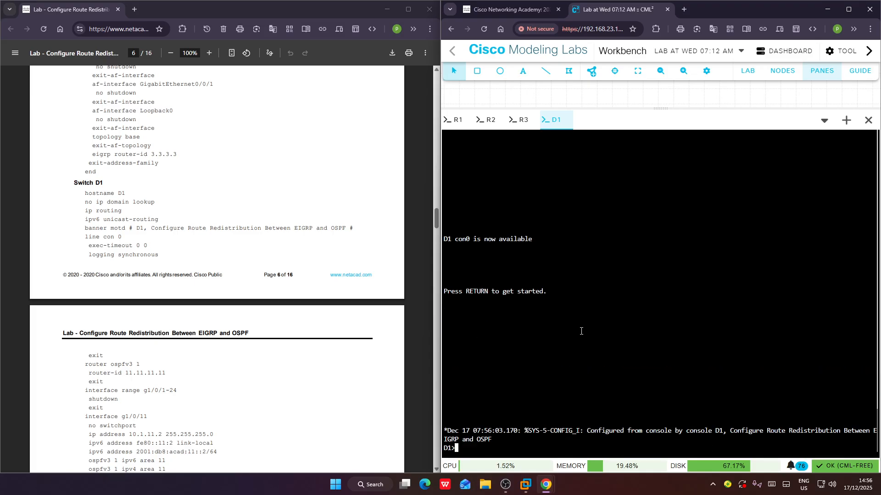
pyautogui.press('Return')
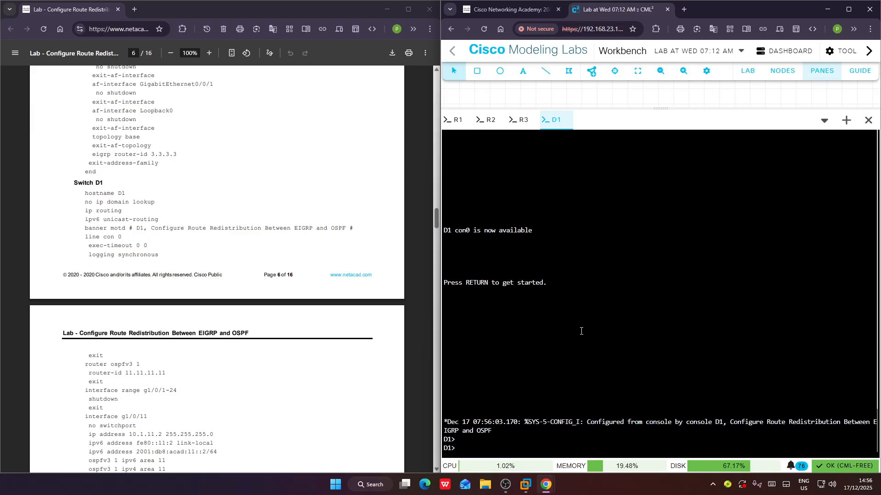
pyautogui.press('Return')
# Review D1's console history for how the interface range eth0/0-24 and interface eth0/0 commands were handled.
pyautogui.scroll(15, 582, 347)
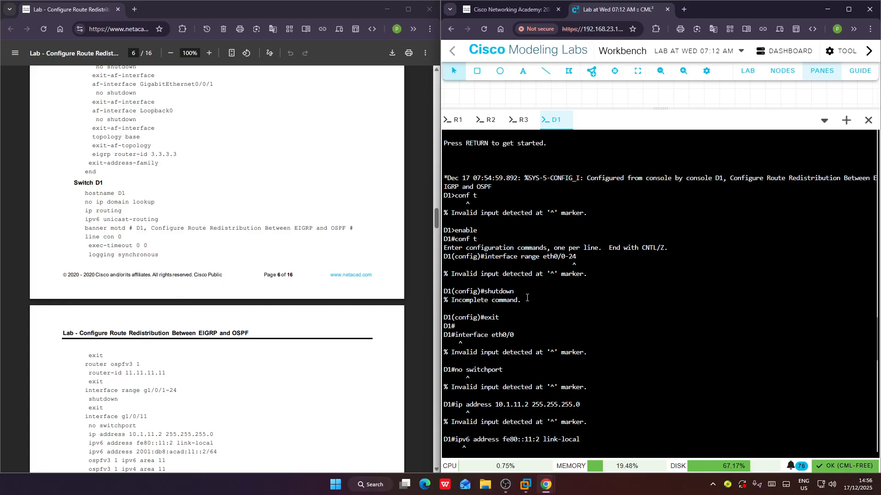
pyautogui.scroll(3, 527, 298)
pyautogui.scroll(-9, 527, 298)
pyautogui.scroll(2, 527, 297)
pyautogui.scroll(10, 527, 297)
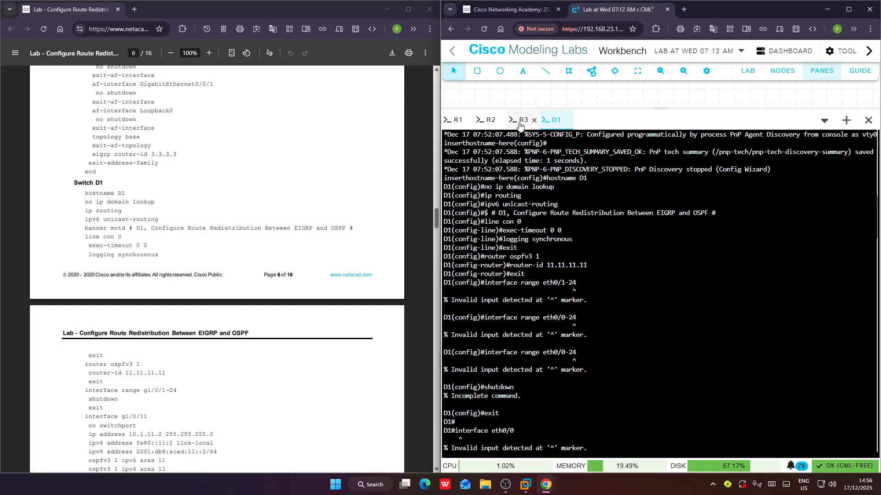
pyautogui.scroll(-10, 559, 240)
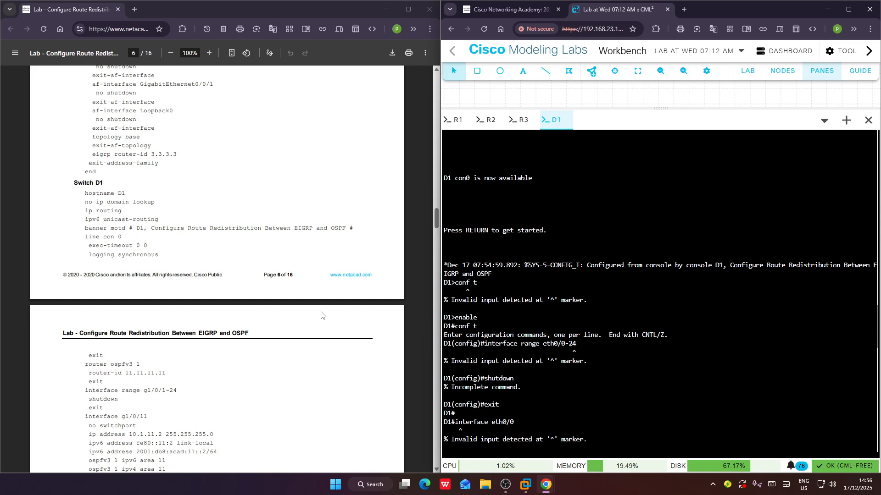
# Check the guide's topology diagram and its Switch D1 interface commands.
pyautogui.scroll(-12, 321, 315)
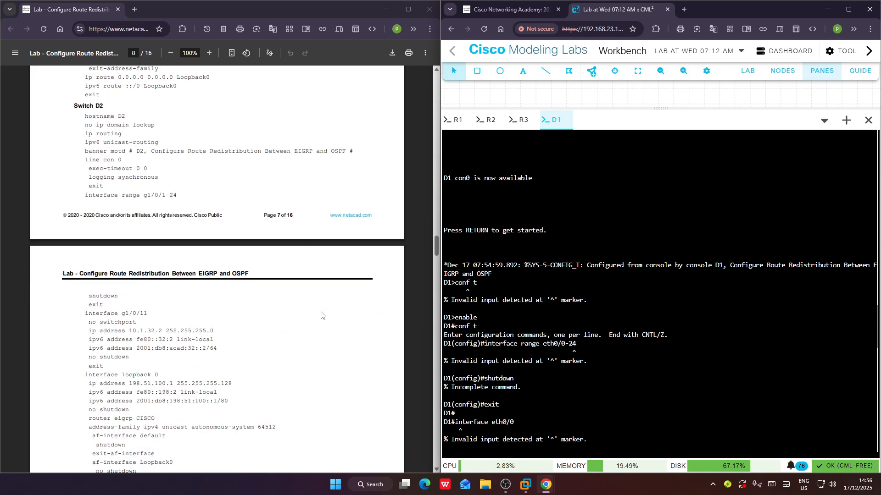
pyautogui.scroll(10, 414, 317)
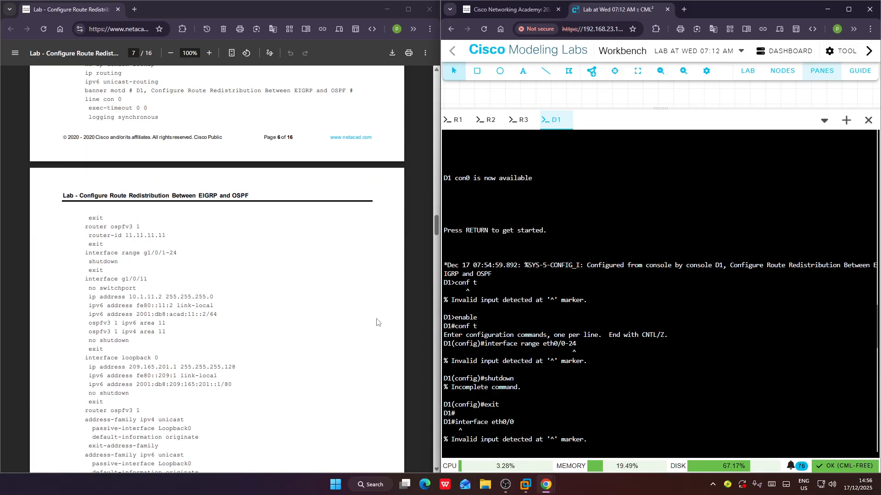
pyautogui.scroll(20, 236, 285)
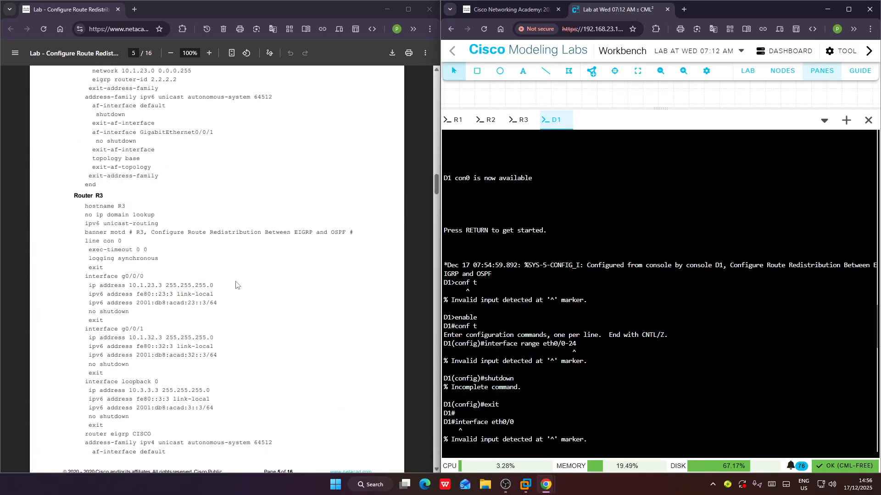
pyautogui.scroll(20, 237, 285)
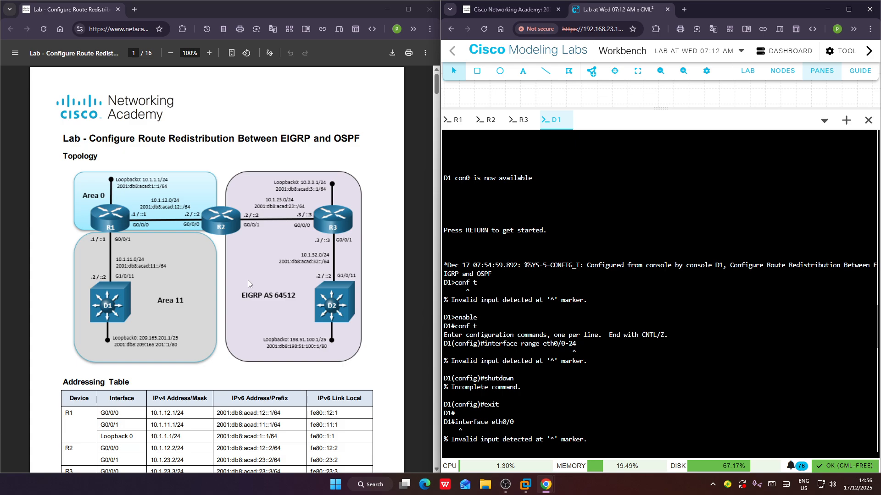
pyautogui.scroll(-20, 248, 280)
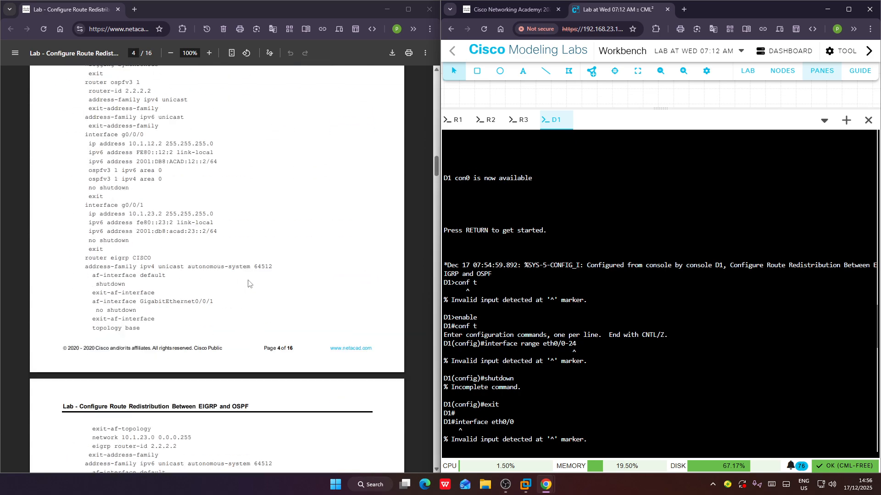
pyautogui.scroll(-20, 248, 284)
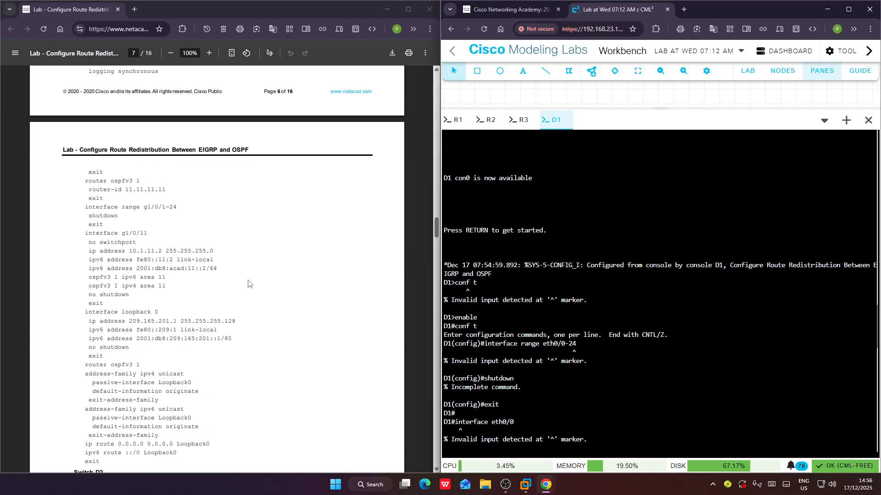
pyautogui.scroll(6, 248, 283)
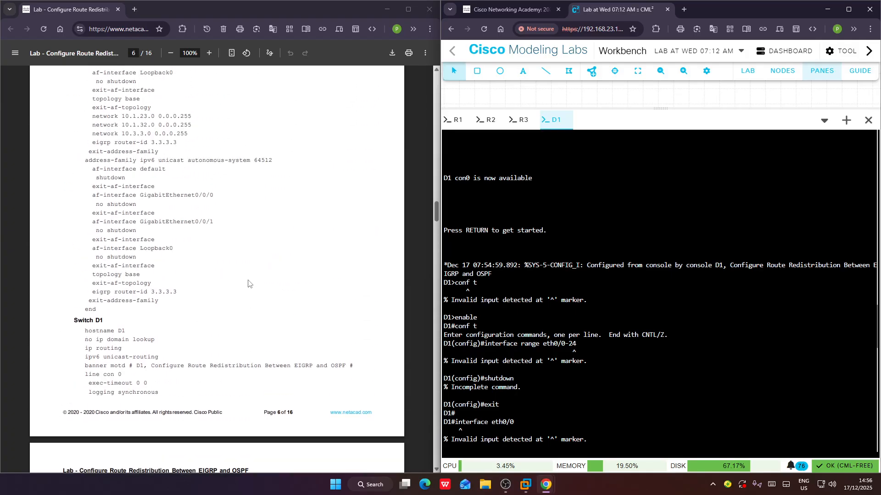
pyautogui.scroll(-6, 248, 283)
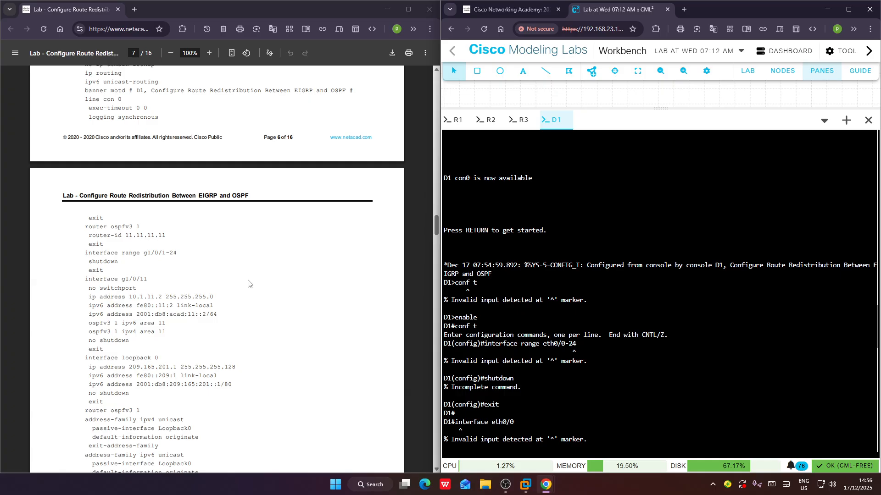
pyautogui.scroll(1, 248, 283)
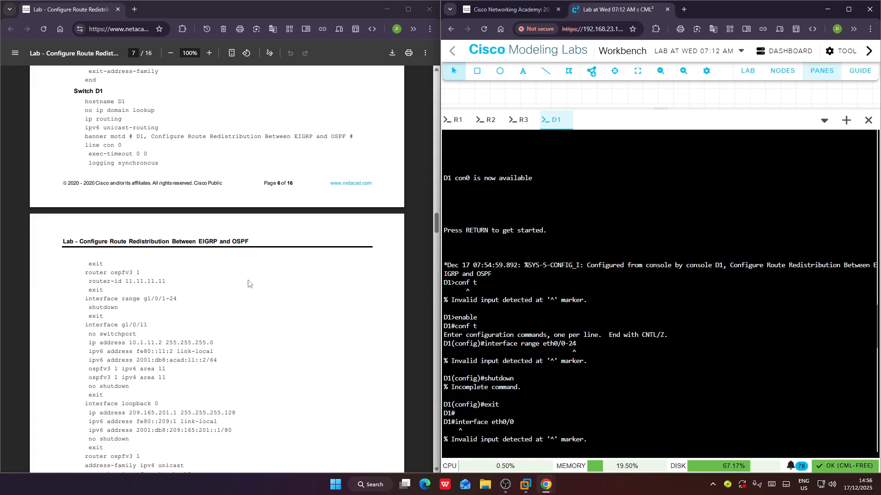
pyautogui.scroll(-3, 248, 284)
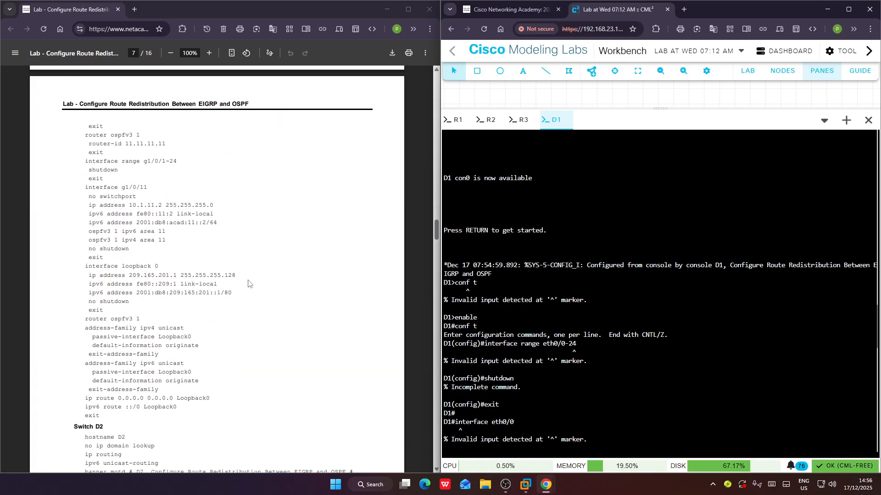
pyautogui.click(505, 485)
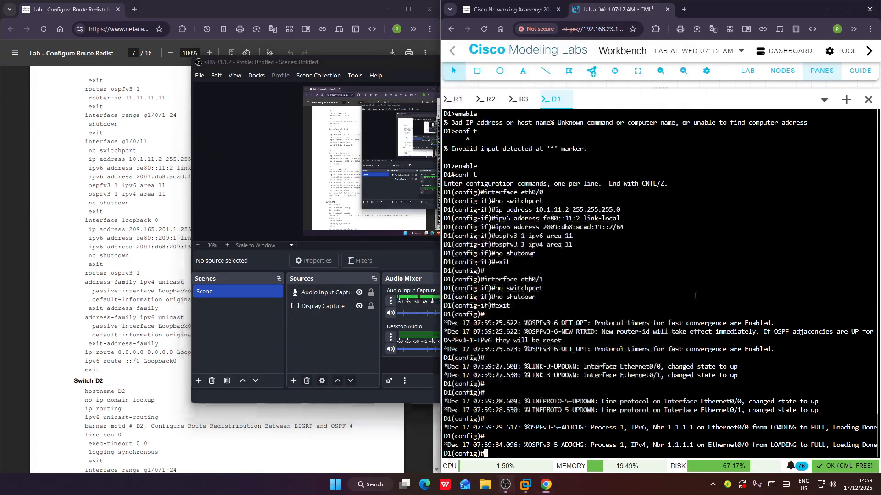
pyautogui.click(185, 453)
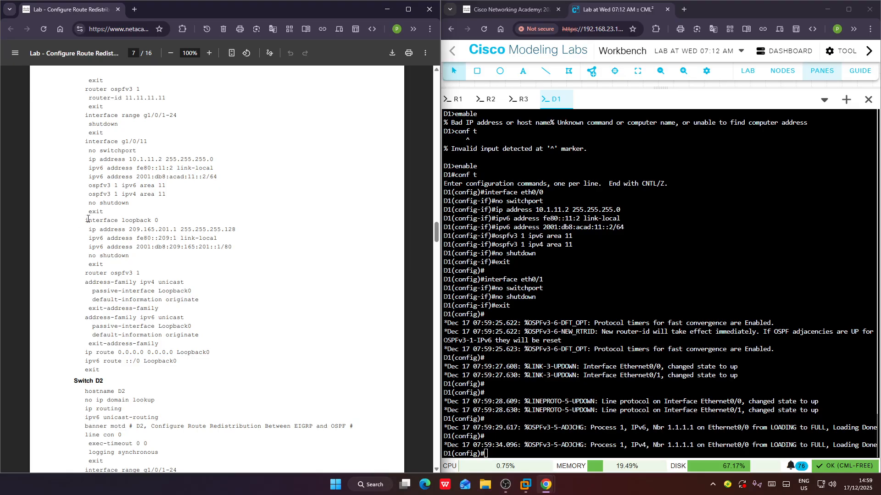
# Copy the guide's D1 commands from interface loopback 0 through the exit after the IPv6 default route and run them in the D1 console.
pyautogui.moveTo(87, 218); pyautogui.dragTo(117, 255)
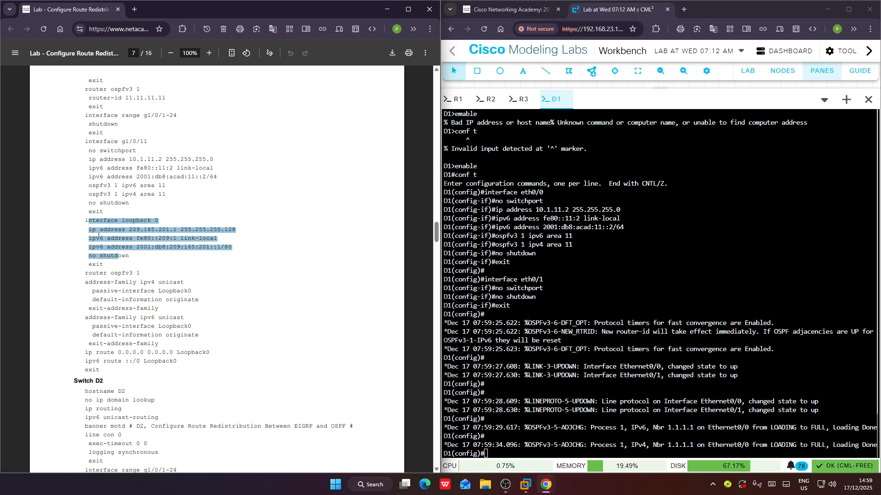
pyautogui.moveTo(85, 221); pyautogui.dragTo(185, 290)
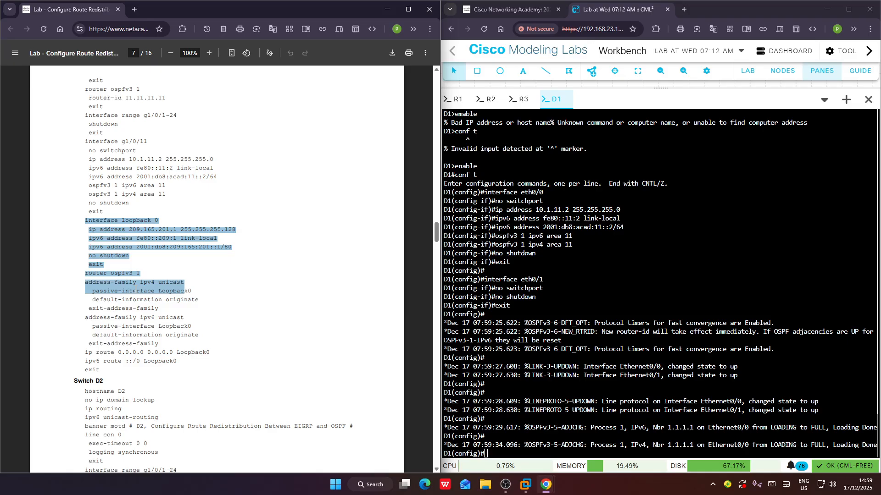
pyautogui.moveTo(185, 291); pyautogui.dragTo(103, 368)
pyautogui.hotkey('ctrl', 'c')
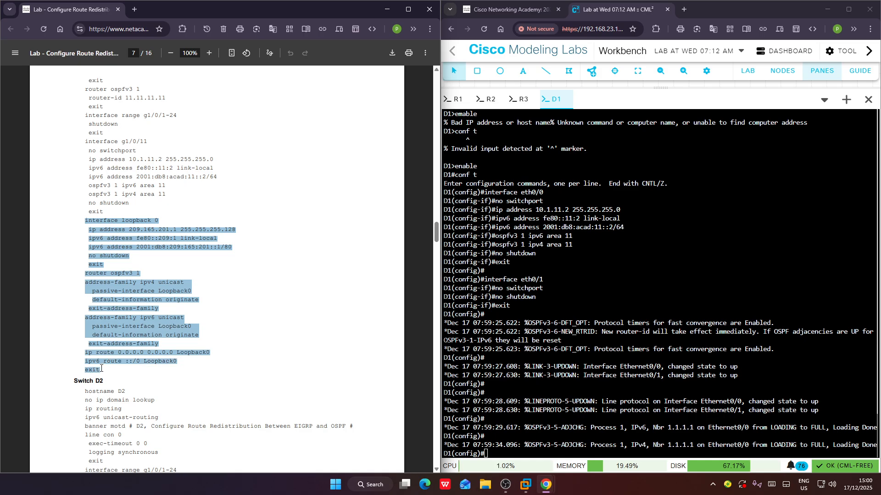
pyautogui.rightClick(537, 118)
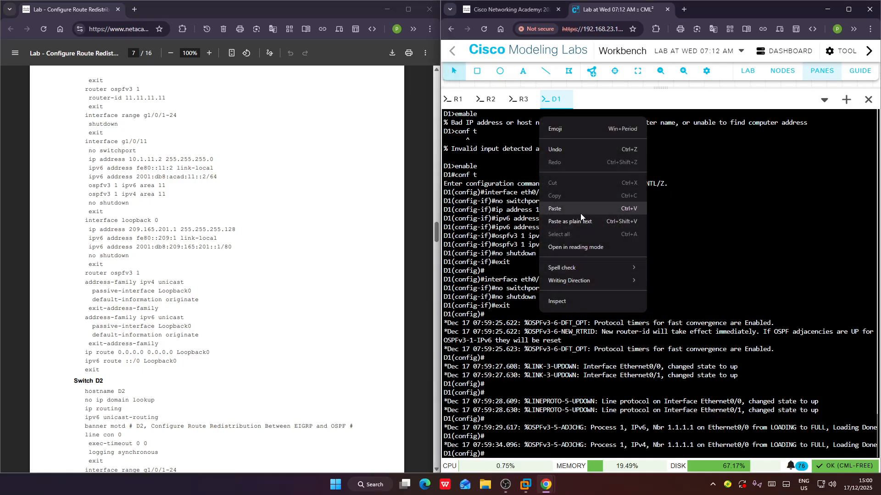
pyautogui.click(579, 220)
pyautogui.press('Return')
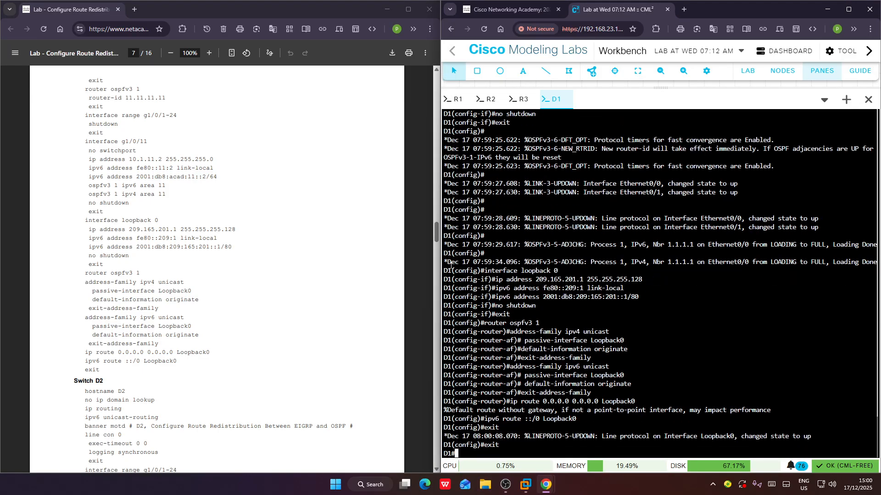
# Find the Switch D2 section in the lab guide and open the D2 node's console with an enlarged console pane.
pyautogui.scroll(-3, 321, 195)
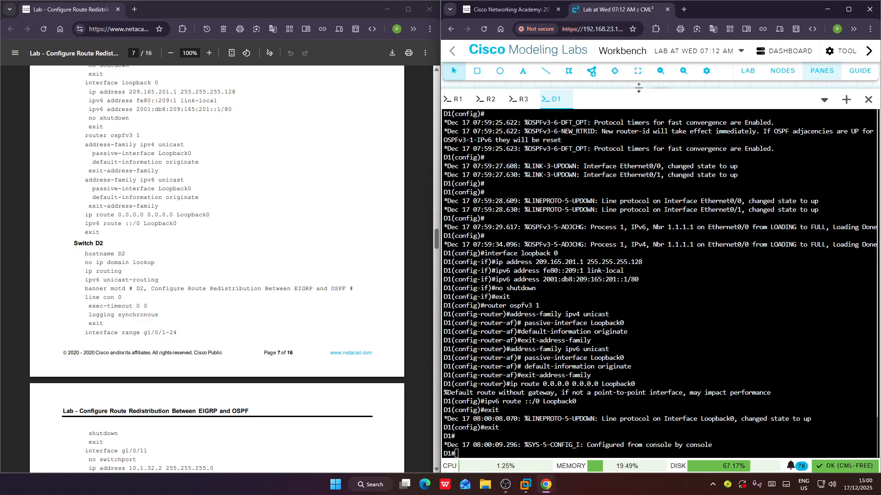
pyautogui.moveTo(638, 87); pyautogui.dragTo(643, 308)
pyautogui.rightClick(751, 194)
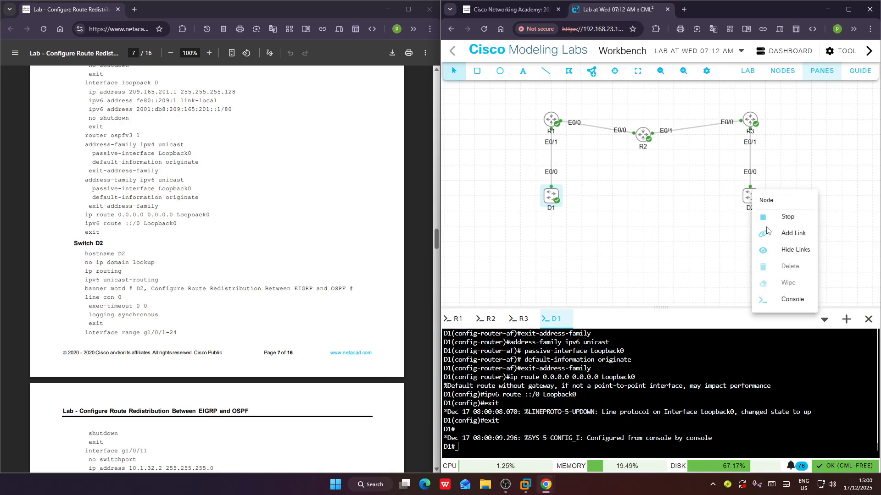
pyautogui.click(788, 300)
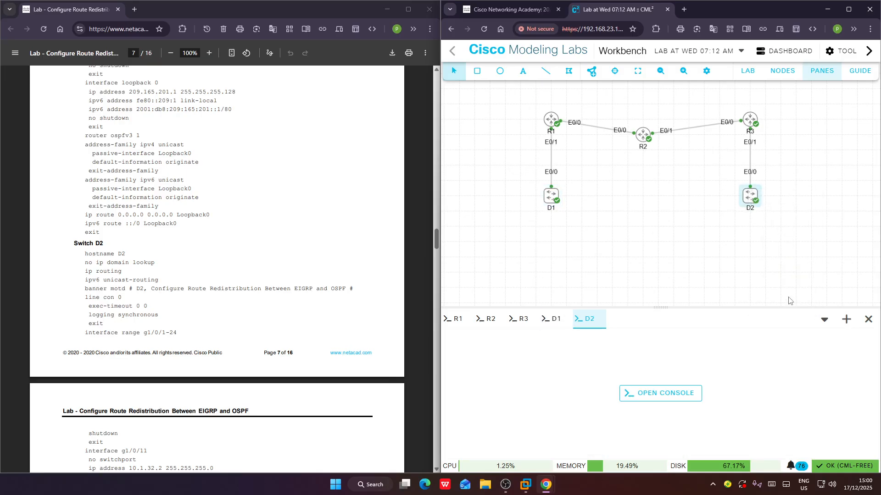
pyautogui.click(659, 392)
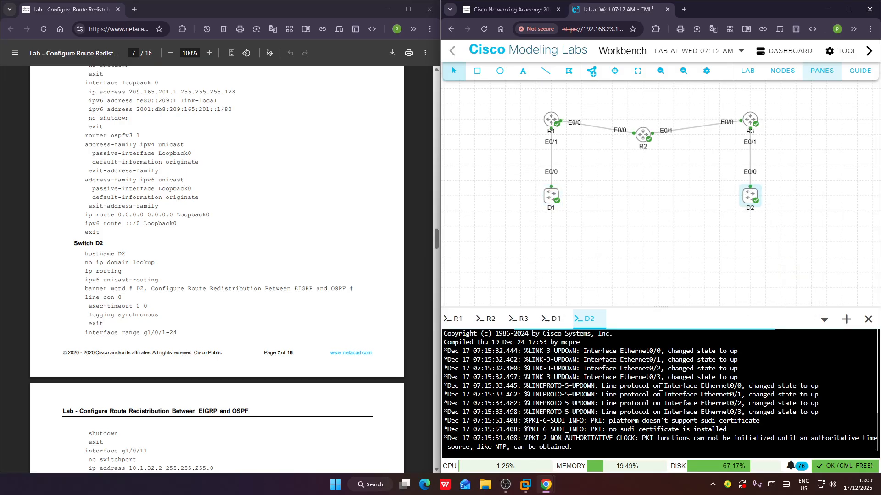
pyautogui.moveTo(622, 305); pyautogui.dragTo(594, 135)
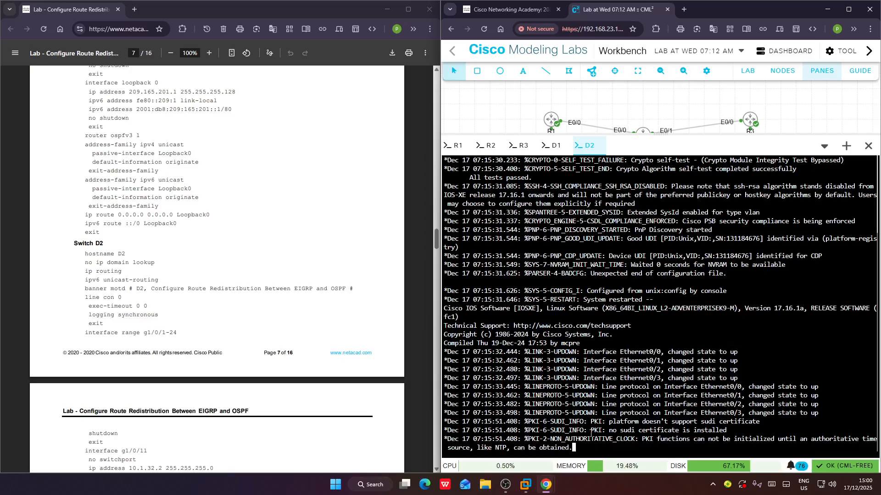
# Enter privileged mode and global configuration mode on D2 with enable and conf t.
pyautogui.press('Return')
pyautogui.press('Return')
pyautogui.write('enable')
pyautogui.press('Return')
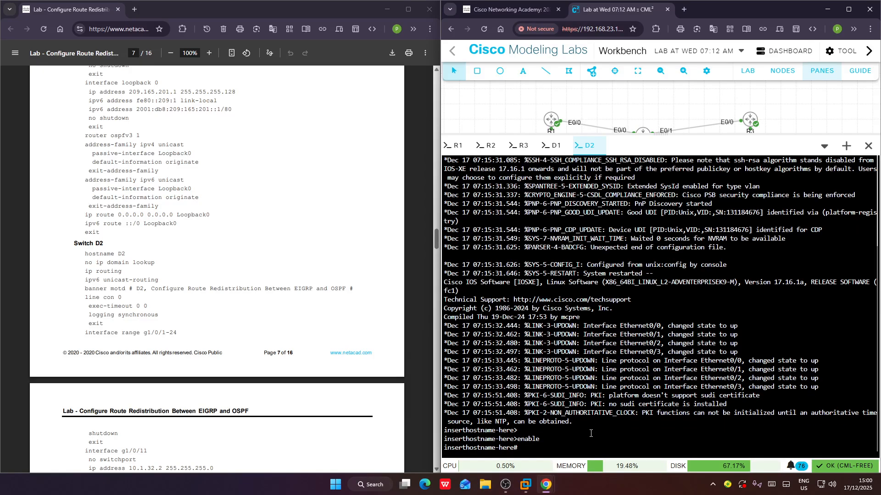
pyautogui.write('c')
pyautogui.press('BackSpace')
pyautogui.write('conf t')
pyautogui.press('Return')
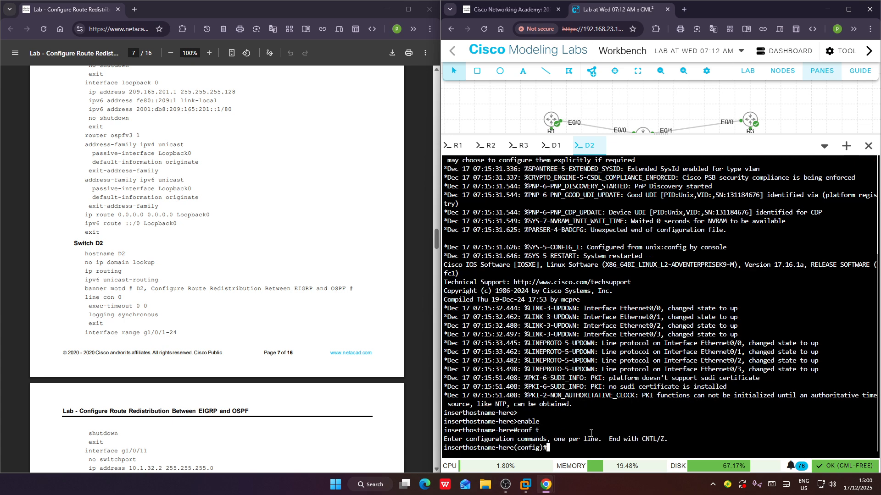
# Copy the guide's D2 commands from hostname D2 through the exit after logging synchronous and run them in the D2 console.
pyautogui.scroll(-2, 78, 161)
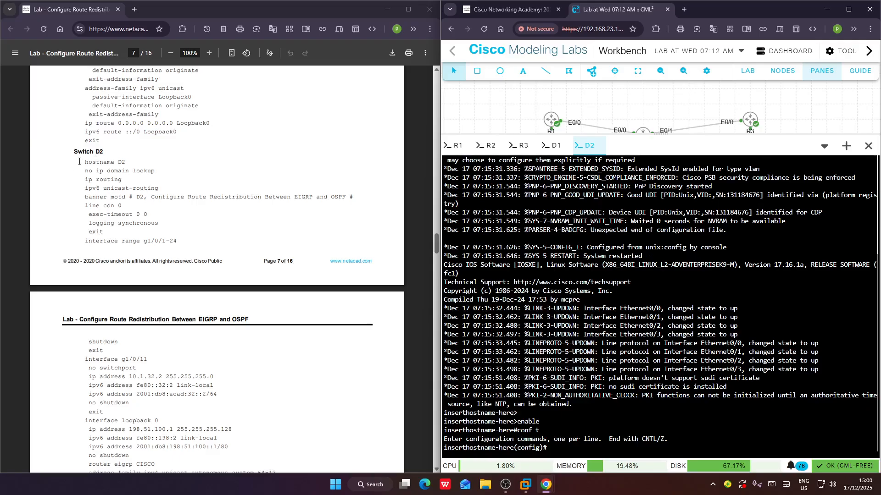
pyautogui.moveTo(82, 162); pyautogui.dragTo(104, 231)
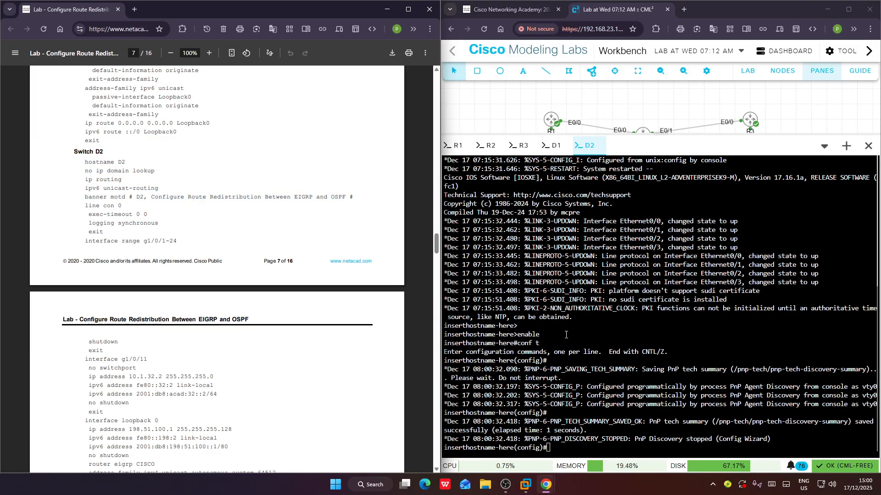
pyautogui.rightClick(589, 336)
pyautogui.click(618, 247)
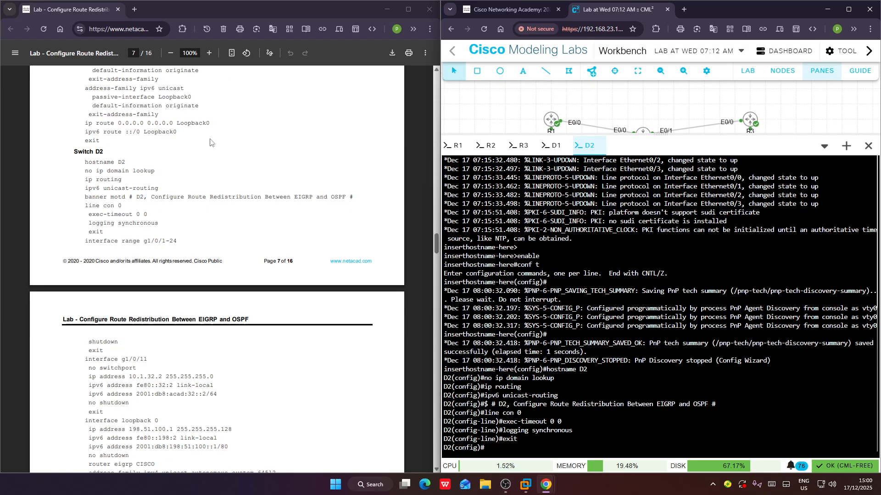
pyautogui.click(240, 219)
pyautogui.scroll(-2, 239, 219)
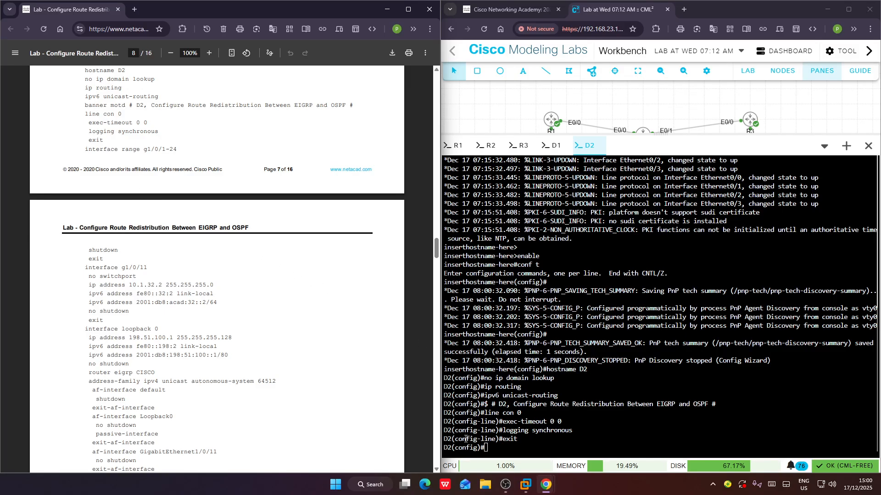
pyautogui.moveTo(514, 493)
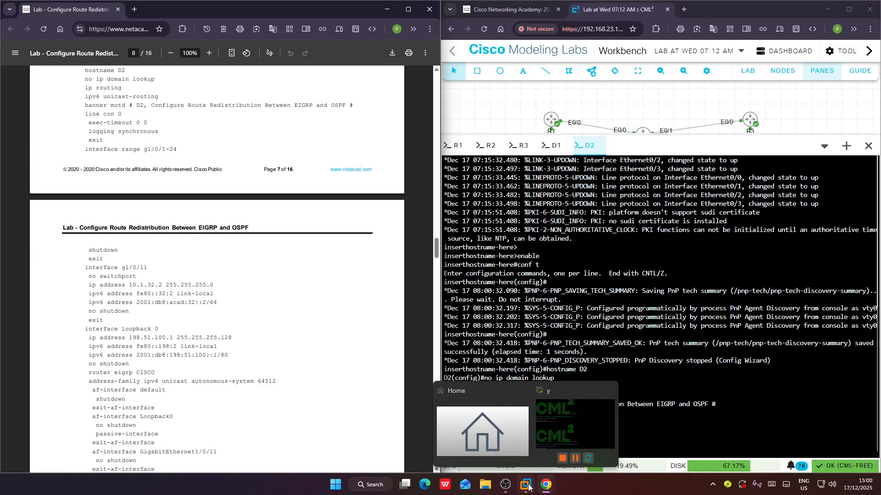
pyautogui.click(528, 432)
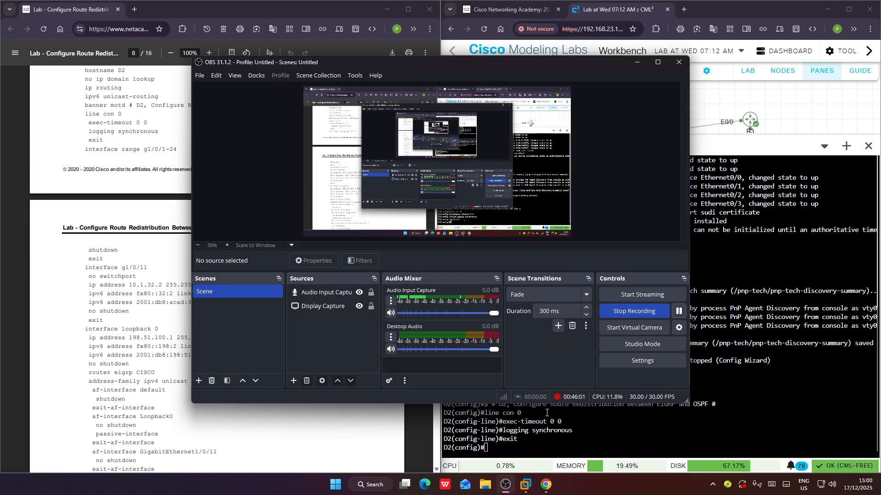
pyautogui.click(678, 311)
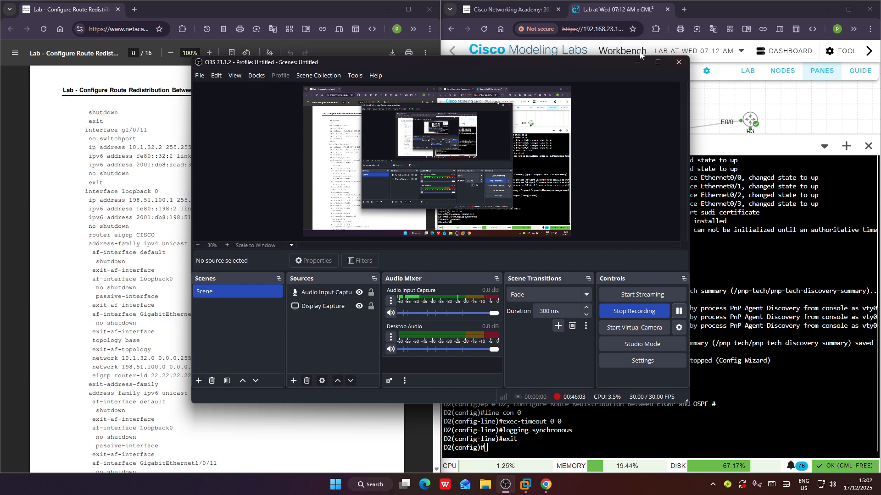
pyautogui.click(637, 61)
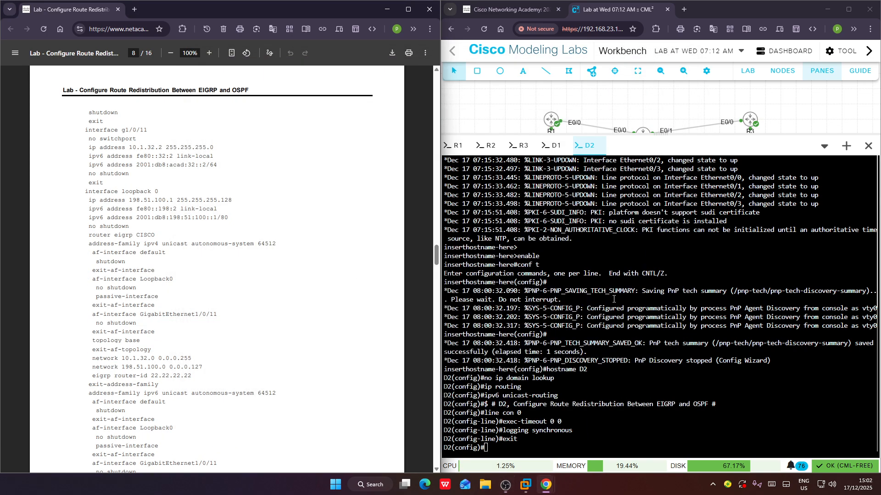
# Try to run the prepared D2 interface commands starting with interface range eth0/0-24, and review how the console handled them.
pyautogui.click(583, 397)
pyautogui.rightClick(584, 396)
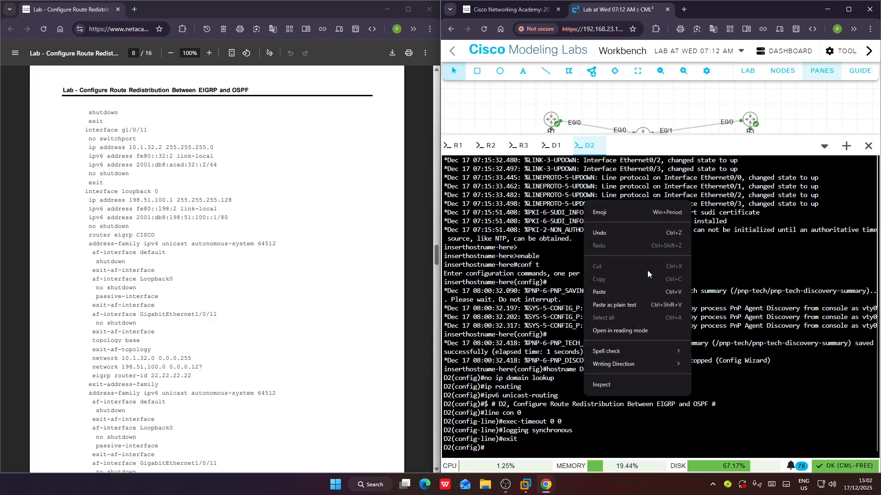
pyautogui.click(619, 297)
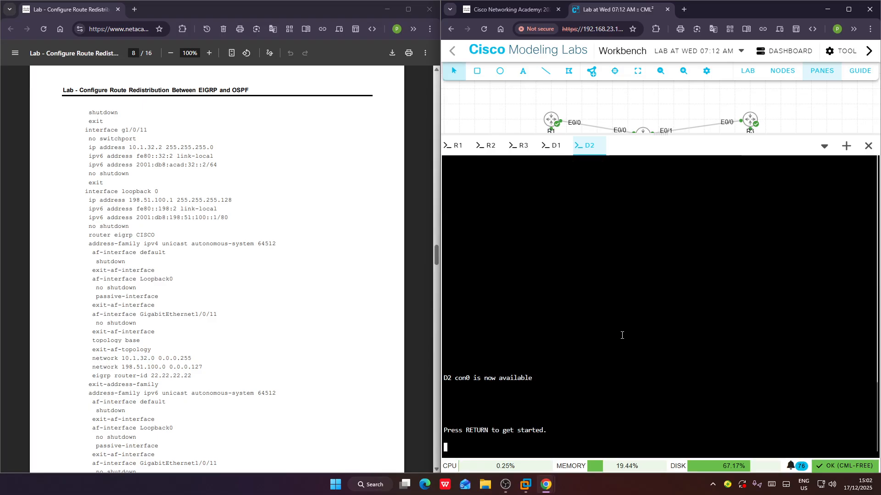
pyautogui.press('Return')
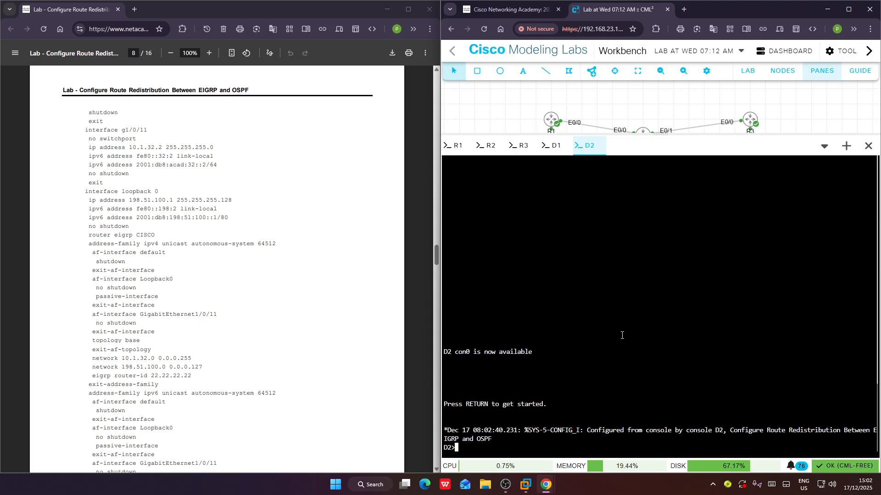
pyautogui.scroll(11, 621, 335)
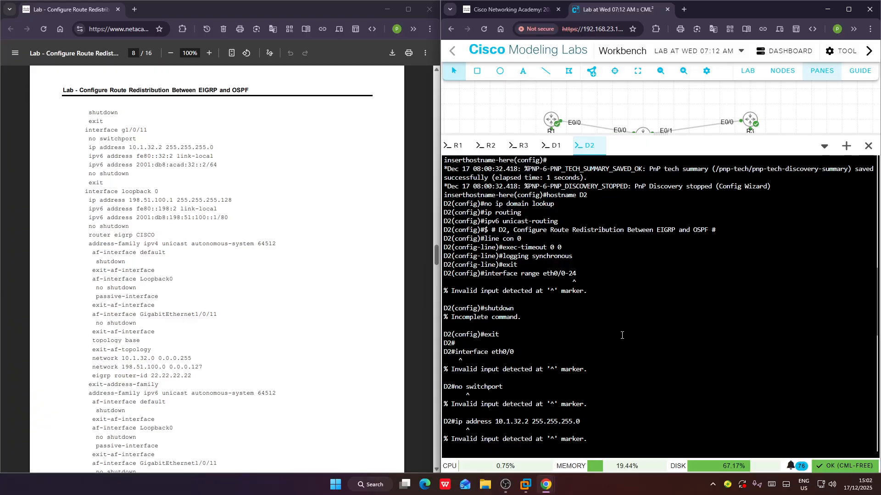
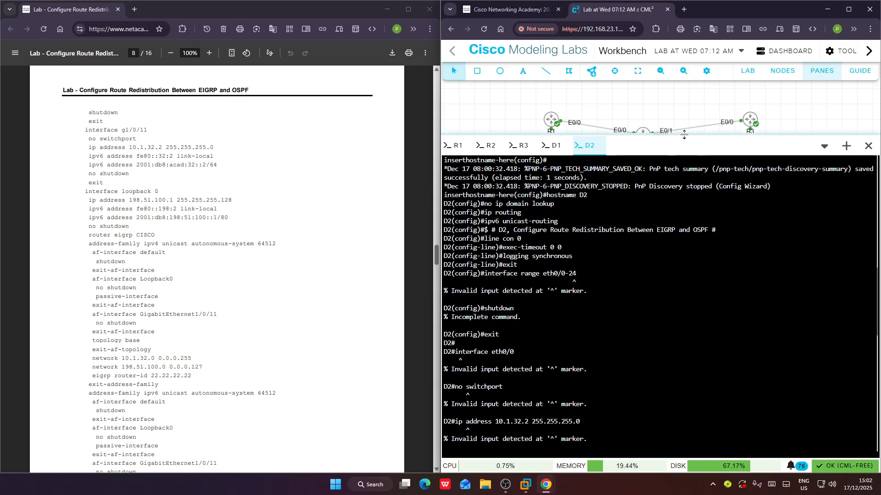
pyautogui.moveTo(680, 139); pyautogui.dragTo(674, 80)
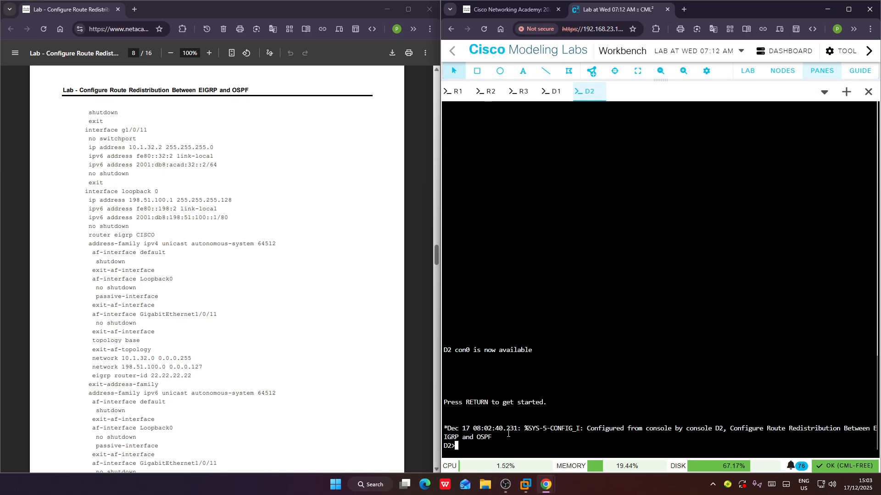
# Return D2 from user mode to global configuration mode with enable and conf t.
pyautogui.write('enabl')
pyautogui.press('BackSpace')
pyautogui.press('BackSpace')
pyautogui.press('BackSpace')
pyautogui.press('BackSpace')
pyautogui.press('BackSpace')
pyautogui.write('enable')
pyautogui.press('Return')
pyautogui.write('conf t')
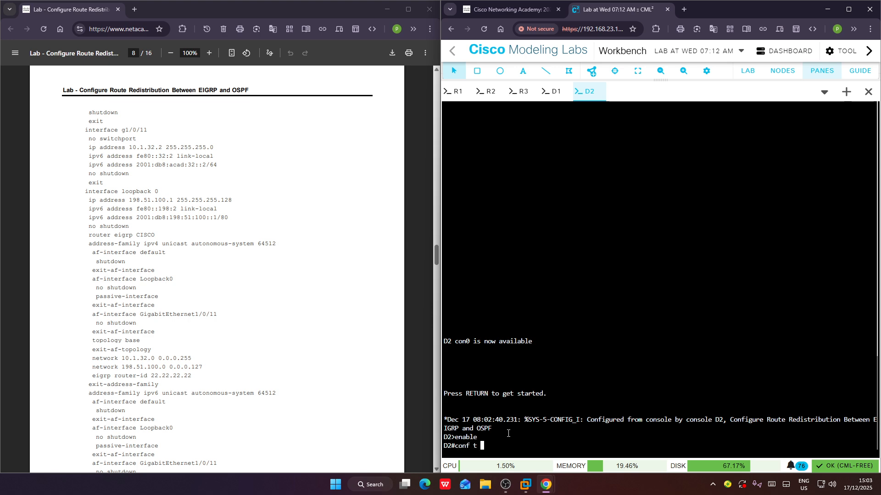
pyautogui.press('Return')
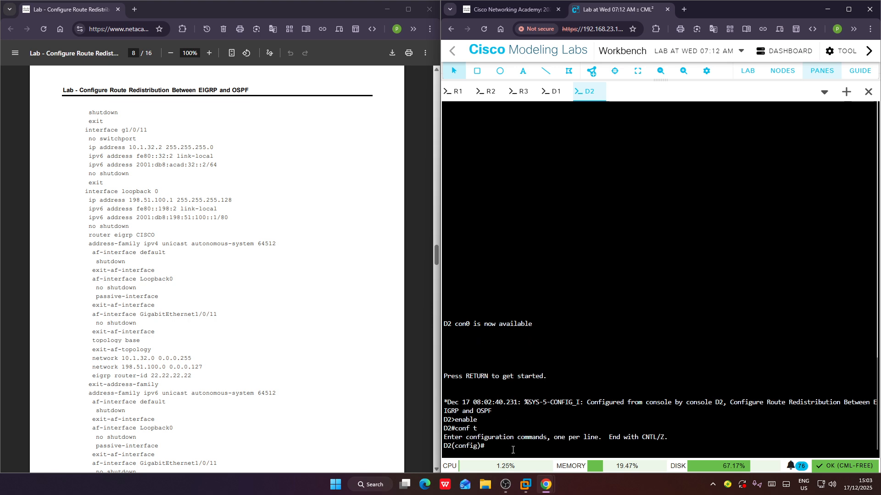
pyautogui.click(505, 485)
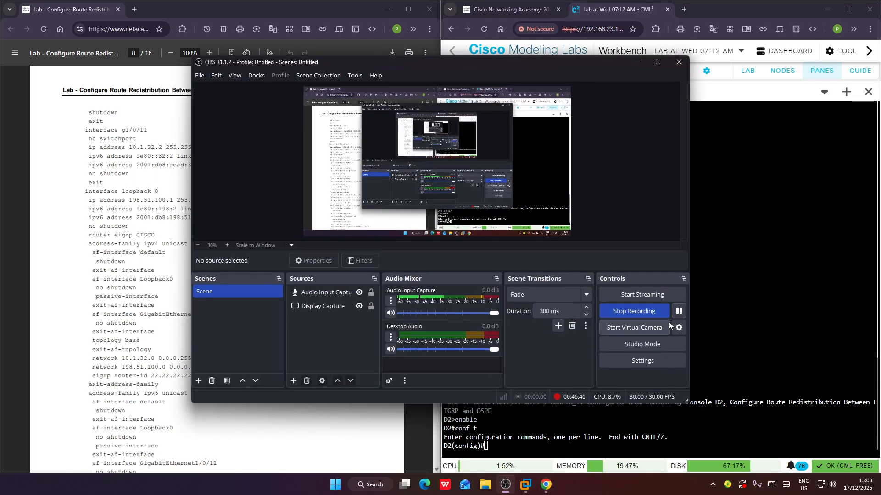
pyautogui.click(679, 311)
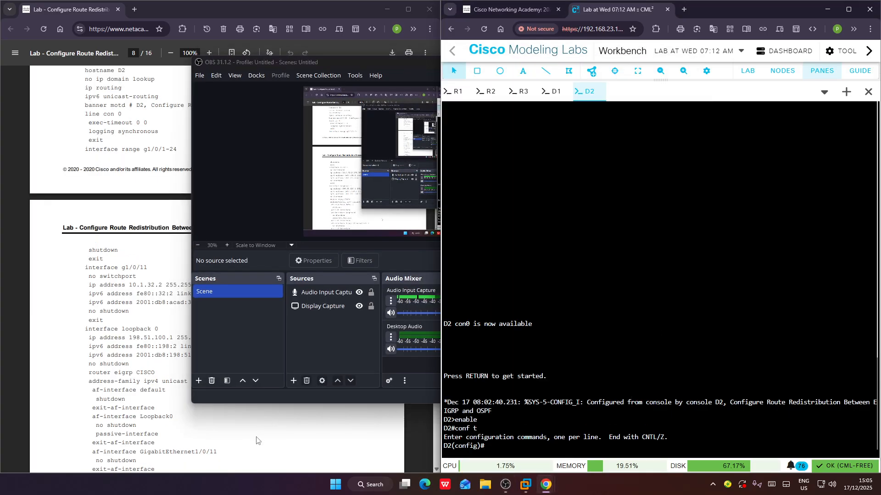
pyautogui.click(257, 441)
# Run the D2 interface commands that shut down eth0/0-1 and configure eth0/0 with 10.1.32.2 255.255.255.0, fe80::32:2 and 2001:db8:acad:32::2/64.
pyautogui.rightClick(597, 382)
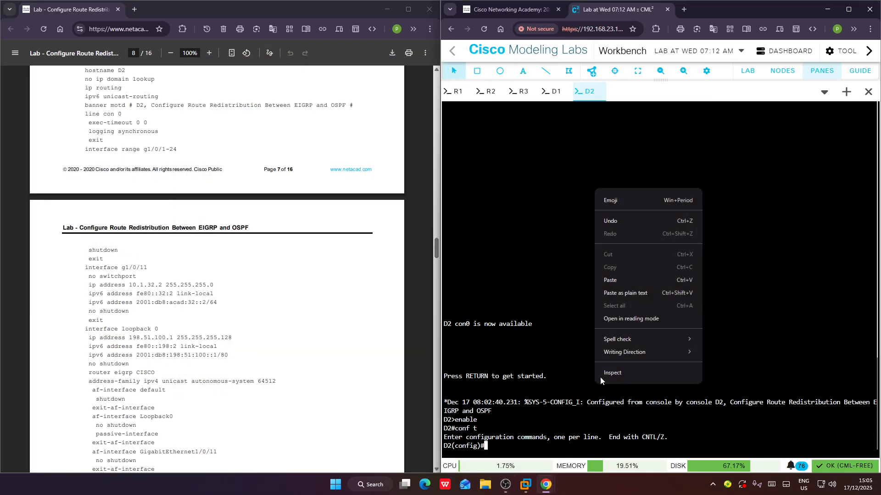
pyautogui.click(633, 282)
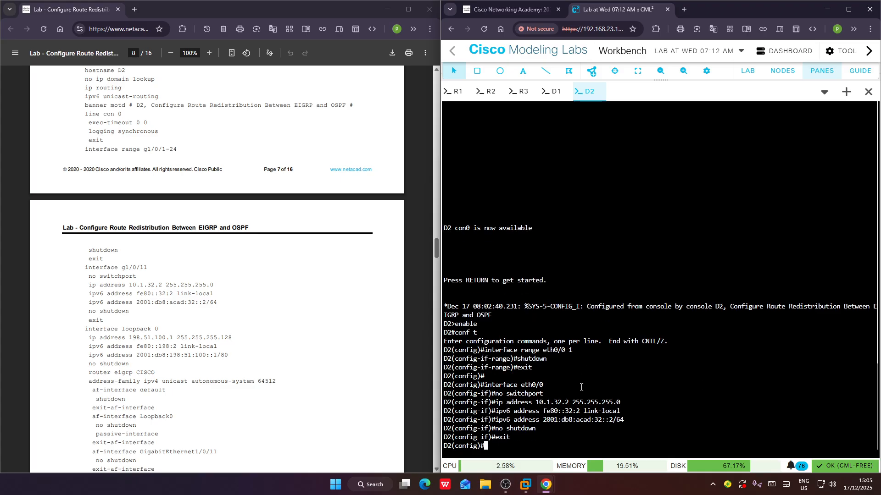
# Copy the guide's D2 commands from interface loopback 0 through the IPv4 EIGRP Loopback0 exit-af-interface and run them in the D2 console.
pyautogui.scroll(-2, 205, 290)
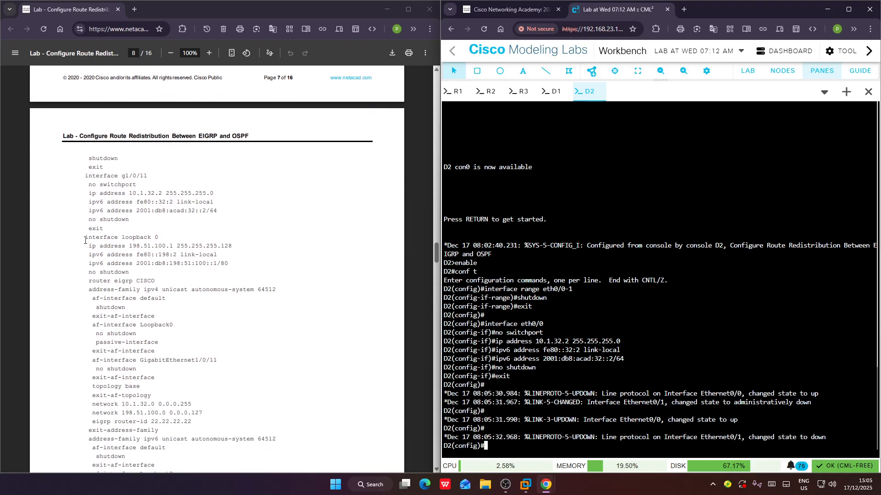
pyautogui.moveTo(85, 237); pyautogui.dragTo(160, 351)
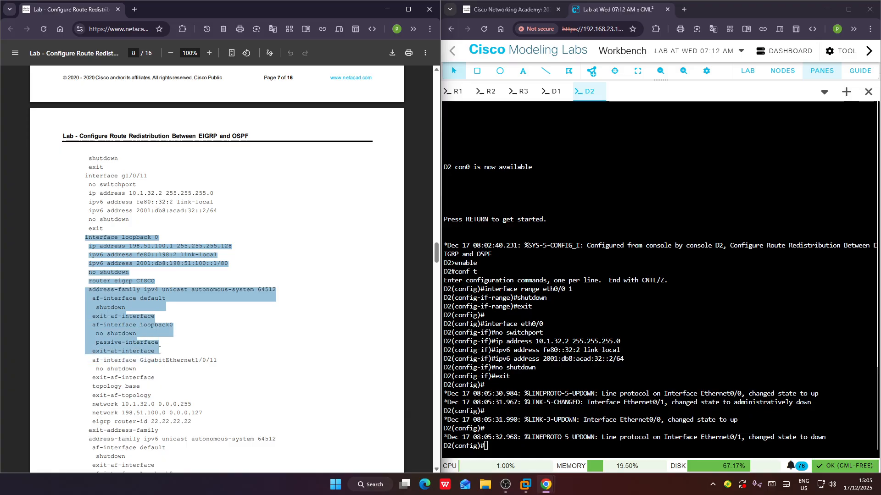
pyautogui.click(241, 311)
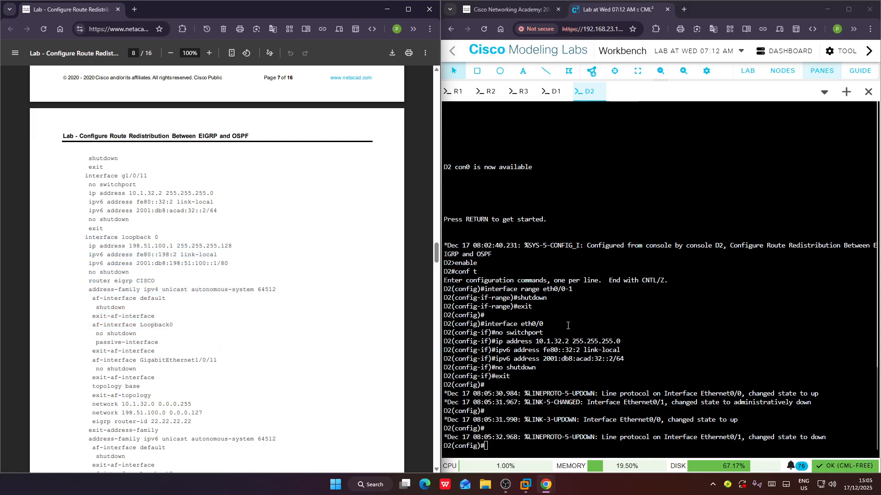
pyautogui.click(563, 374)
pyautogui.rightClick(563, 374)
pyautogui.click(643, 271)
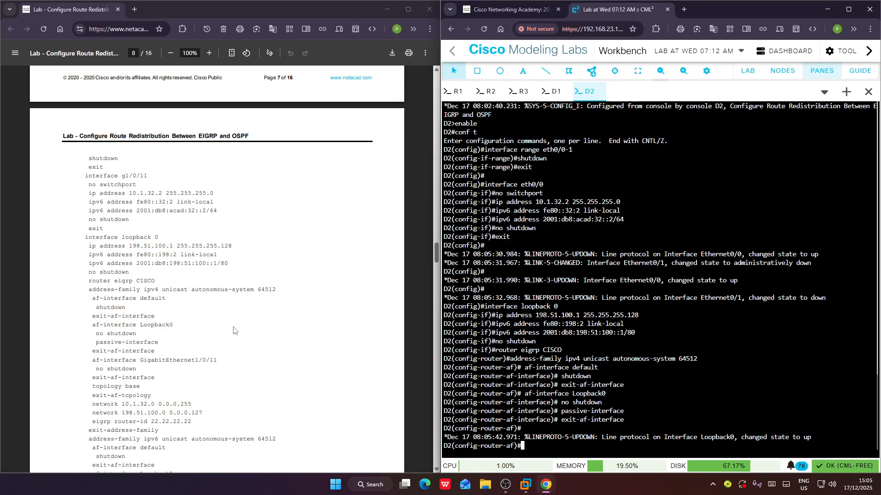
pyautogui.scroll(-2, 231, 331)
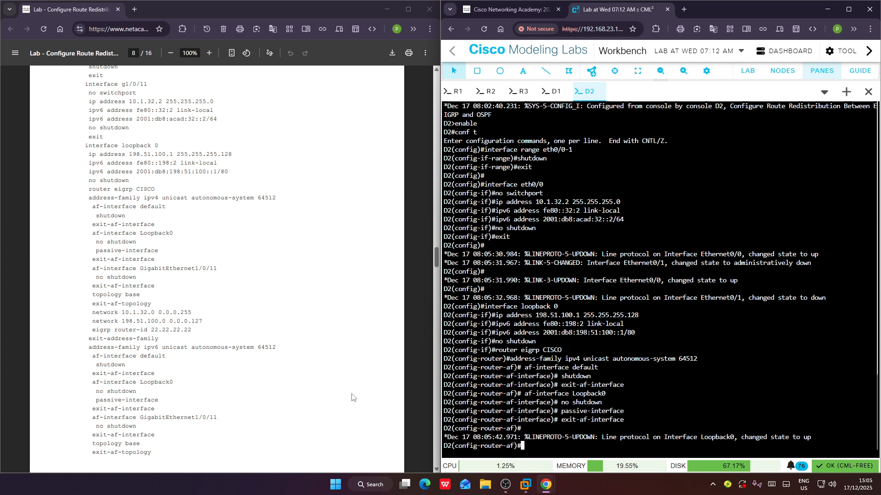
pyautogui.click(505, 484)
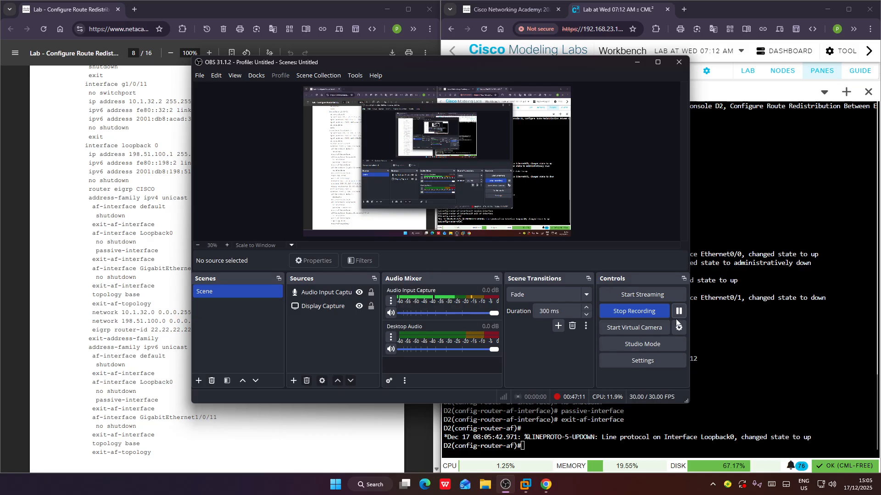
pyautogui.click(761, 321)
pyautogui.click(274, 450)
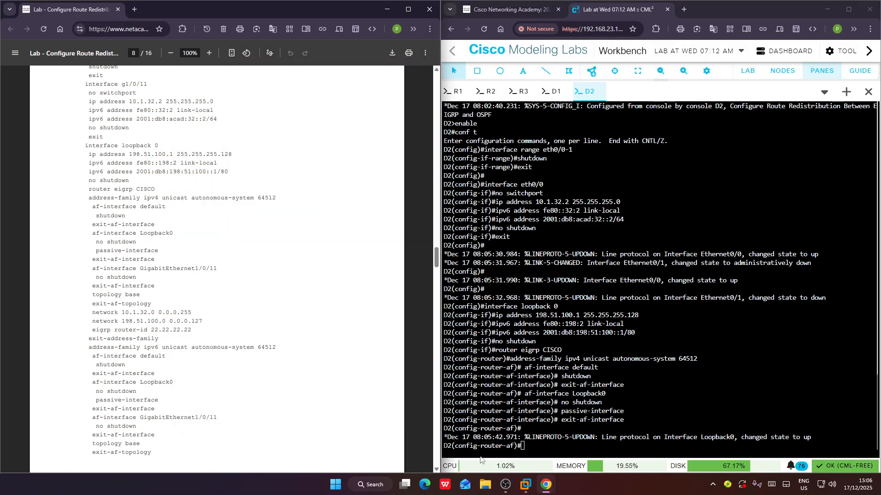
pyautogui.click(559, 457)
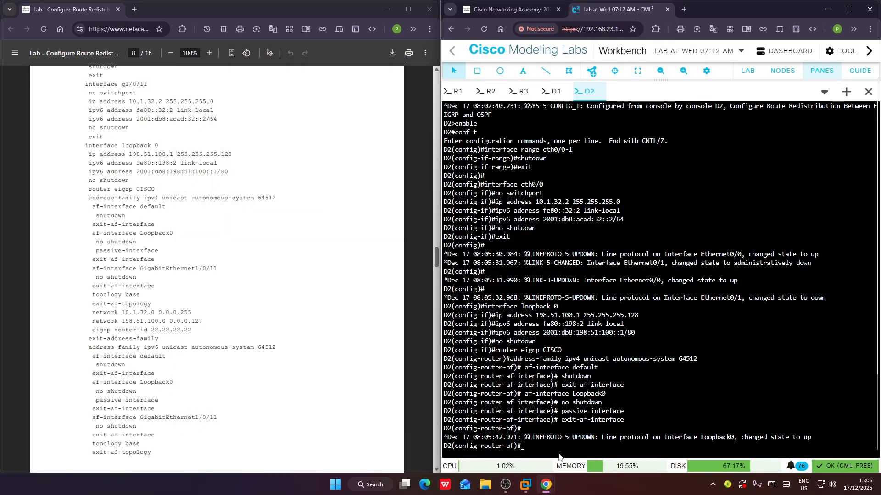
# Enter af-int eth0/1 in D2's IPv4 EIGRP family and run the guide's following commands through the IPv6 Loopback0 exit-af-interface.
pyautogui.click(559, 440)
pyautogui.write('af-int eth0/1')
pyautogui.press('Return')
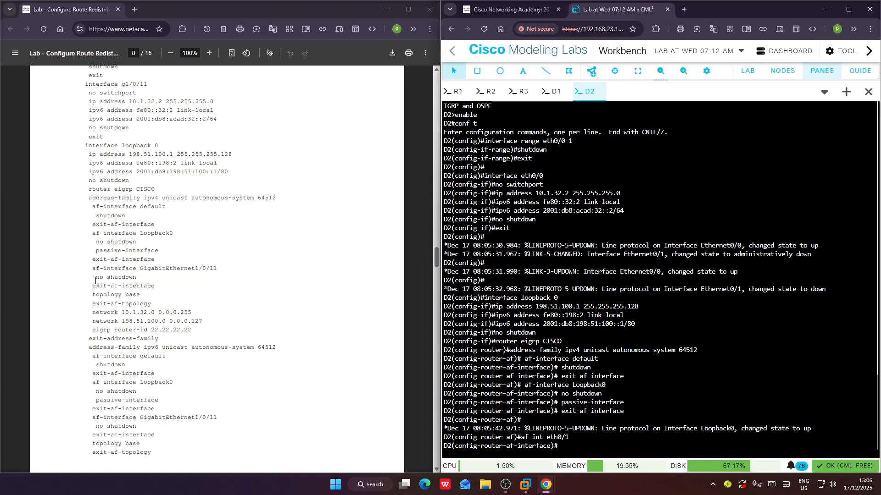
pyautogui.moveTo(95, 281); pyautogui.dragTo(159, 409)
pyautogui.hotkey('ctrl', 'c')
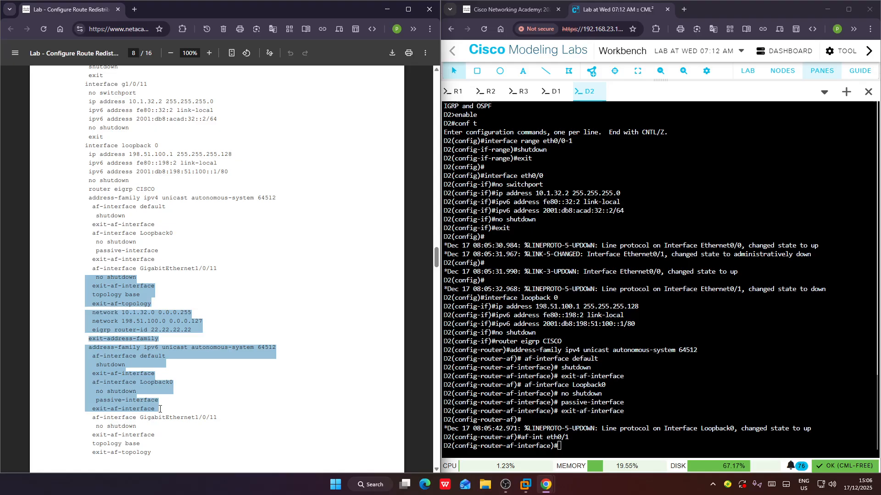
pyautogui.rightClick(574, 401)
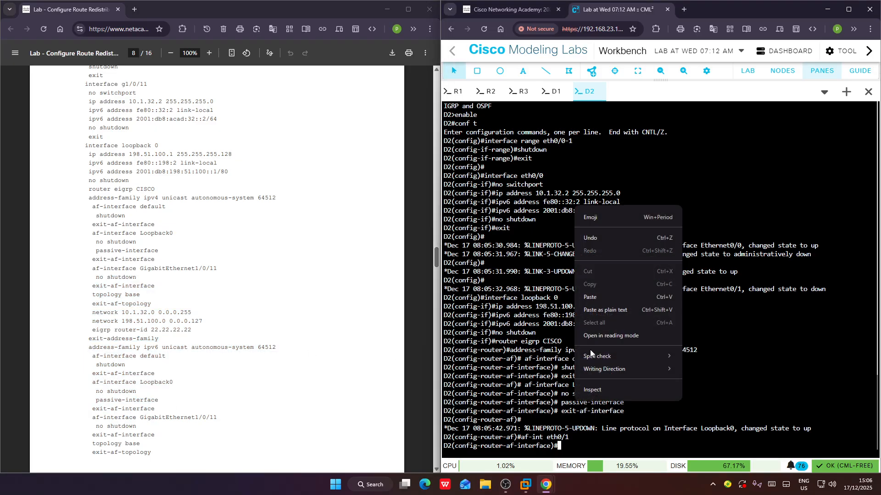
pyautogui.click(601, 297)
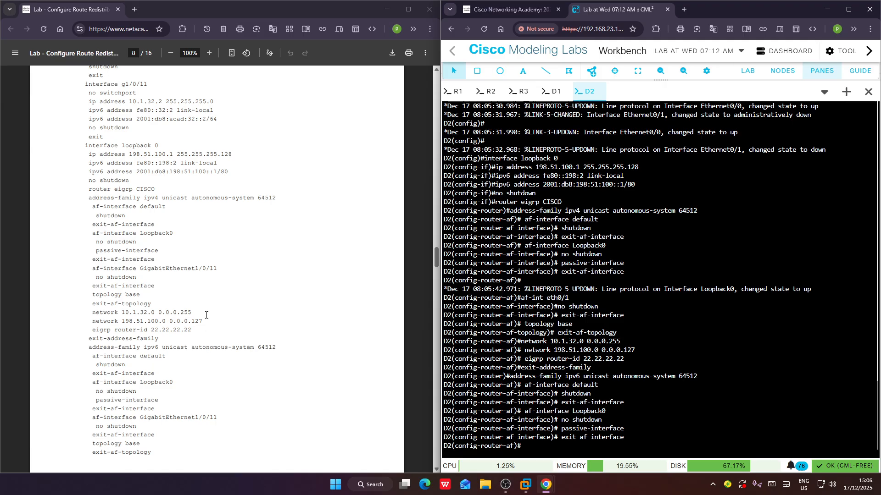
pyautogui.scroll(-3, 206, 315)
pyautogui.scroll(-3, 206, 315)
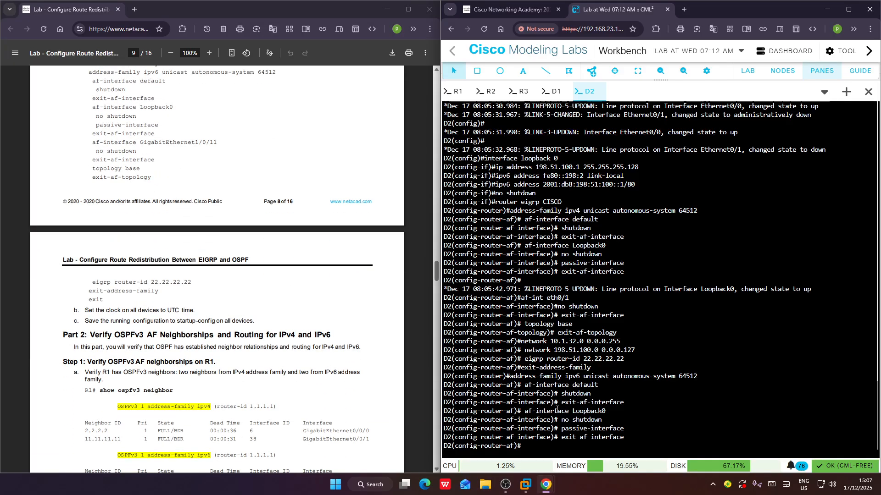
pyautogui.moveTo(524, 479)
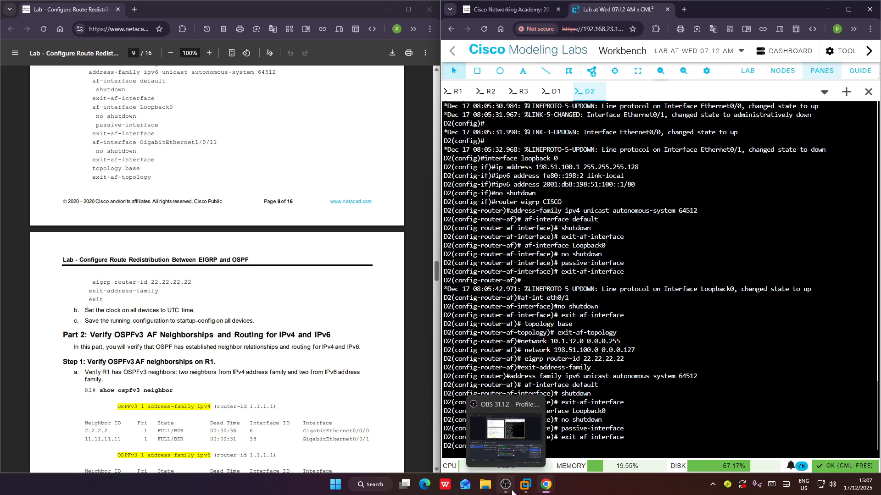
pyautogui.click(522, 443)
pyautogui.click(541, 439)
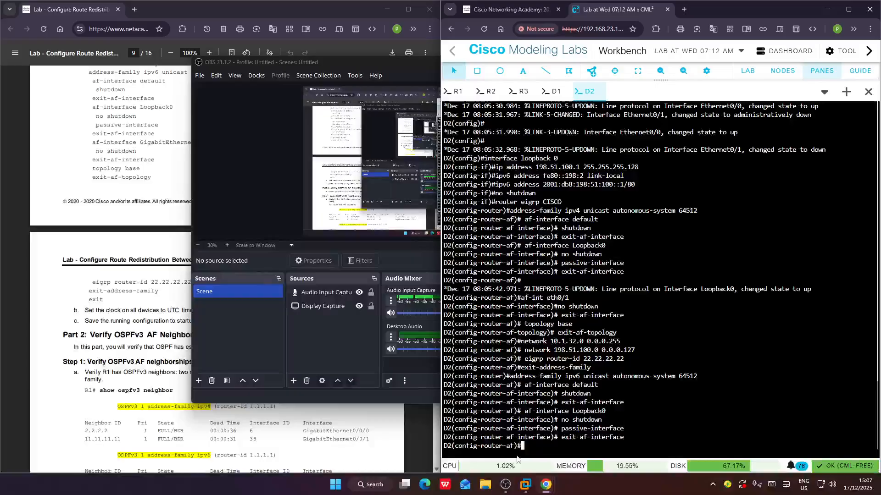
pyautogui.click(398, 433)
pyautogui.click(505, 484)
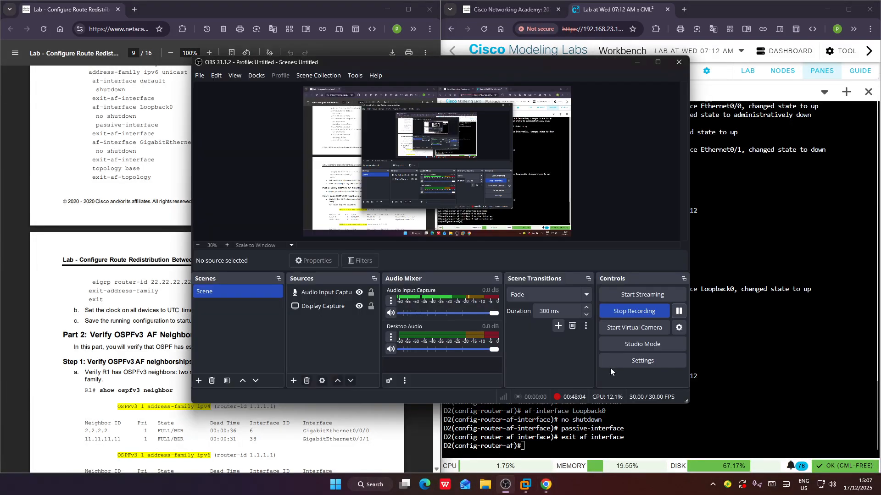
pyautogui.click(773, 278)
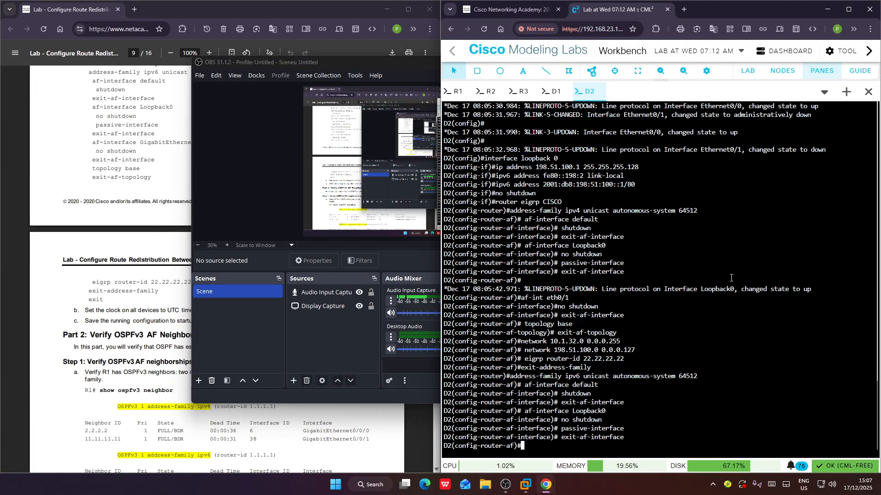
pyautogui.click(290, 414)
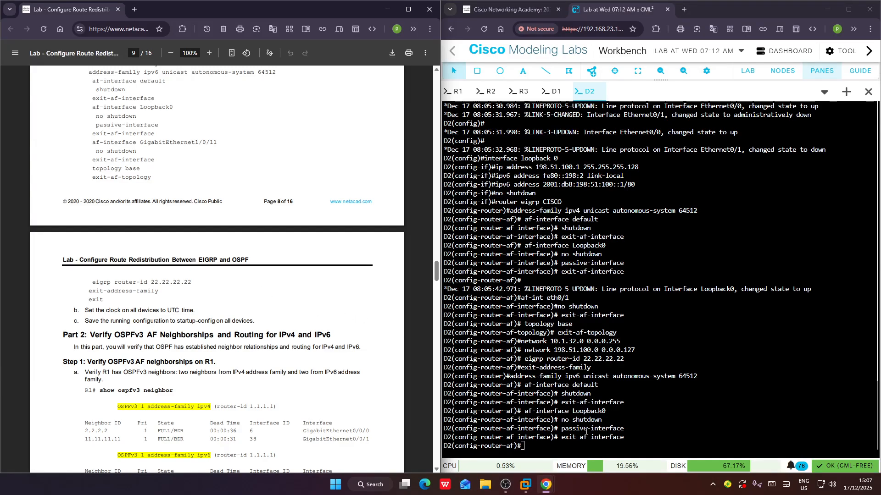
# Enter interface mode for Ethernet0/1 under D2's IPv6 EIGRP address family with af-int eth0/1.
pyautogui.click(545, 445)
pyautogui.write('int')
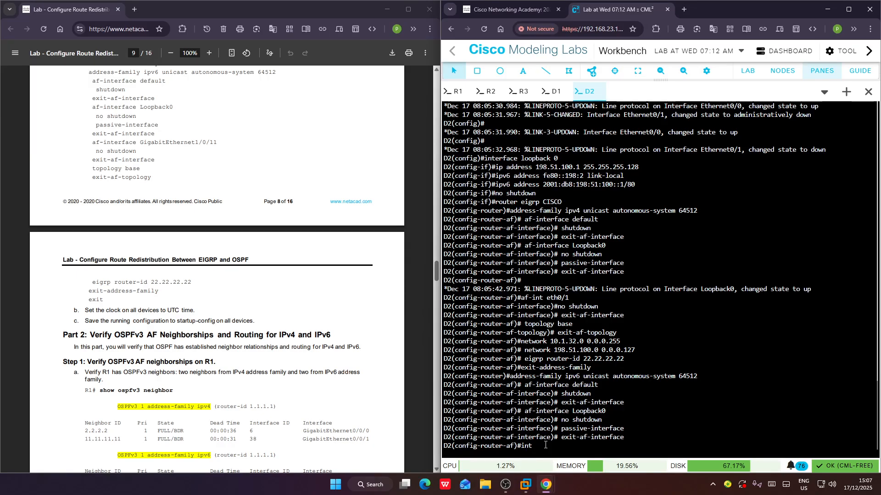
pyautogui.press('BackSpace')
pyautogui.press('BackSpace')
pyautogui.press('BackSpace')
pyautogui.write('af-int')
pyautogui.write('eth0/')
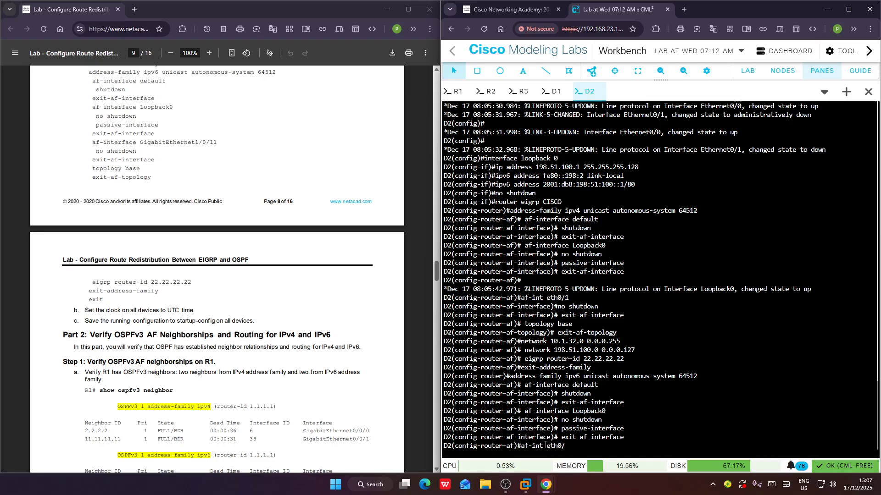
pyautogui.write('1')
pyautogui.press('Return')
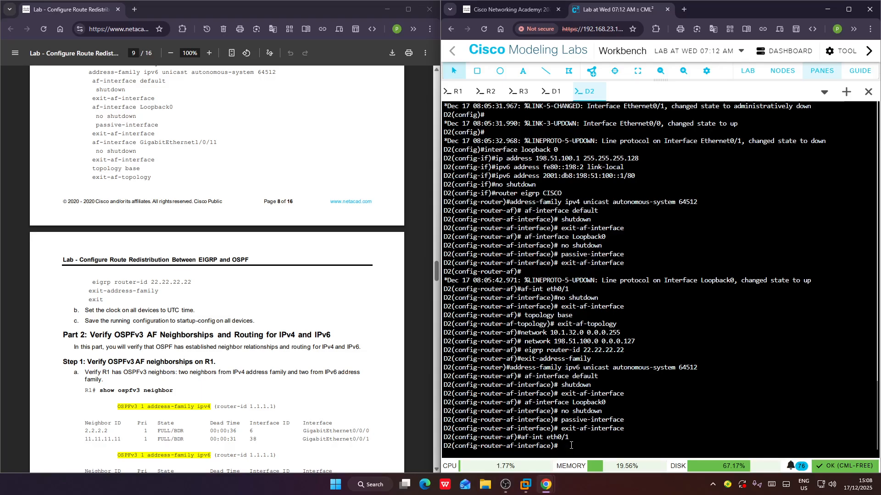
# Copy the guide's IPv6 commands from no shutdown through exit-af-topology and run them in the D2 console.
pyautogui.scroll(4, 196, 326)
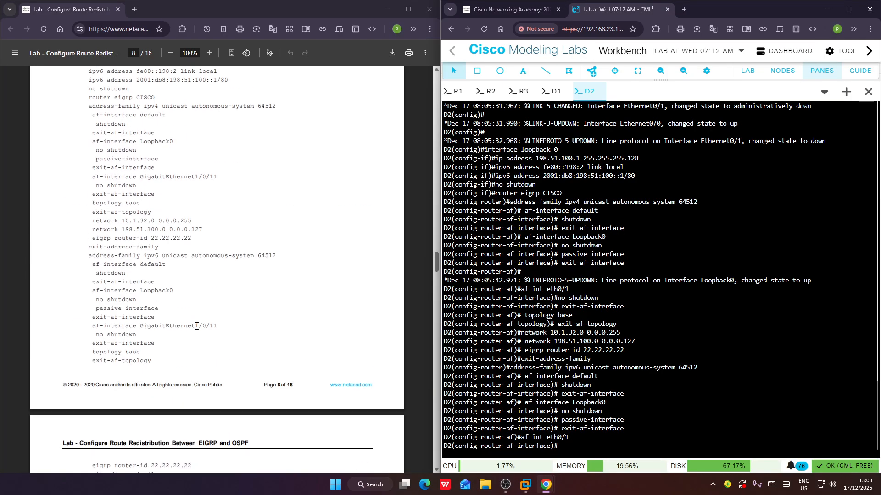
pyautogui.scroll(-4, 197, 326)
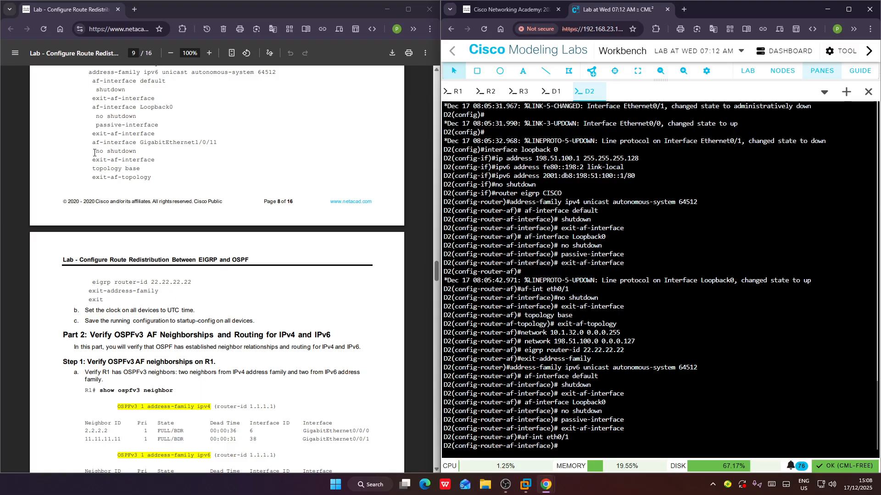
pyautogui.moveTo(93, 152); pyautogui.dragTo(152, 179)
pyautogui.hotkey('ctrl', 'c')
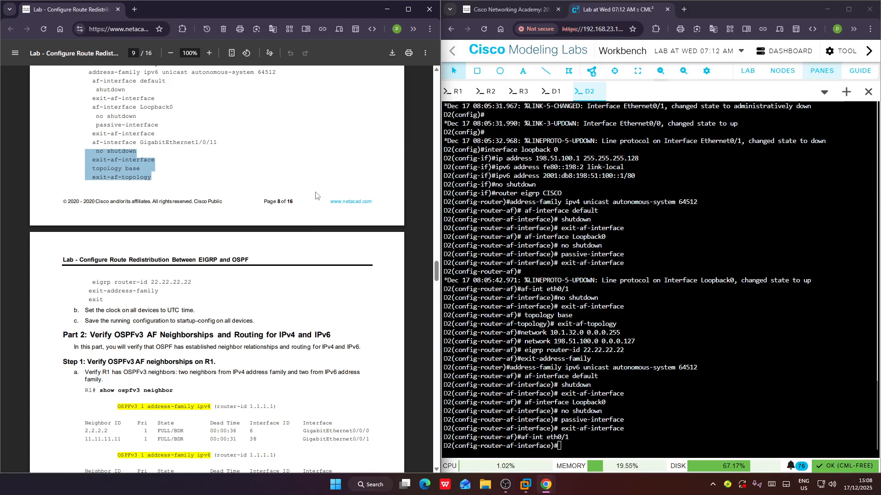
pyautogui.click(318, 178)
pyautogui.rightClick(645, 134)
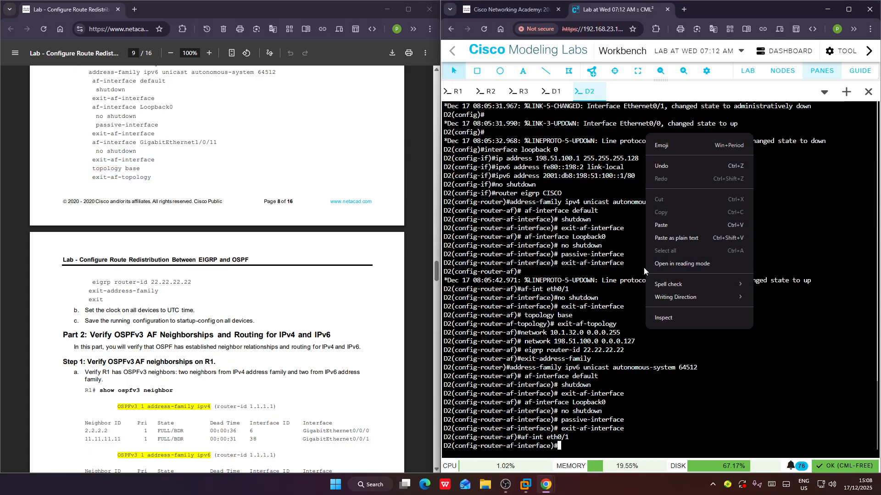
pyautogui.click(663, 226)
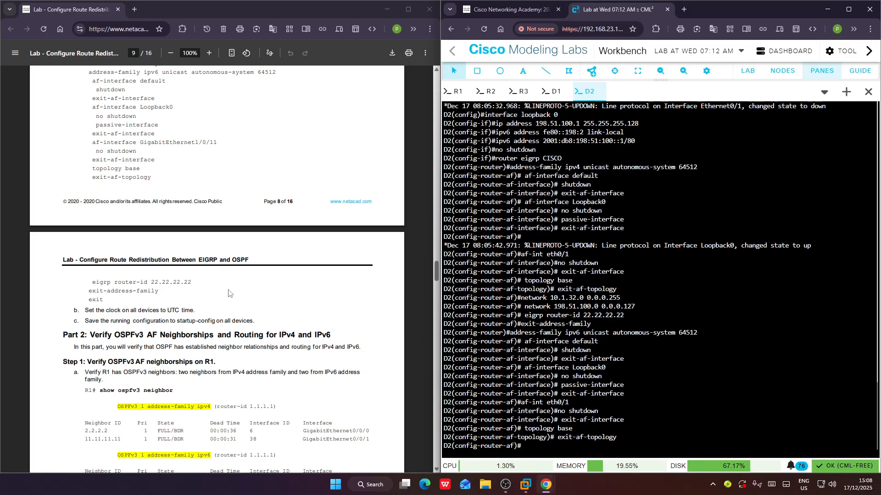
# Copy and run the guide's final D2 commands: eigrp router-id 22.22.22.22, exit-address-family and exit.
pyautogui.scroll(-3, 82, 232)
pyautogui.click(90, 144)
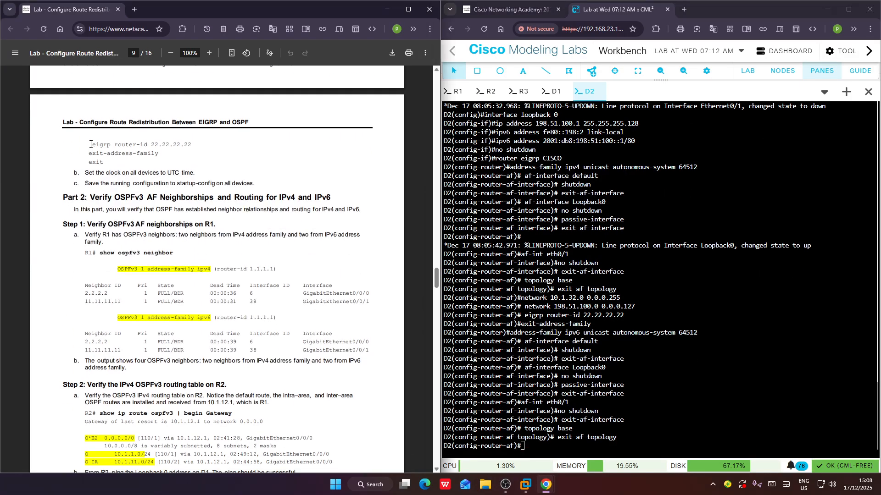
pyautogui.moveTo(90, 144); pyautogui.dragTo(103, 165)
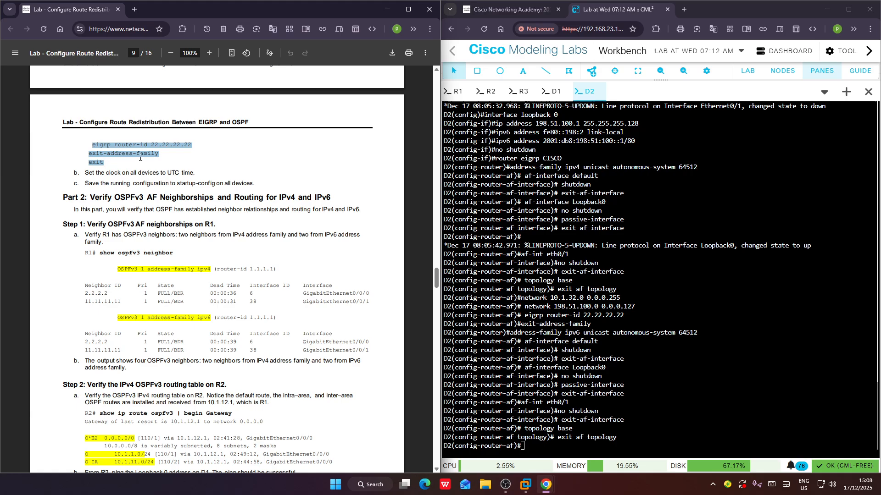
pyautogui.rightClick(599, 178)
pyautogui.click(620, 271)
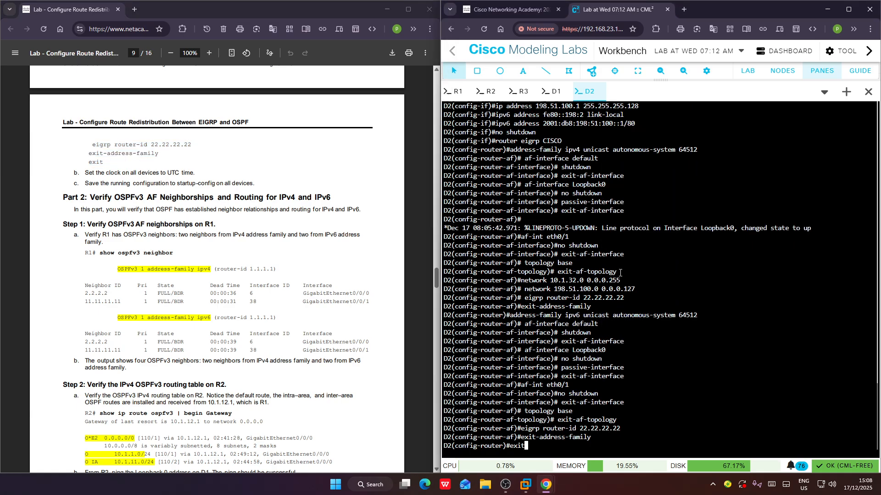
pyautogui.press('Return')
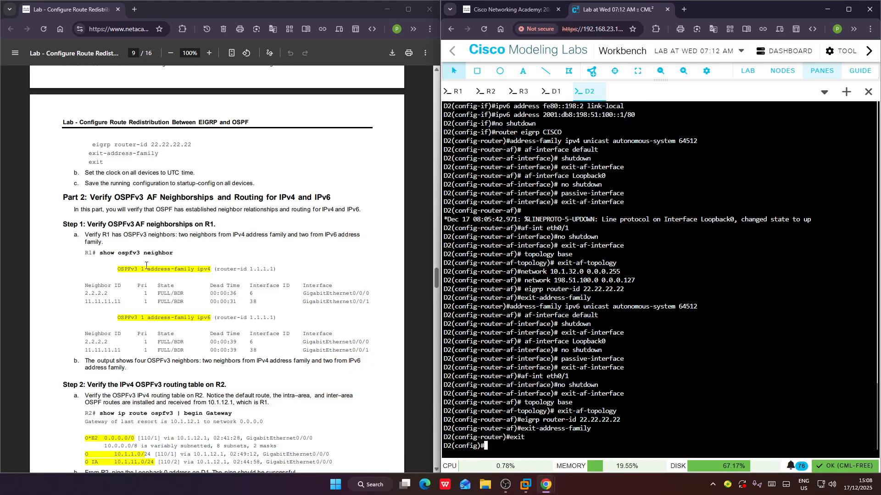
# Copy show ospfv3 neighbor from the guide's Part 2 Step 1 and run it in the R1 console.
pyautogui.scroll(-2, 146, 266)
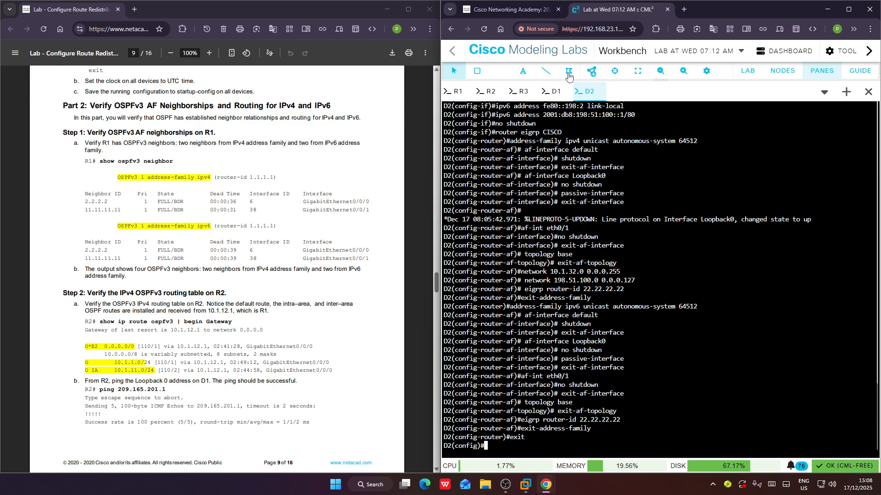
pyautogui.click(454, 92)
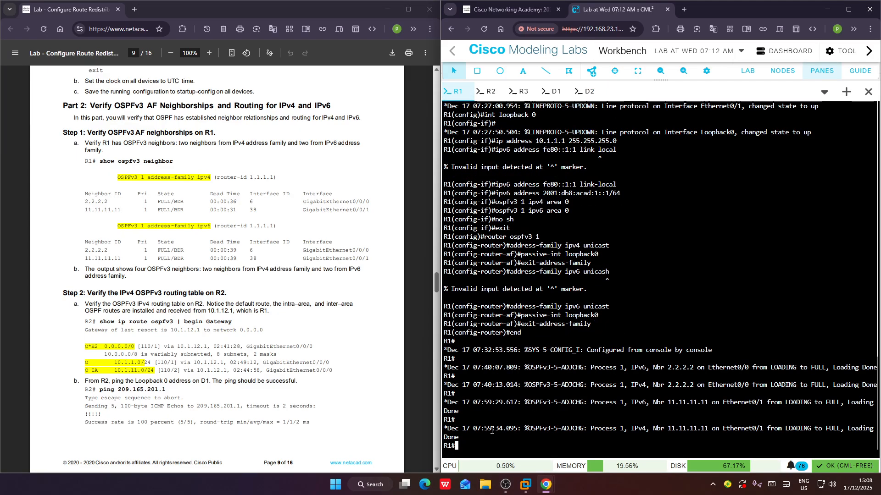
pyautogui.press('Return')
pyautogui.press('Return')
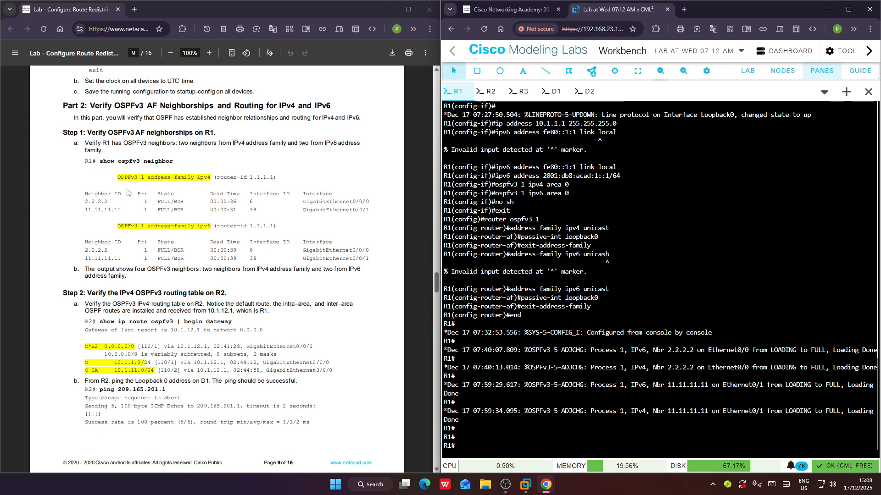
pyautogui.moveTo(99, 161); pyautogui.dragTo(174, 159)
pyautogui.hotkey('ctrl', 'c')
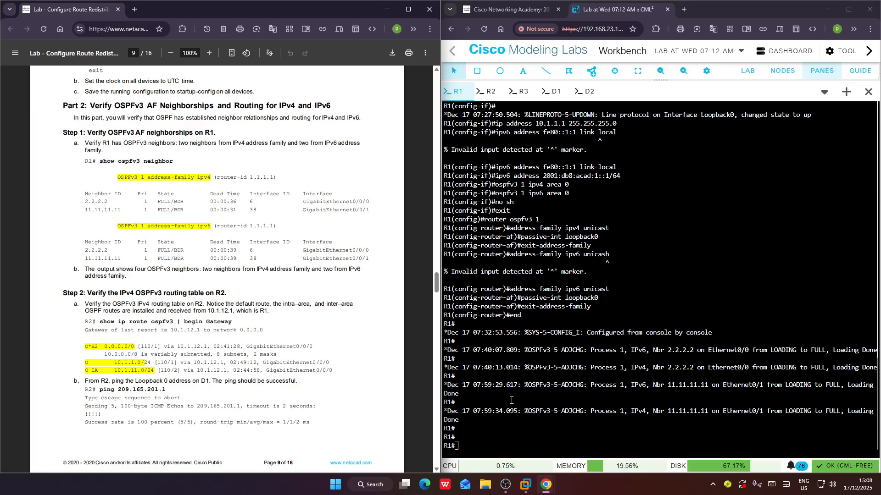
pyautogui.rightClick(523, 429)
pyautogui.click(540, 319)
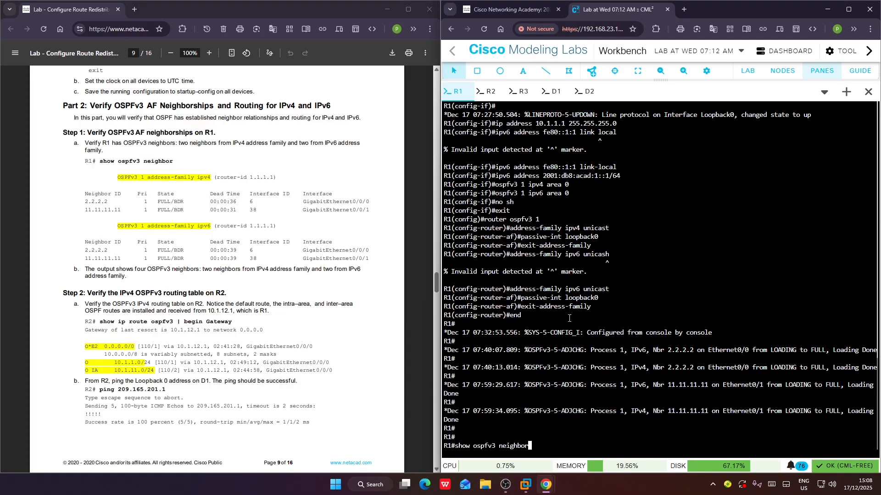
pyautogui.press('Return')
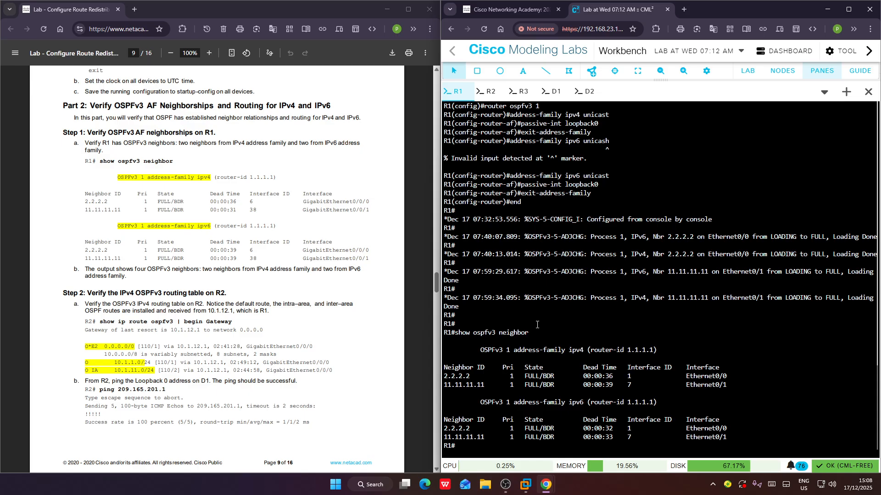
# Copy show ip route ospfv3 | begin Gateway from the guide's Step 2 and run it in the R2 console.
pyautogui.scroll(5, 537, 324)
pyautogui.scroll(-5, 535, 333)
pyautogui.scroll(-2, 215, 315)
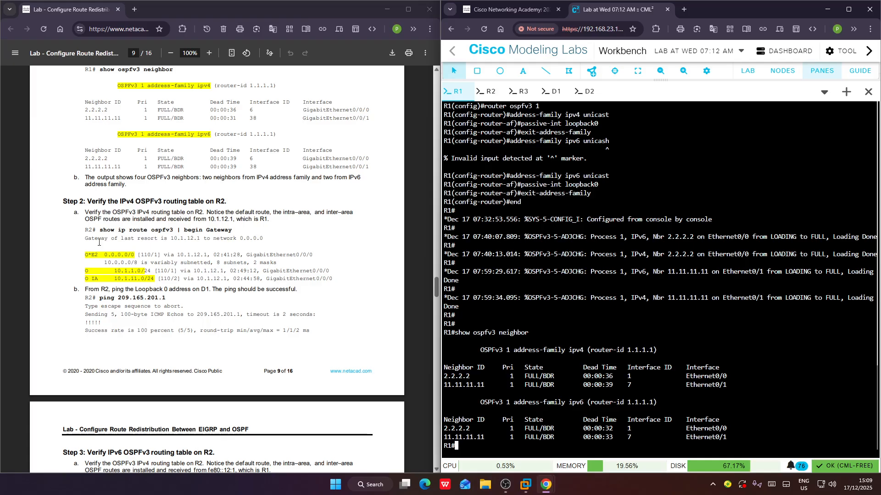
pyautogui.moveTo(100, 231); pyautogui.dragTo(238, 228)
pyautogui.hotkey('ctrl', 'c')
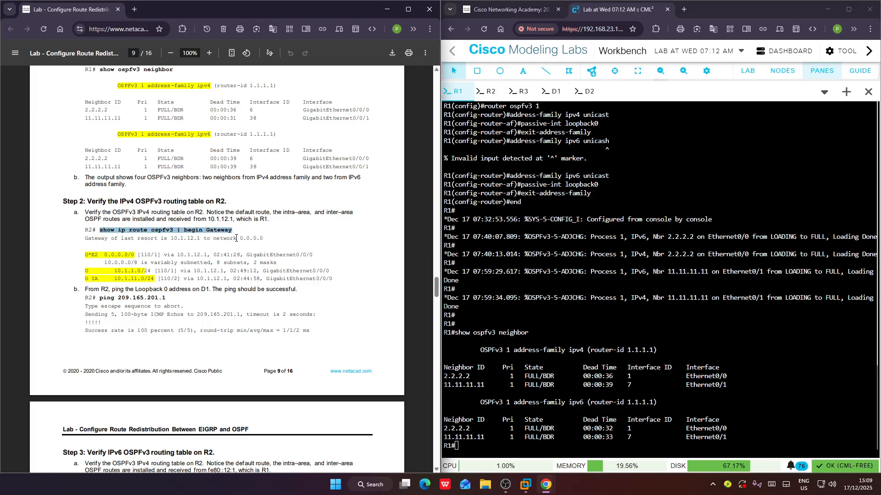
pyautogui.click(240, 260)
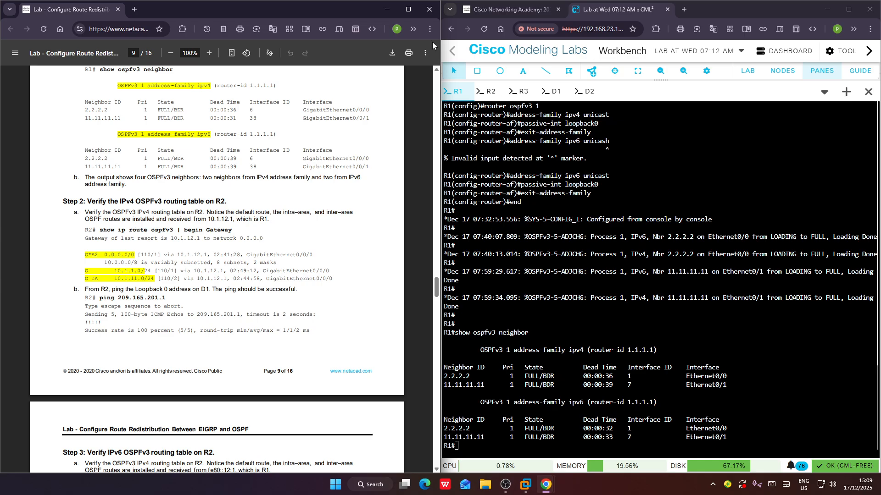
pyautogui.click(489, 91)
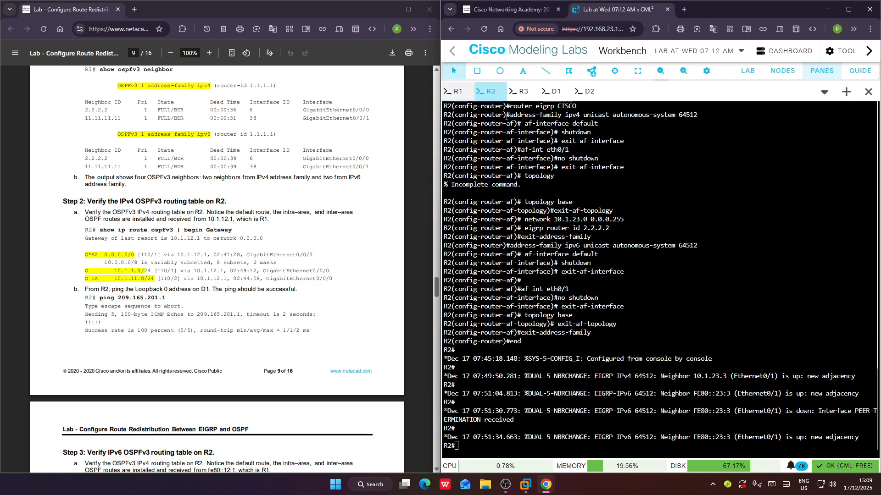
pyautogui.press('Return')
pyautogui.press('Return')
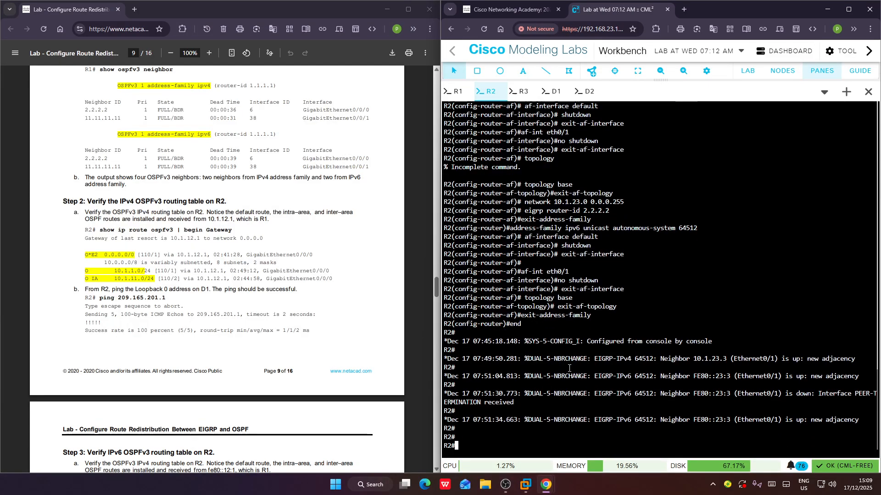
pyautogui.rightClick(546, 403)
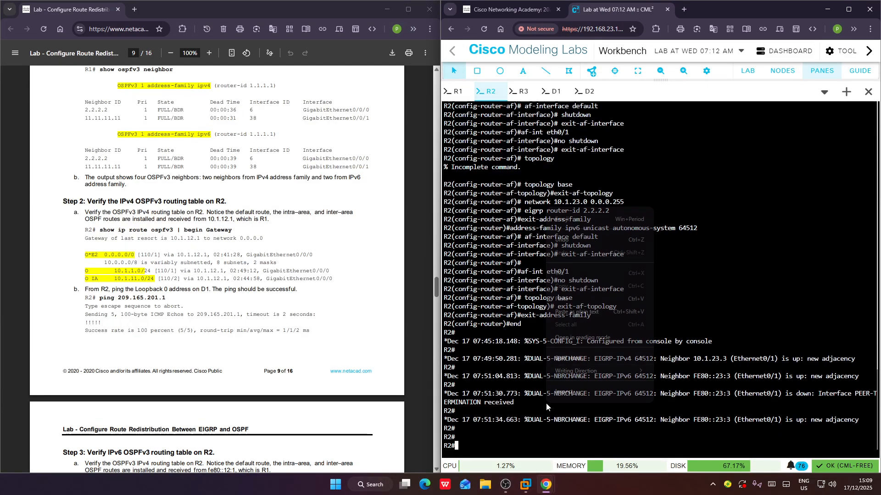
pyautogui.click(570, 300)
pyautogui.press('Return')
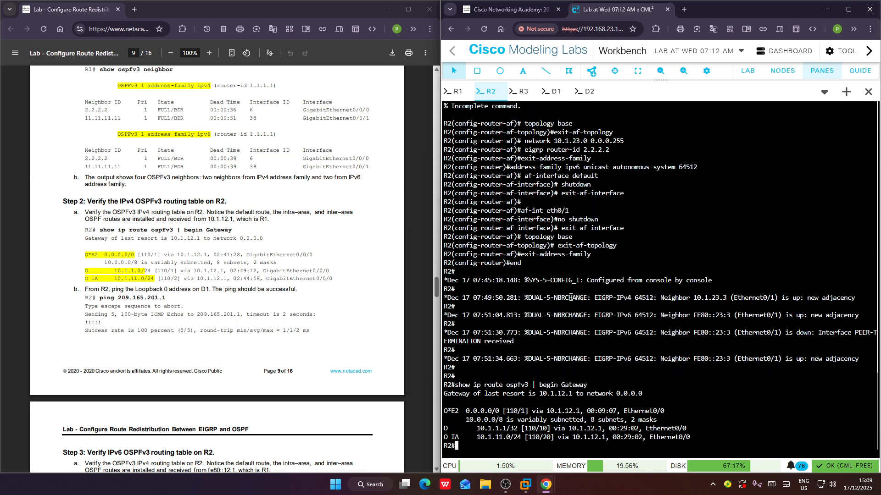
# Copy ping 209.165.201.1 from the guide's Part 2 Step 2 and run it in the R2 console.
pyautogui.scroll(-5, 129, 166)
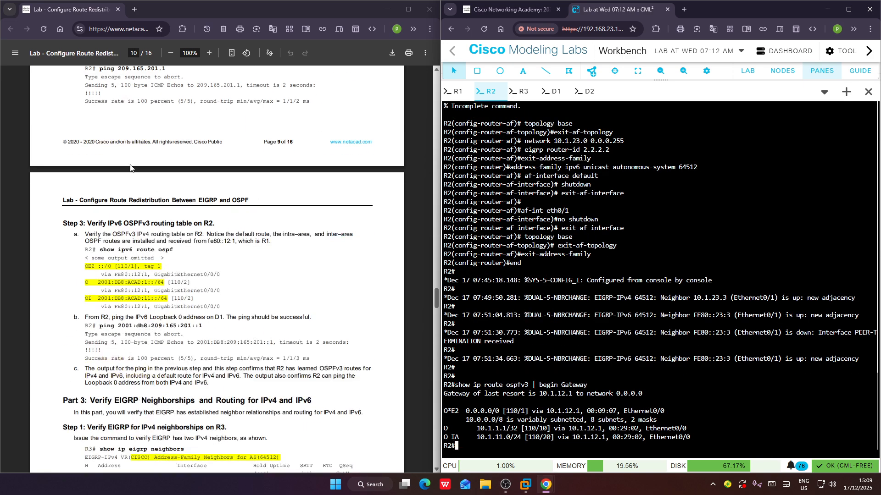
pyautogui.scroll(2, 113, 157)
pyautogui.moveTo(98, 160); pyautogui.dragTo(159, 164)
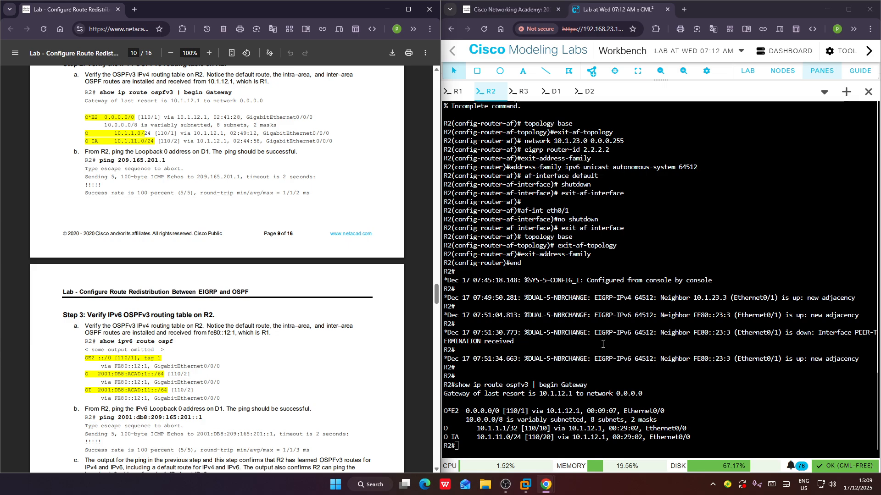
pyautogui.rightClick(594, 160)
pyautogui.click(631, 256)
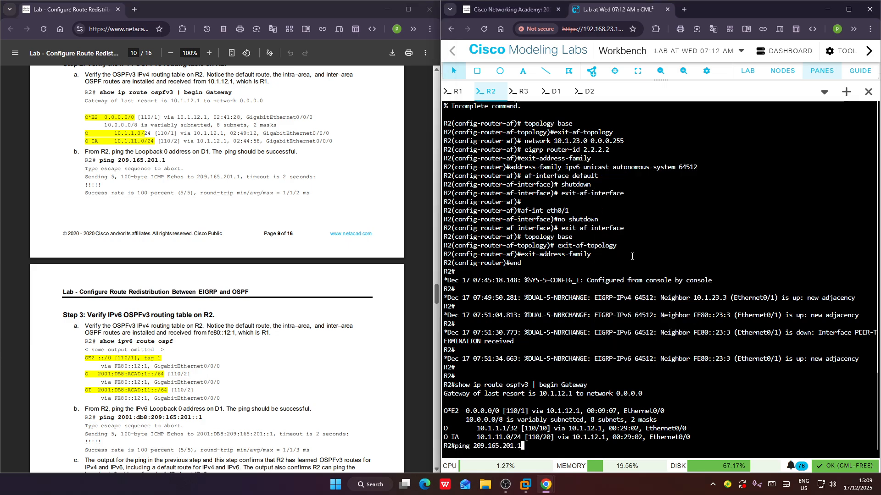
pyautogui.press('Return')
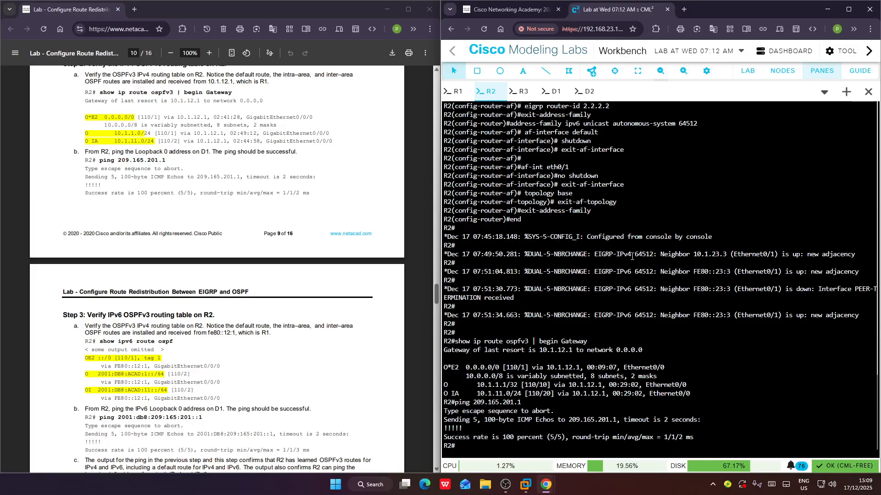
# Copy show ipv6 route ospf from the guide's Part 2 Step 3 and run it in the R2 console.
pyautogui.scroll(-3, 209, 261)
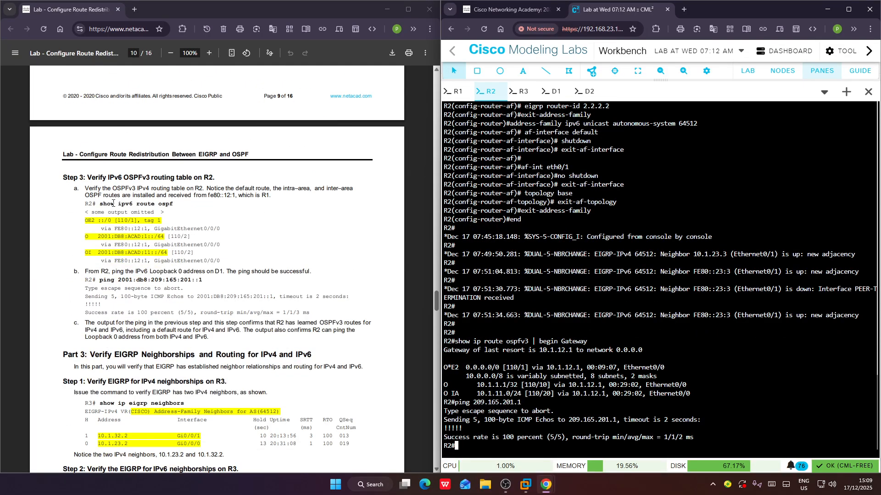
pyautogui.moveTo(99, 204); pyautogui.dragTo(176, 205)
pyautogui.hotkey('ctrl', 'c')
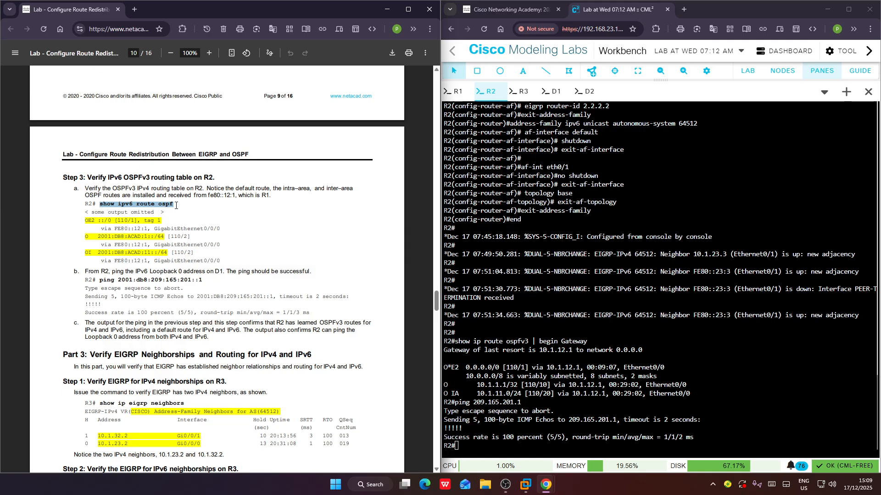
pyautogui.click(351, 269)
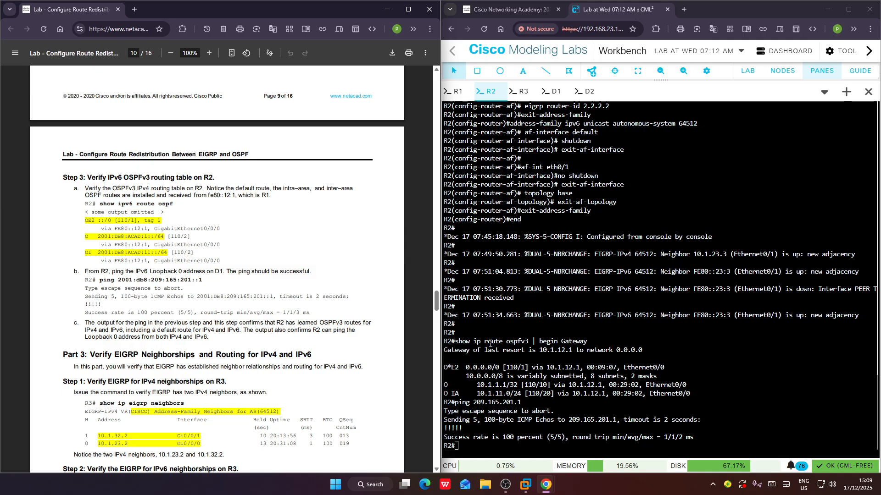
pyautogui.rightClick(528, 185)
pyautogui.click(576, 279)
pyautogui.press('Return')
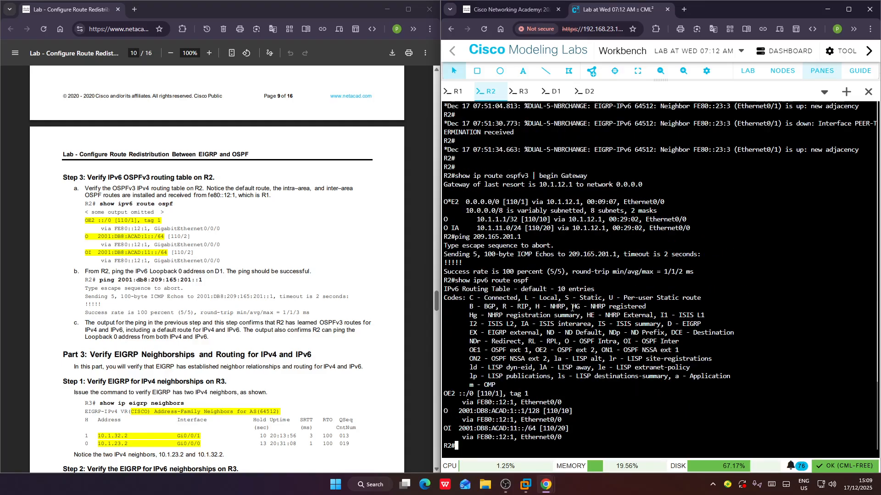
pyautogui.press('Return')
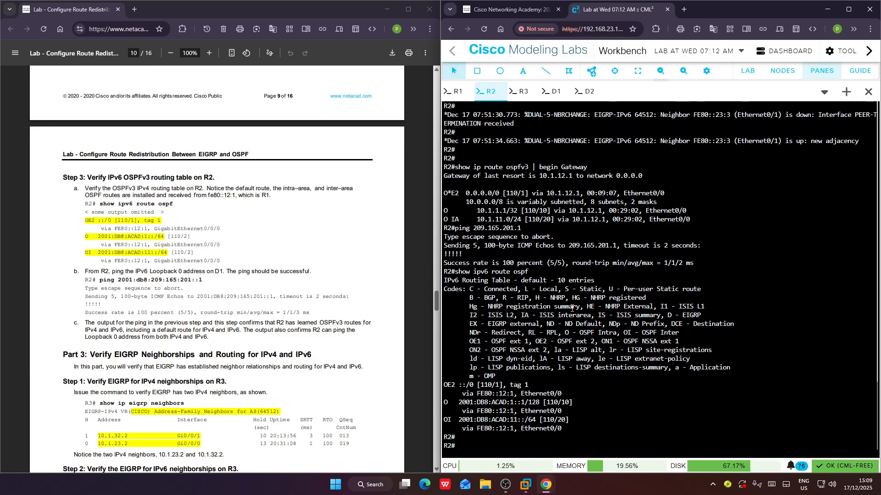
# Copy ping 2001:db8:209:165:201::1 from the guide's Part 2 Step 3 and run it in the R2 console.
pyautogui.scroll(-2, 290, 353)
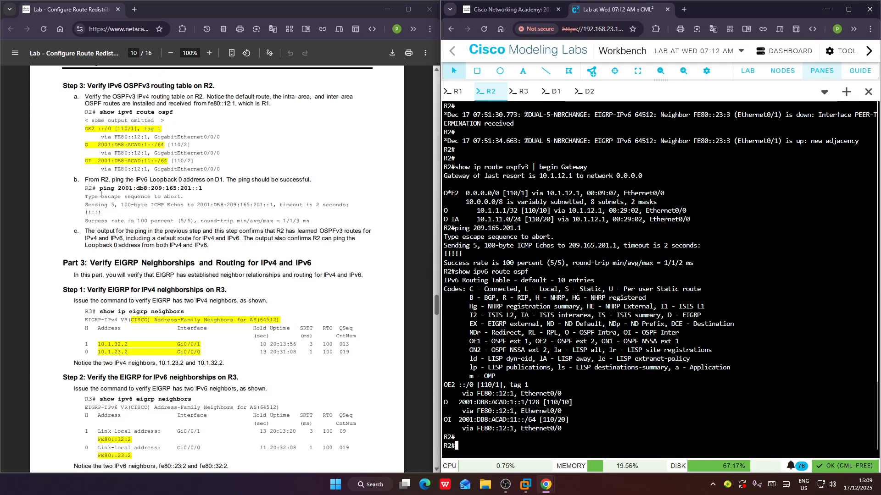
pyautogui.moveTo(100, 188); pyautogui.dragTo(211, 188)
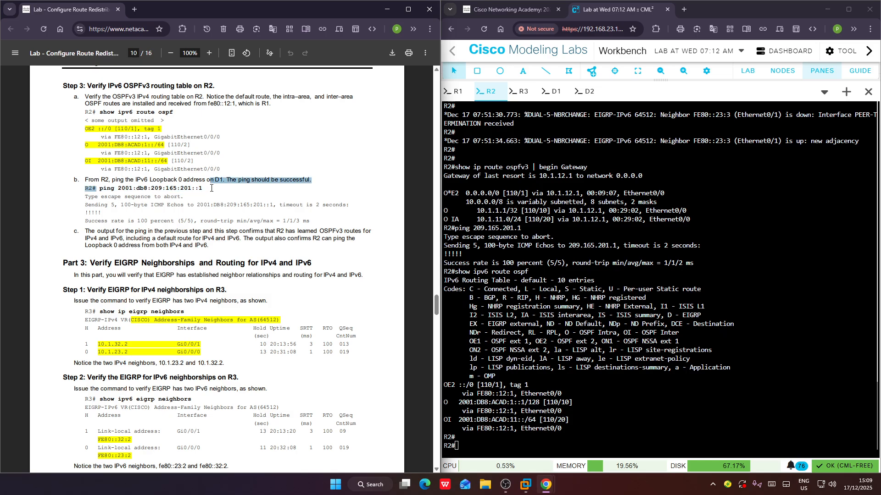
pyautogui.click(100, 186)
pyautogui.moveTo(190, 188); pyautogui.dragTo(202, 188)
pyautogui.hotkey('ctrl', 'c')
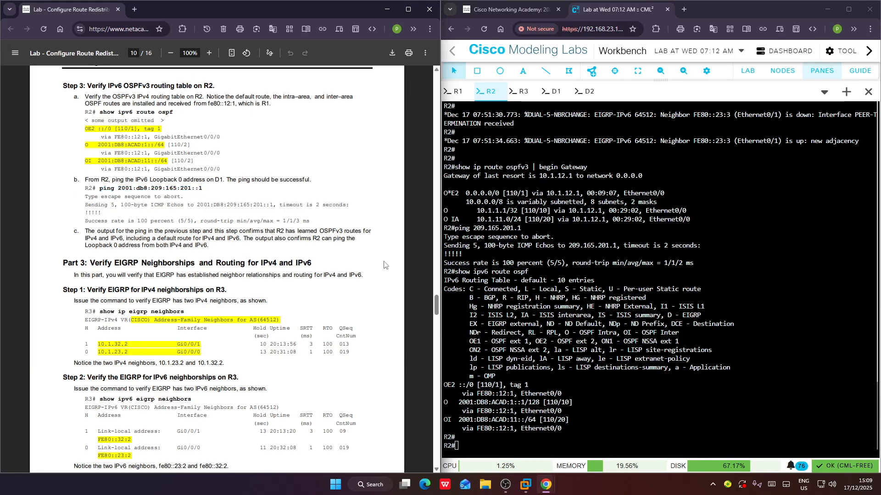
pyautogui.rightClick(582, 396)
pyautogui.click(612, 297)
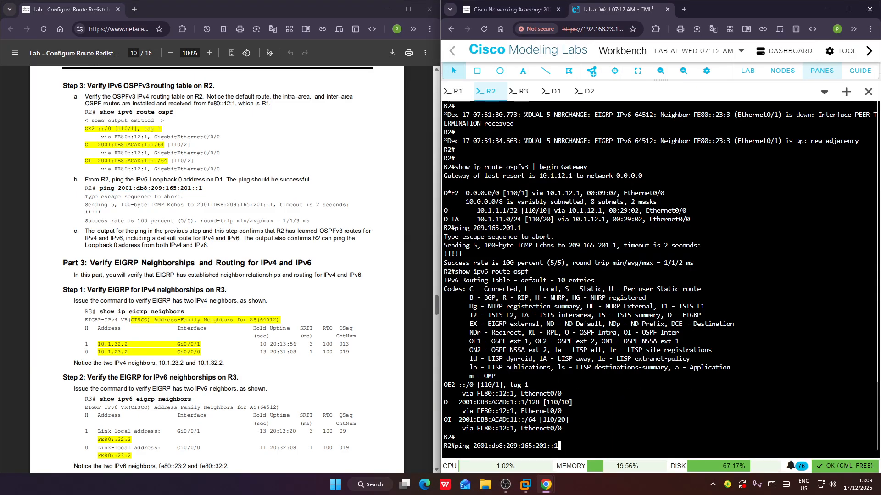
pyautogui.press('Return')
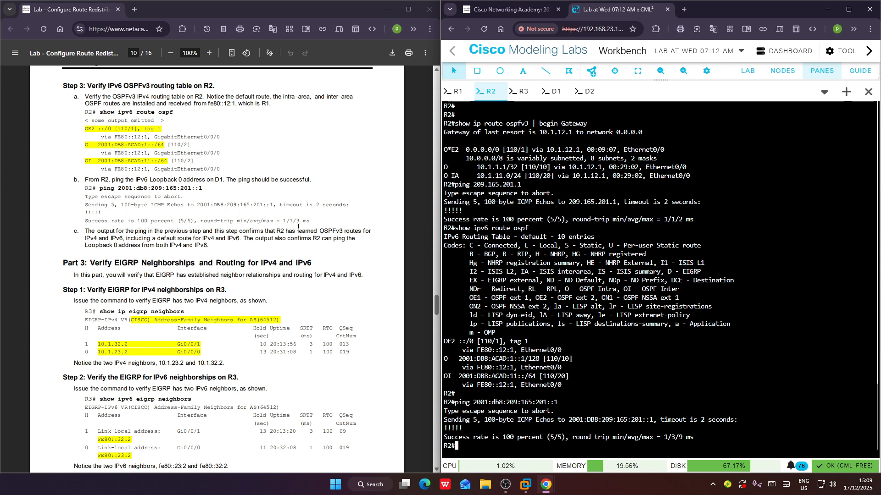
# Copy show ipv6 eigrp neighbors from the guide's Part 3 Step 2 and run it in the R3 console.
pyautogui.click(173, 267)
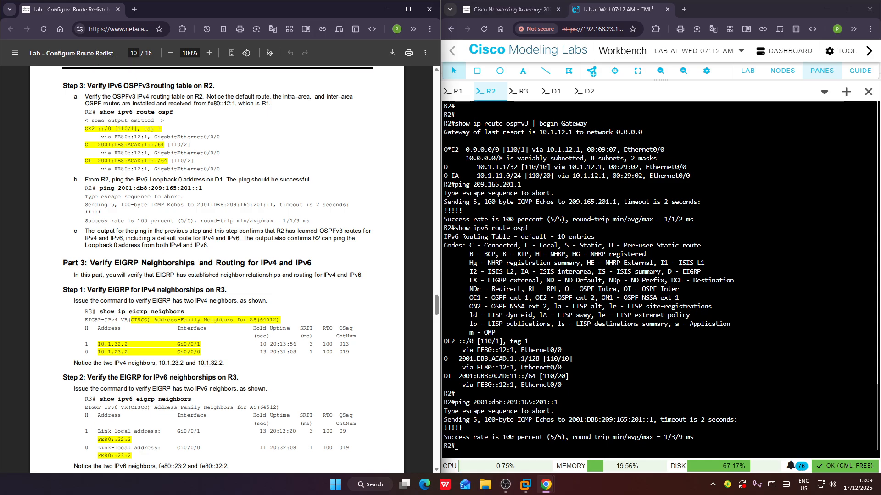
pyautogui.scroll(-3, 135, 269)
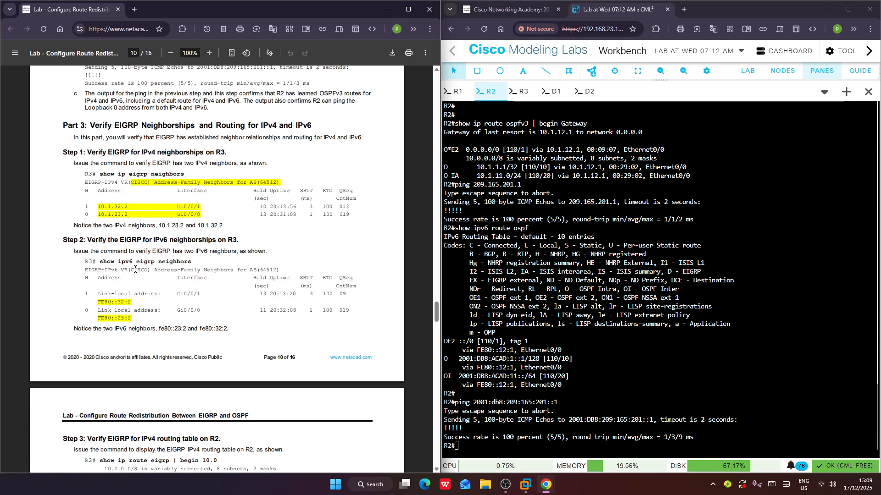
pyautogui.click(524, 98)
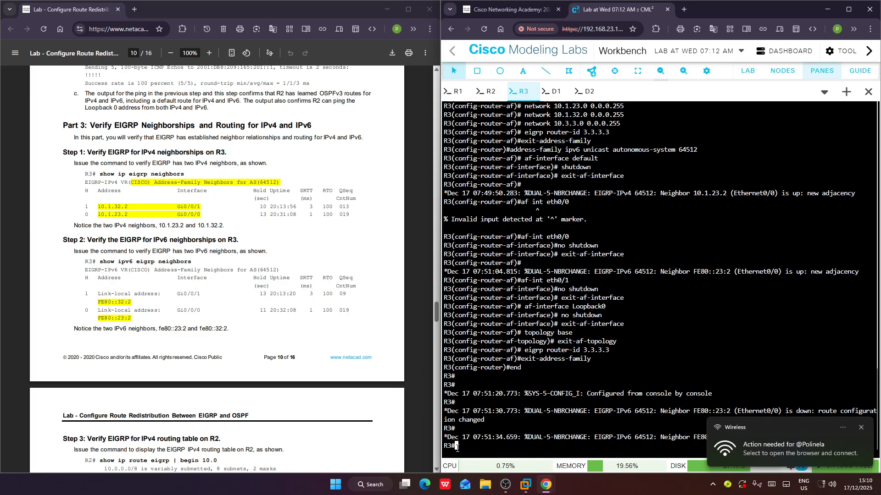
pyautogui.click(457, 449)
pyautogui.press('Return')
pyautogui.press('Return')
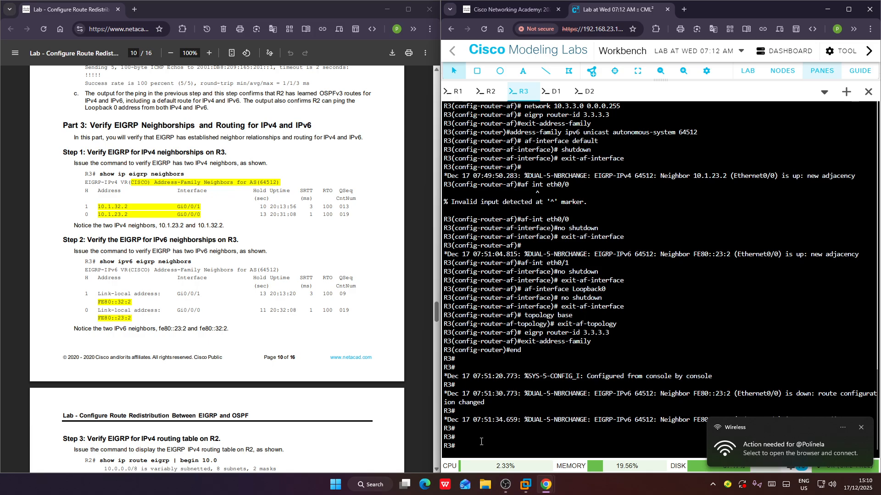
pyautogui.click(861, 429)
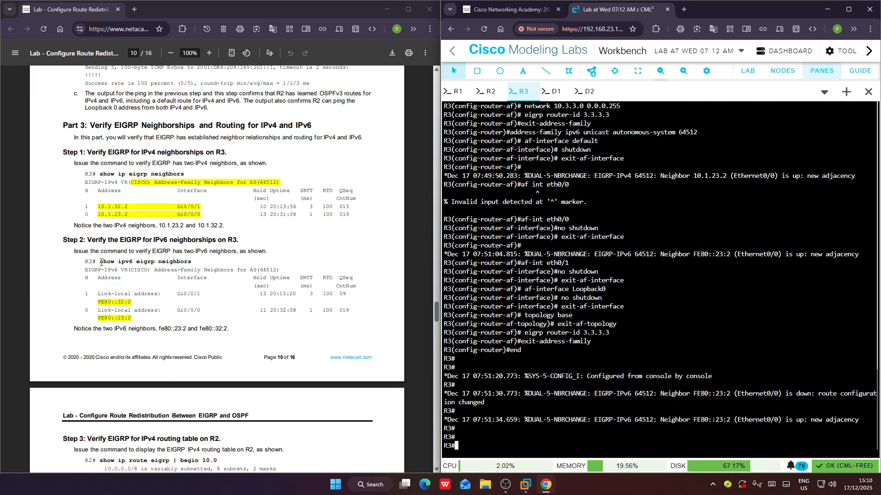
pyautogui.moveTo(100, 262); pyautogui.dragTo(194, 263)
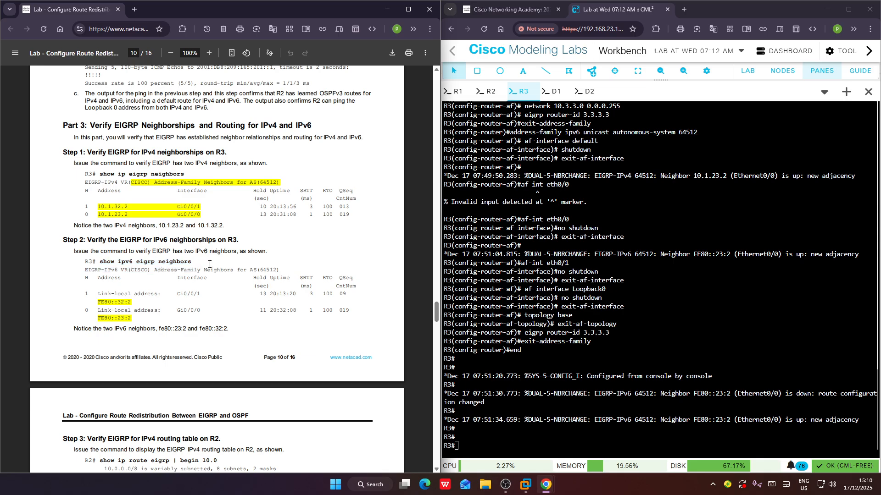
pyautogui.rightClick(542, 225)
pyautogui.click(590, 311)
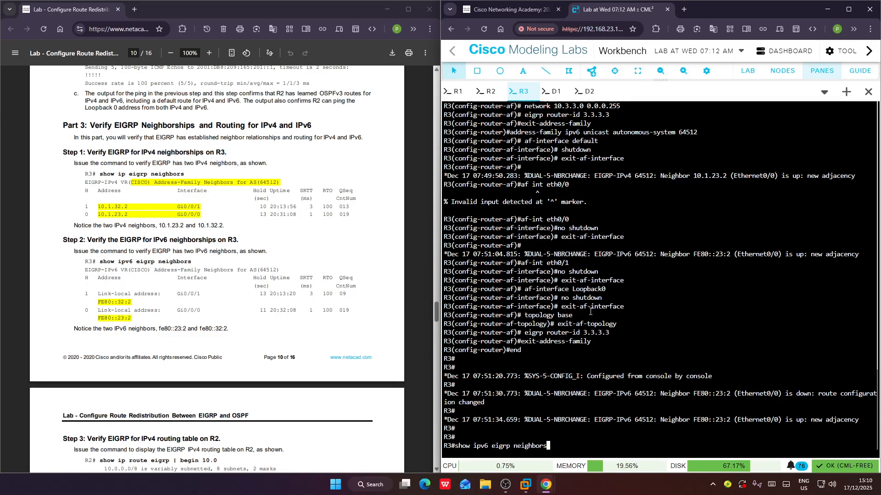
pyautogui.press('Return')
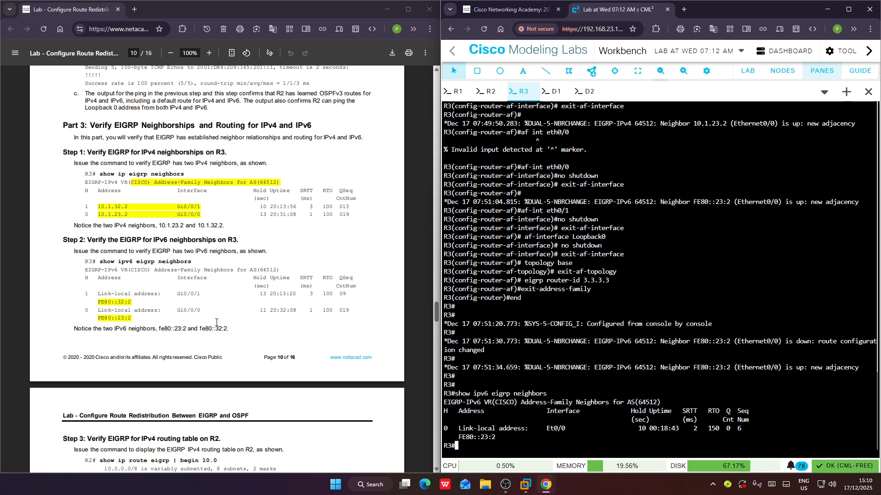
# Copy show ip route eigrp | begin 10.0 from the guide's Part 3 Step 3 and run it in the R2 console.
pyautogui.scroll(-5, 216, 322)
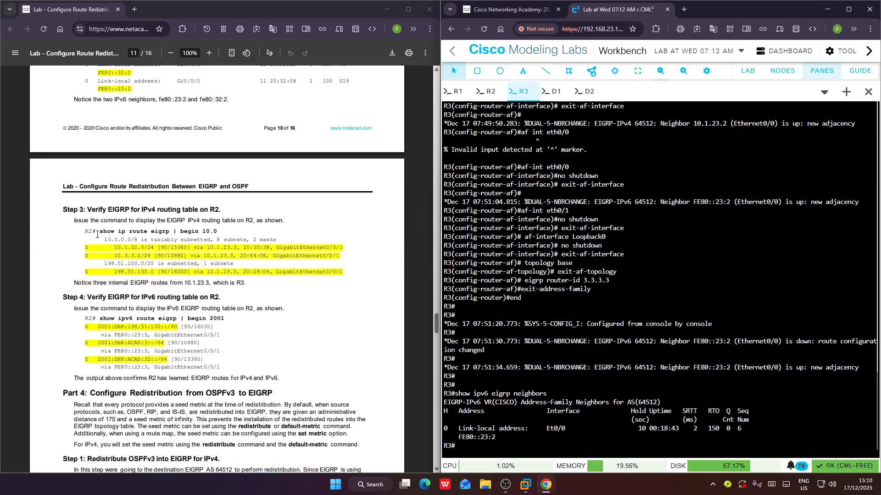
pyautogui.moveTo(96, 234); pyautogui.dragTo(224, 235)
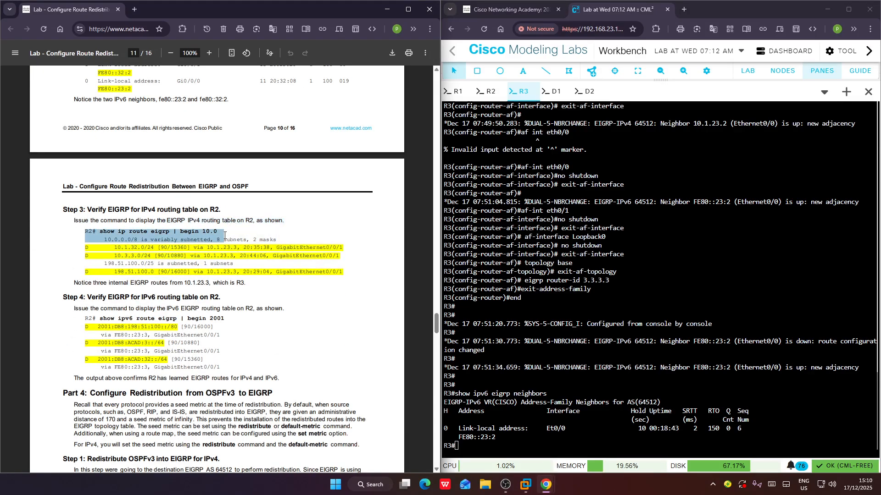
pyautogui.click(202, 234)
pyautogui.moveTo(97, 232); pyautogui.dragTo(223, 233)
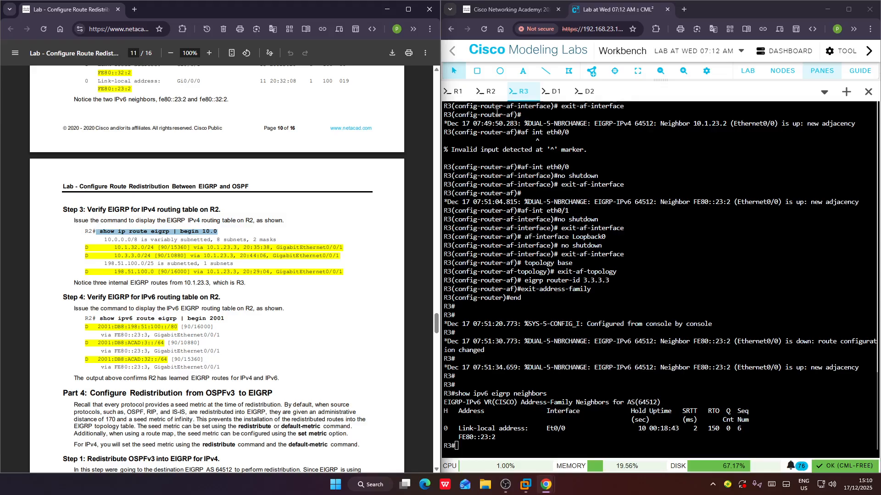
pyautogui.click(490, 93)
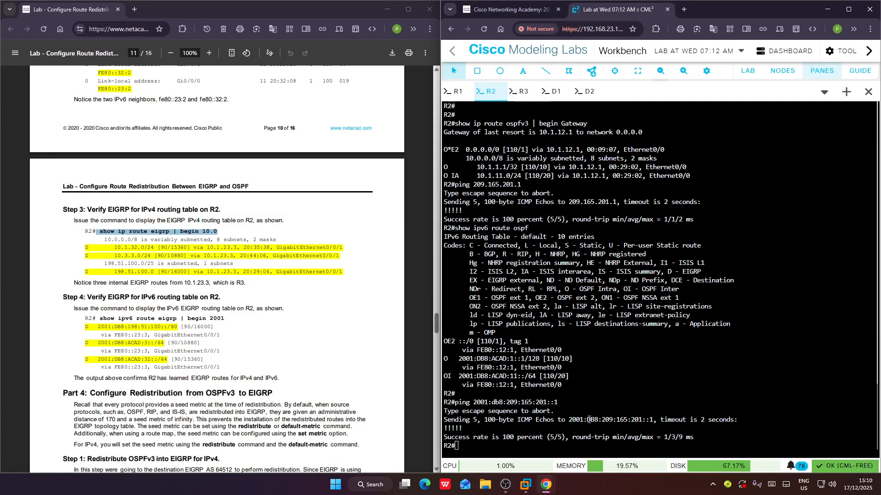
pyautogui.rightClick(587, 224)
pyautogui.click(606, 318)
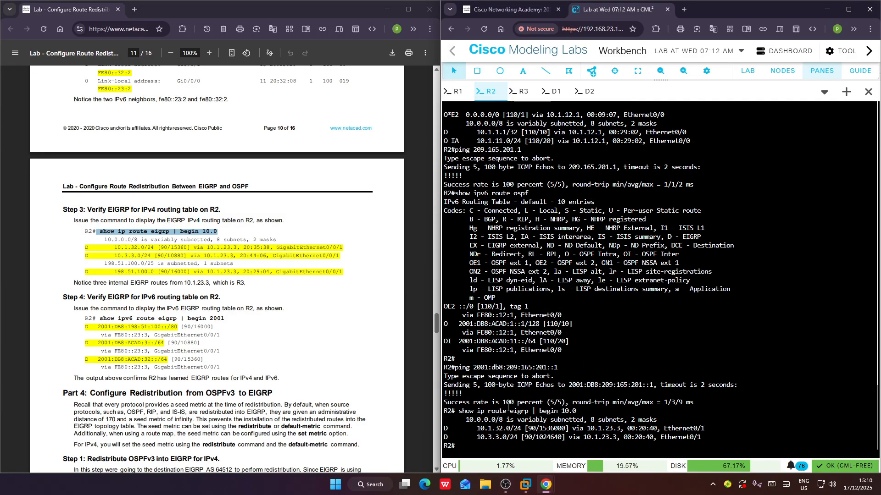
# Copy show ipv6 route eigrp | begin 2001 from the guide's Part 3 Step 4 and run it in the R2 console.
pyautogui.scroll(-2, 114, 304)
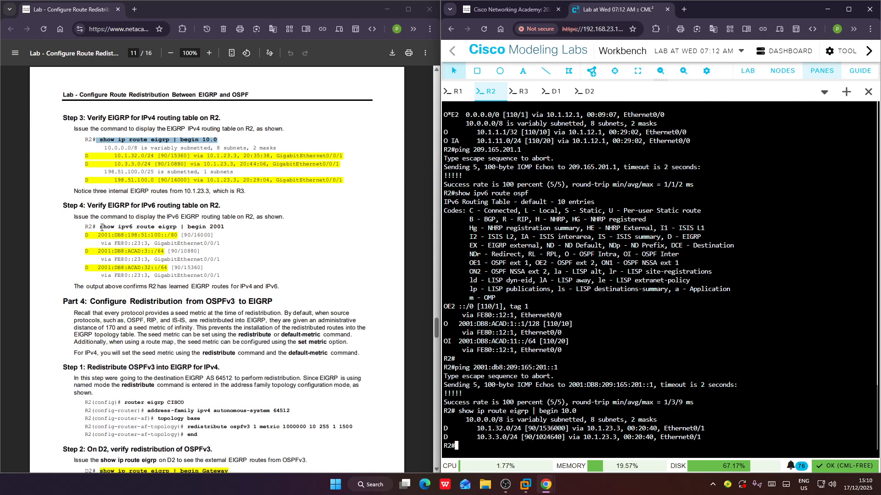
pyautogui.moveTo(100, 224); pyautogui.dragTo(232, 227)
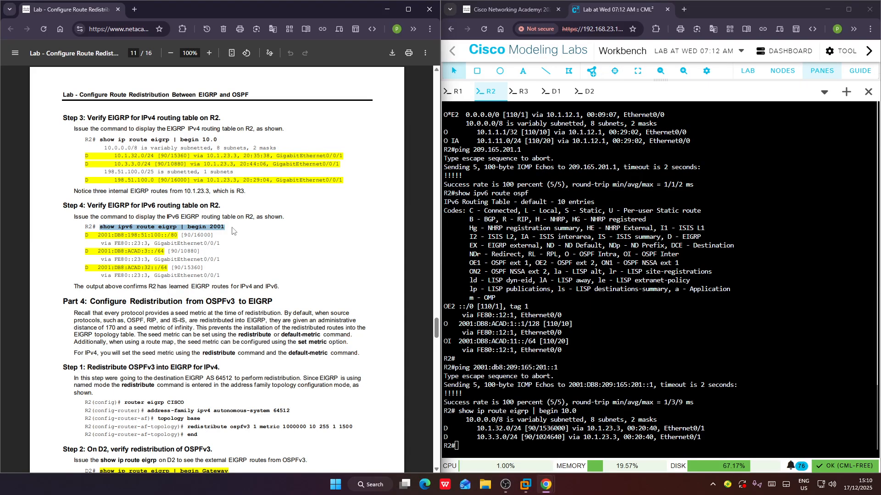
pyautogui.click(354, 298)
pyautogui.rightClick(576, 432)
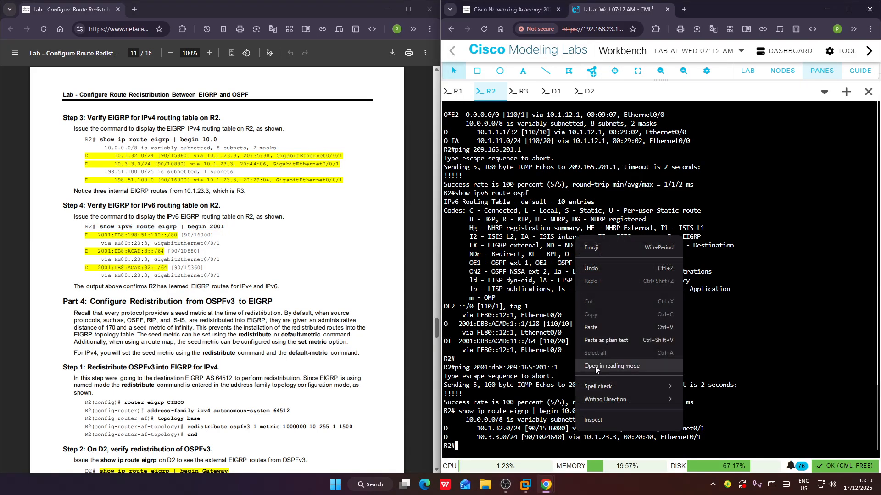
pyautogui.click(604, 329)
pyautogui.press('Return')
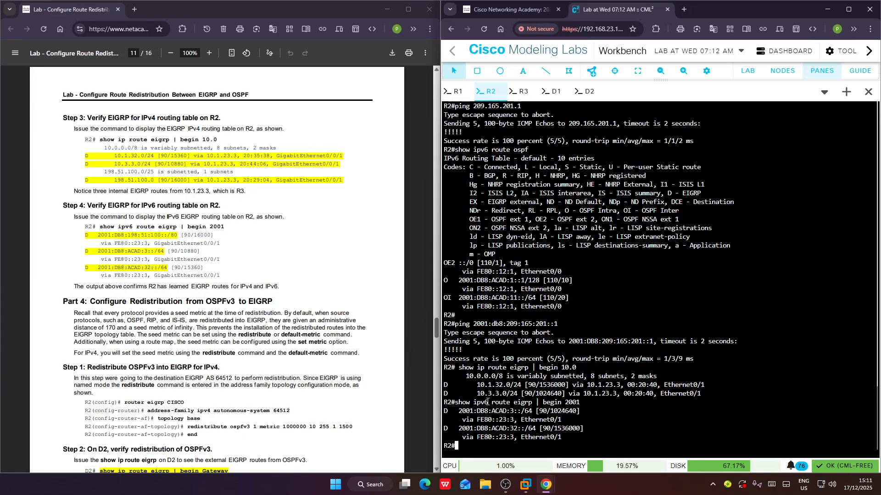
# Find the guide's Part 4 Step 1 and enter global configuration mode on R2 with enable and conf t.
pyautogui.scroll(-10, 214, 362)
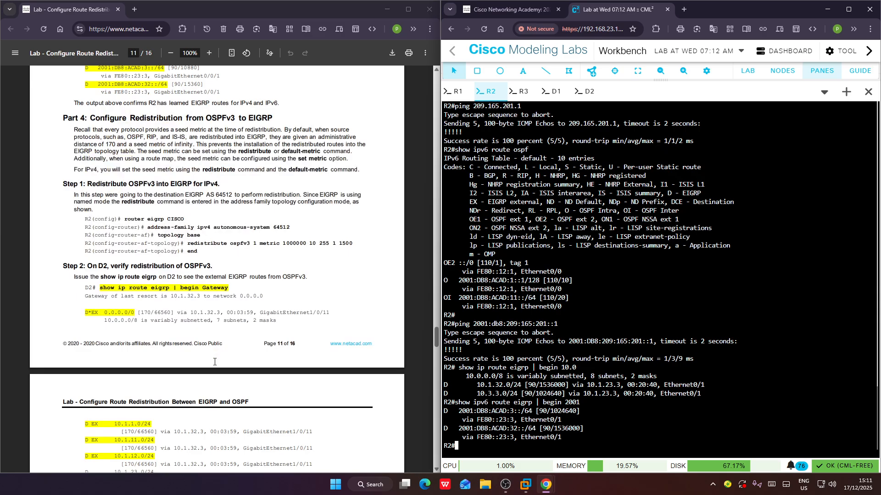
pyautogui.scroll(7, 214, 361)
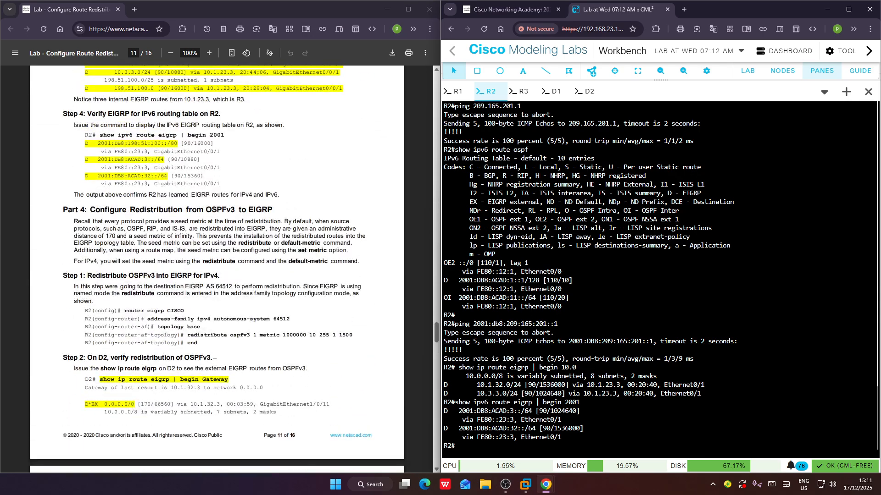
pyautogui.scroll(-2, 214, 362)
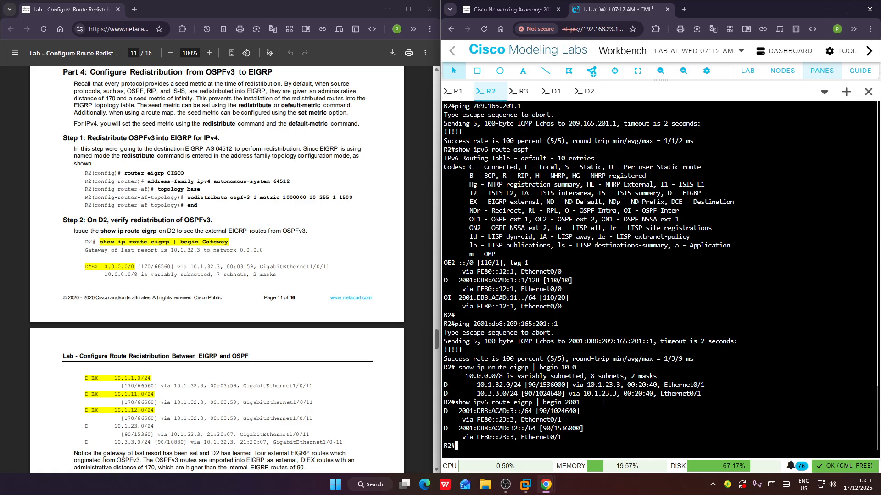
pyautogui.write('enable')
pyautogui.press('Return')
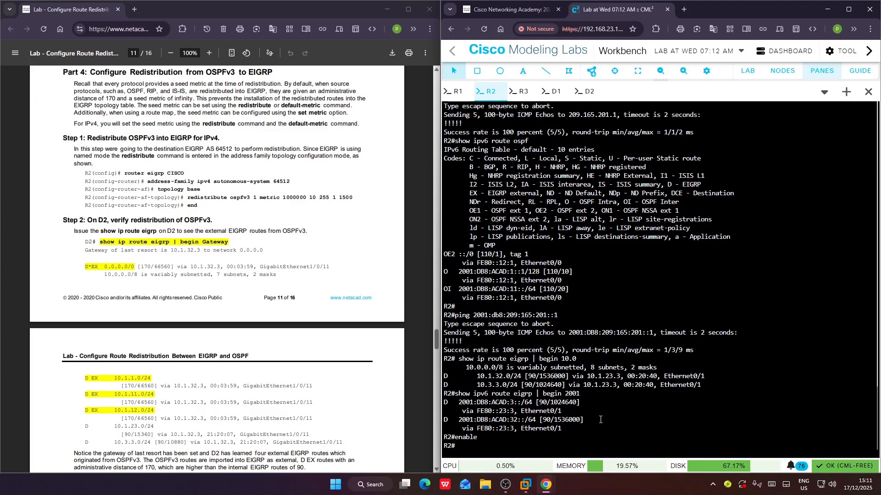
pyautogui.write('conf t')
pyautogui.press('Return')
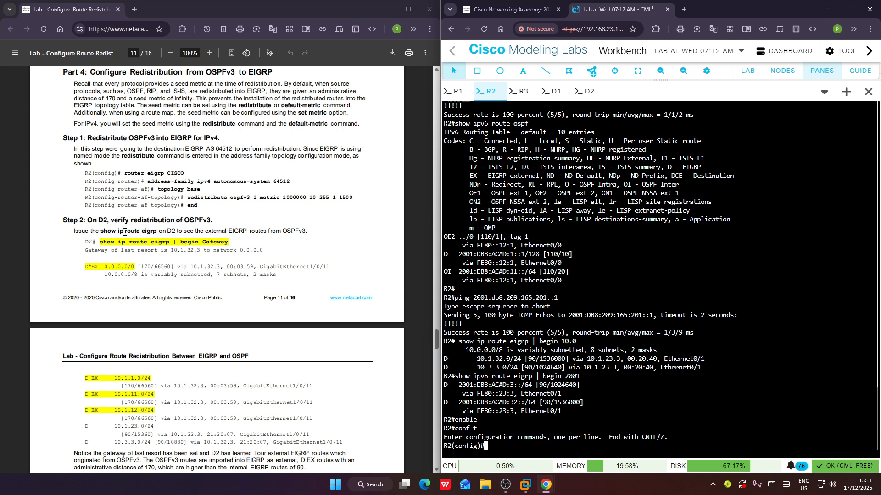
# Copy router eigrp CISCO from the guide's Part 4 Step 1 and run it in the R2 console.
pyautogui.moveTo(124, 173); pyautogui.dragTo(185, 172)
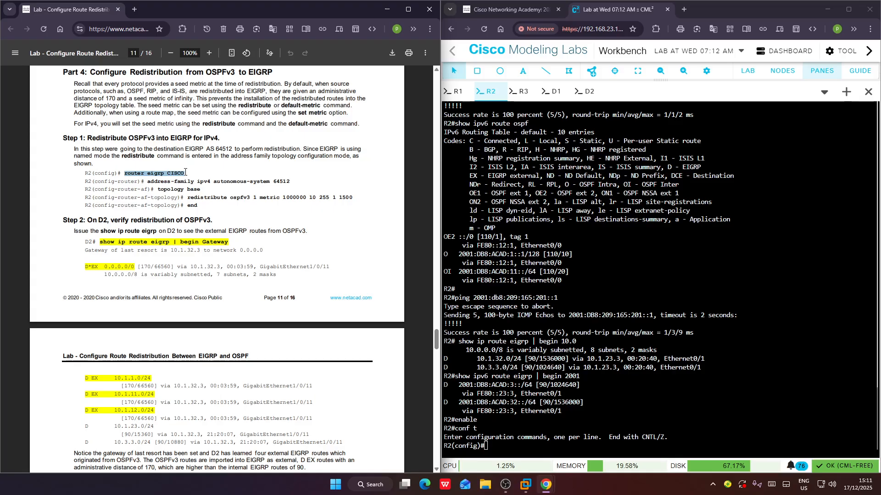
pyautogui.hotkey('ctrl', 'c')
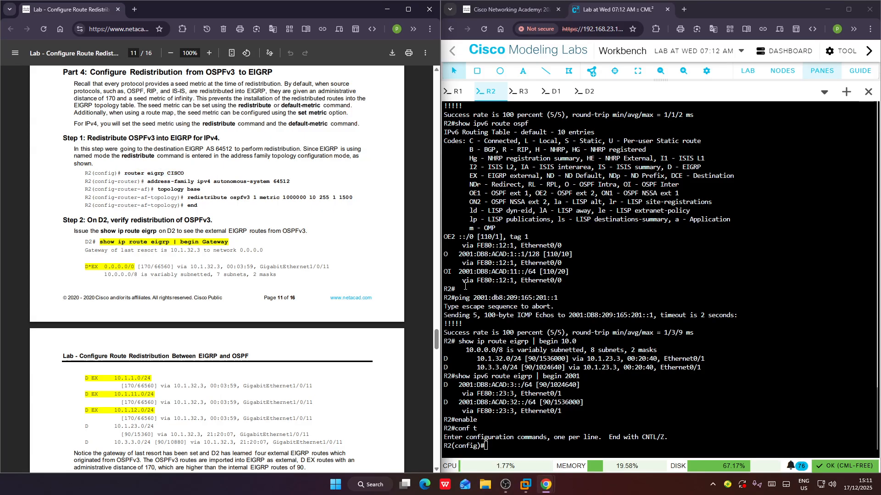
pyautogui.click(558, 425)
pyautogui.rightClick(558, 425)
pyautogui.click(584, 322)
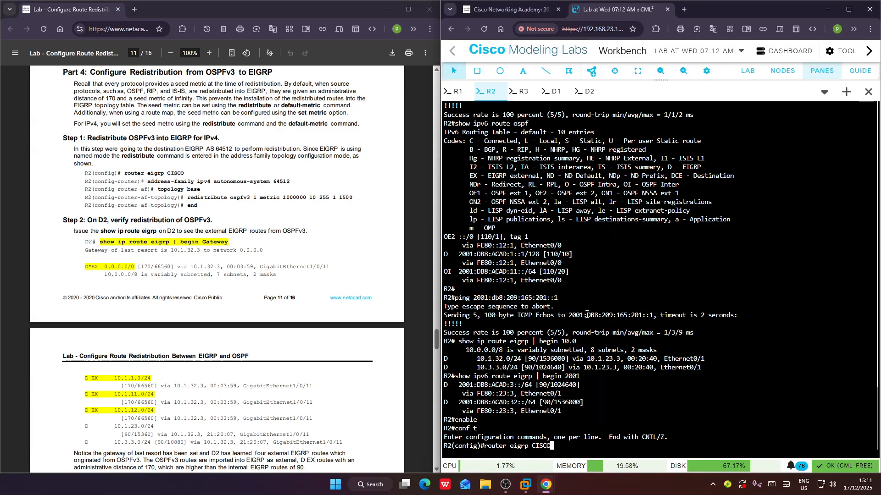
pyautogui.press('Return')
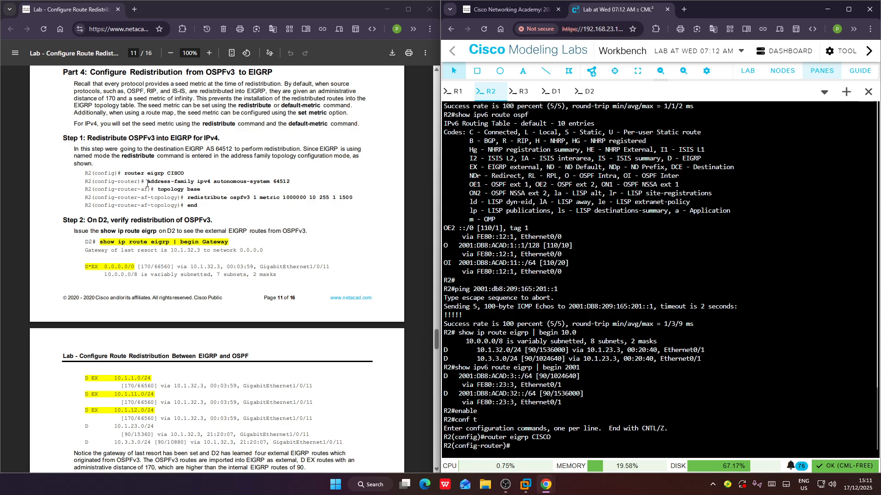
# Copy address-family ipv4 autonomous-system 64512 from the guide's Part 4 Step 1 and run it in the R2 console.
pyautogui.moveTo(147, 181); pyautogui.dragTo(298, 180)
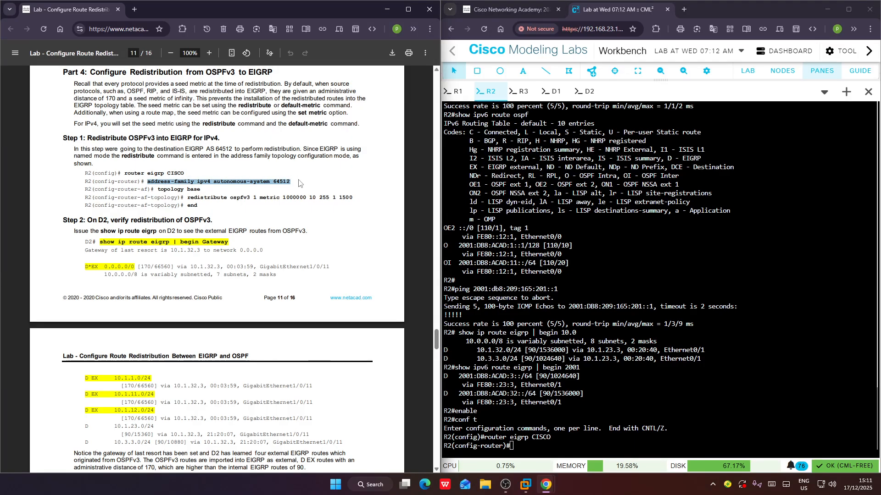
pyautogui.click(300, 180)
pyautogui.rightClick(561, 398)
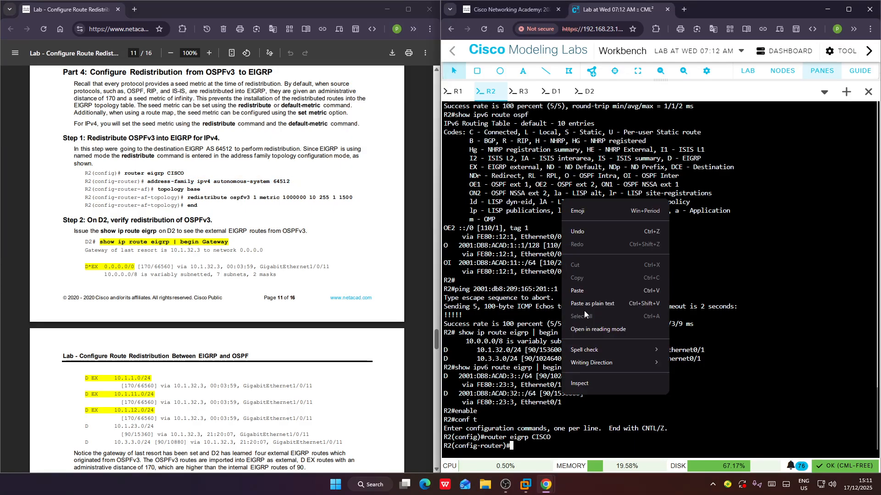
pyautogui.click(591, 291)
pyautogui.press('Return')
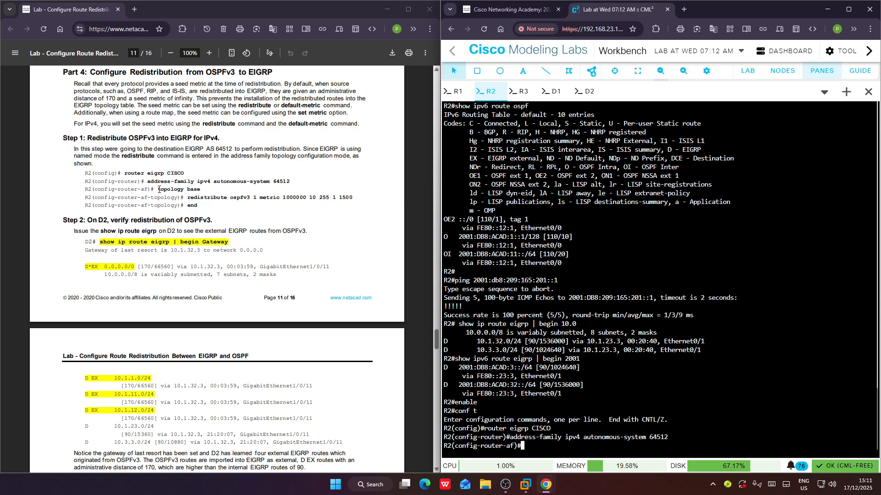
# Copy topology base from the guide's Part 4 Step 1 and run it in the R2 console.
pyautogui.moveTo(158, 189); pyautogui.dragTo(200, 189)
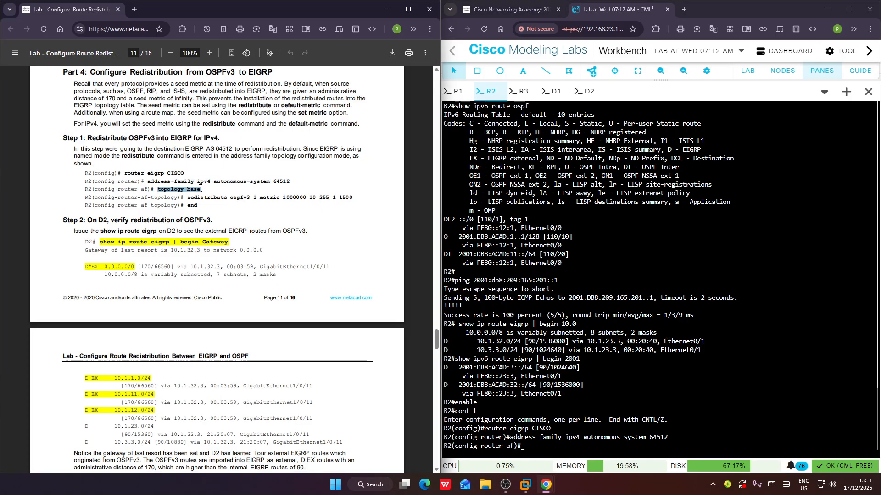
pyautogui.click(203, 192)
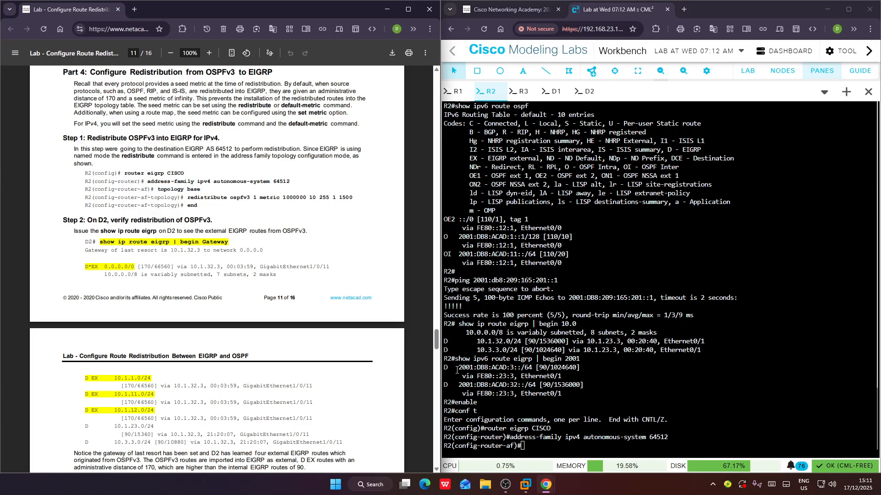
pyautogui.rightClick(502, 397)
pyautogui.click(541, 287)
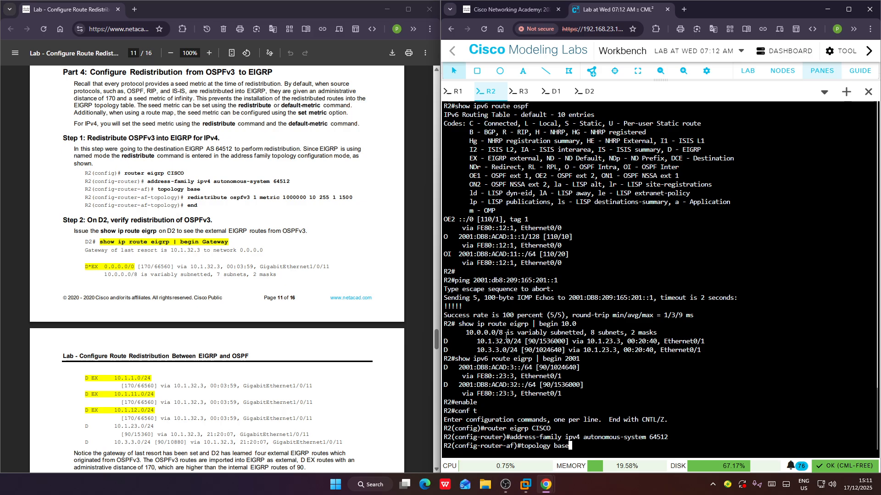
pyautogui.press('Return')
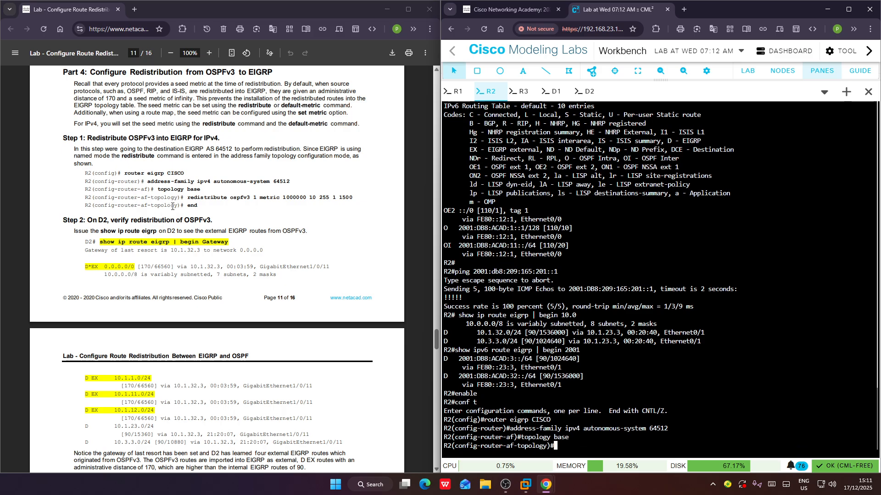
pyautogui.moveTo(187, 197); pyautogui.dragTo(359, 195)
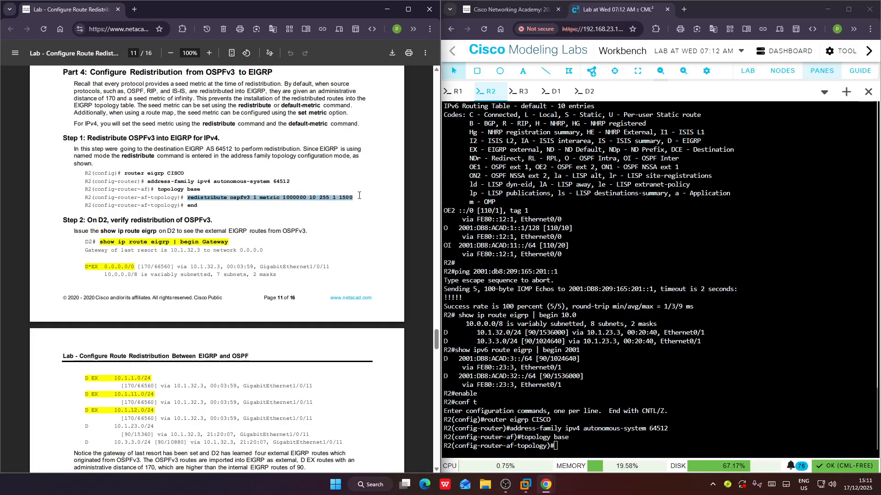
pyautogui.click(360, 204)
pyautogui.rightClick(552, 423)
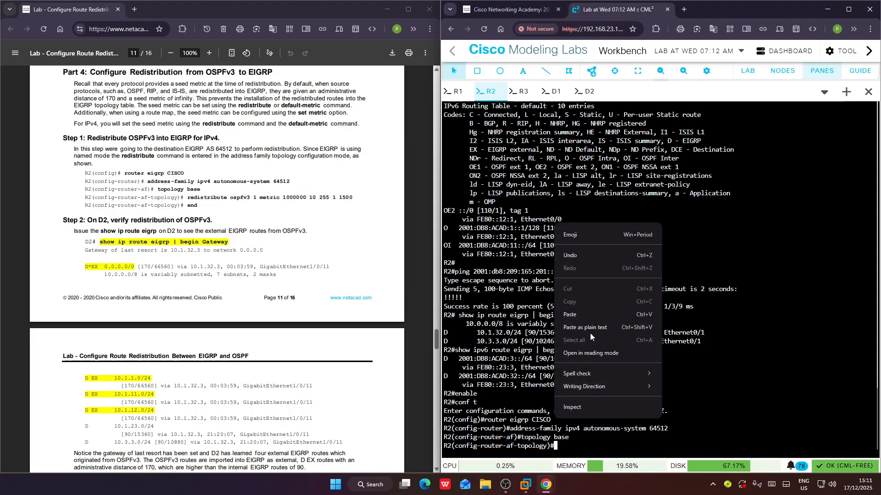
pyautogui.click(592, 309)
pyautogui.press('Return')
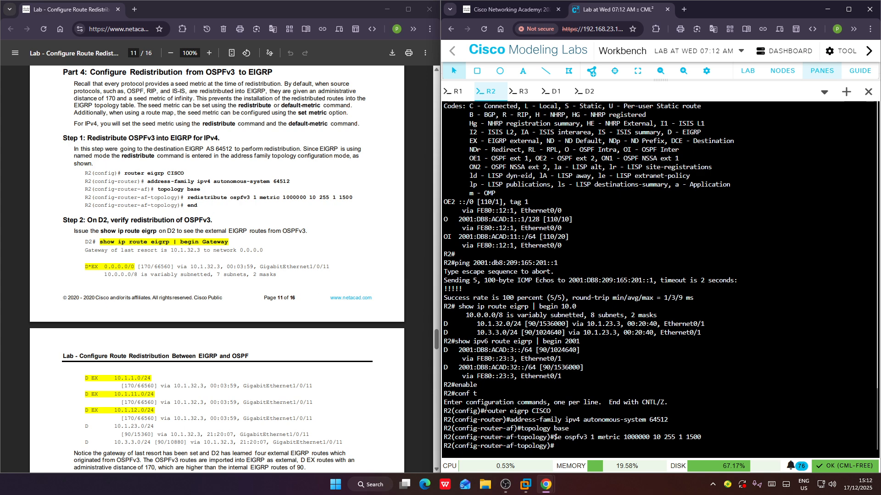
pyautogui.write('end')
pyautogui.press('Return')
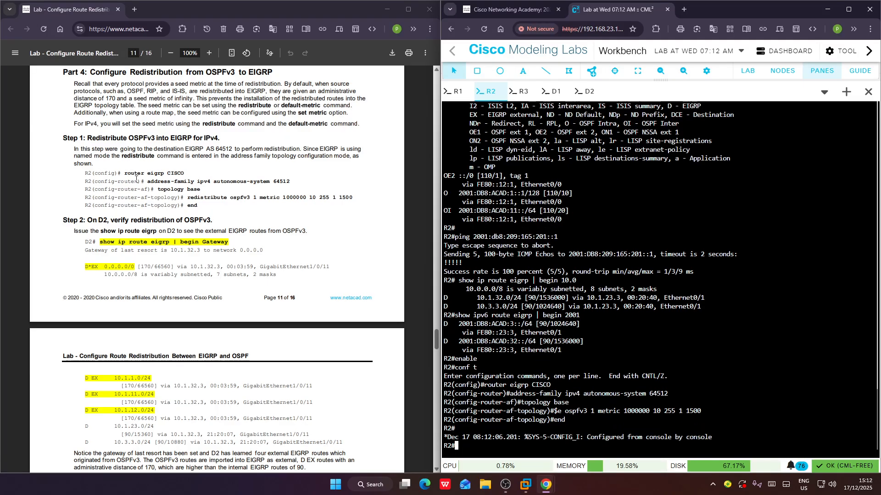
# Copy show ip route eigrp | begin Gateway from the guide's Part 4 Step 2, end D2's configuration mode, and run the command on D2.
pyautogui.scroll(-3, 224, 247)
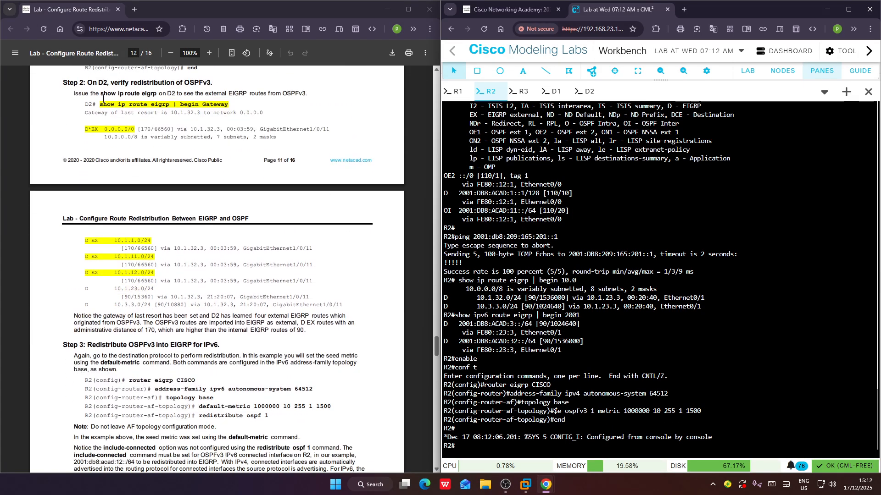
pyautogui.moveTo(99, 106); pyautogui.dragTo(234, 103)
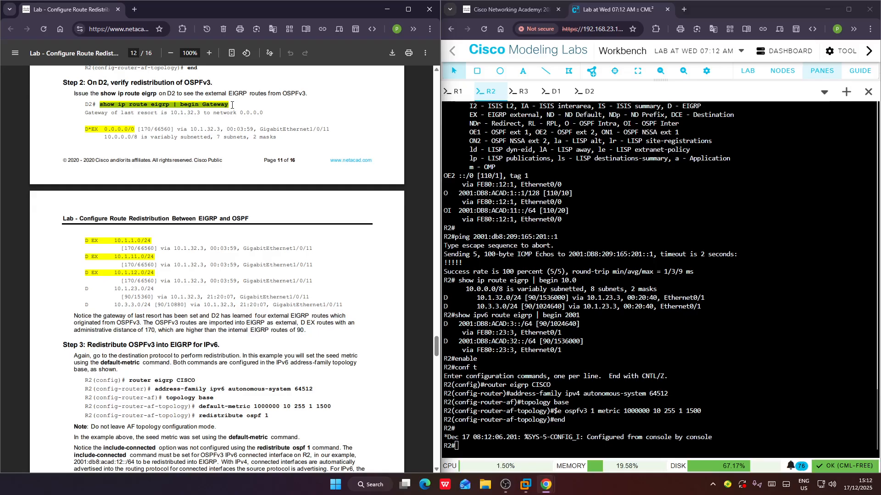
pyautogui.click(587, 91)
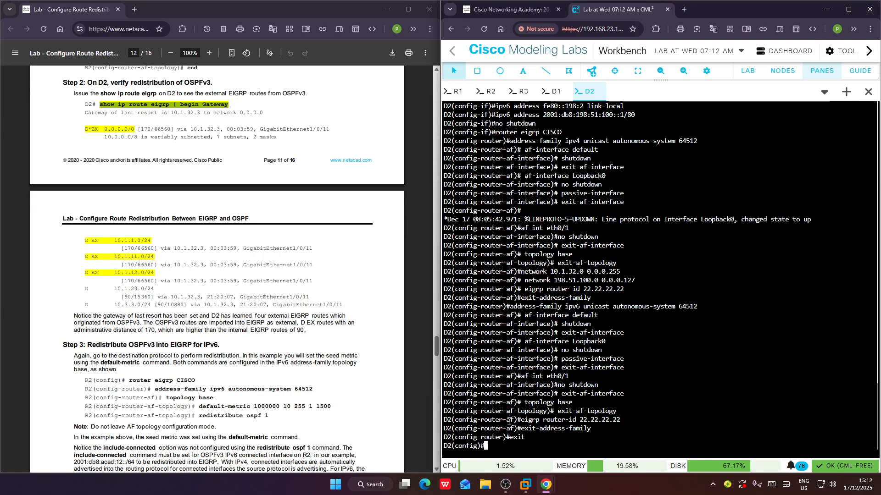
pyautogui.write('end')
pyautogui.press('Return')
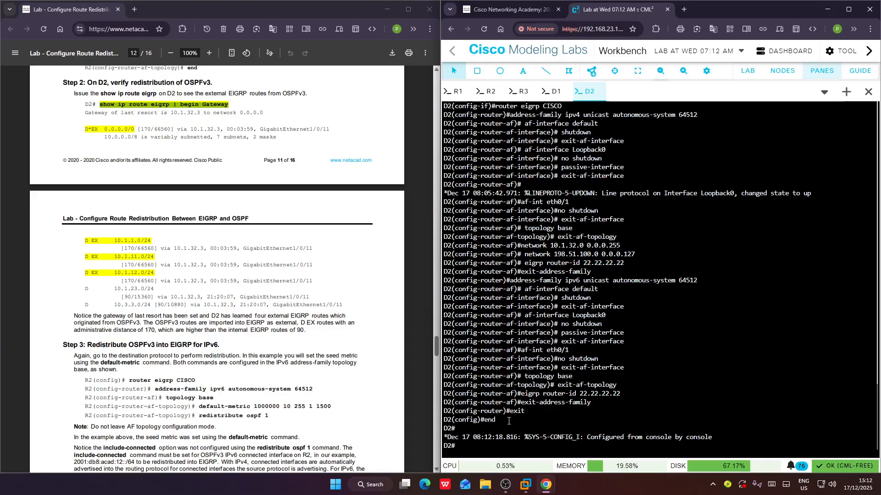
pyautogui.rightClick(516, 443)
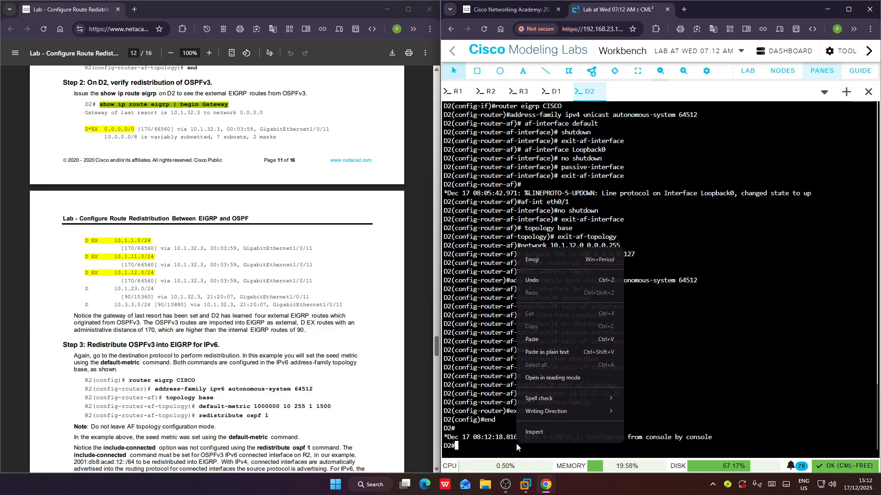
pyautogui.click(540, 339)
pyautogui.press('Return')
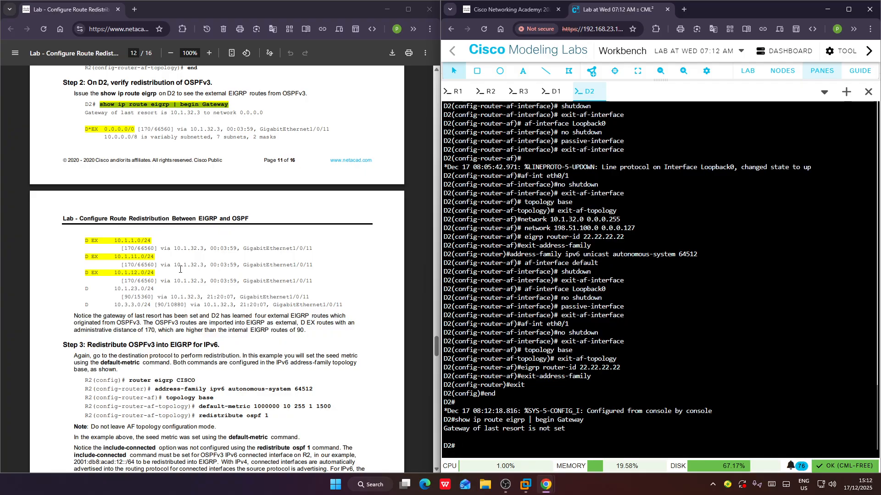
# Go to the guide's Part 4 Step 3, switch back to the R2 console, and run enable.
pyautogui.scroll(-6, 180, 270)
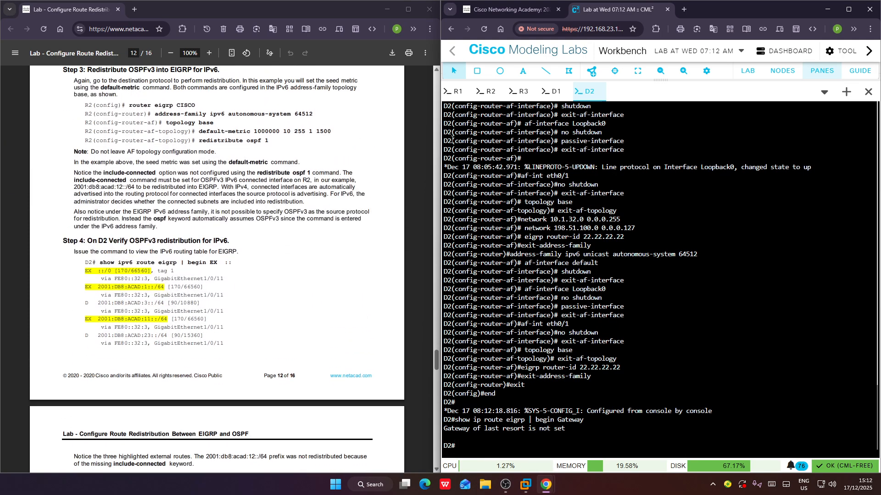
pyautogui.click(485, 91)
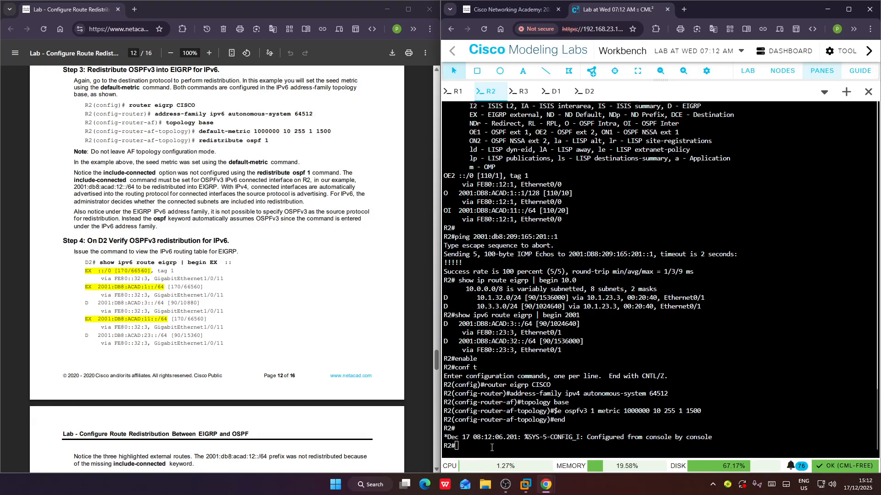
pyautogui.press('Return')
pyautogui.write('enab')
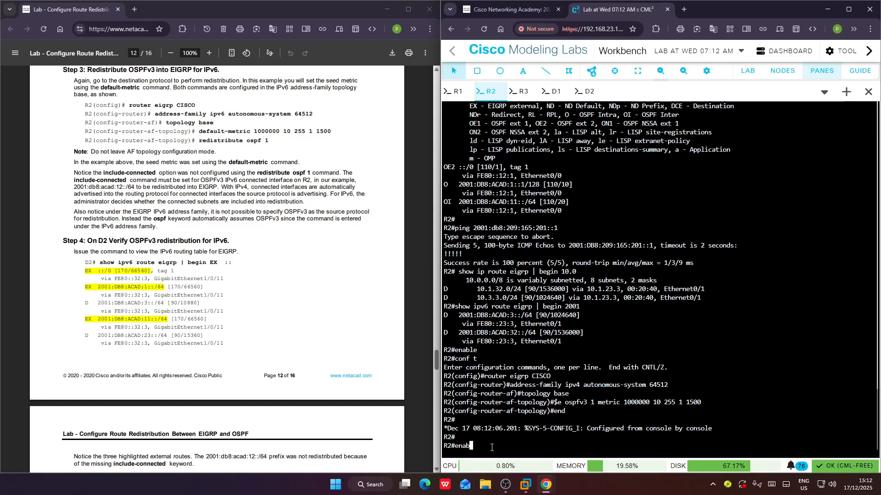
pyautogui.write('le')
pyautogui.press('Return')
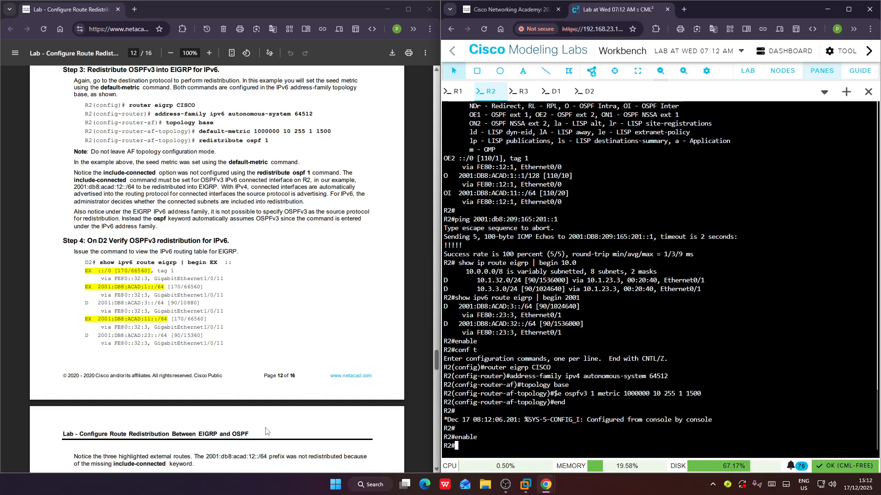
# Look through the guide's remaining redistribution steps and review the Part 4 instructions for redistributing OSPFv3 into EIGRP for IPv6.
pyautogui.scroll(-15, 329, 420)
pyautogui.scroll(-15, 330, 420)
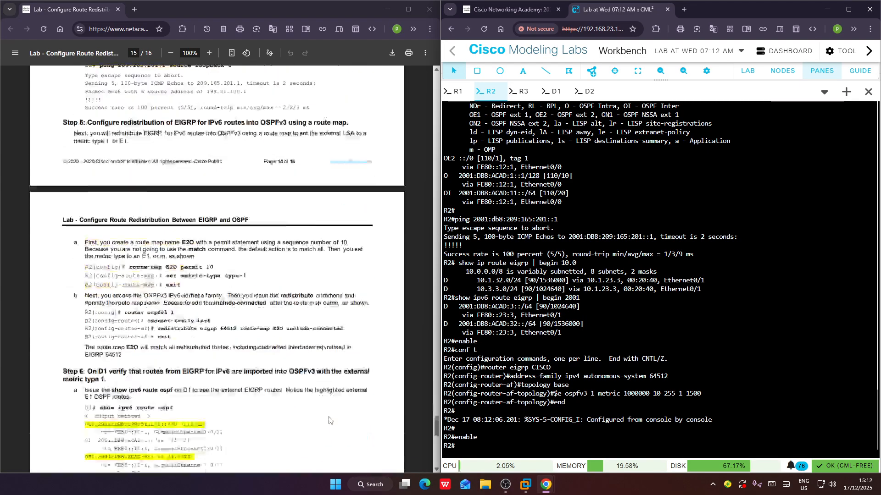
pyautogui.scroll(10, 329, 420)
pyautogui.scroll(15, 329, 420)
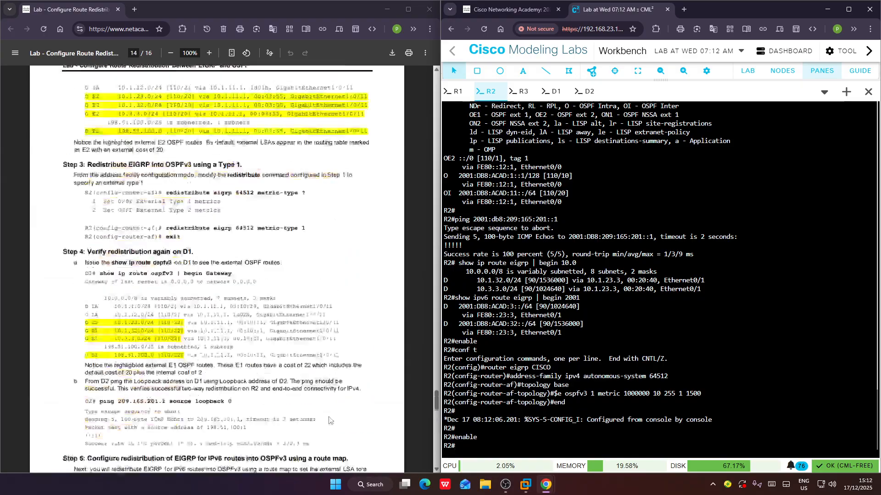
pyautogui.scroll(10, 329, 420)
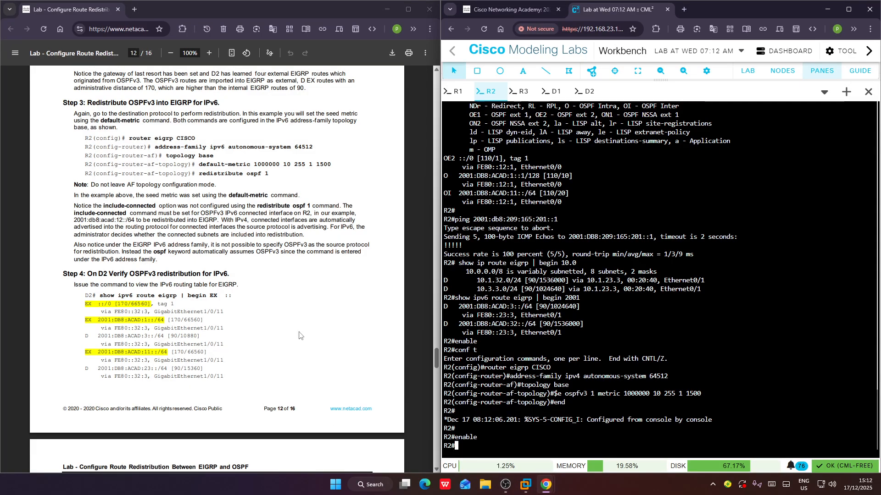
pyautogui.scroll(6, 299, 335)
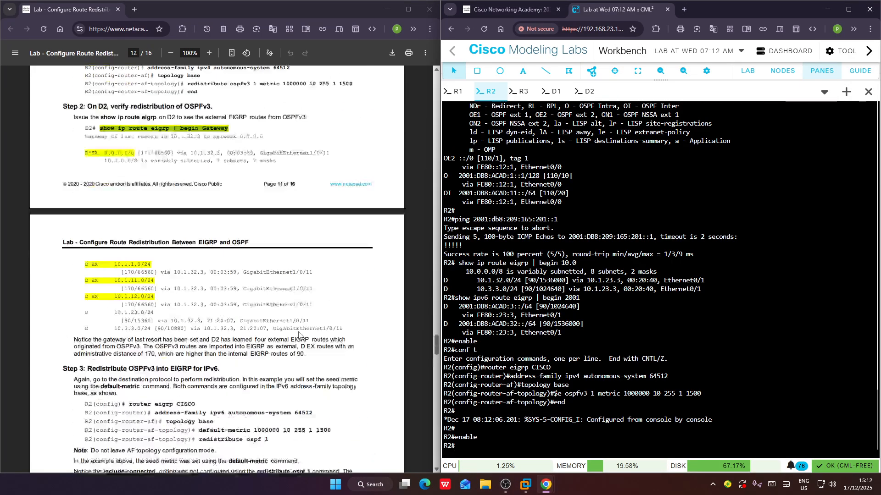
pyautogui.scroll(-6, 299, 335)
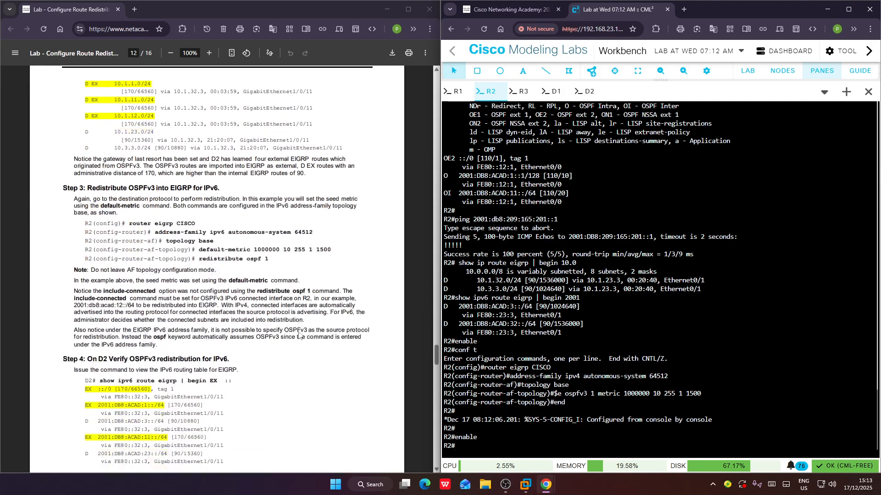
pyautogui.click(156, 248)
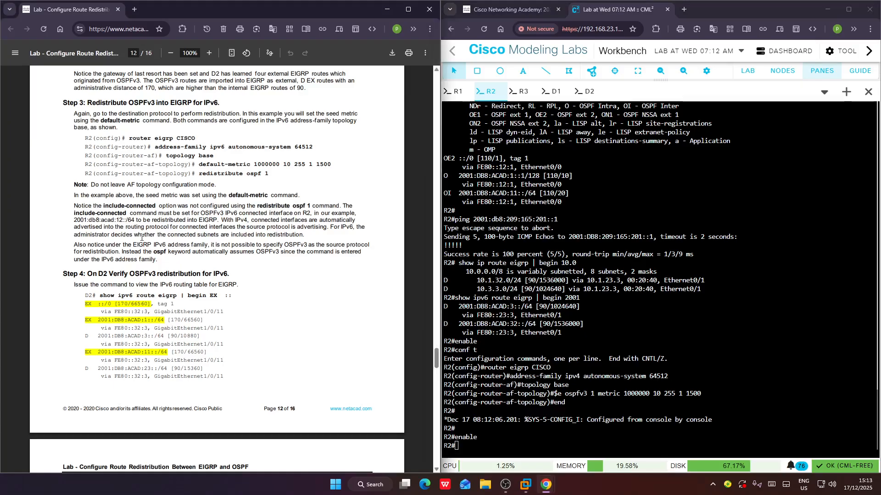
pyautogui.click(511, 489)
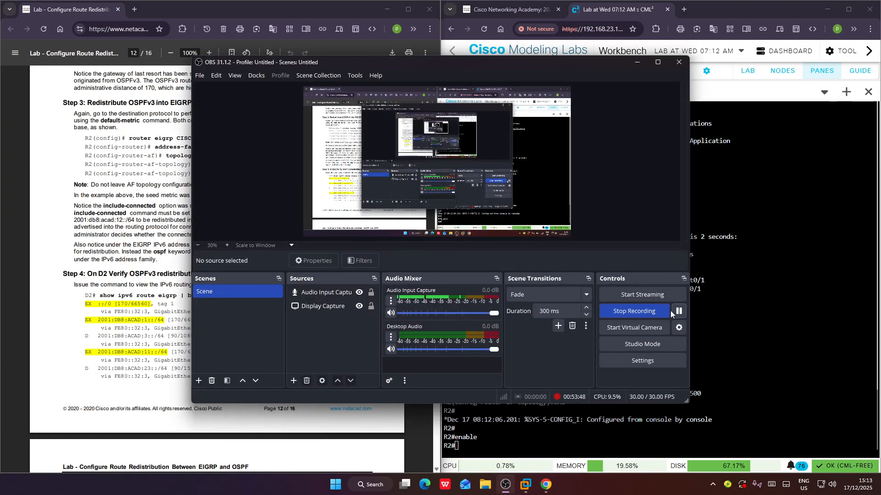
pyautogui.click(731, 310)
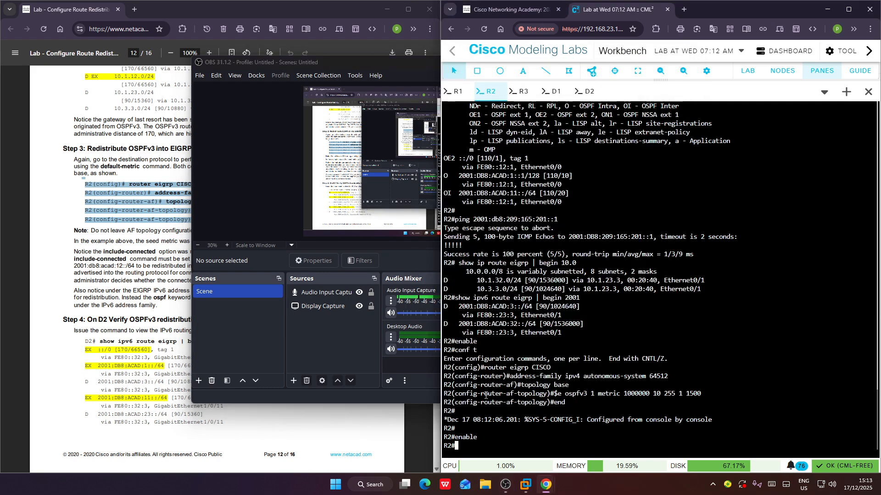
pyautogui.click(368, 445)
pyautogui.rightClick(510, 433)
pyautogui.click(460, 445)
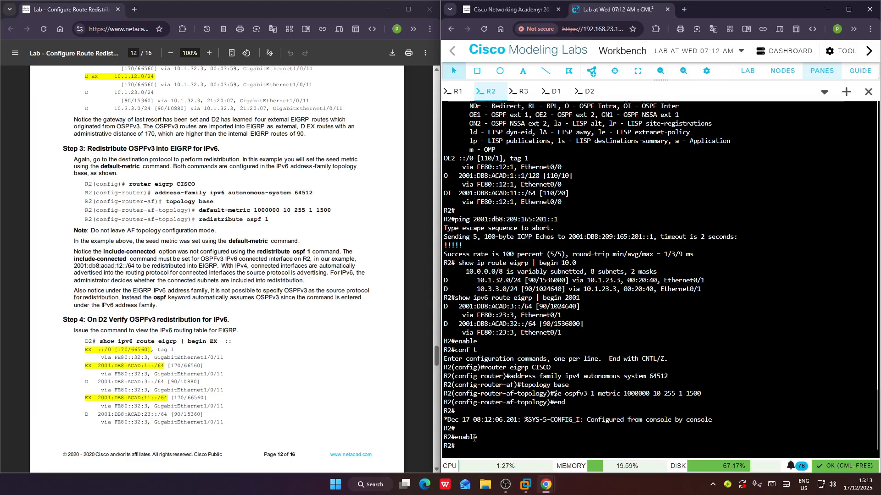
pyautogui.write('enable')
pyautogui.press('Return')
pyautogui.write('conf t')
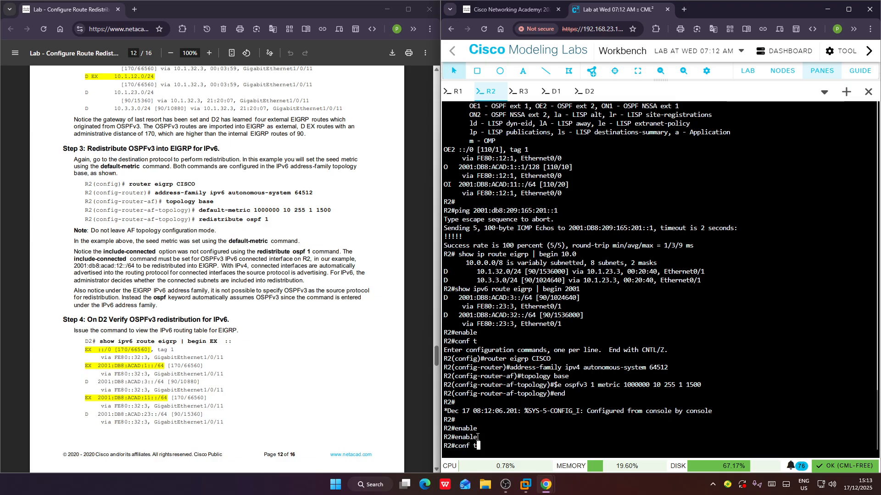
pyautogui.press('Return')
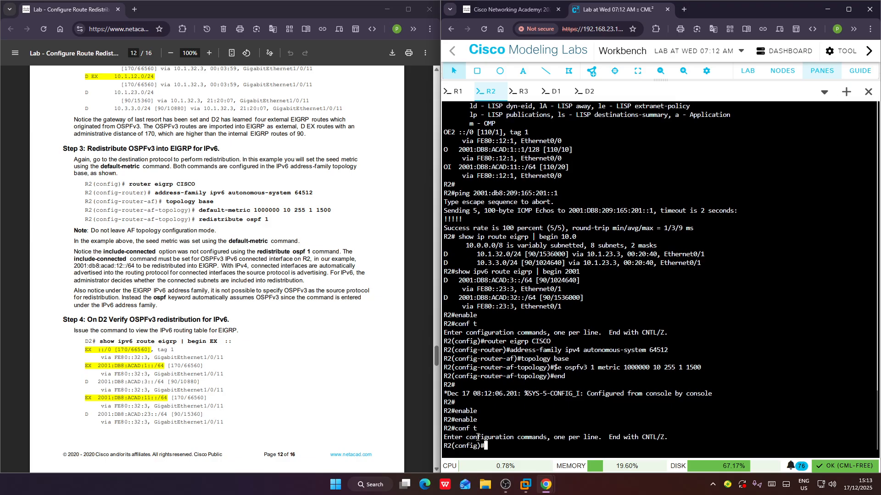
pyautogui.rightClick(487, 440)
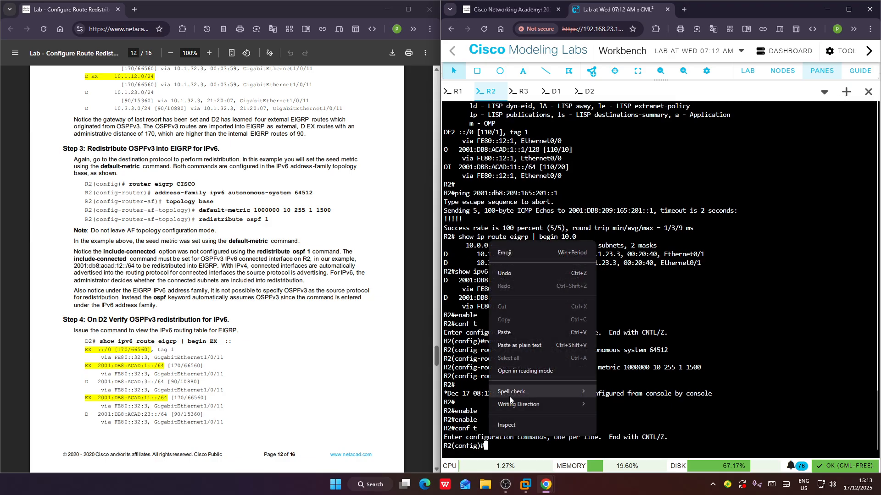
pyautogui.click(517, 336)
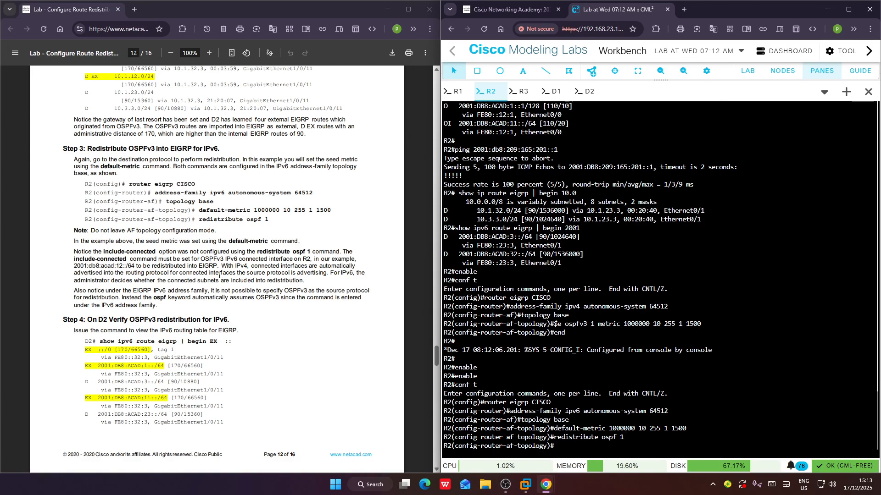
# Go to Part 5 Step 1 of the guide and copy the router ospfv3 1 command.
pyautogui.scroll(-2, 180, 253)
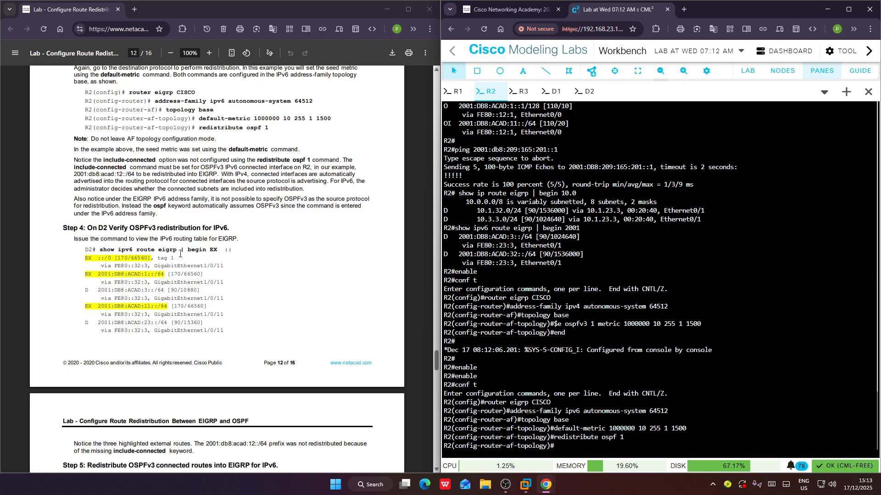
pyautogui.scroll(-2, 181, 254)
pyautogui.scroll(-4, 209, 251)
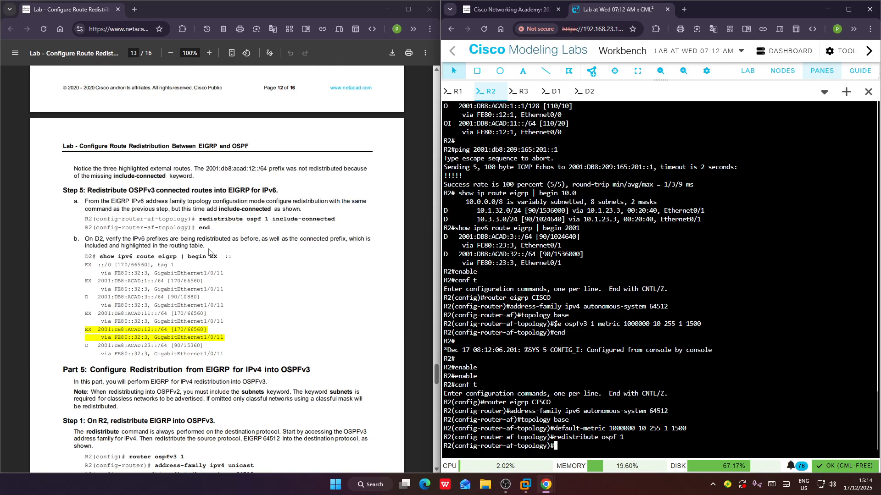
pyautogui.scroll(-6, 208, 251)
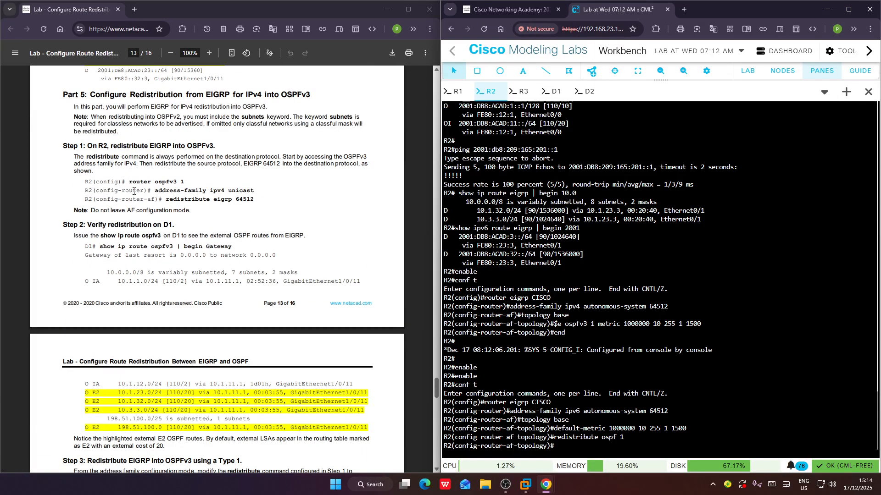
pyautogui.scroll(-2, 132, 188)
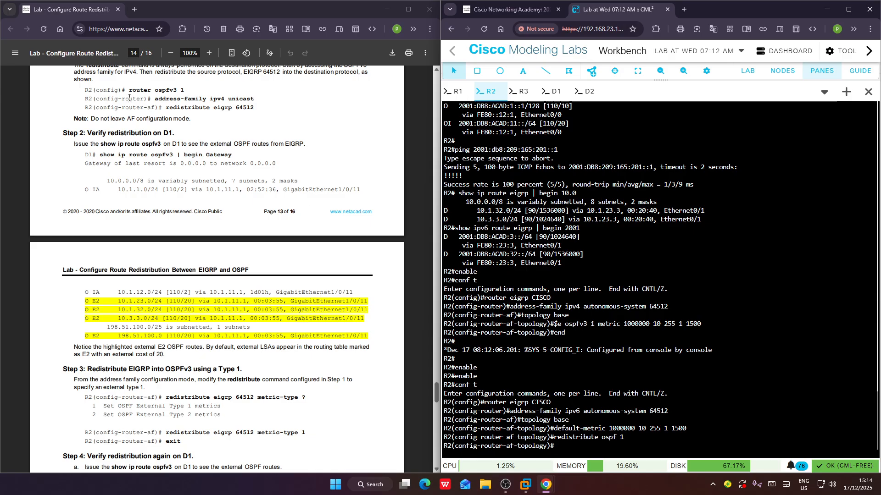
pyautogui.moveTo(126, 90); pyautogui.dragTo(189, 87)
pyautogui.hotkey('ctrl', 'c')
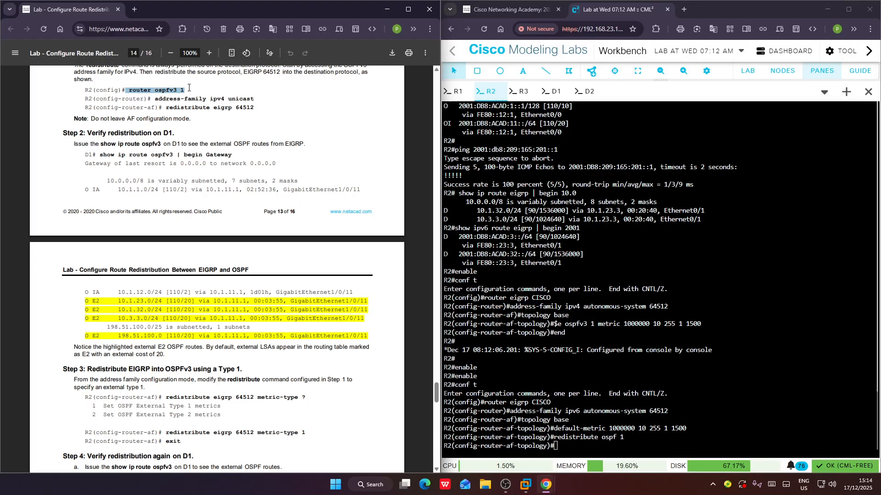
# Back out of R2's EIGRP topology configuration to global configuration mode by running exit three times.
pyautogui.click(562, 429)
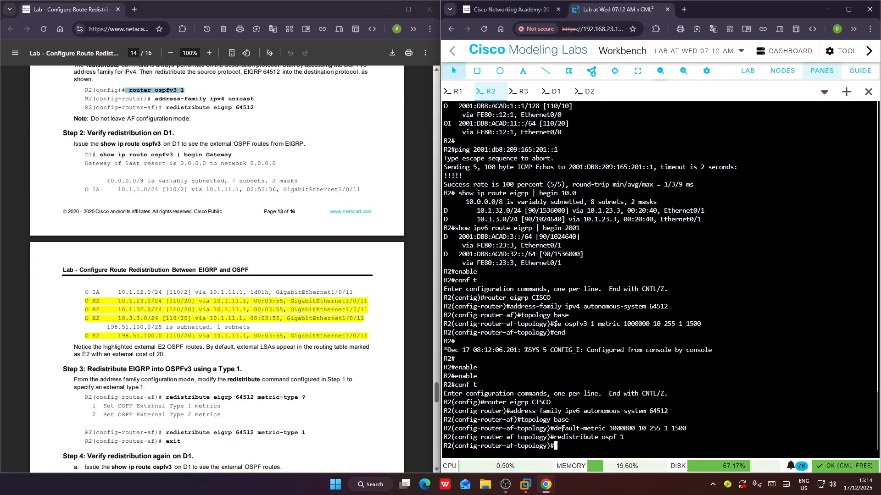
pyautogui.write('exit')
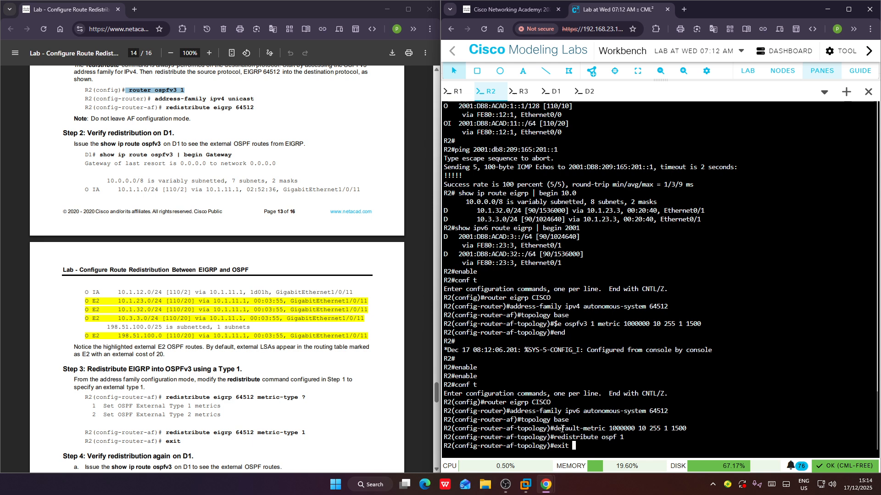
pyautogui.press('Return')
pyautogui.write("'")
pyautogui.press('BackSpace')
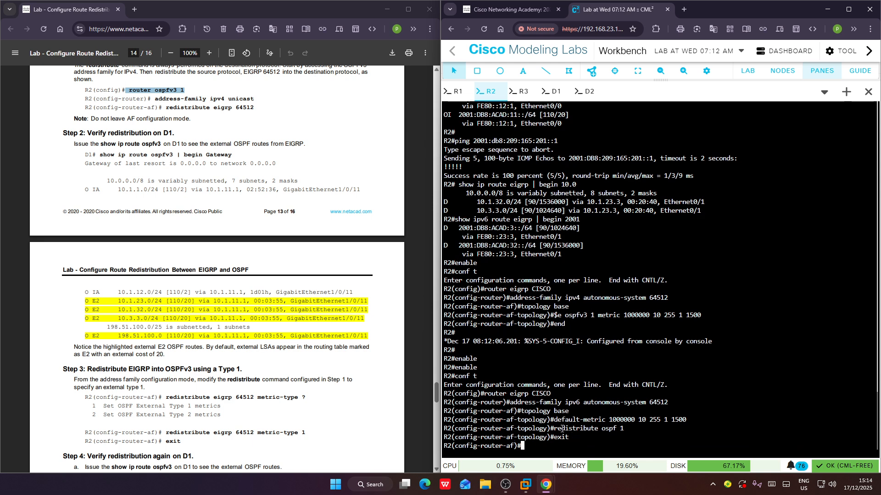
pyautogui.write('exit')
pyautogui.press('Return')
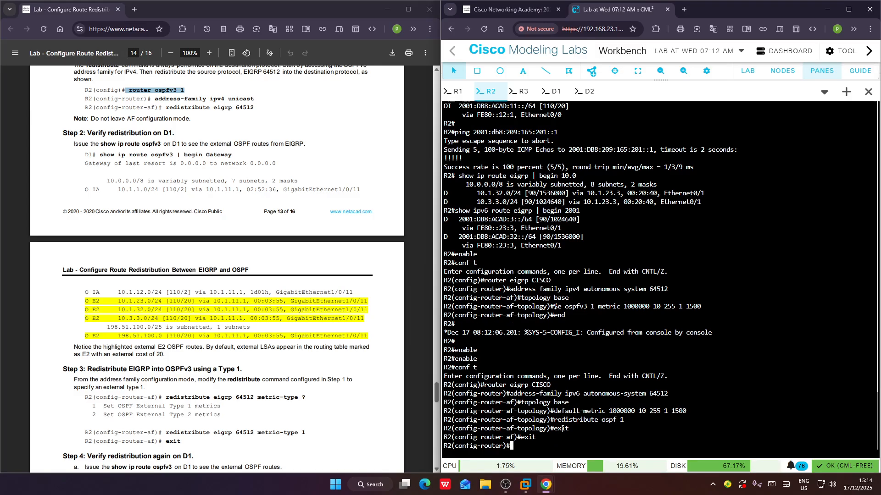
pyautogui.write('exit')
pyautogui.press('Return')
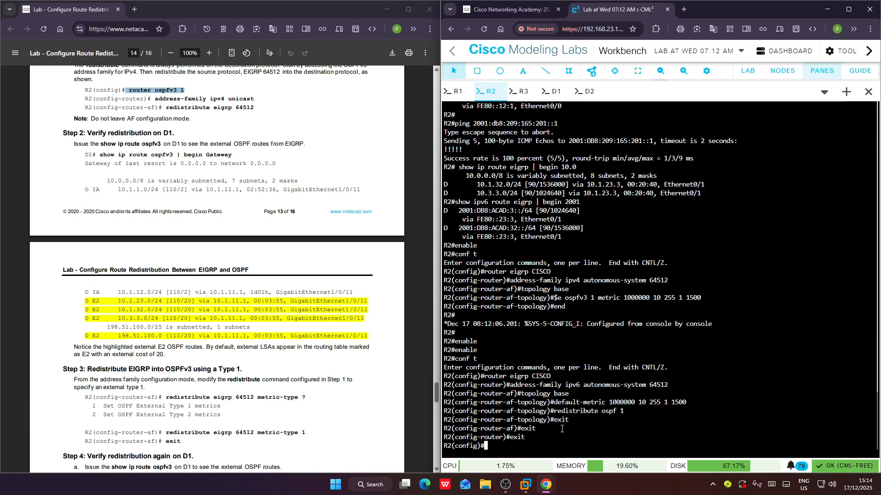
# Run the copied router ospfv3 1 on R2 and enter its address-family ipv4 unicast using the guide's command.
pyautogui.rightClick(562, 429)
pyautogui.click(580, 326)
pyautogui.press('Return')
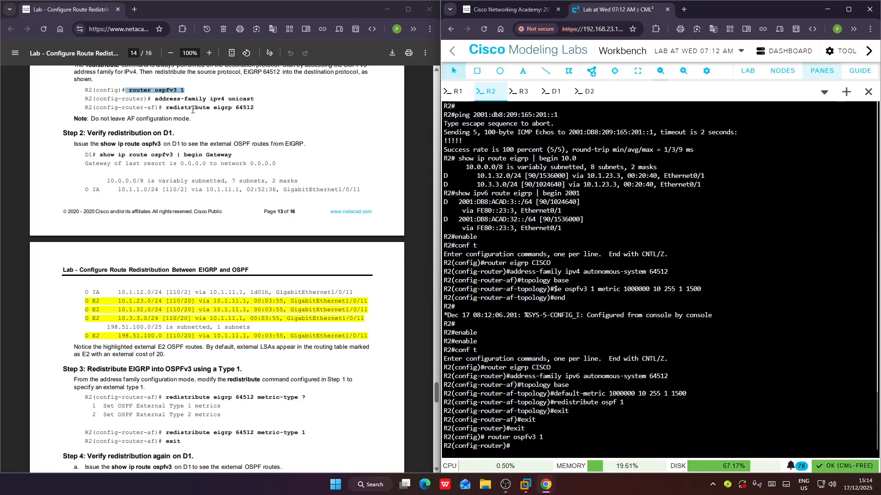
pyautogui.moveTo(154, 99); pyautogui.dragTo(259, 97)
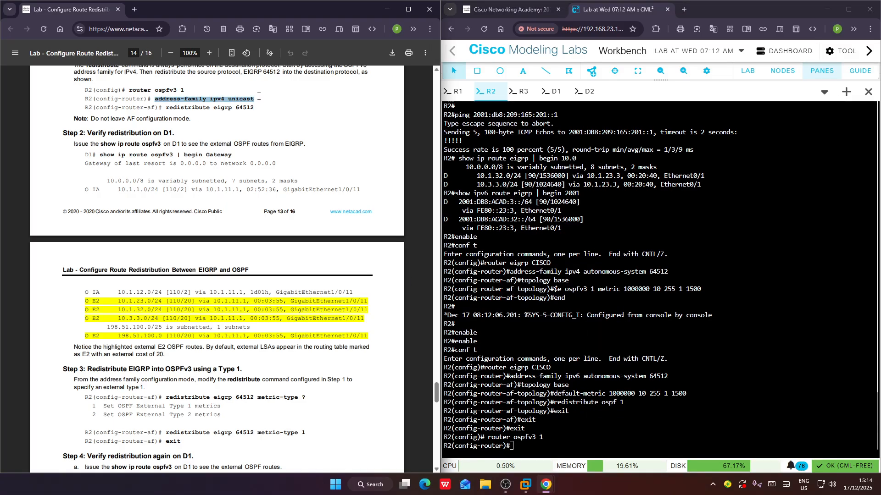
pyautogui.rightClick(579, 389)
pyautogui.click(612, 285)
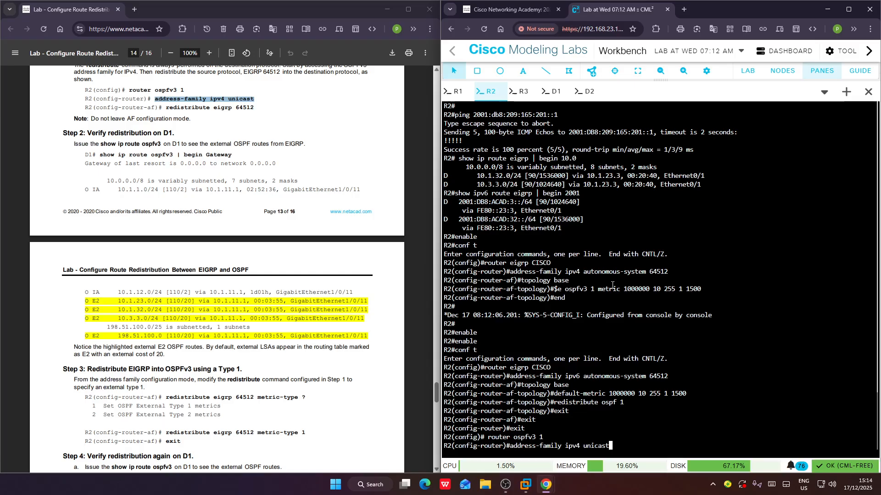
pyautogui.press('Return')
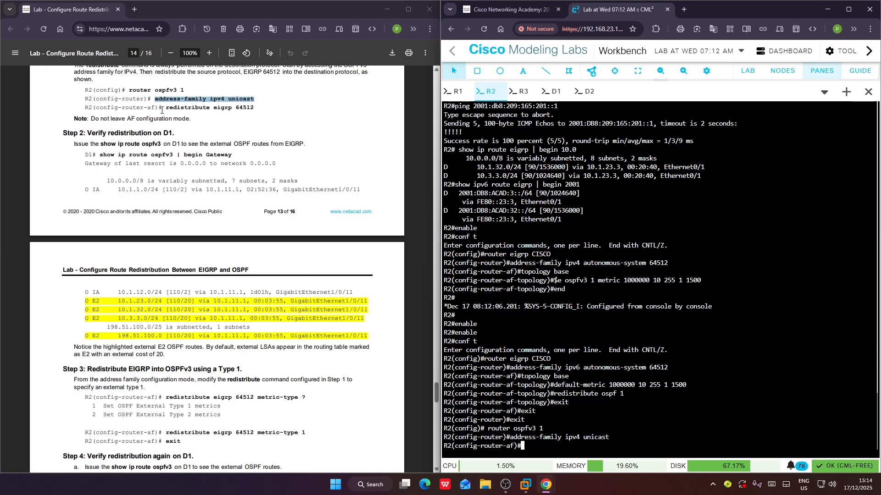
# Copy redistribute eigrp 64512 from the guide and run it in R2's OSPFv3 IPv4 address family.
pyautogui.click(167, 109)
pyautogui.moveTo(166, 109); pyautogui.dragTo(252, 111)
pyautogui.hotkey('ctrl', 'c')
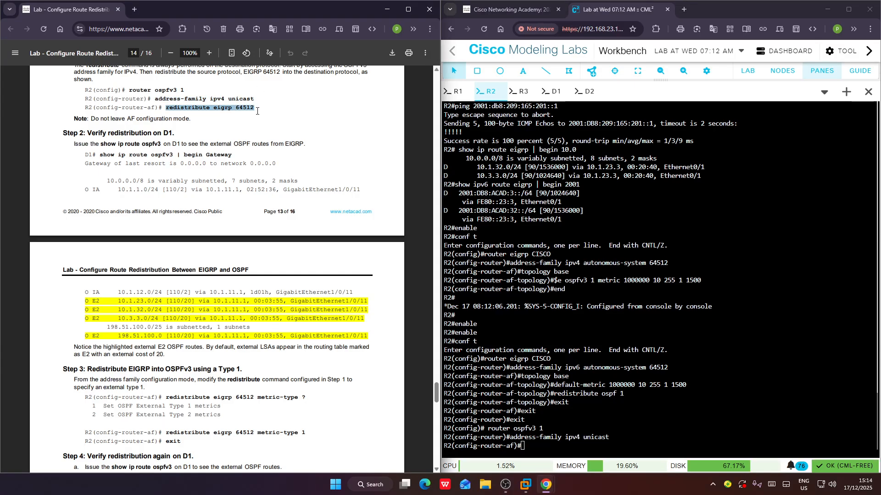
pyautogui.rightClick(579, 185)
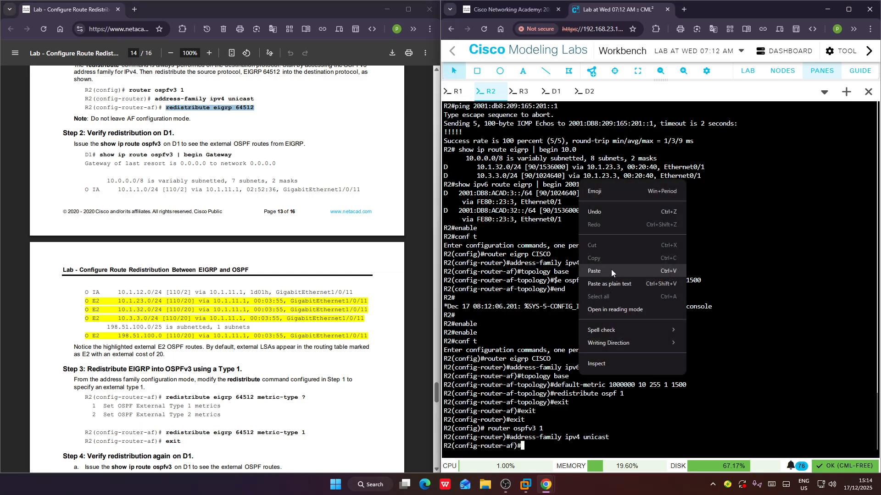
pyautogui.click(608, 272)
pyautogui.press('Return')
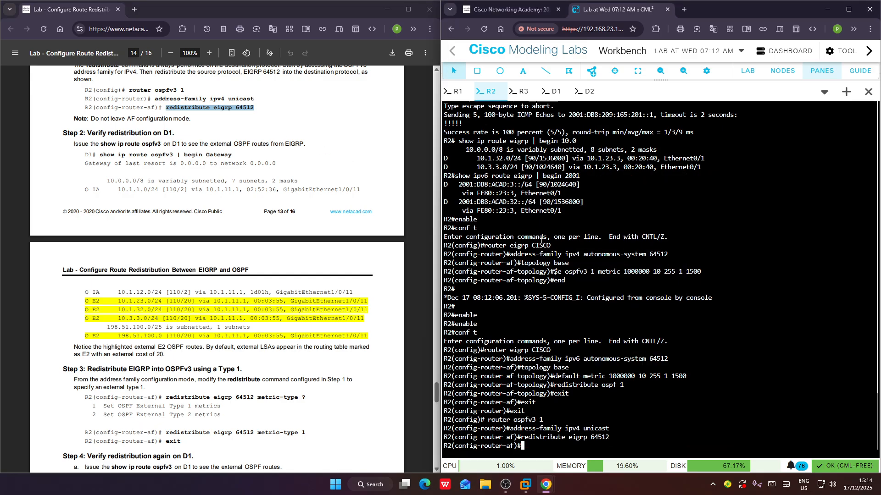
# Copy show ip route ospfv3 | begin Gateway from the guide's Part 5 Step 2 and run it on the D1 console.
pyautogui.scroll(-5, 192, 171)
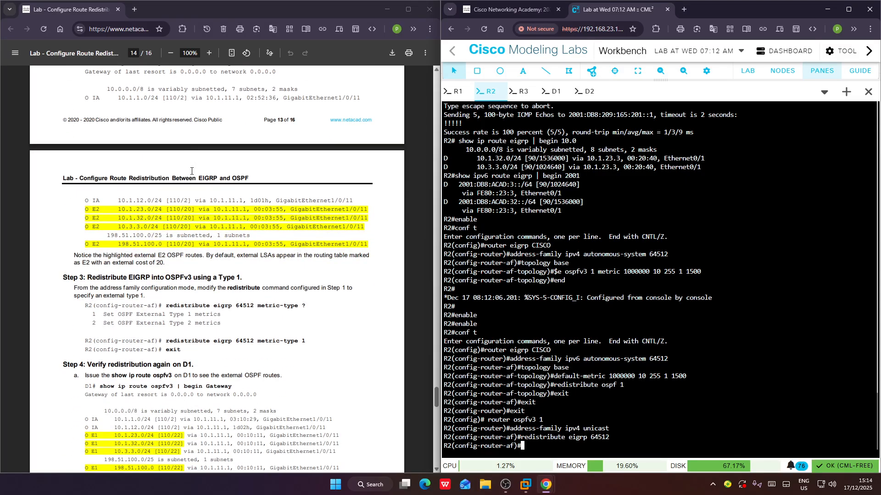
pyautogui.scroll(-20, 192, 171)
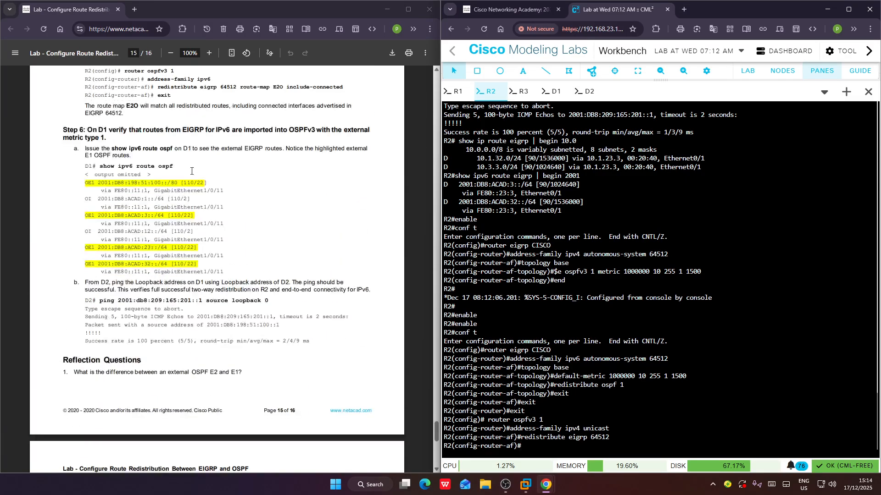
pyautogui.scroll(20, 191, 171)
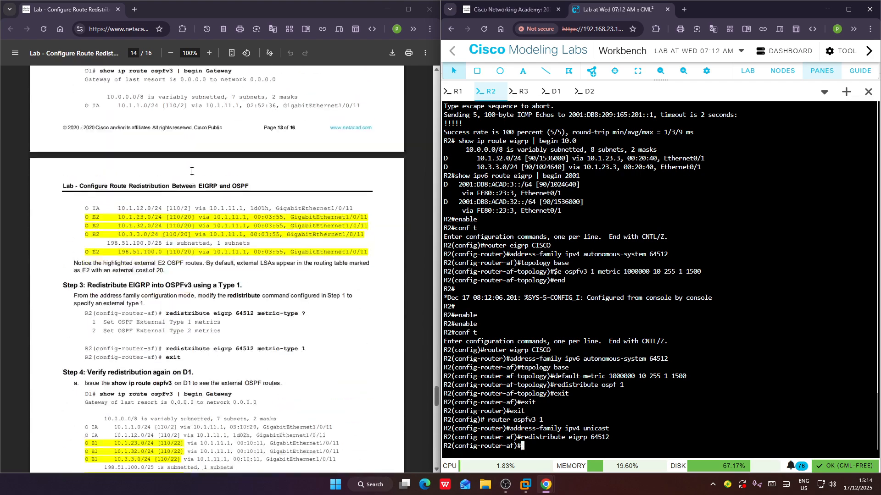
pyautogui.scroll(-5, 191, 171)
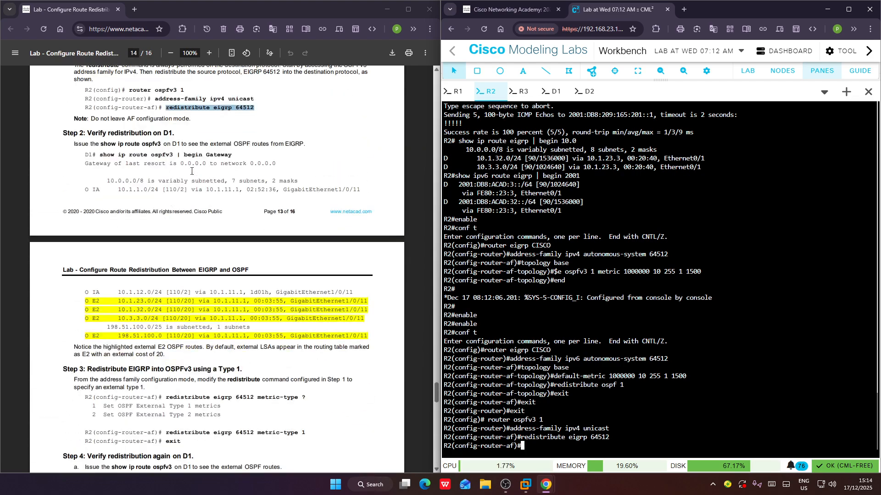
pyautogui.scroll(-4, 192, 171)
pyautogui.scroll(4, 191, 172)
pyautogui.click(101, 156)
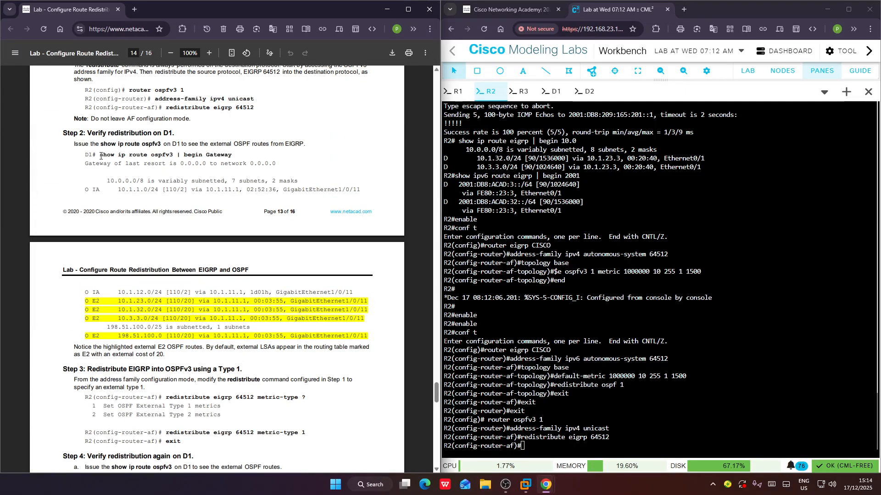
pyautogui.moveTo(100, 156); pyautogui.dragTo(238, 154)
pyautogui.hotkey('ctrl', 'c')
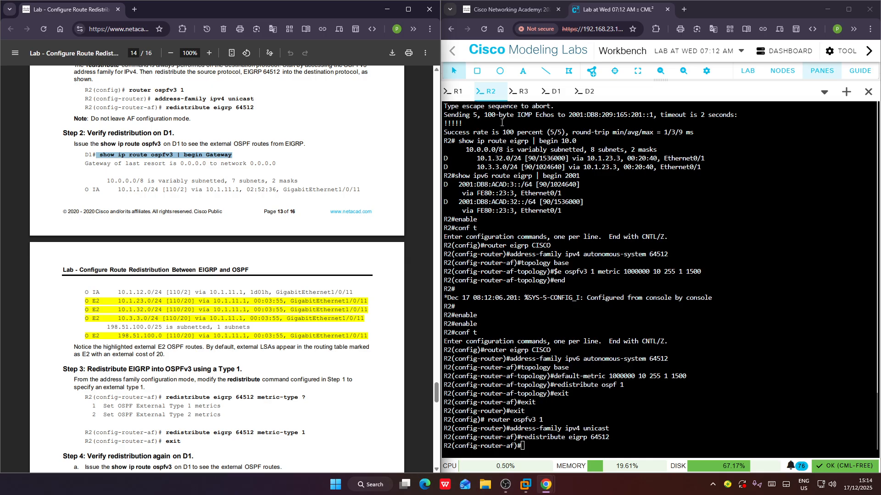
pyautogui.click(555, 91)
pyautogui.rightClick(641, 147)
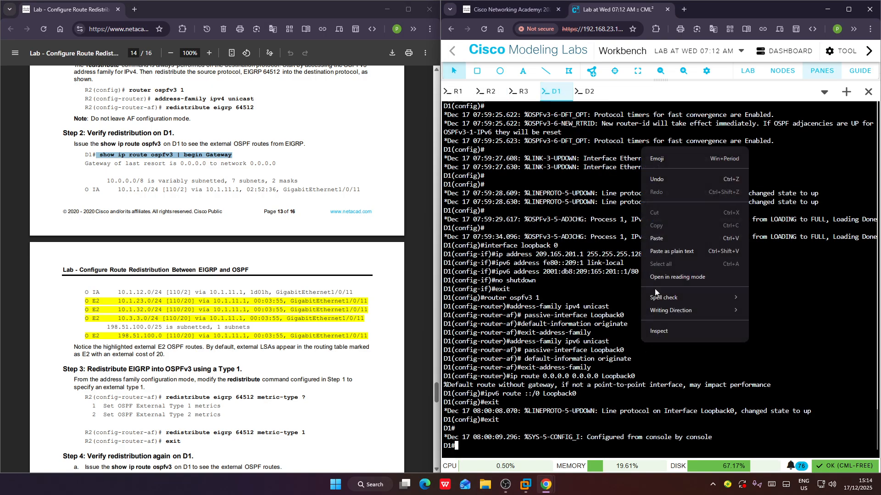
pyautogui.click(659, 237)
pyautogui.press('Return')
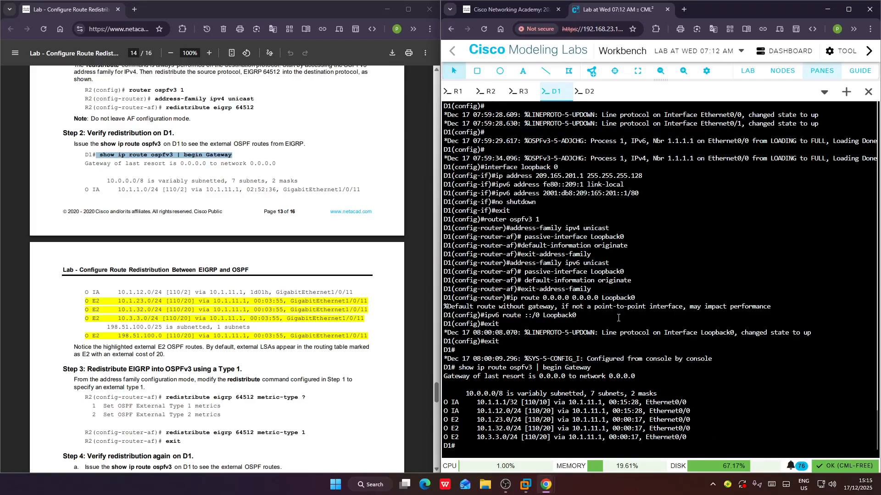
# Copy redistribute eigrp 64512 metric-type ? from the guide's Step 3 and run it in R2's OSPFv3 IPv4 address family to list the metric-type options.
pyautogui.scroll(-5, 156, 297)
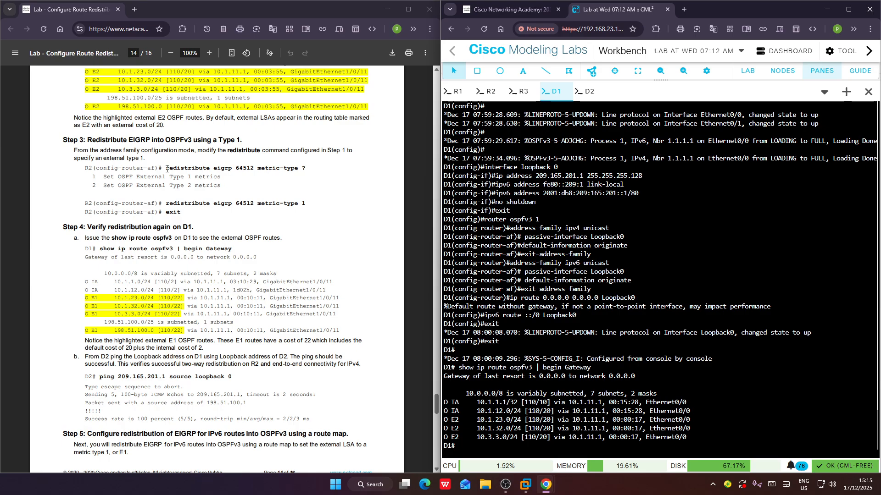
pyautogui.click(488, 91)
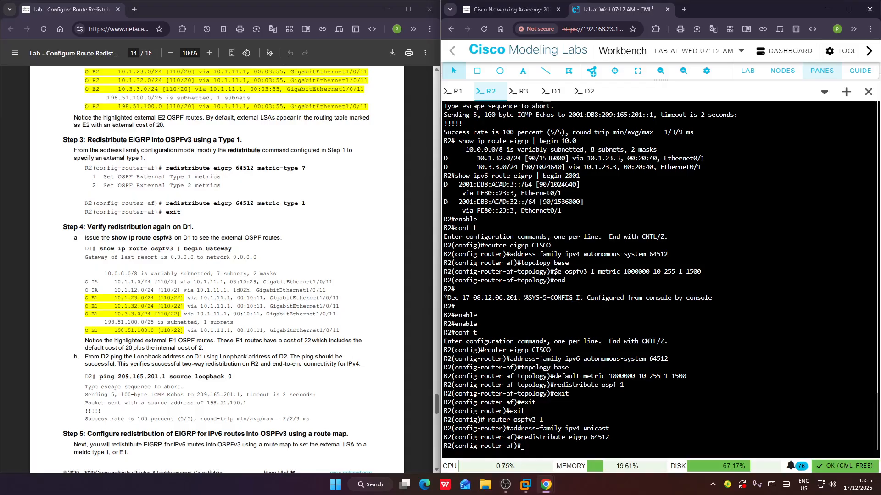
pyautogui.click(169, 170)
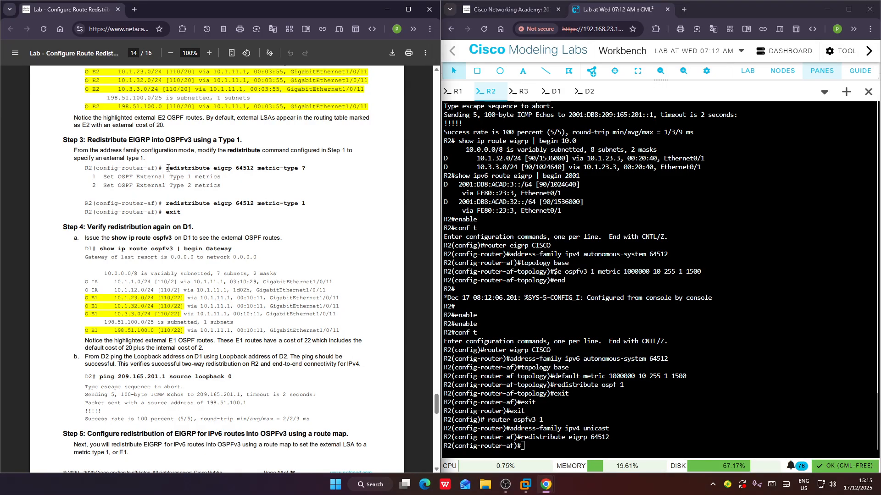
pyautogui.moveTo(166, 168); pyautogui.dragTo(308, 164)
pyautogui.hotkey('ctrl', 'c')
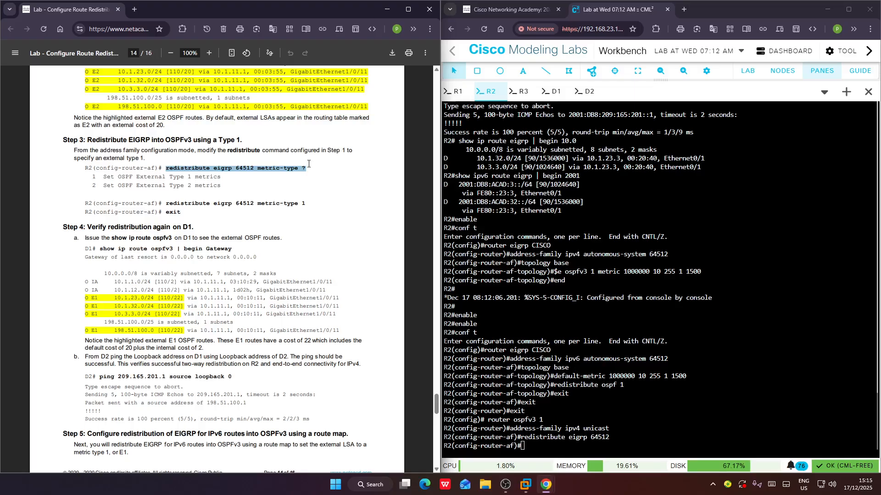
pyautogui.rightClick(557, 229)
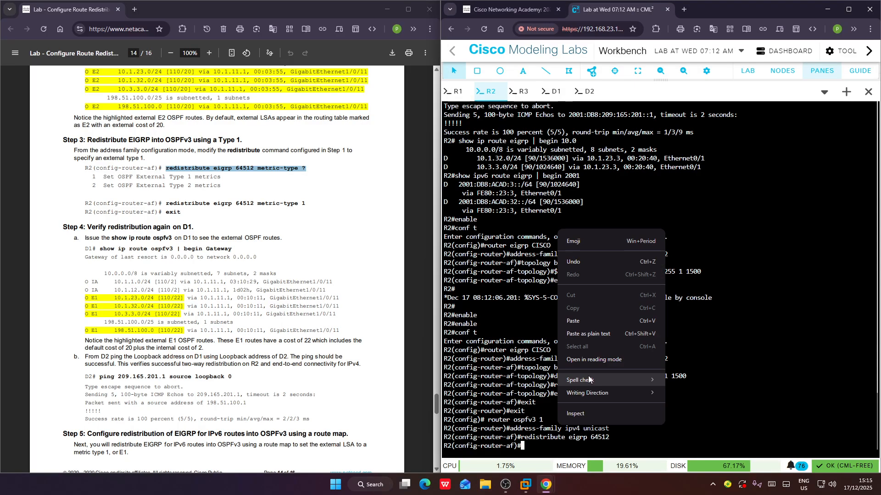
pyautogui.click(597, 321)
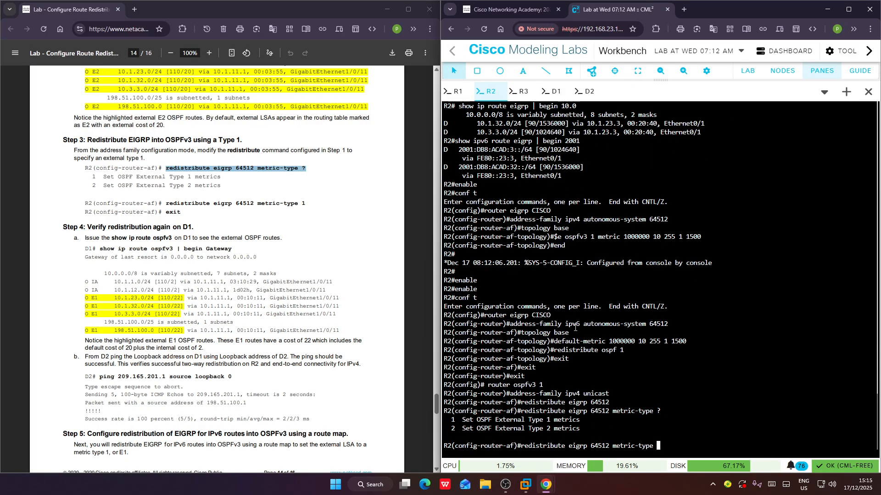
pyautogui.press('Return')
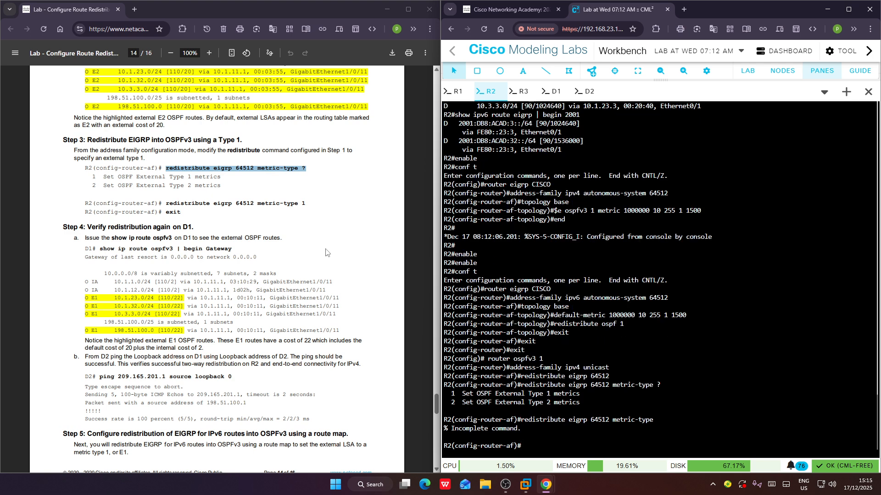
# Run the guide's redistribute eigrp 64512 metric-type 1 in R2's OSPFv3 IPv4 address family, then leave the address family with exit.
pyautogui.moveTo(166, 203); pyautogui.dragTo(311, 203)
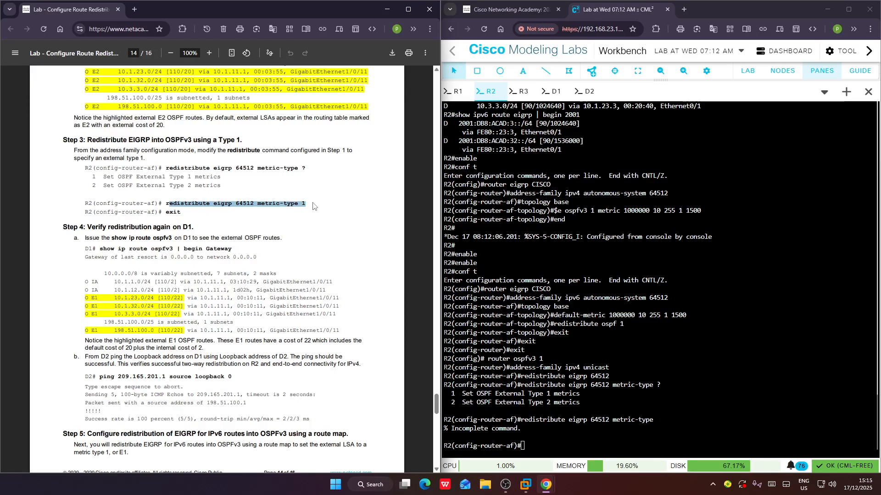
pyautogui.moveTo(160, 203); pyautogui.dragTo(306, 202)
pyautogui.hotkey('ctrl', 'c')
pyautogui.rightClick(538, 327)
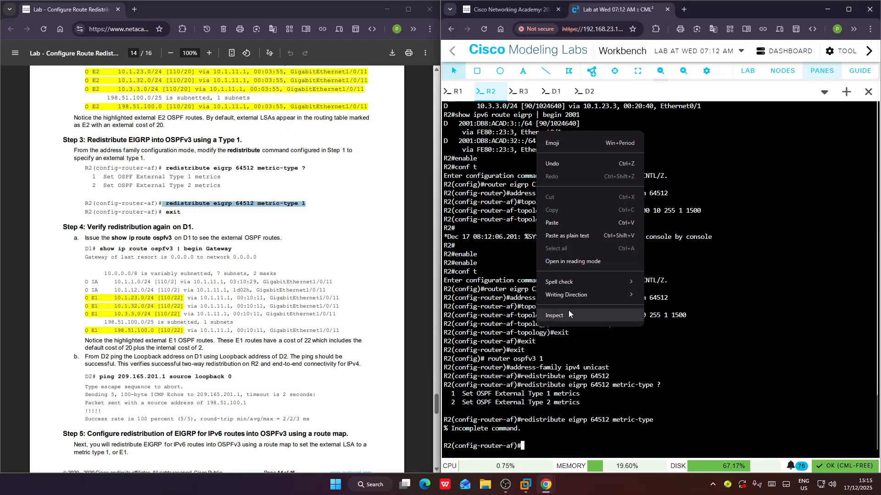
pyautogui.click(562, 224)
pyautogui.press('Return')
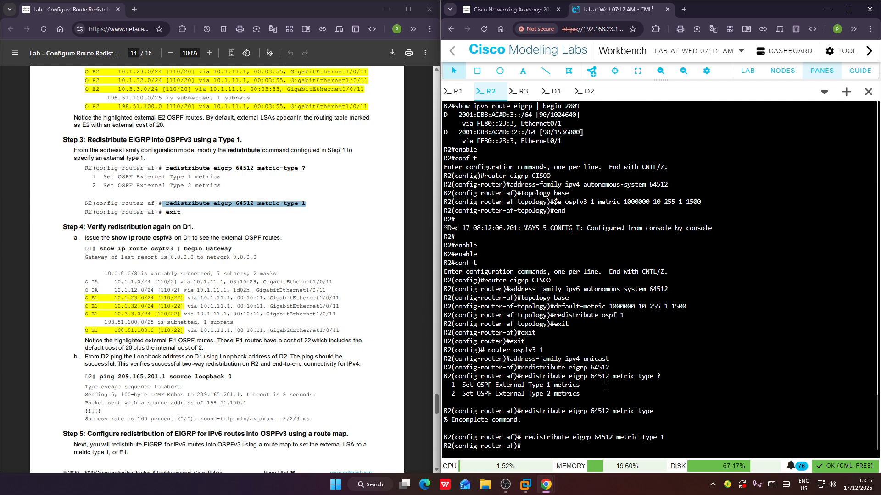
pyautogui.write('exit')
pyautogui.press('Return')
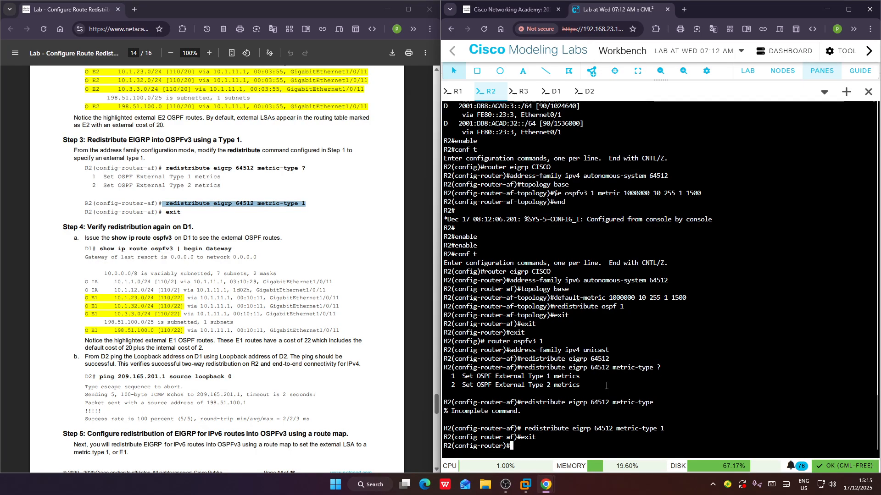
# Copy show ip route ospfv3 | begin Gateway from the guide's Step 4 and run it on D1 to recheck the external routes.
pyautogui.scroll(-2, 99, 167)
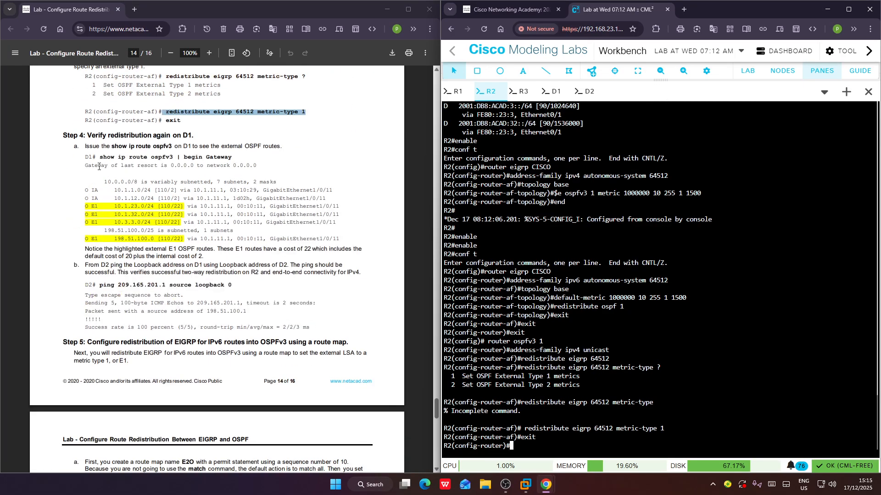
pyautogui.moveTo(101, 158); pyautogui.dragTo(236, 157)
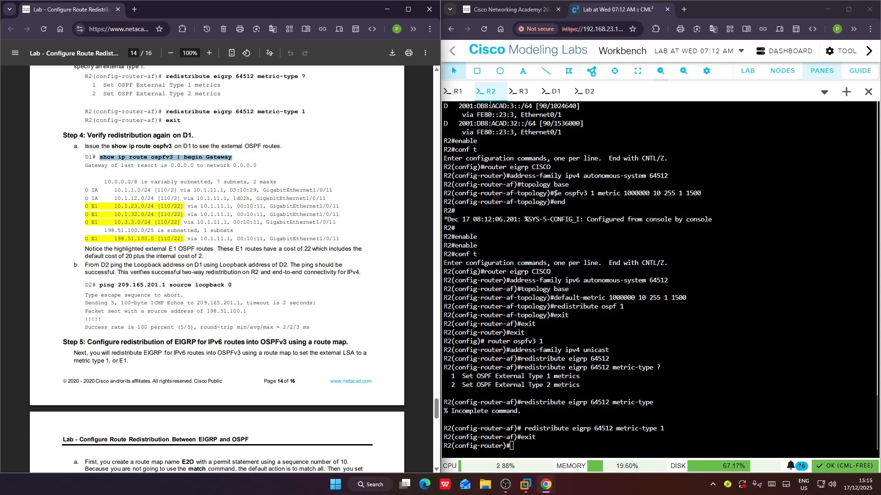
pyautogui.click(553, 92)
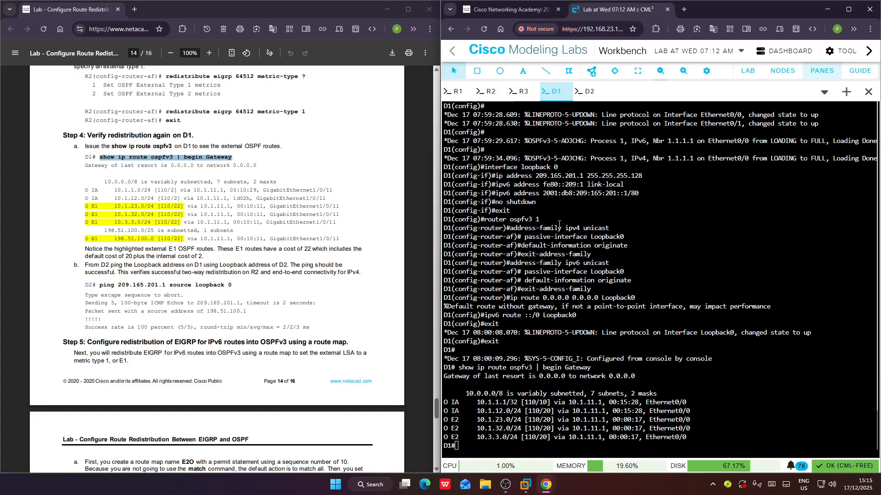
pyautogui.rightClick(572, 119)
pyautogui.click(607, 209)
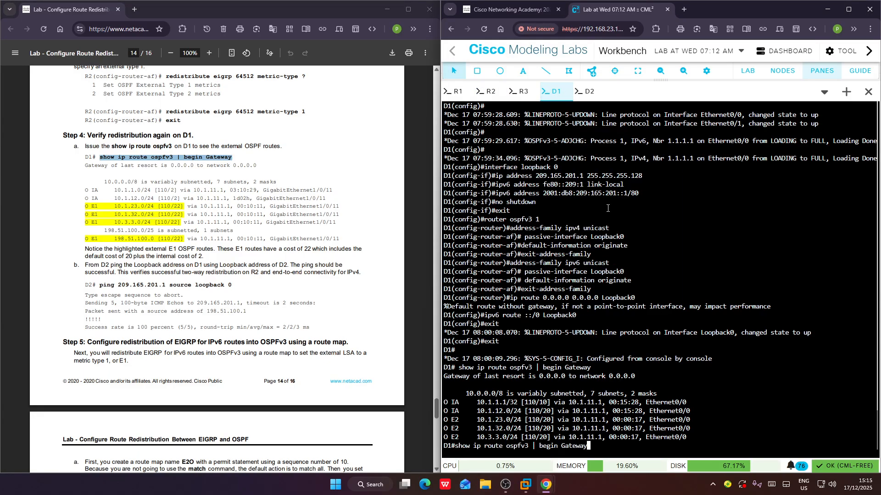
pyautogui.press('Return')
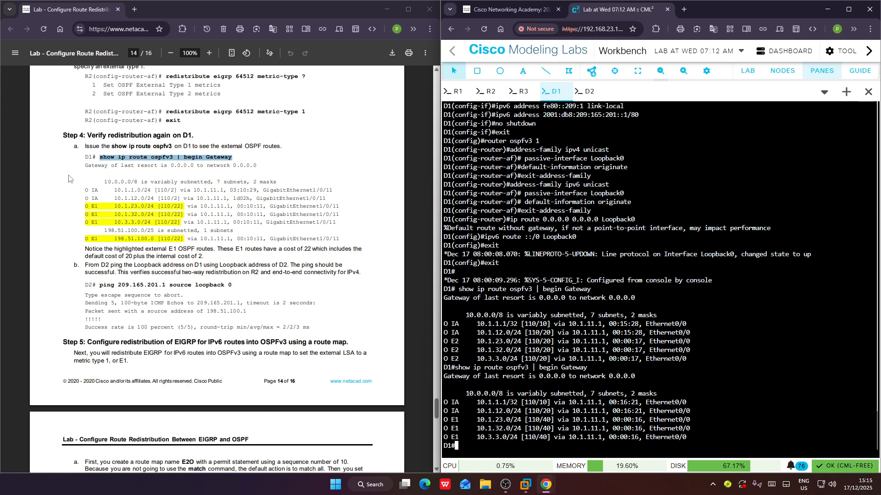
# Copy ping 209.165.201.1 source loopback 0 from the guide's Step 4 and run it on the D1 console.
pyautogui.scroll(-2, 69, 179)
pyautogui.moveTo(100, 193); pyautogui.dragTo(247, 197)
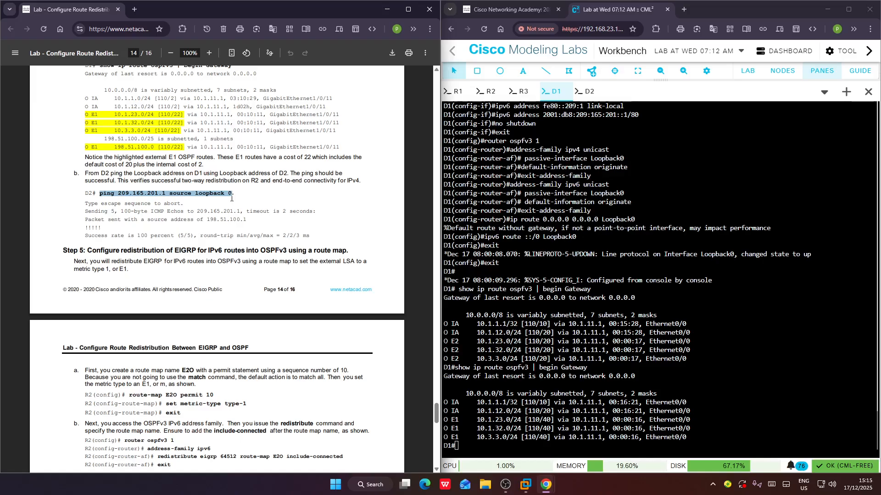
pyautogui.rightClick(511, 347)
pyautogui.click(525, 251)
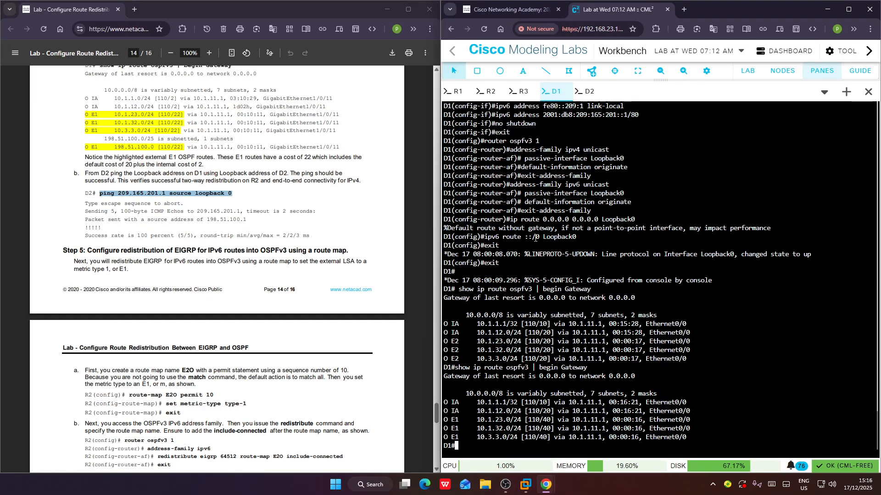
pyautogui.press('Return')
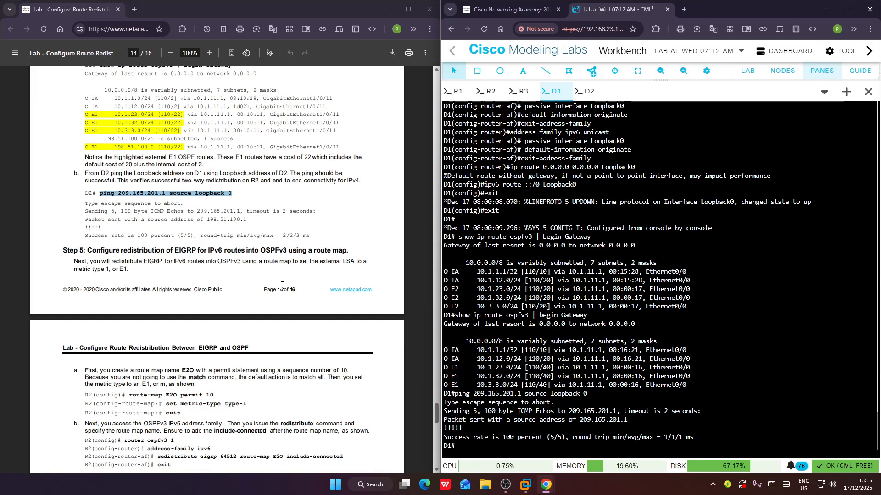
# Exit R2's OSPFv3 router configuration and create the route map with route-map E2O permit 10, copied from the guide's Step 5.
pyautogui.scroll(-2, 183, 287)
pyautogui.scroll(-10, 183, 286)
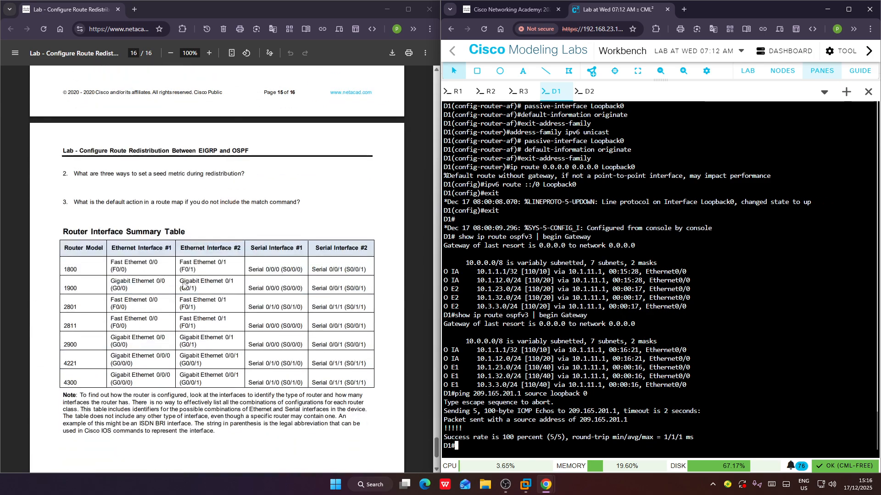
pyautogui.scroll(5, 183, 286)
pyautogui.scroll(2, 183, 286)
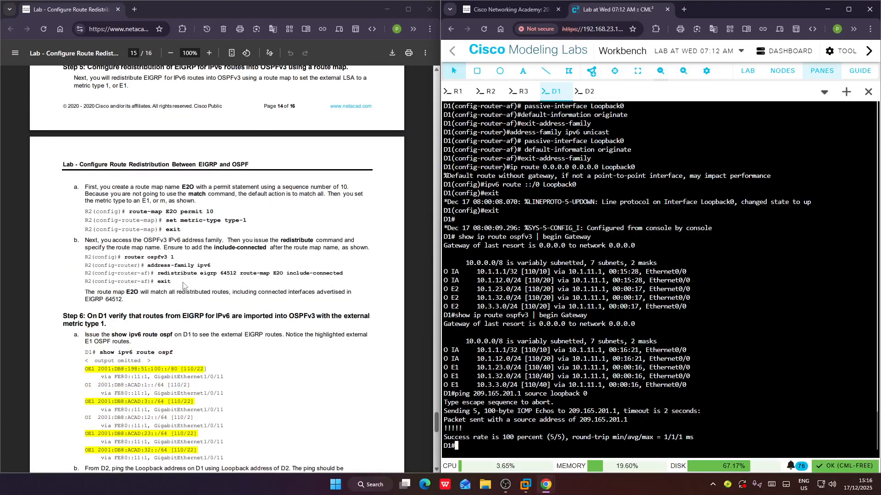
pyautogui.scroll(1, 183, 286)
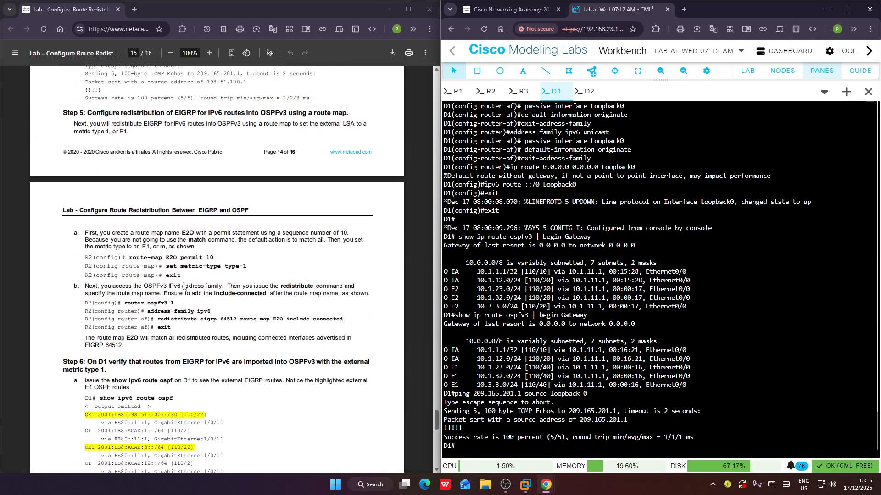
pyautogui.click(490, 92)
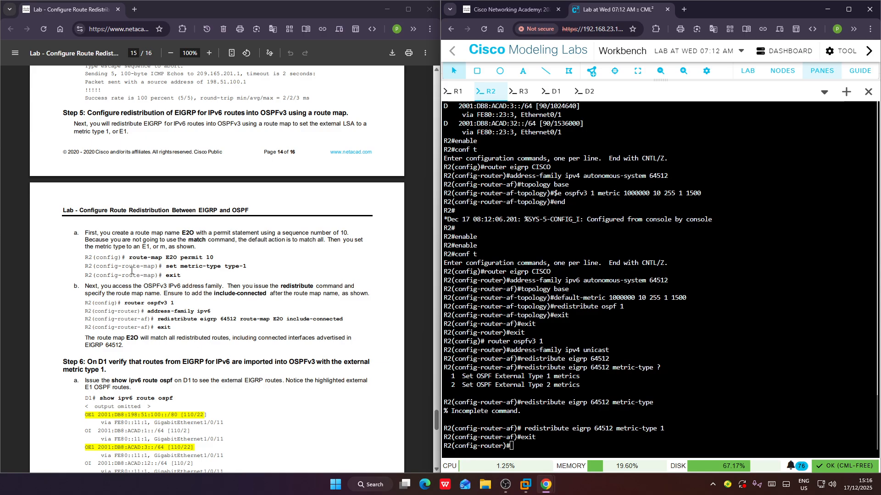
pyautogui.moveTo(128, 259); pyautogui.dragTo(216, 258)
pyautogui.hotkey('ctrl', 'c')
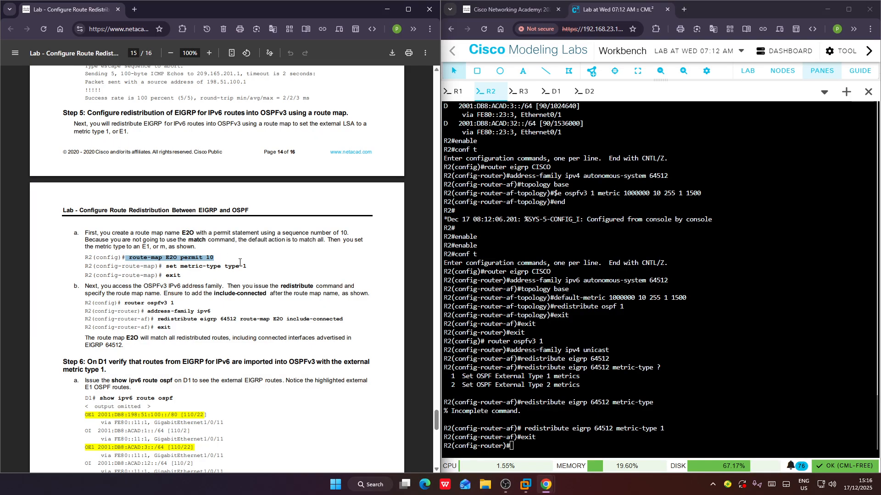
pyautogui.rightClick(575, 415)
pyautogui.click(543, 435)
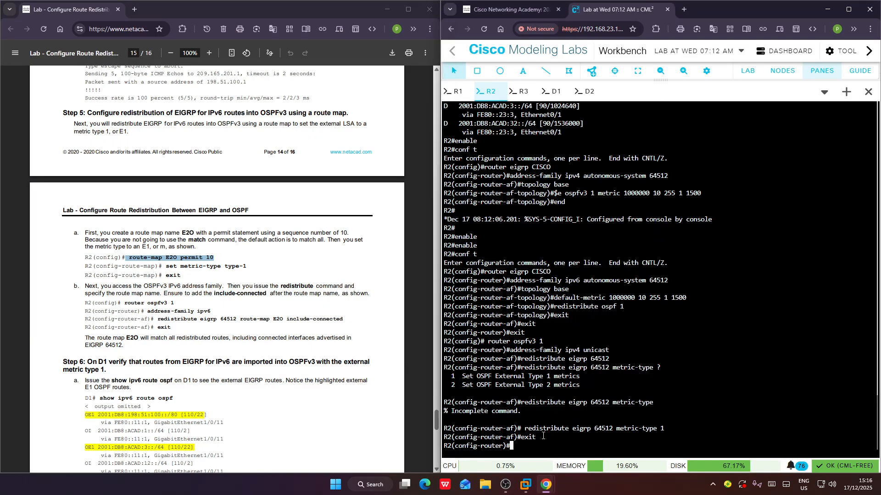
pyautogui.write('exit')
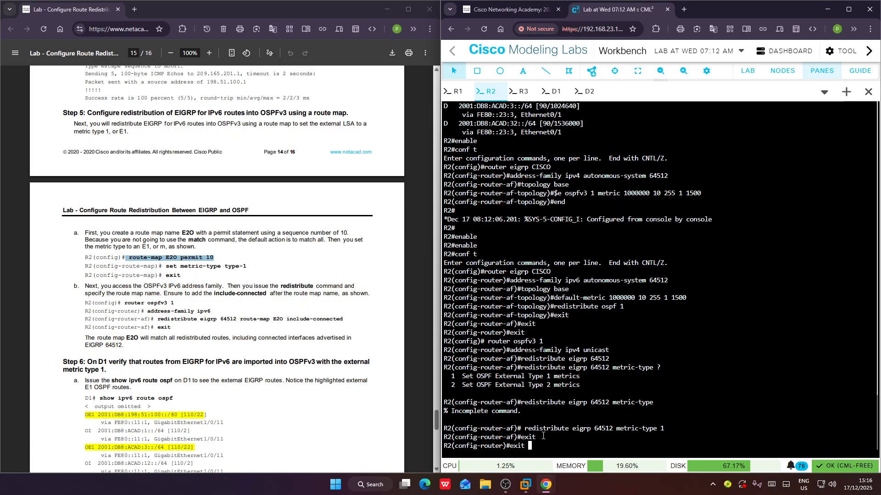
pyautogui.press('Return')
pyautogui.rightClick(465, 364)
pyautogui.click(518, 258)
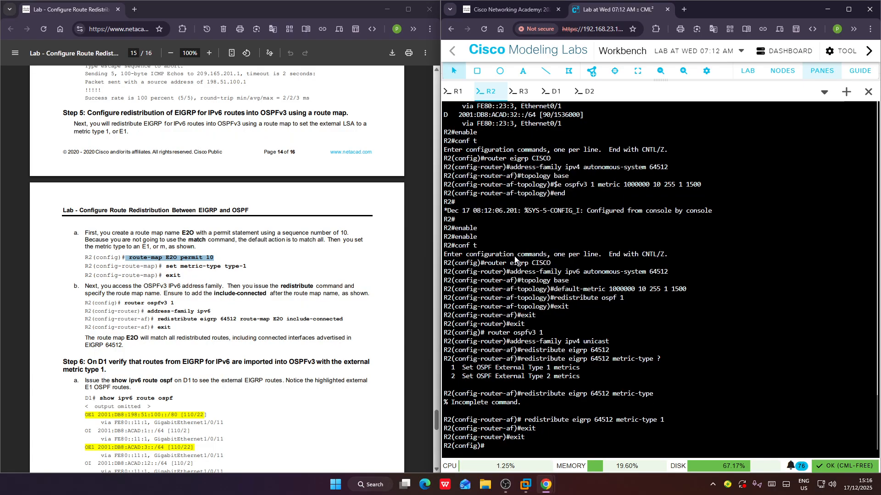
pyautogui.press('Return')
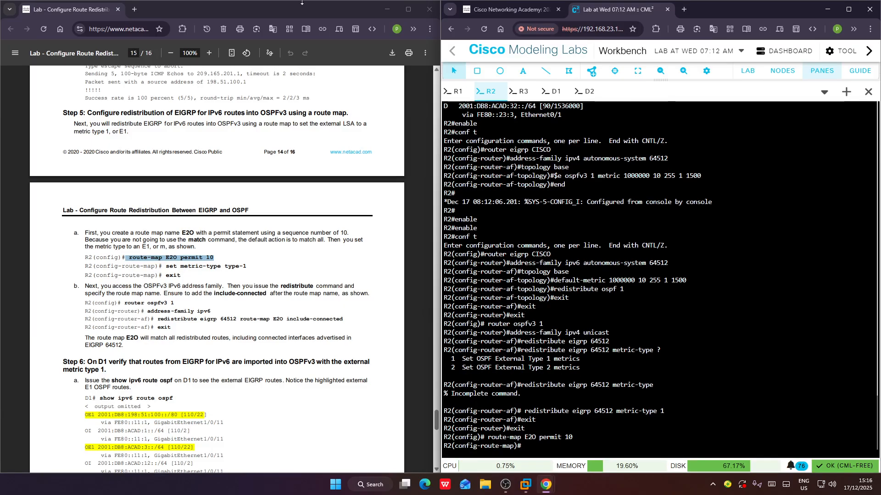
# Apply set metric-type type-1 to the E2O route map on R2 and exit to global configuration mode.
pyautogui.moveTo(163, 266); pyautogui.dragTo(250, 269)
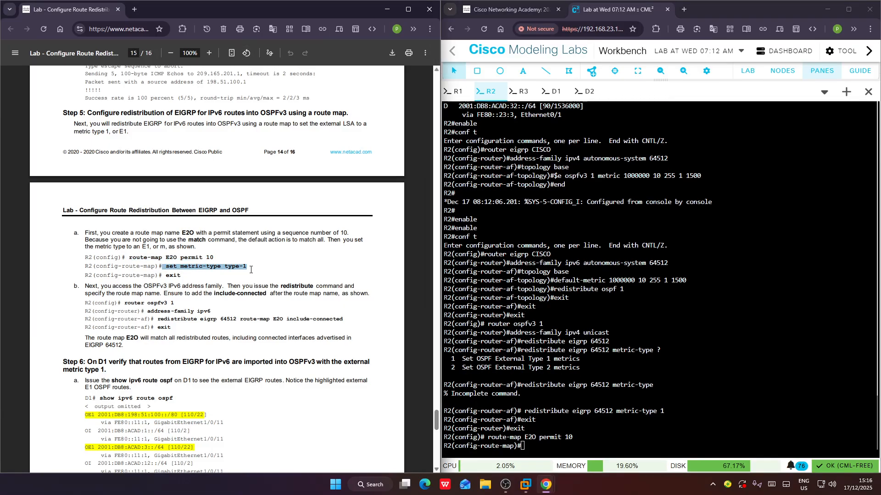
pyautogui.click(580, 421)
pyautogui.rightClick(579, 407)
pyautogui.click(608, 304)
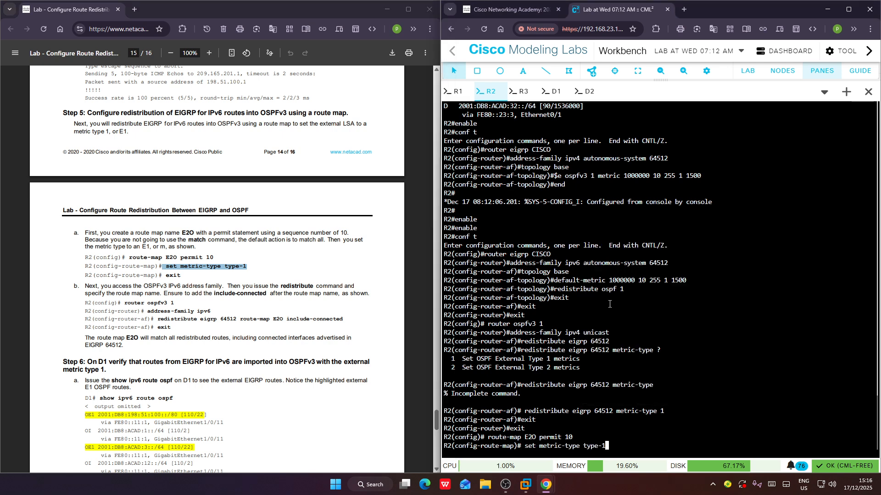
pyautogui.press('Return')
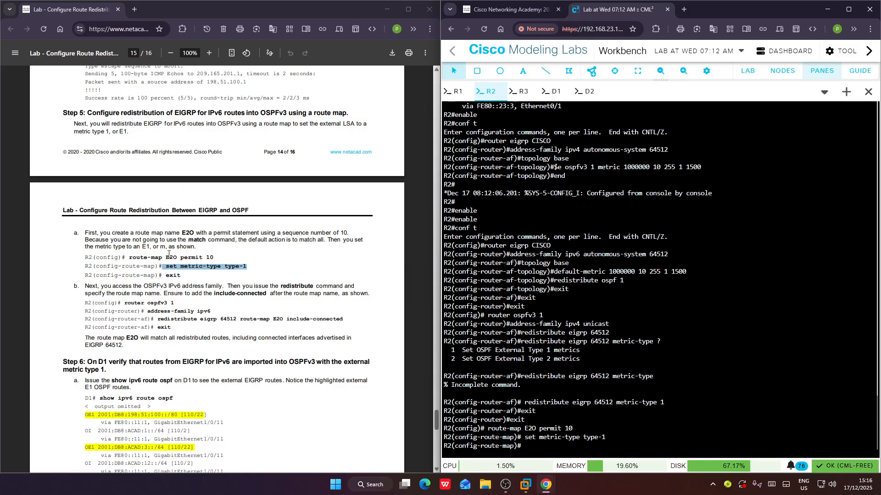
pyautogui.write('exit')
pyautogui.press('Return')
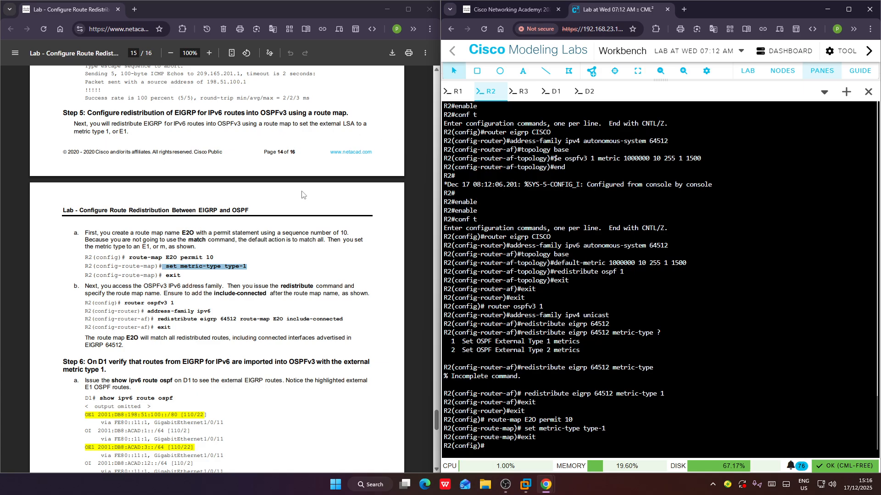
# Copy router ospfv3 1 from the guide's Step 5b and run it on R2.
pyautogui.scroll(-3, 167, 221)
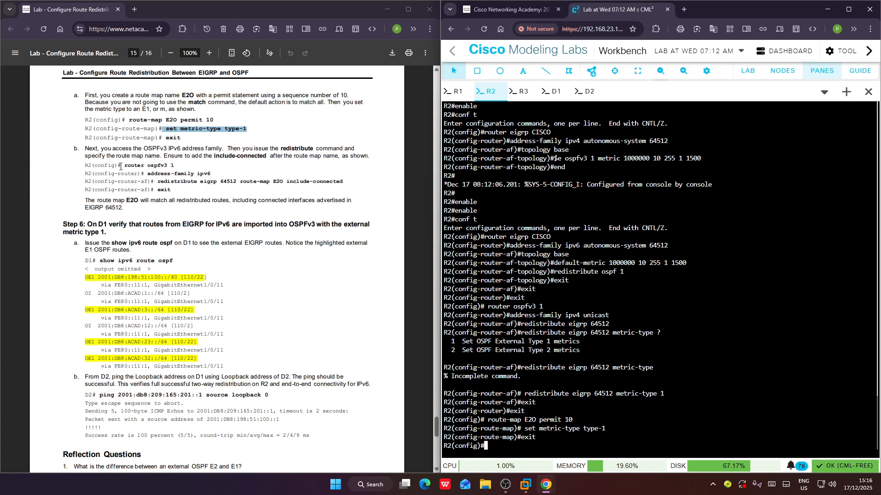
pyautogui.moveTo(120, 166); pyautogui.dragTo(177, 165)
pyautogui.hotkey('ctrl', 'c')
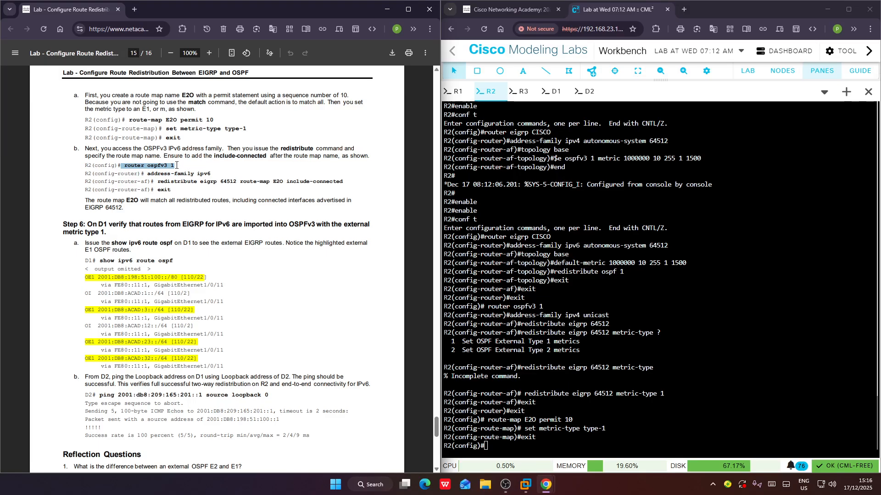
pyautogui.rightClick(626, 158)
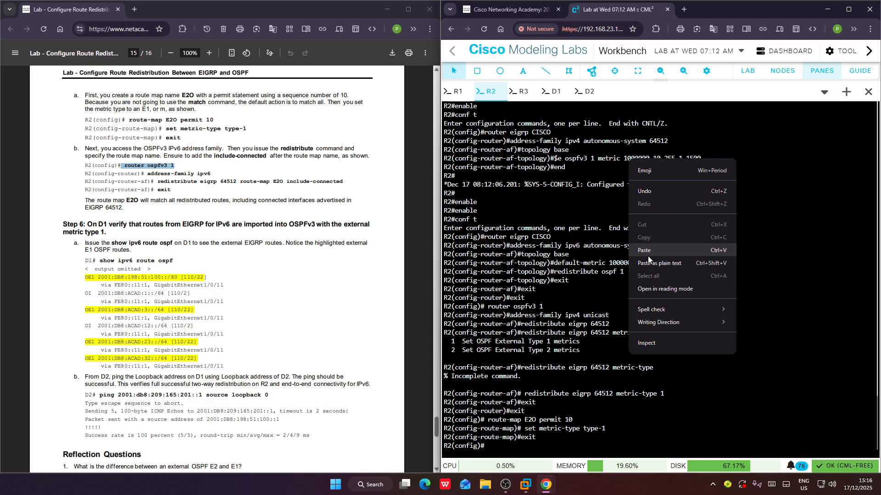
pyautogui.click(648, 252)
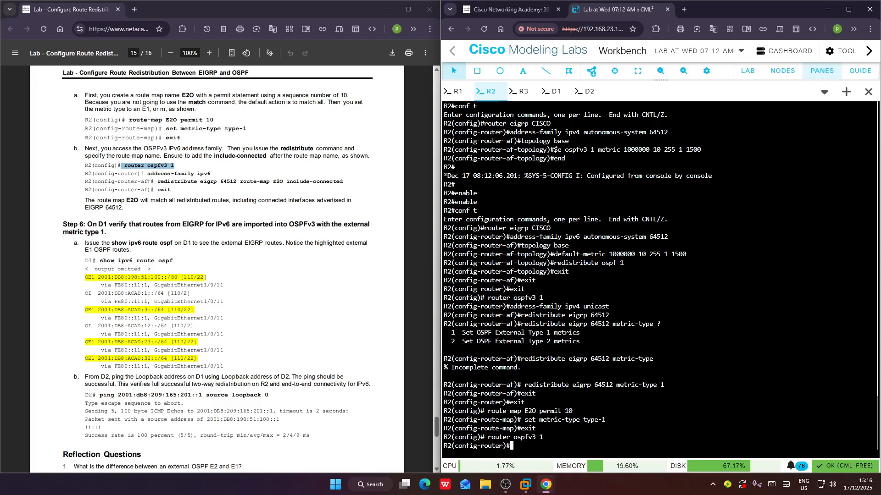
# Enter the OSPFv3 IPv6 address family on R2 with address-family ipv6, copied from the guide's Step 5b.
pyautogui.moveTo(146, 175); pyautogui.dragTo(214, 172)
pyautogui.hotkey('ctrl', 'c')
pyautogui.click(219, 178)
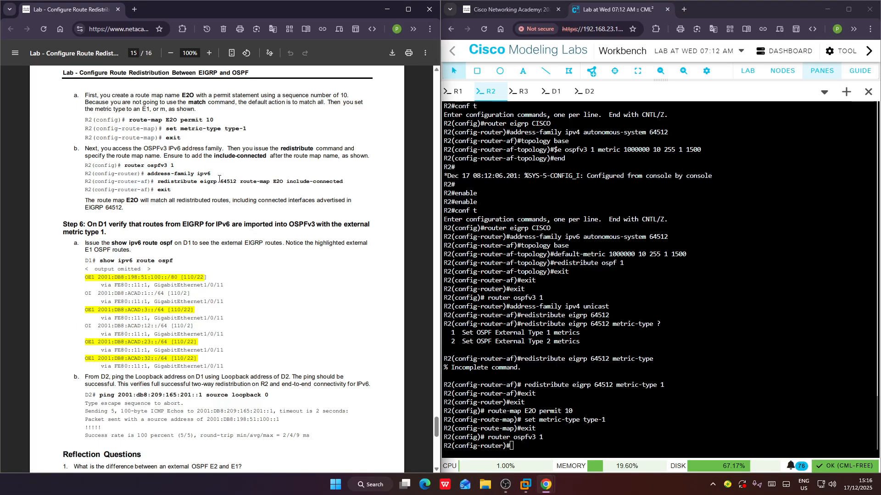
pyautogui.rightClick(537, 392)
pyautogui.click(547, 296)
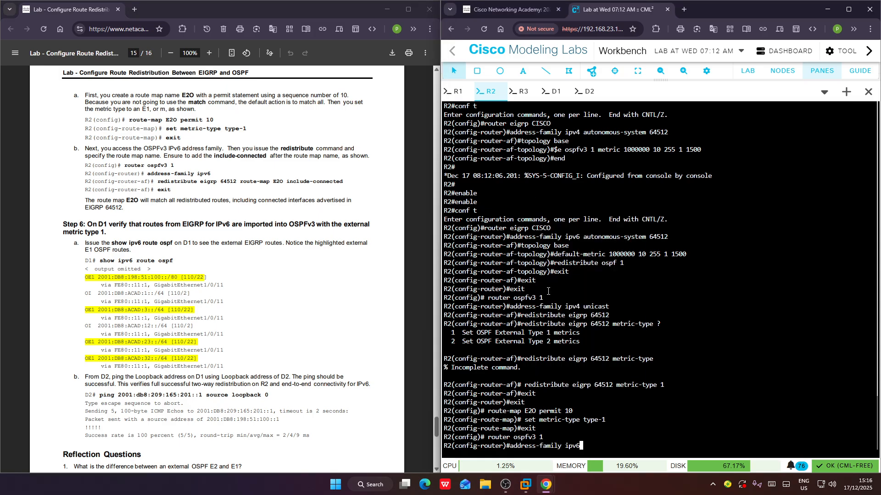
pyautogui.press('Return')
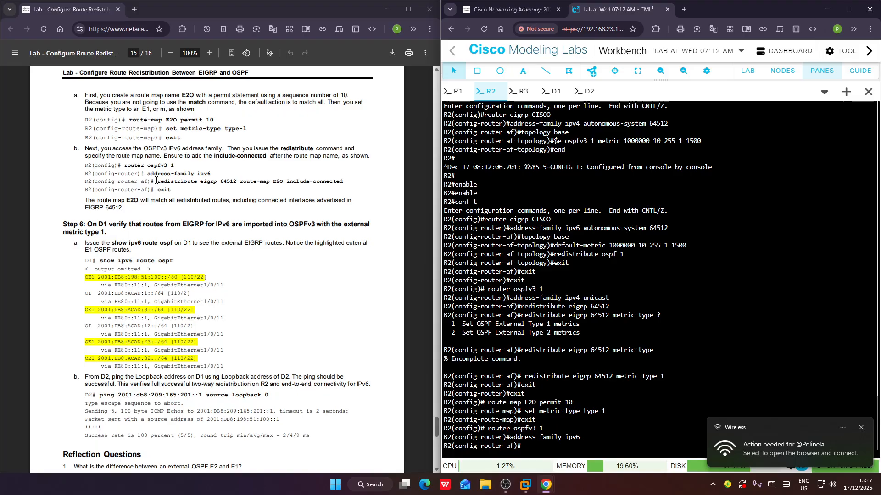
# Run redistribute eigrp 64512 route-map E2O include-connected from the guide in R2's IPv6 address family, and exit that address family.
pyautogui.moveTo(155, 181); pyautogui.dragTo(359, 180)
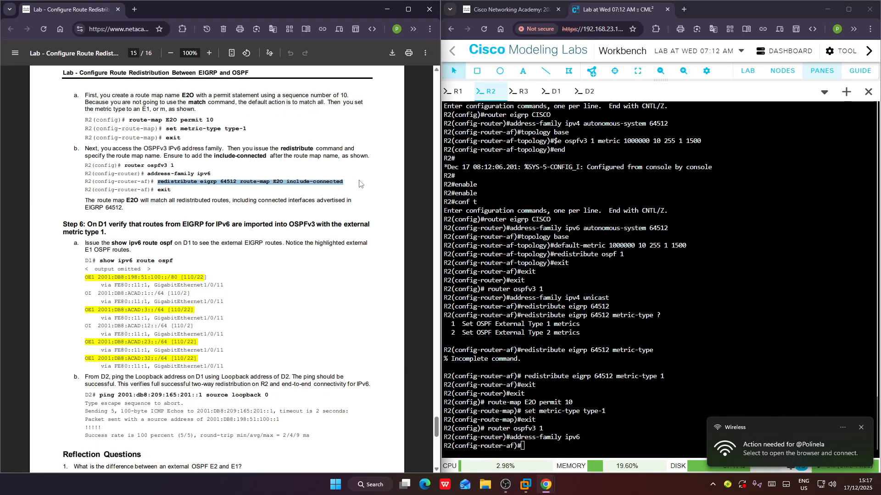
pyautogui.click(347, 199)
pyautogui.rightClick(531, 210)
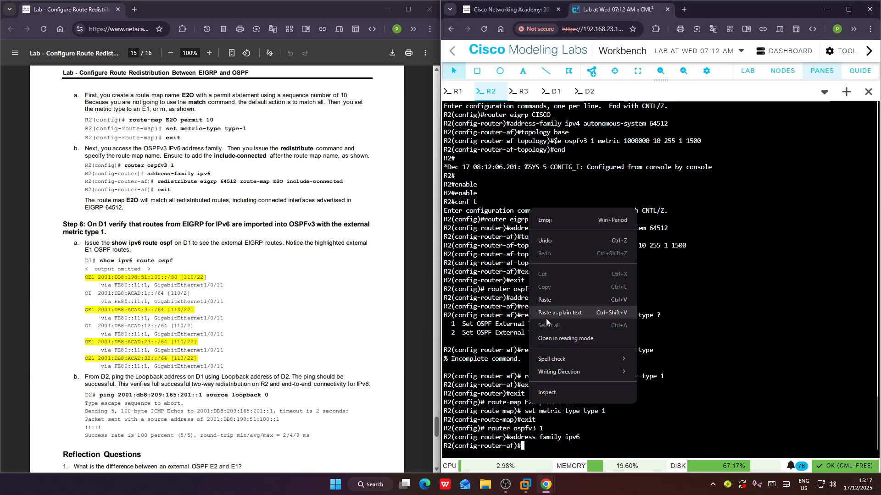
pyautogui.click(550, 297)
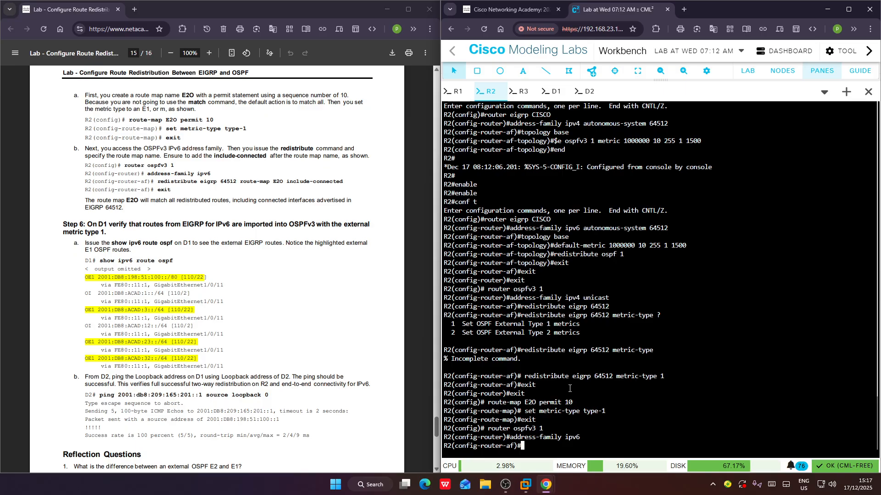
pyautogui.rightClick(563, 420)
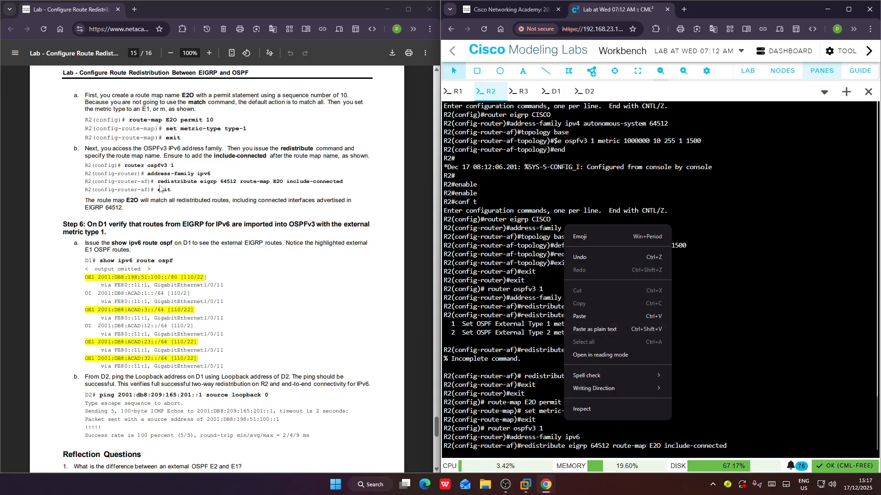
pyautogui.moveTo(158, 182); pyautogui.dragTo(345, 182)
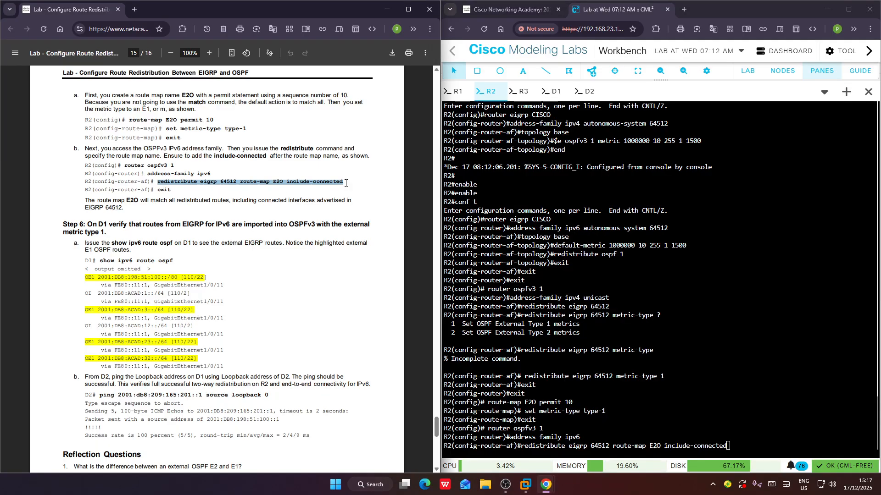
pyautogui.click(629, 448)
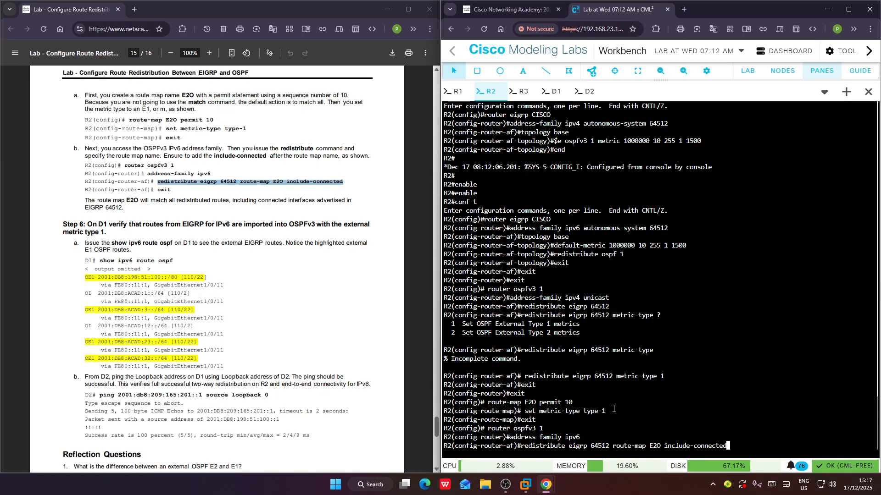
pyautogui.press('Return')
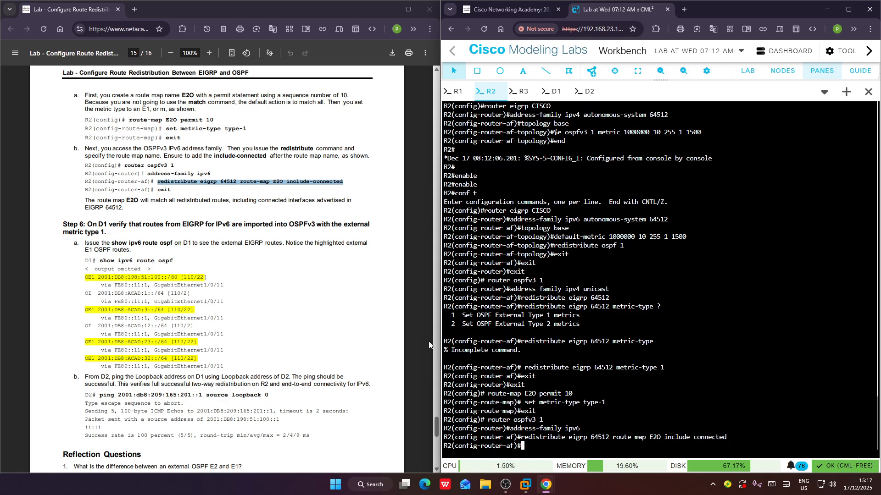
pyautogui.write('exit')
pyautogui.press('Return')
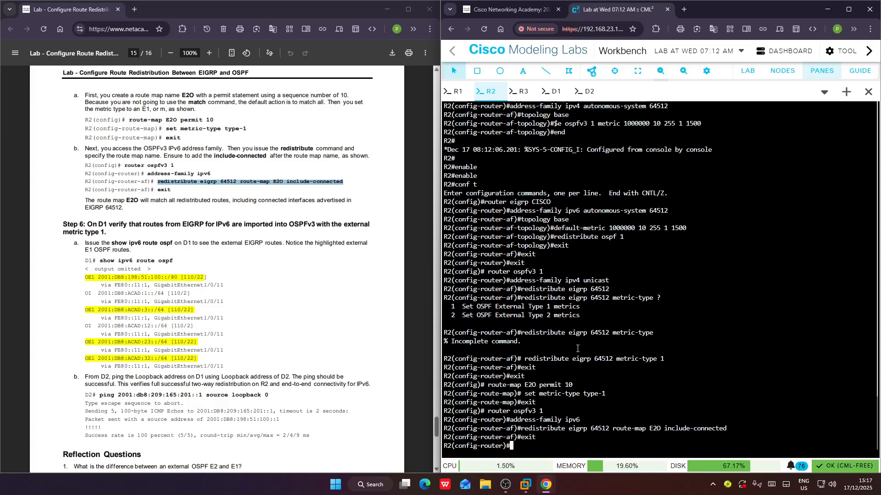
# Copy show ipv6 route ospf from the guide's Step 6 and run it on D1 to check the external routes.
pyautogui.scroll(-4, 178, 268)
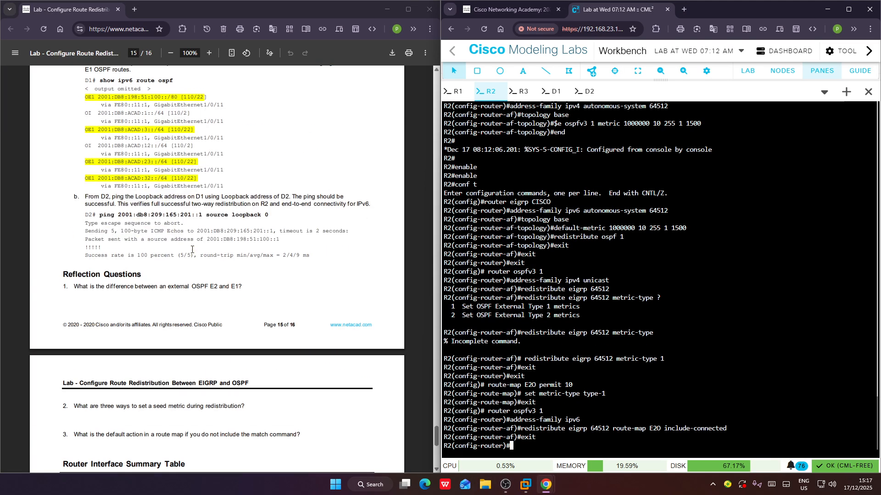
pyautogui.scroll(2, 144, 168)
pyautogui.moveTo(97, 169); pyautogui.dragTo(180, 168)
pyautogui.hotkey('ctrl', 'c')
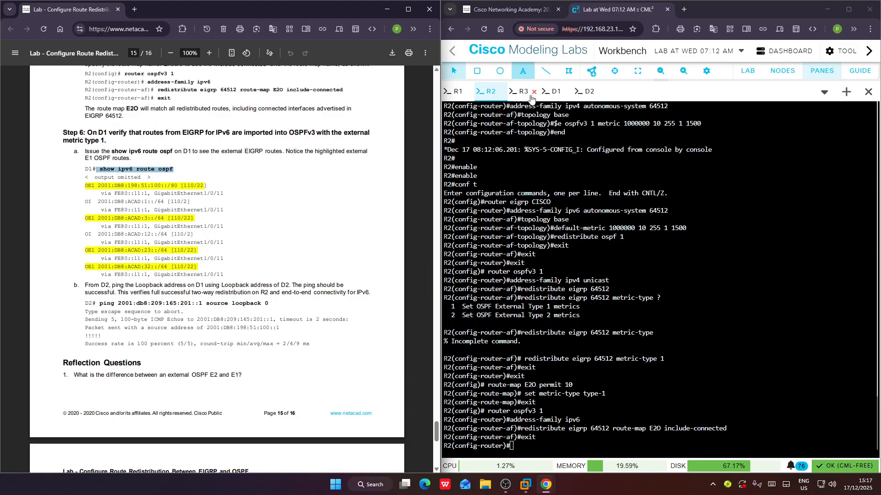
pyautogui.click(555, 91)
pyautogui.rightClick(570, 320)
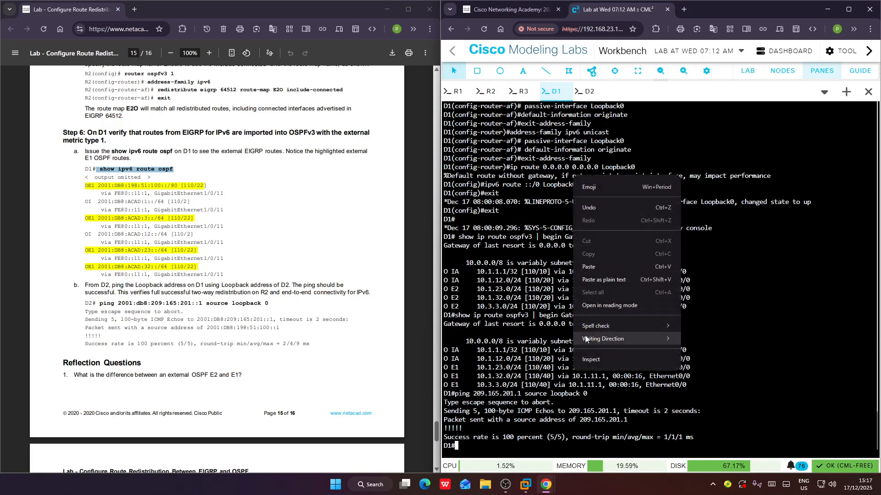
pyautogui.click(591, 267)
pyautogui.press('Return')
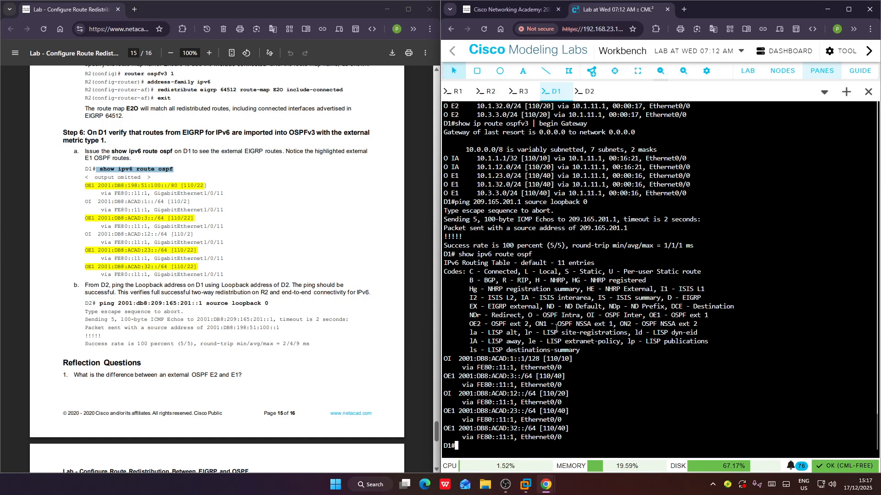
# Copy ping 2001:db8:209:165:201::1 source loopback 0 from the guide's Step 6 and run it on the D2 console.
pyautogui.scroll(-3, 226, 287)
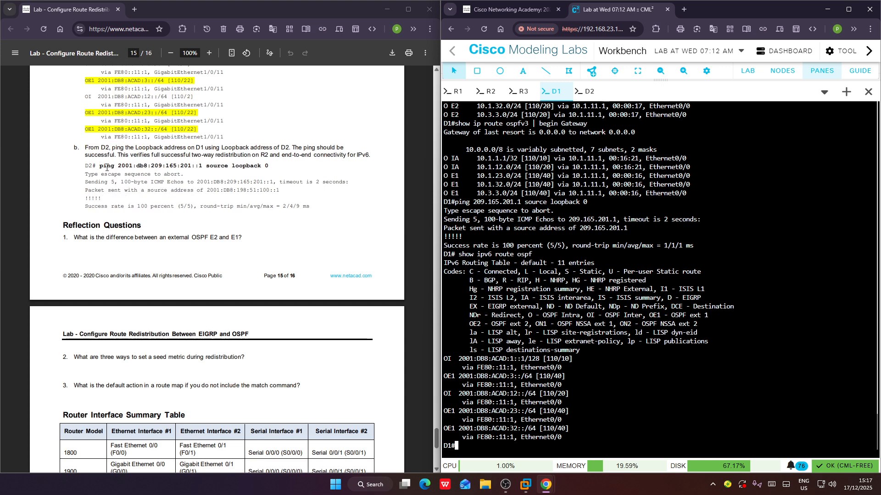
pyautogui.scroll(1, 122, 196)
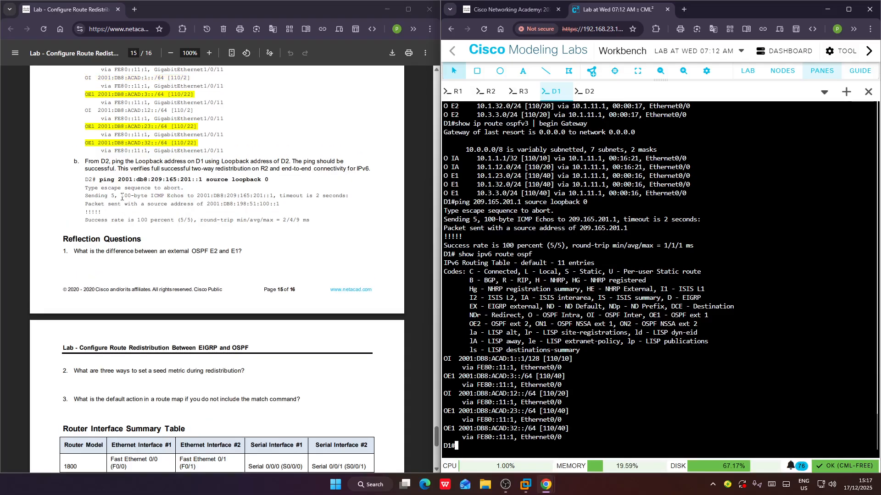
pyautogui.scroll(-2, 122, 196)
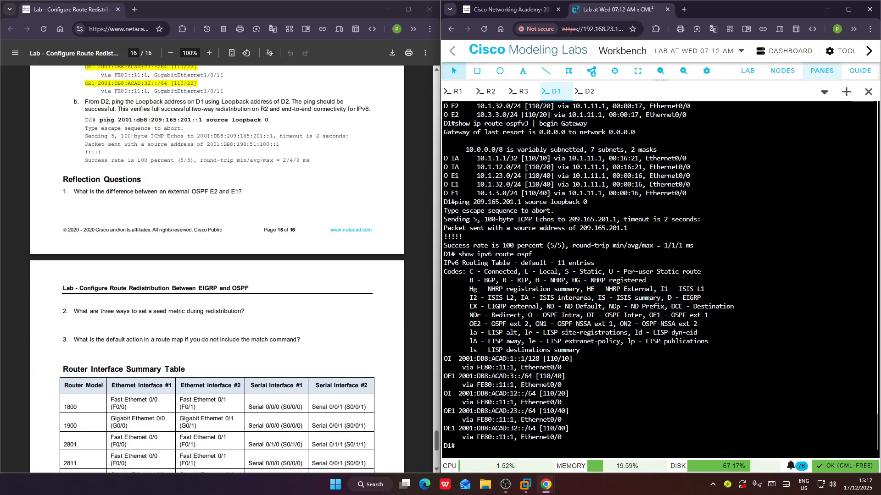
pyautogui.moveTo(99, 120); pyautogui.dragTo(273, 117)
pyautogui.hotkey('ctrl', 'c')
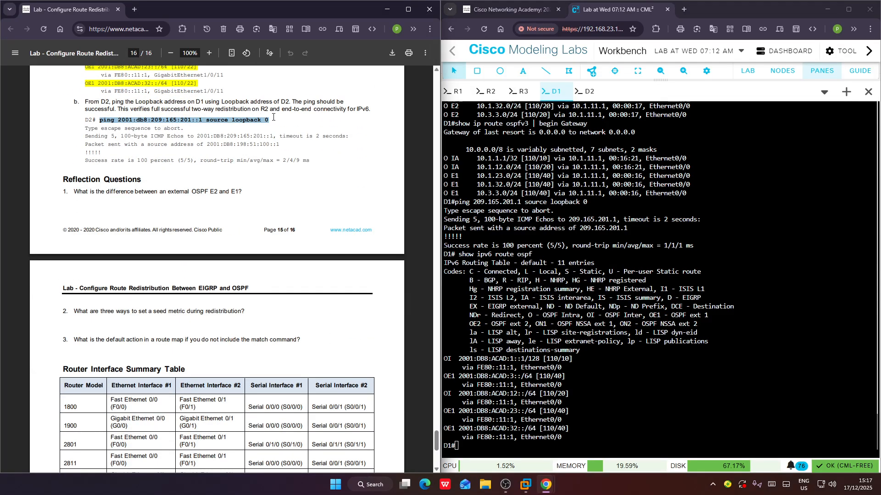
pyautogui.scroll(-4, 264, 126)
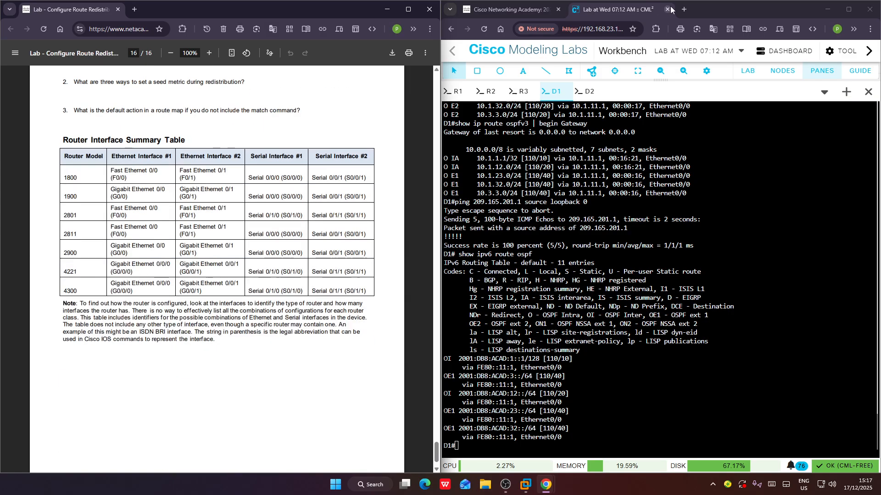
pyautogui.click(585, 91)
pyautogui.rightClick(619, 324)
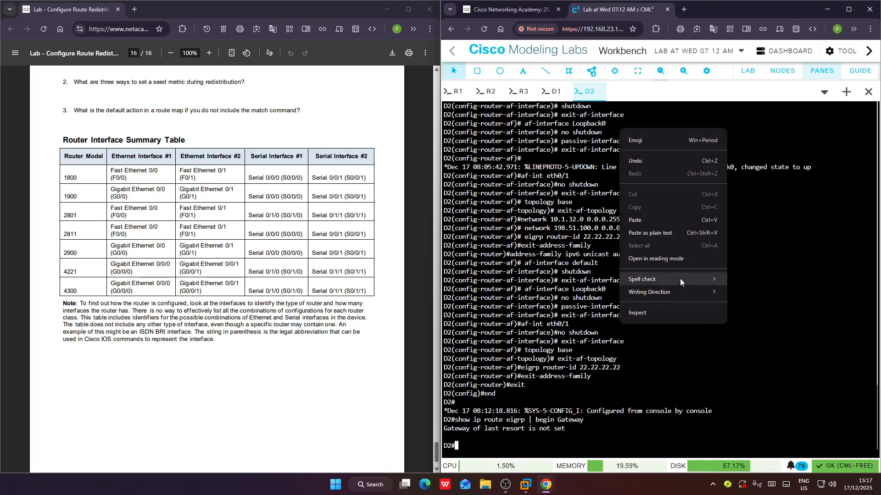
pyautogui.click(648, 220)
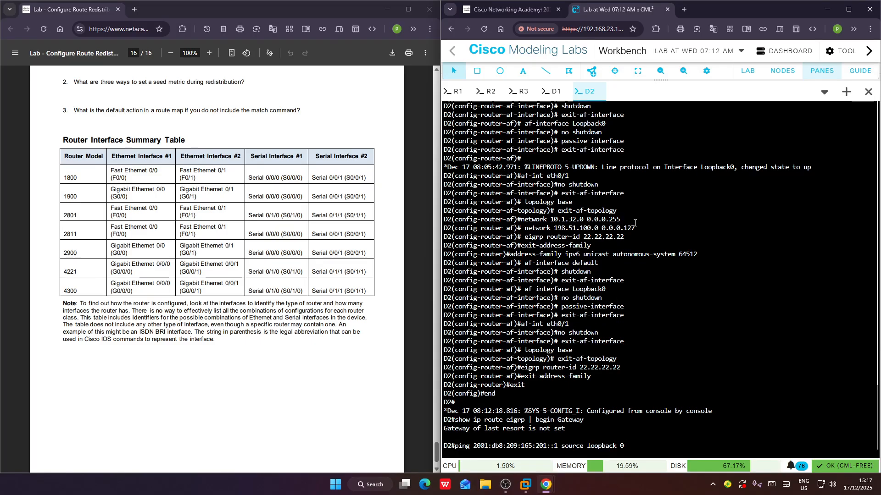
pyautogui.press('Return')
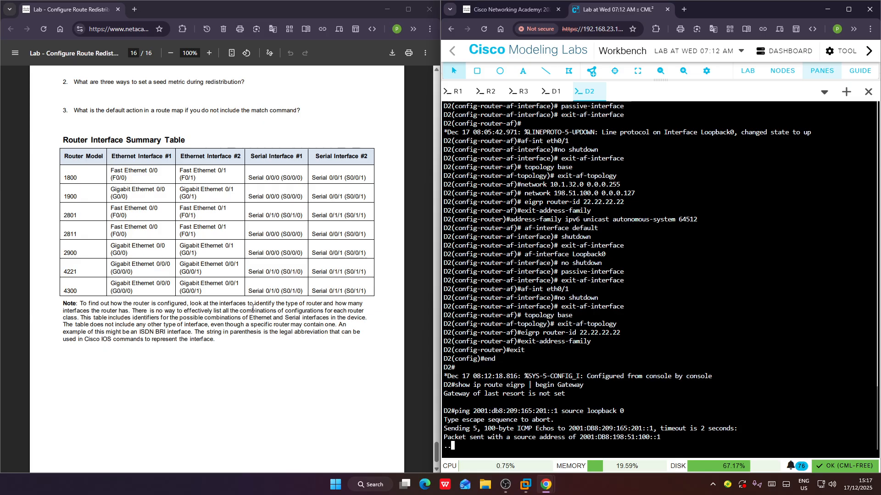
pyautogui.scroll(4, 259, 323)
pyautogui.scroll(2, 259, 322)
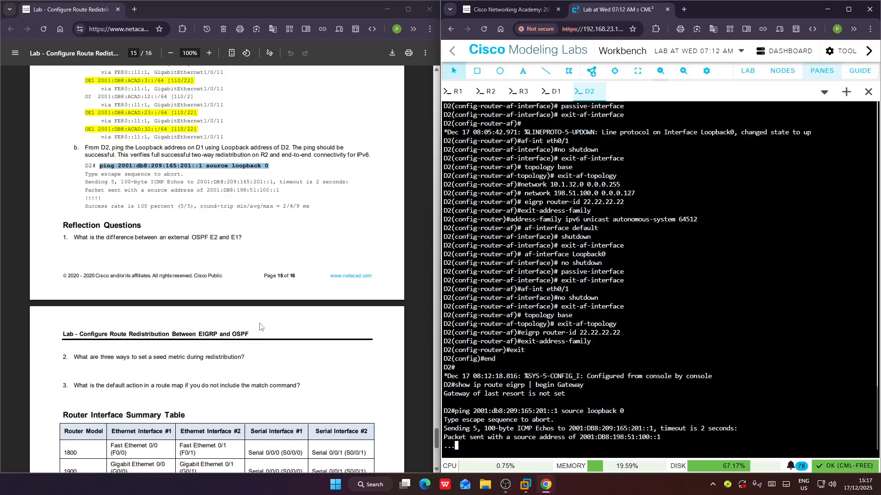
pyautogui.scroll(-6, 259, 323)
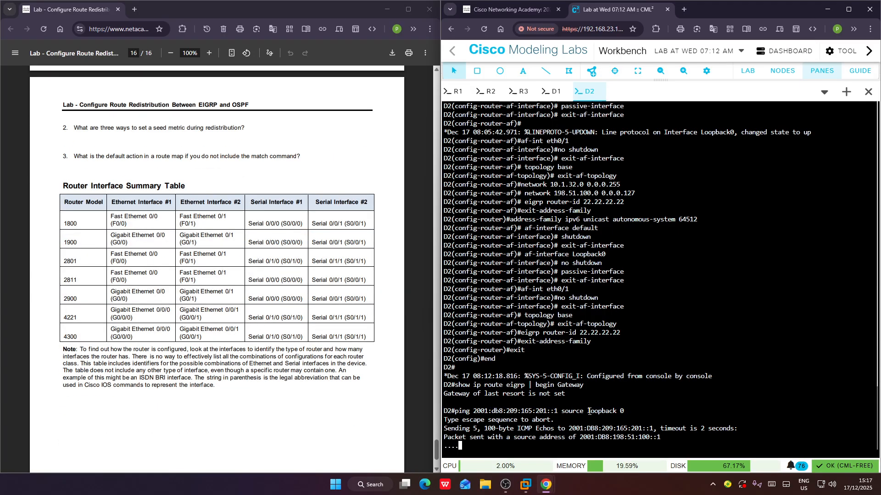
pyautogui.scroll(3, 248, 217)
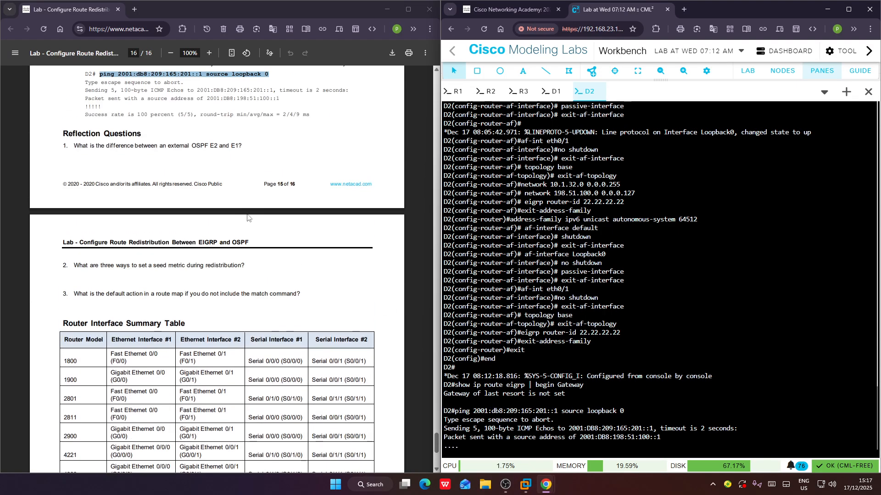